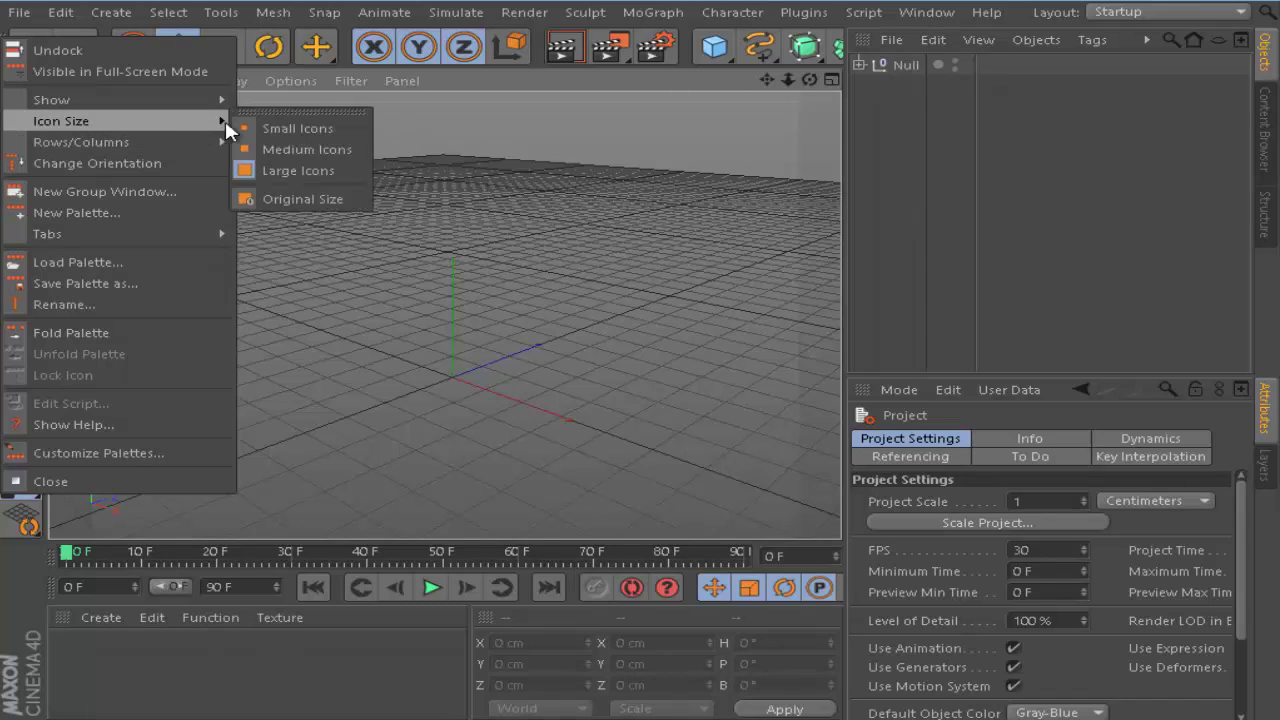
# - Set the toolbar palette icons to medium size and widen the perspective viewport against the object and attribute managers
pyautogui.click(293, 146)
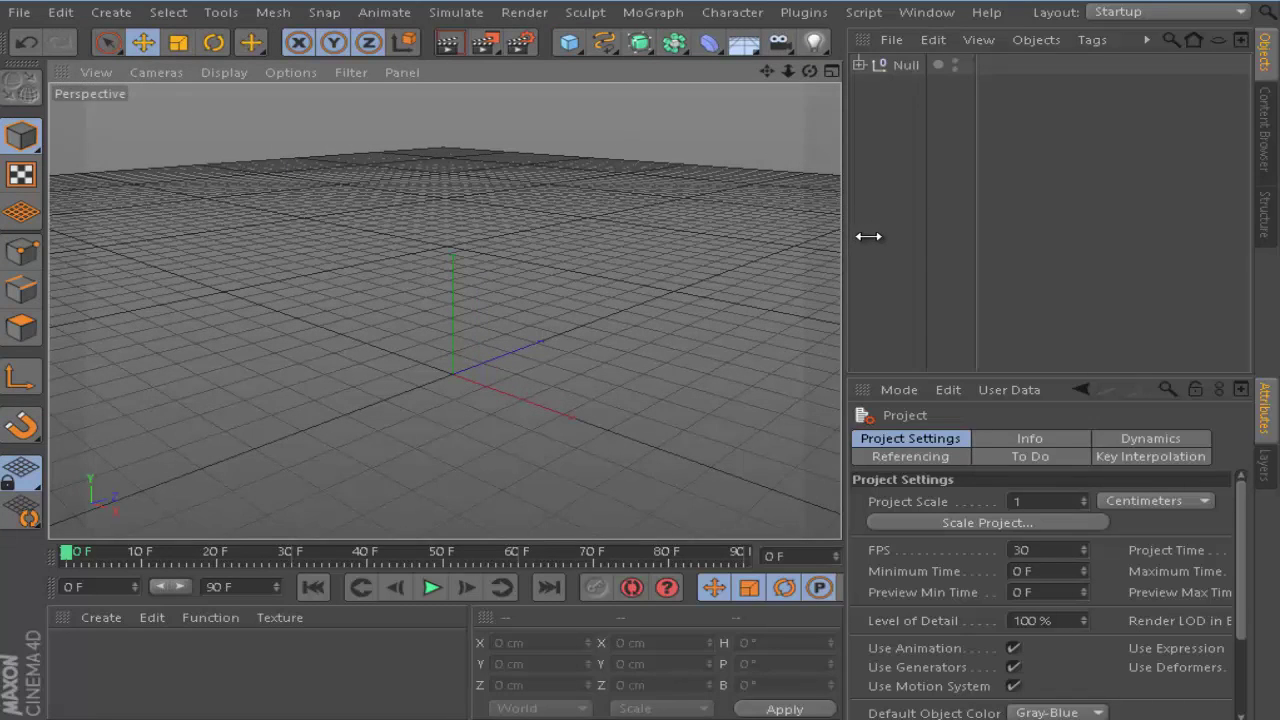
pyautogui.moveTo(868, 236); pyautogui.dragTo(883, 242)
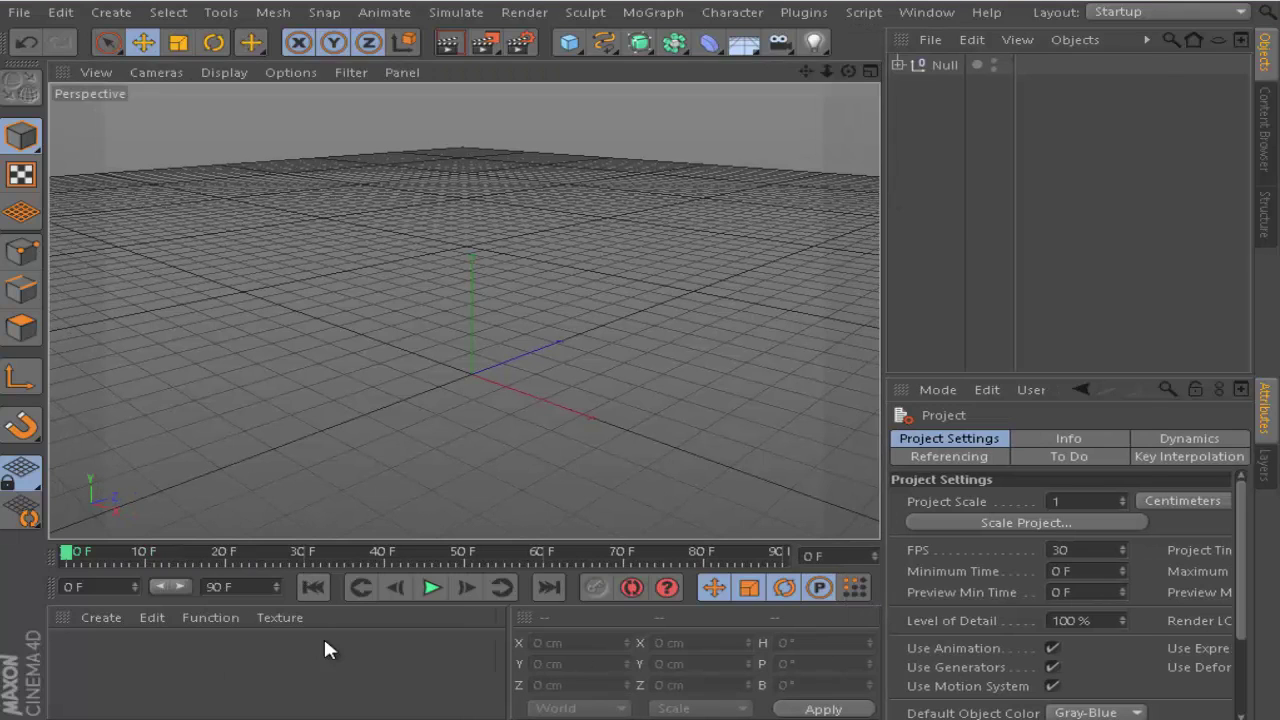
# - Switch to File Explorer, open 1.png from the wallpapers folder and compare it with 2.png
pyautogui.press('super+e')
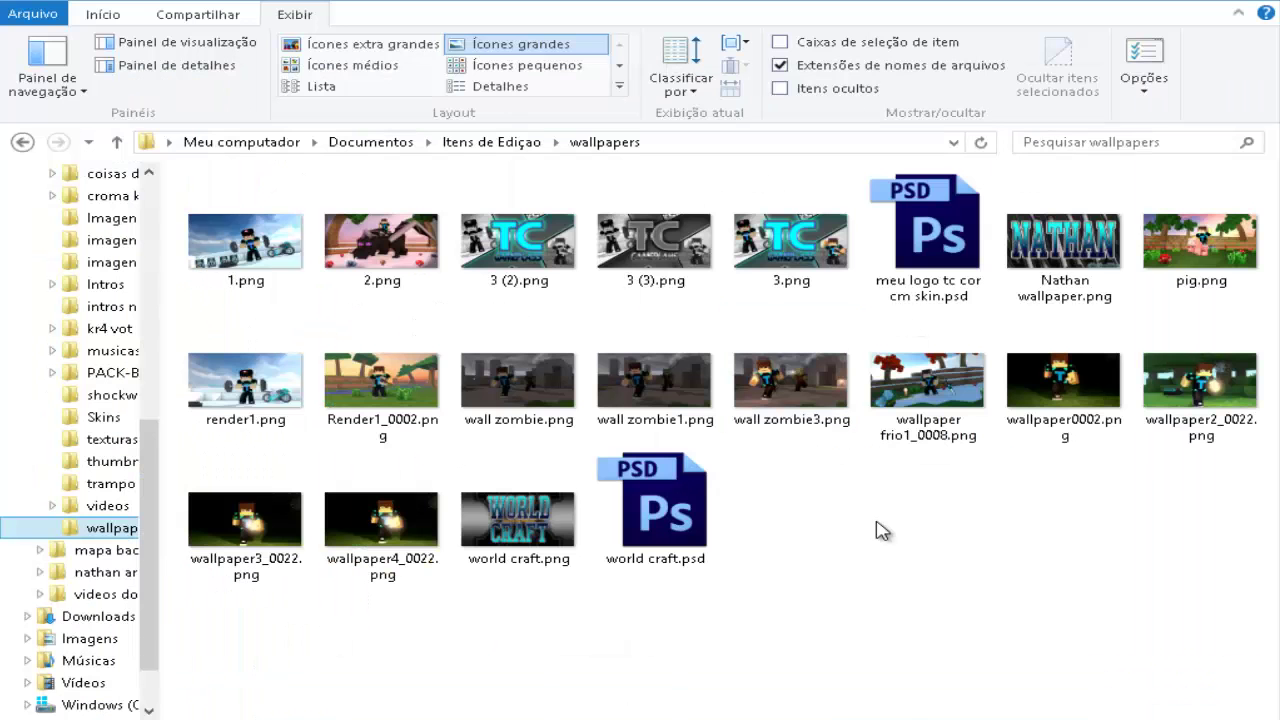
pyautogui.doubleClick(240, 220)
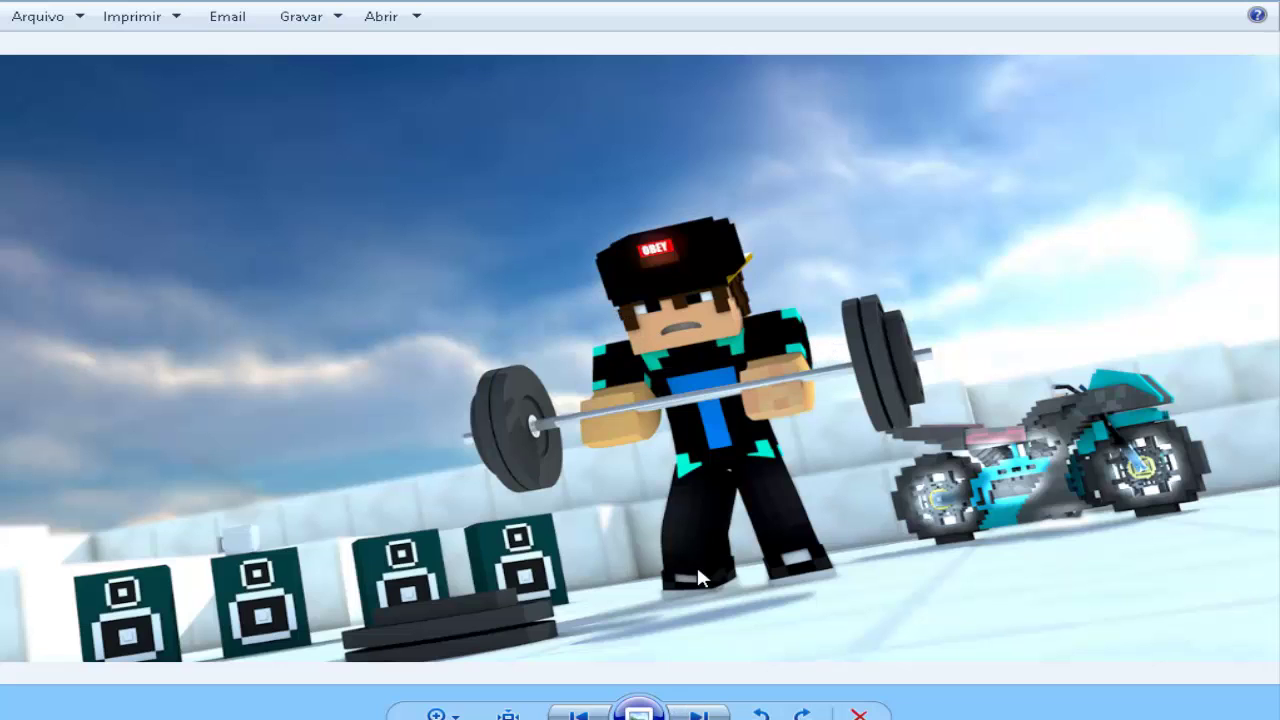
pyautogui.click(710, 714)
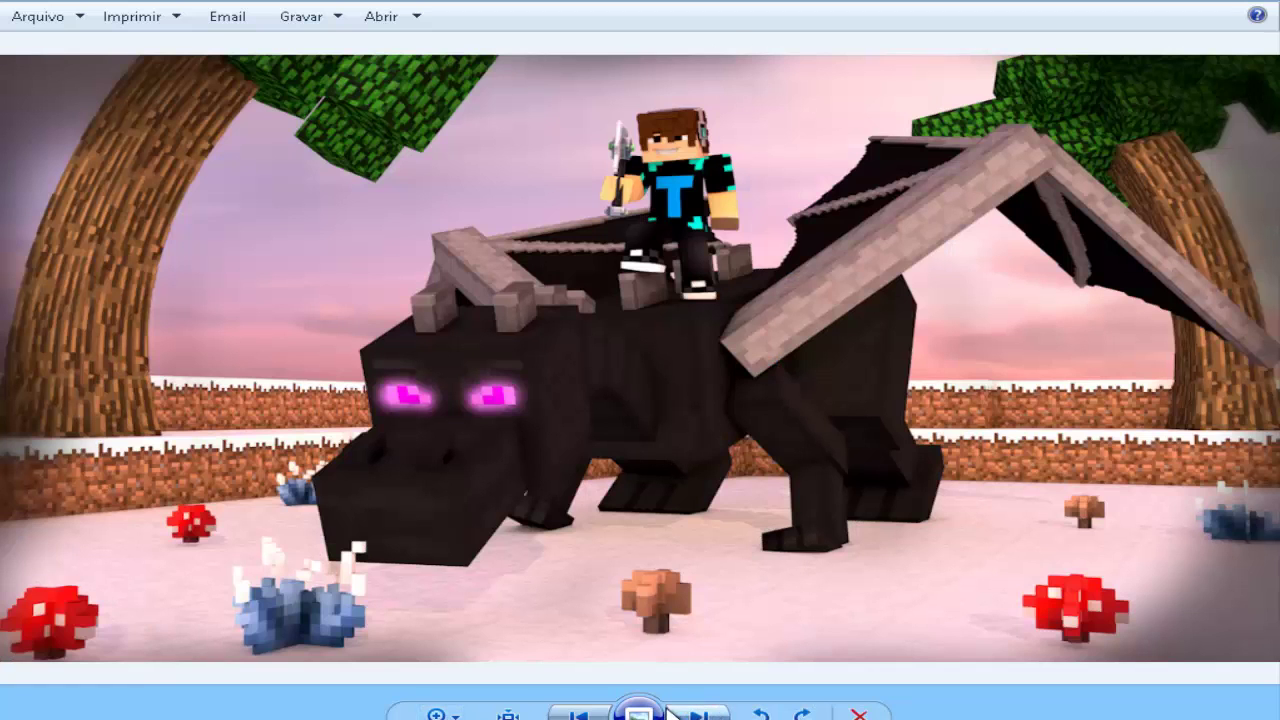
pyautogui.click(580, 714)
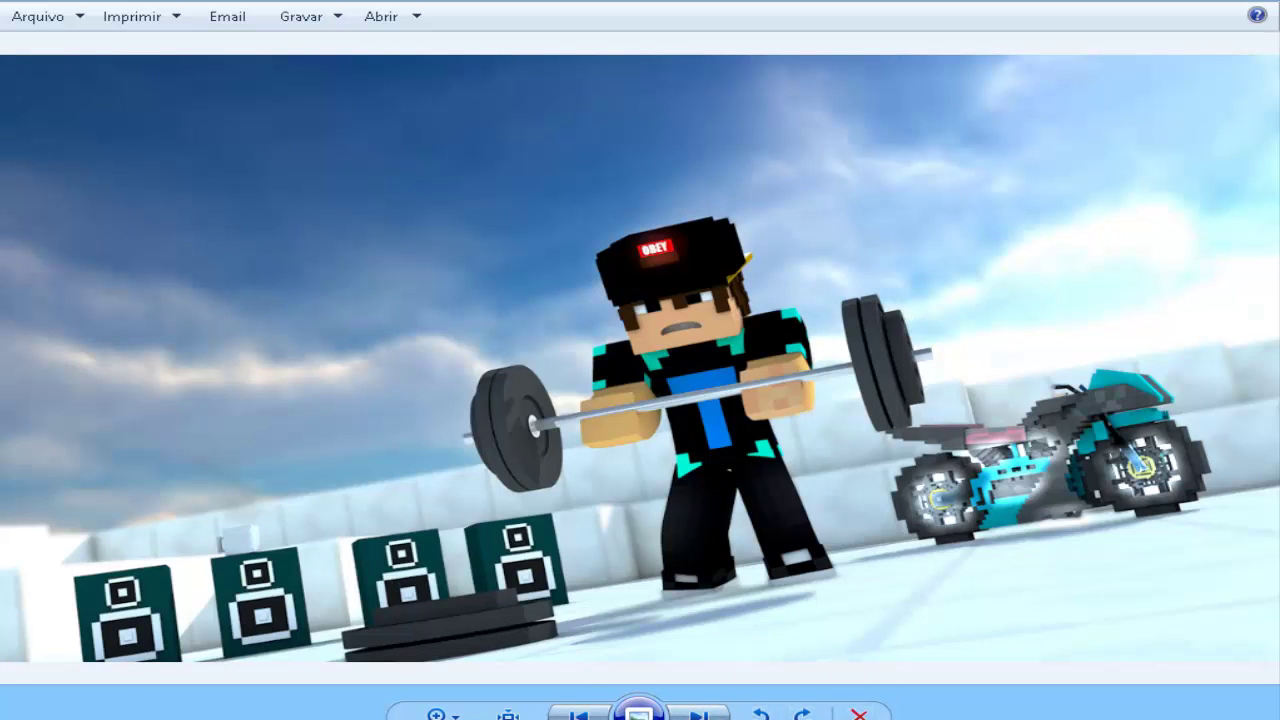
pyautogui.click(700, 714)
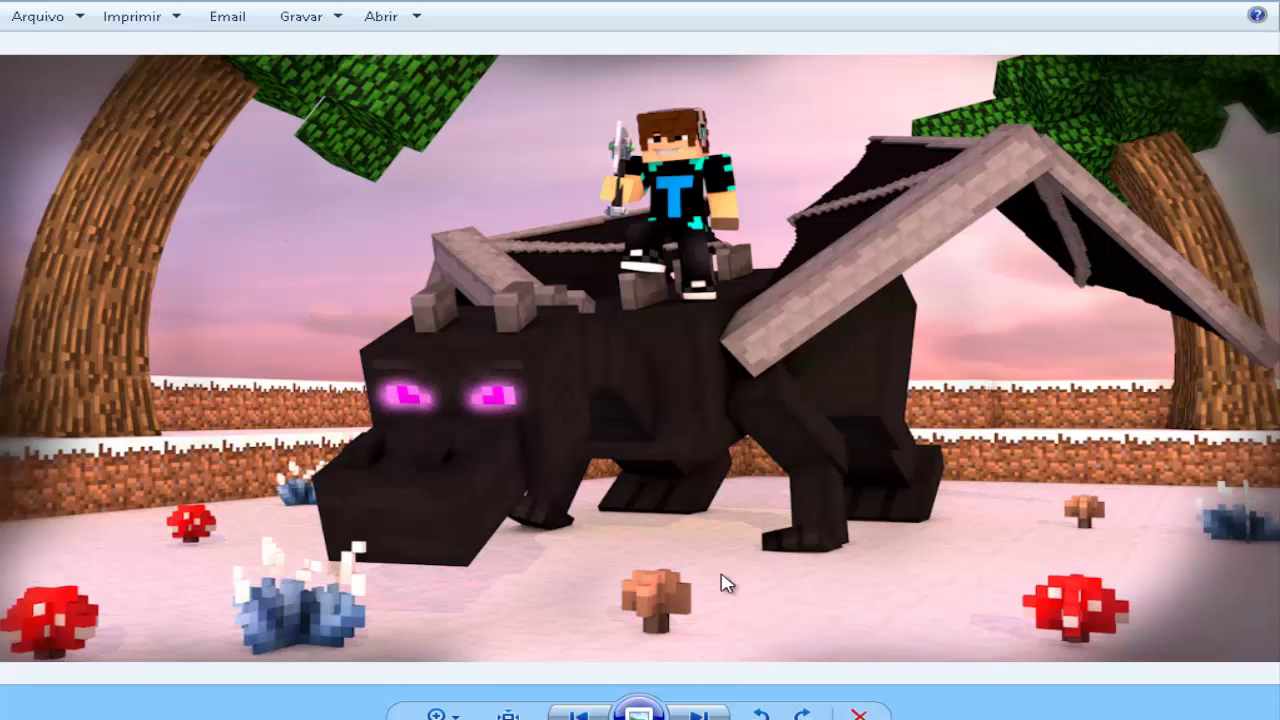
# - Compare the greyscale and coloured-character versions of the TC Gameplays wallpaper
pyautogui.click(708, 712)
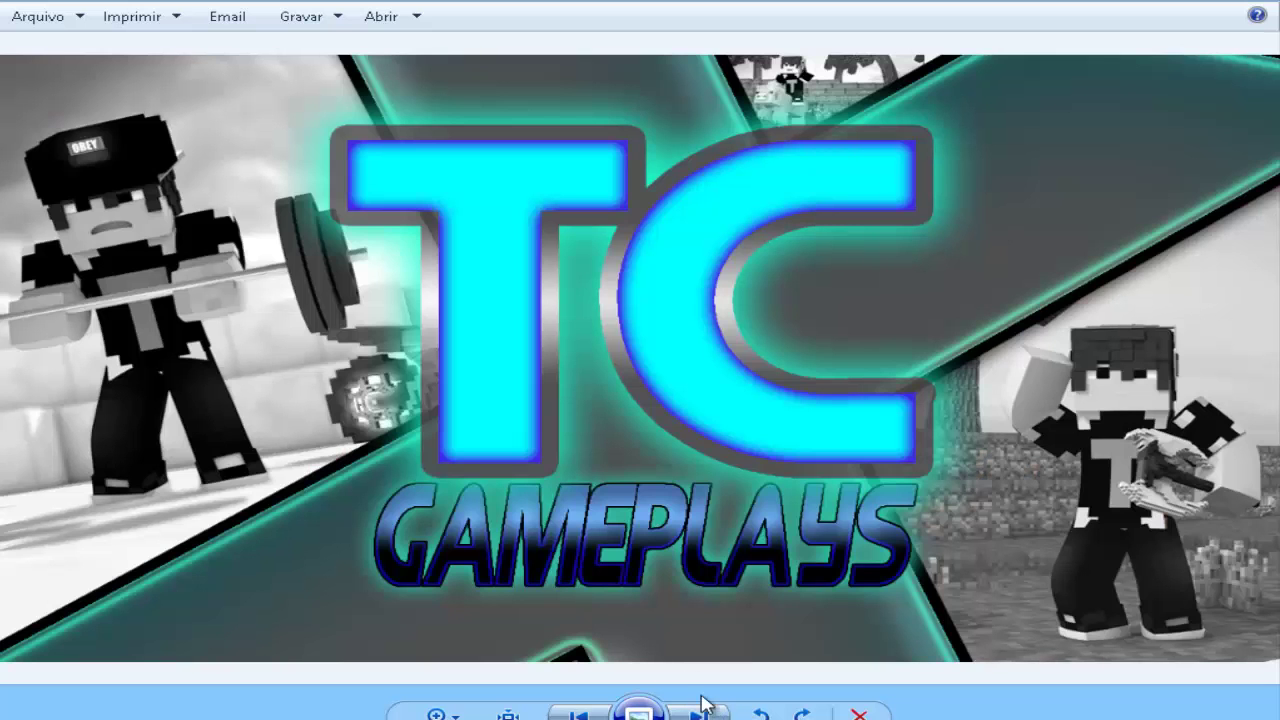
pyautogui.click(705, 708)
pyautogui.click(705, 708)
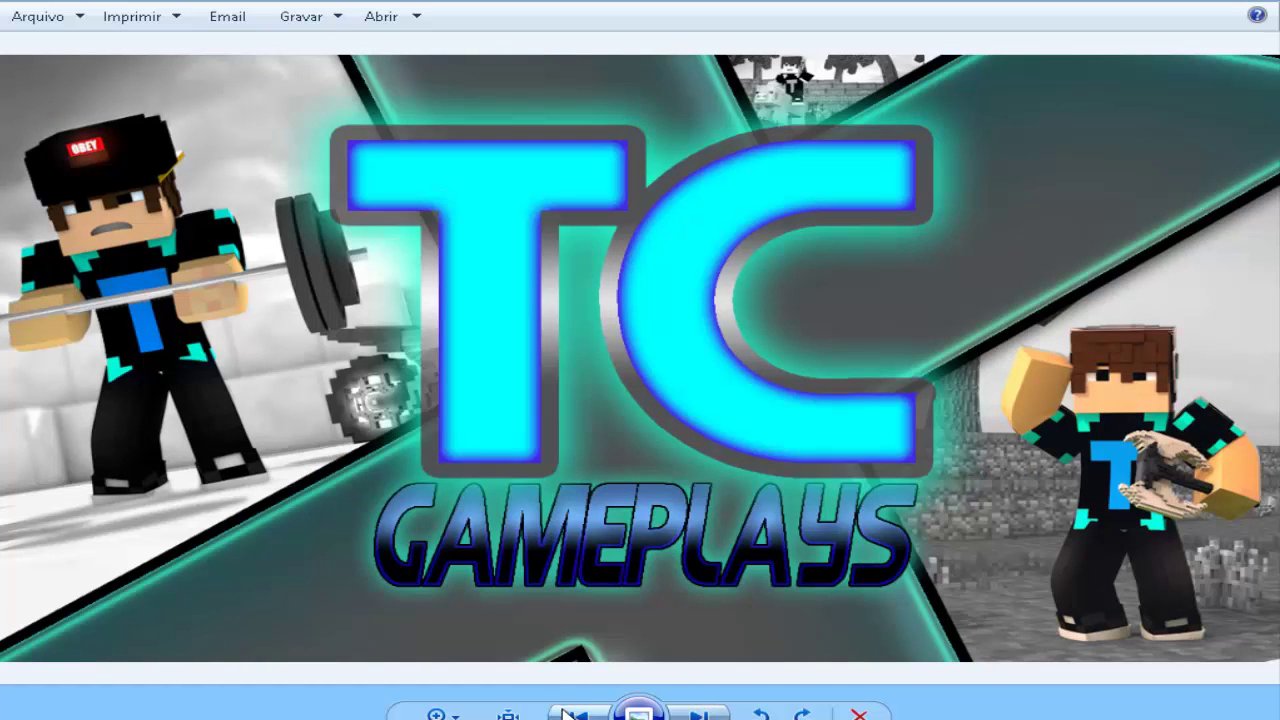
pyautogui.click(565, 712)
pyautogui.click(565, 712)
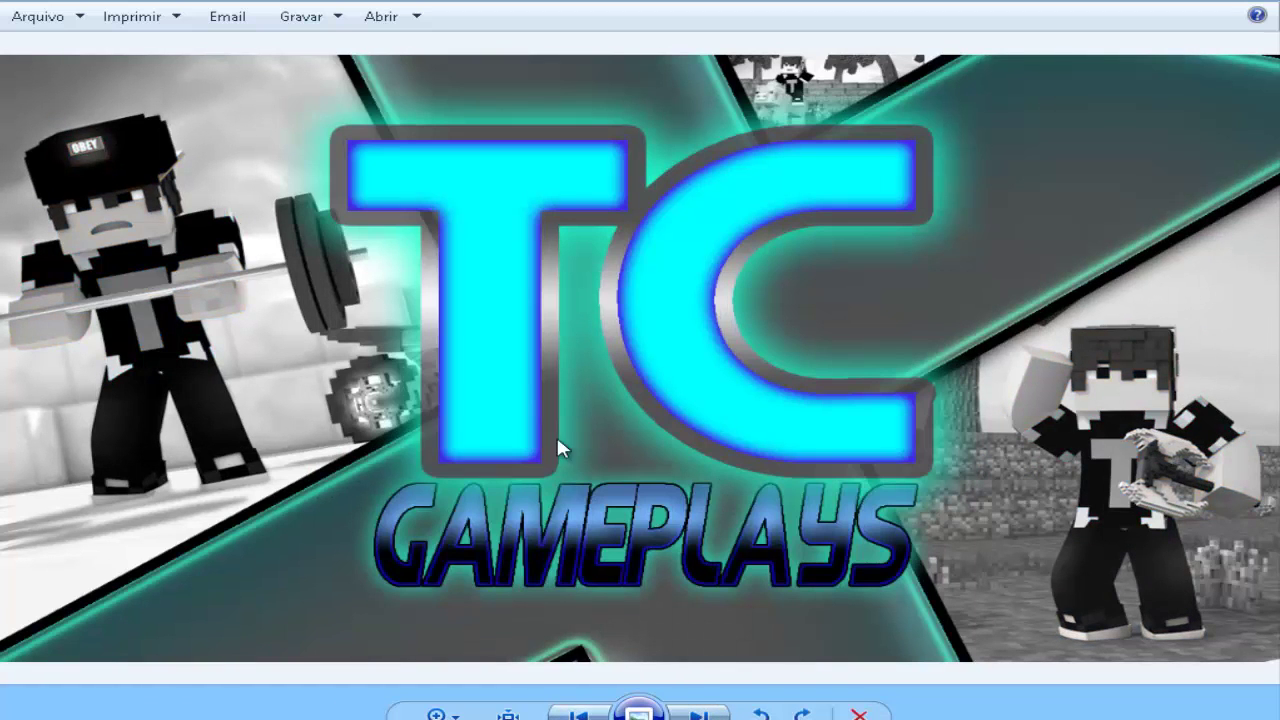
pyautogui.click(686, 714)
pyautogui.click(698, 713)
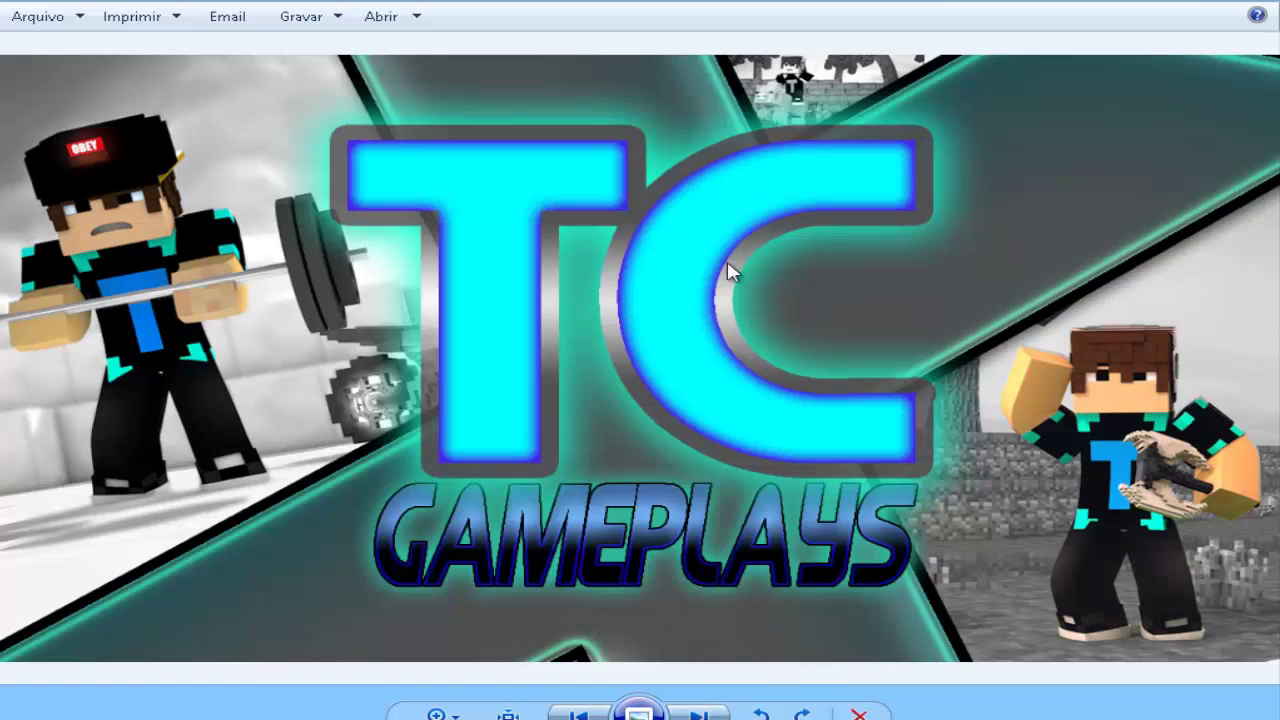
# - View the name-lettering wallpaper, pig.png and render1.png in the image viewer
pyautogui.click(718, 714)
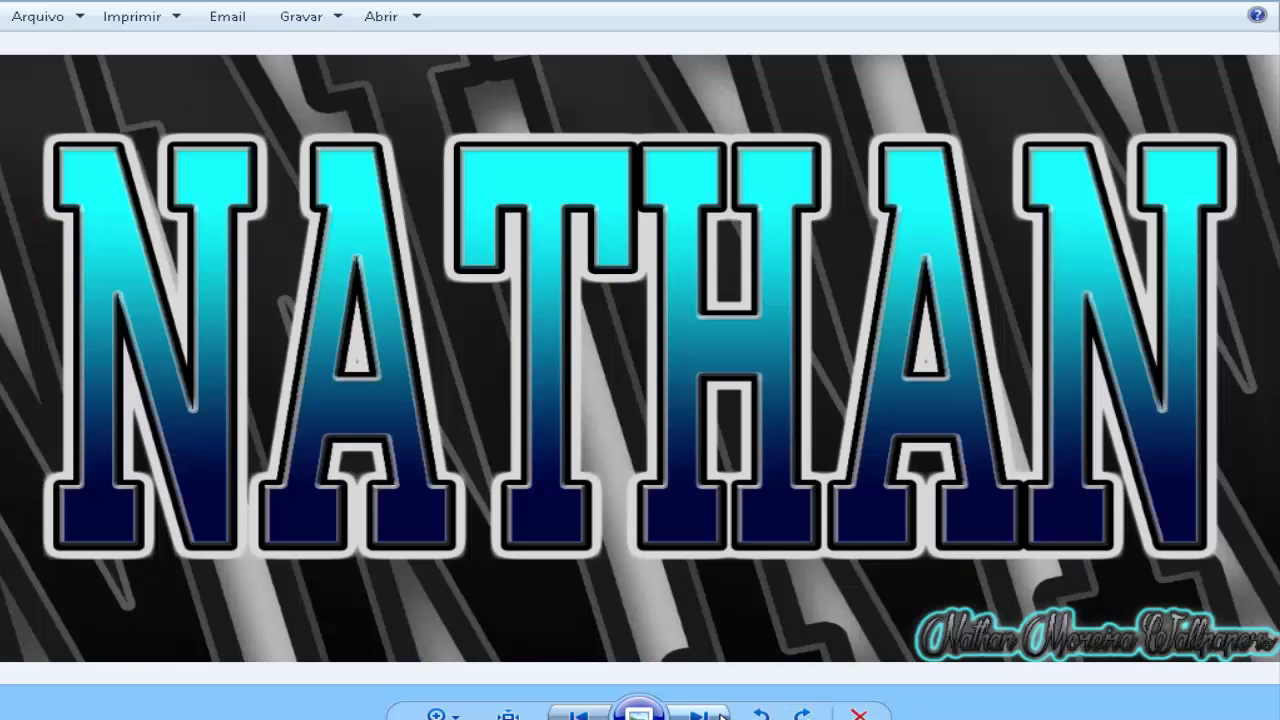
pyautogui.click(722, 714)
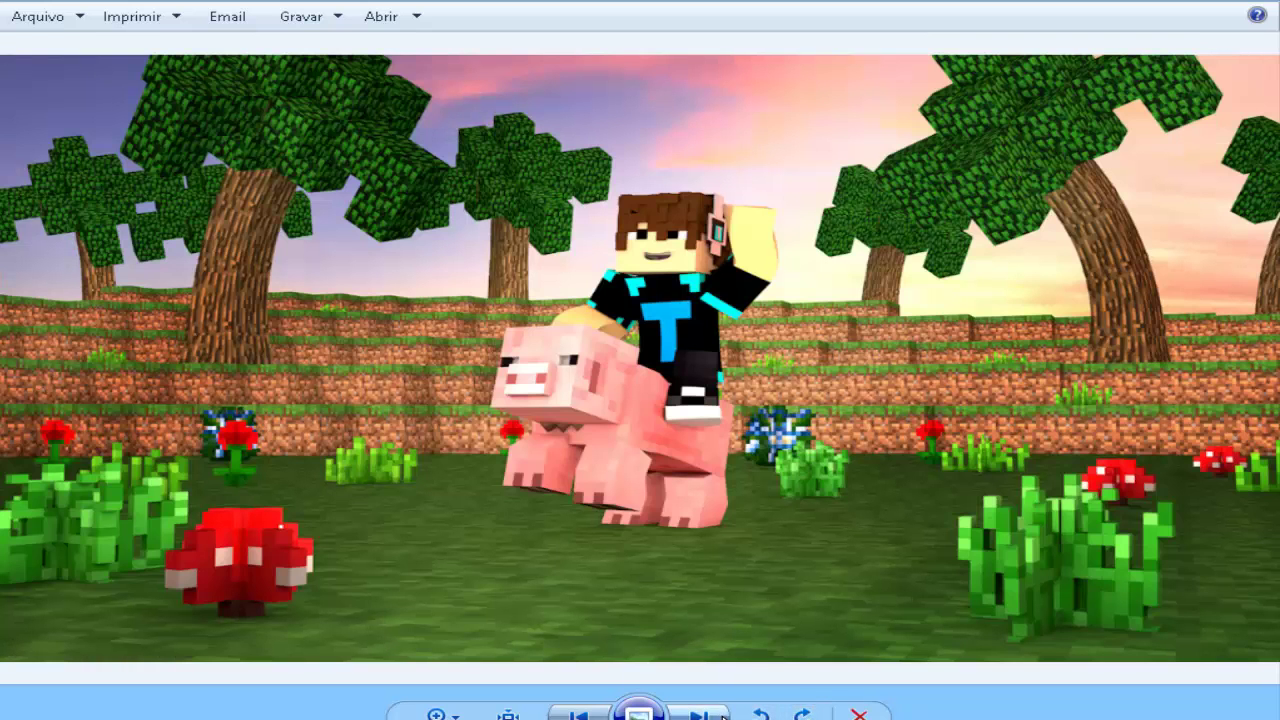
pyautogui.click(578, 714)
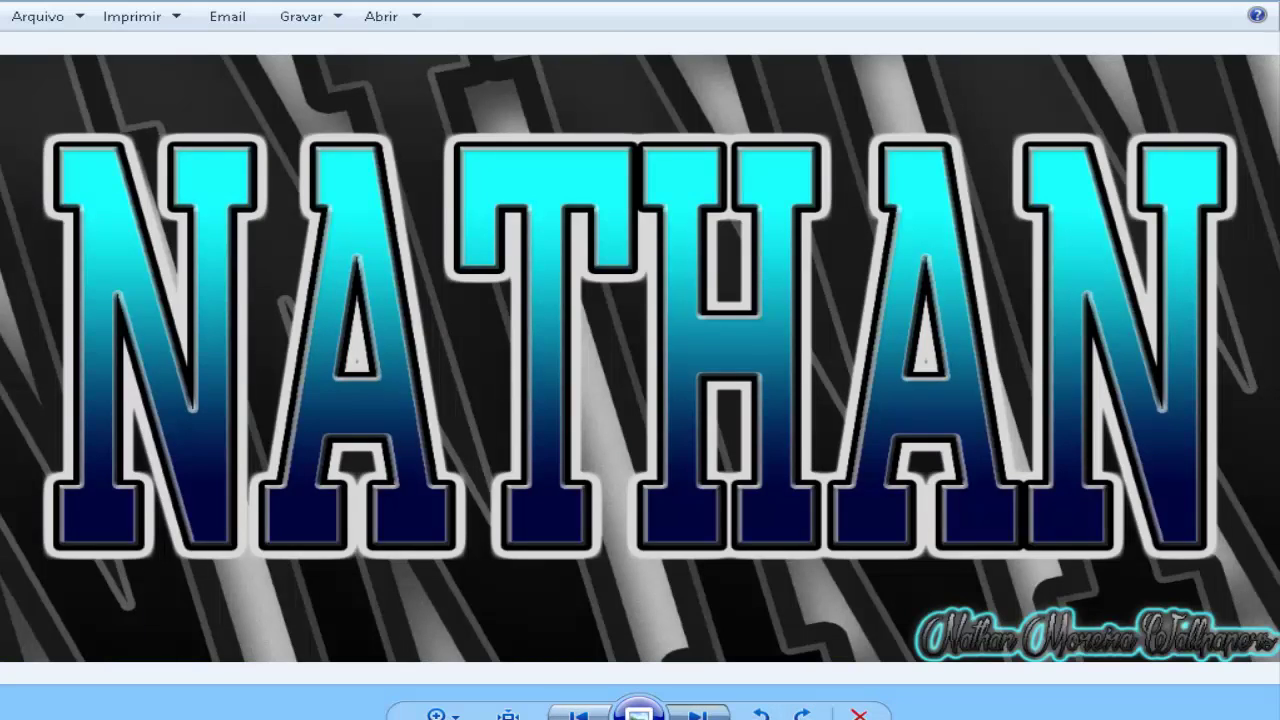
pyautogui.click(700, 714)
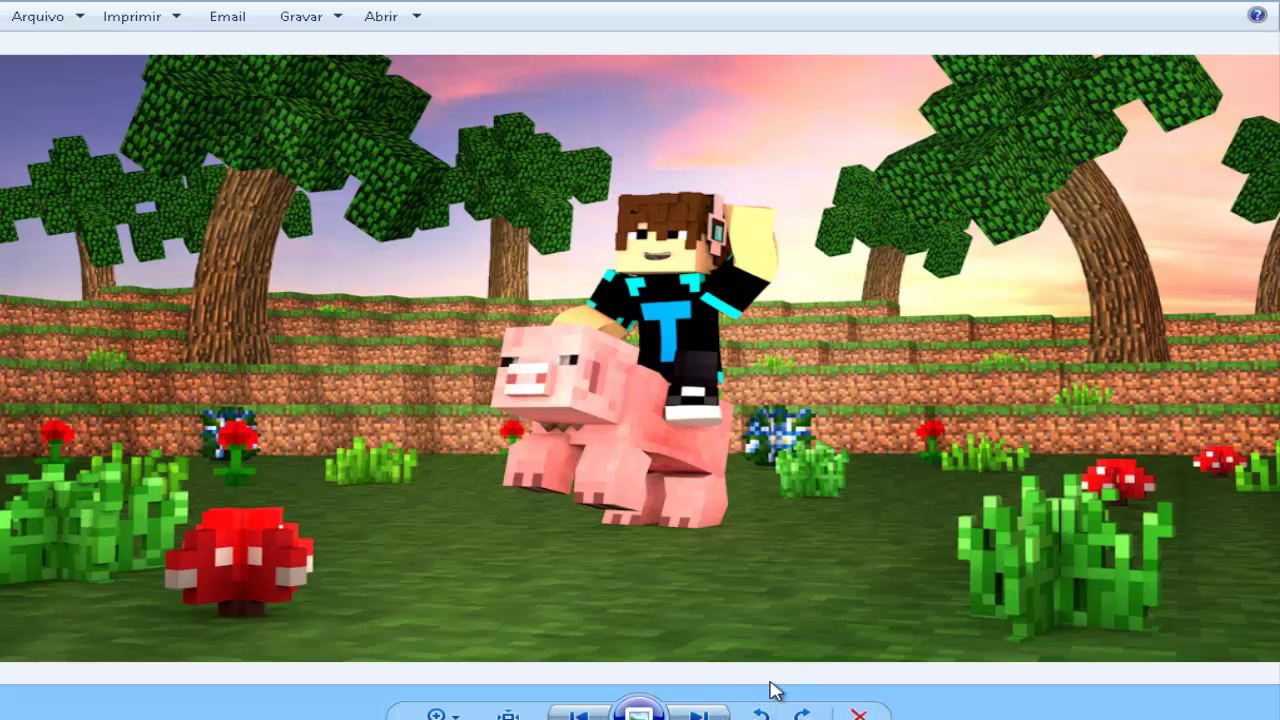
pyautogui.click(704, 715)
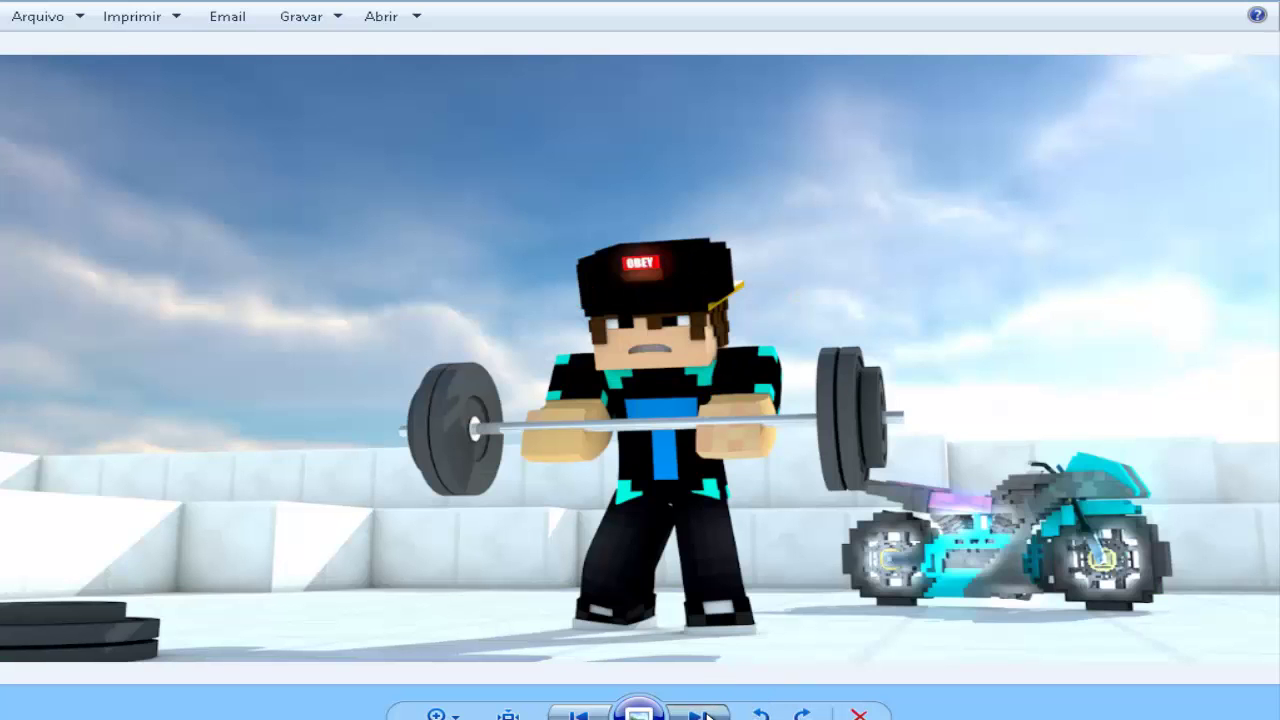
# - Examine Render1_0002.png up close around the character and return to the full image
pyautogui.click(704, 715)
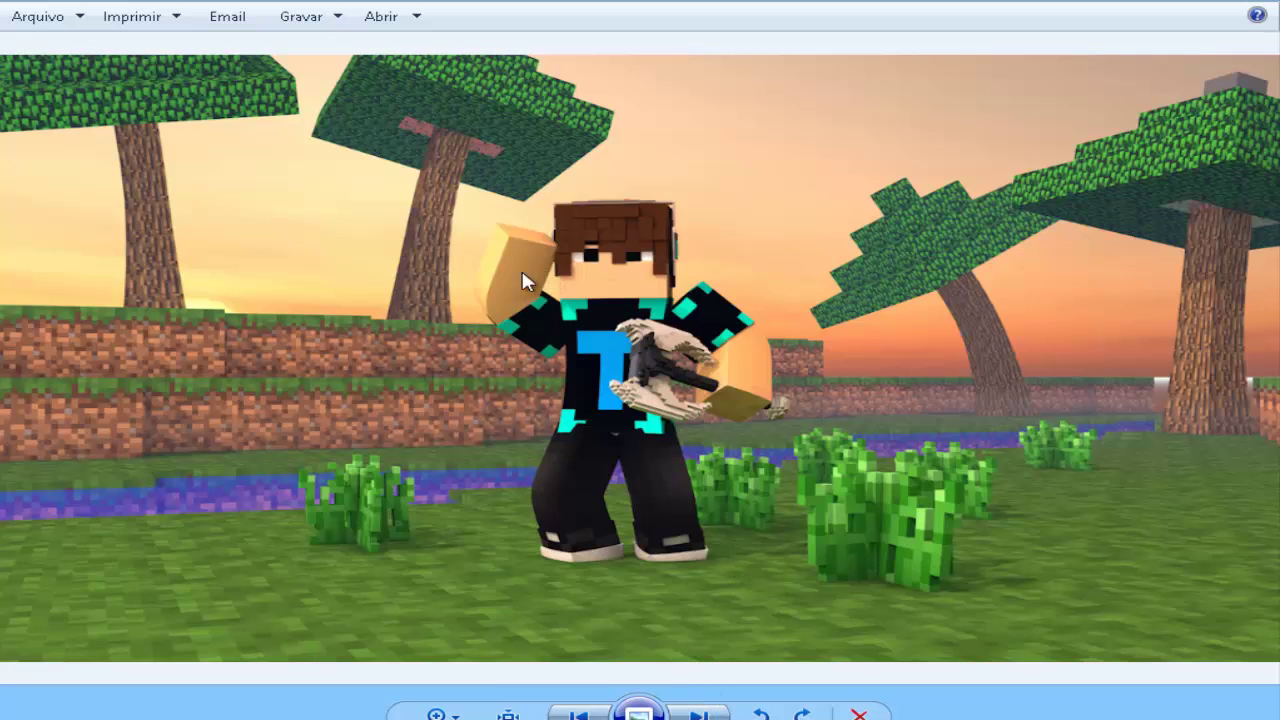
pyautogui.scroll(1, 343, 271)
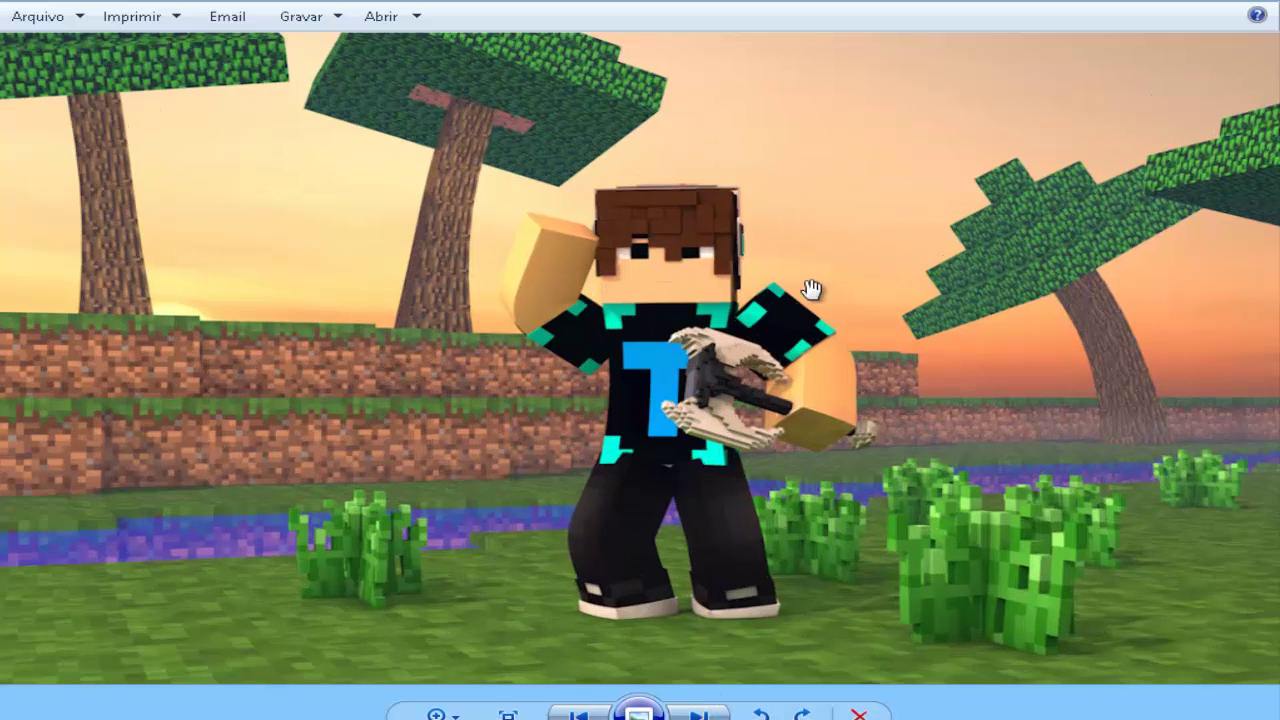
pyautogui.moveTo(789, 355); pyautogui.dragTo(1214, 529)
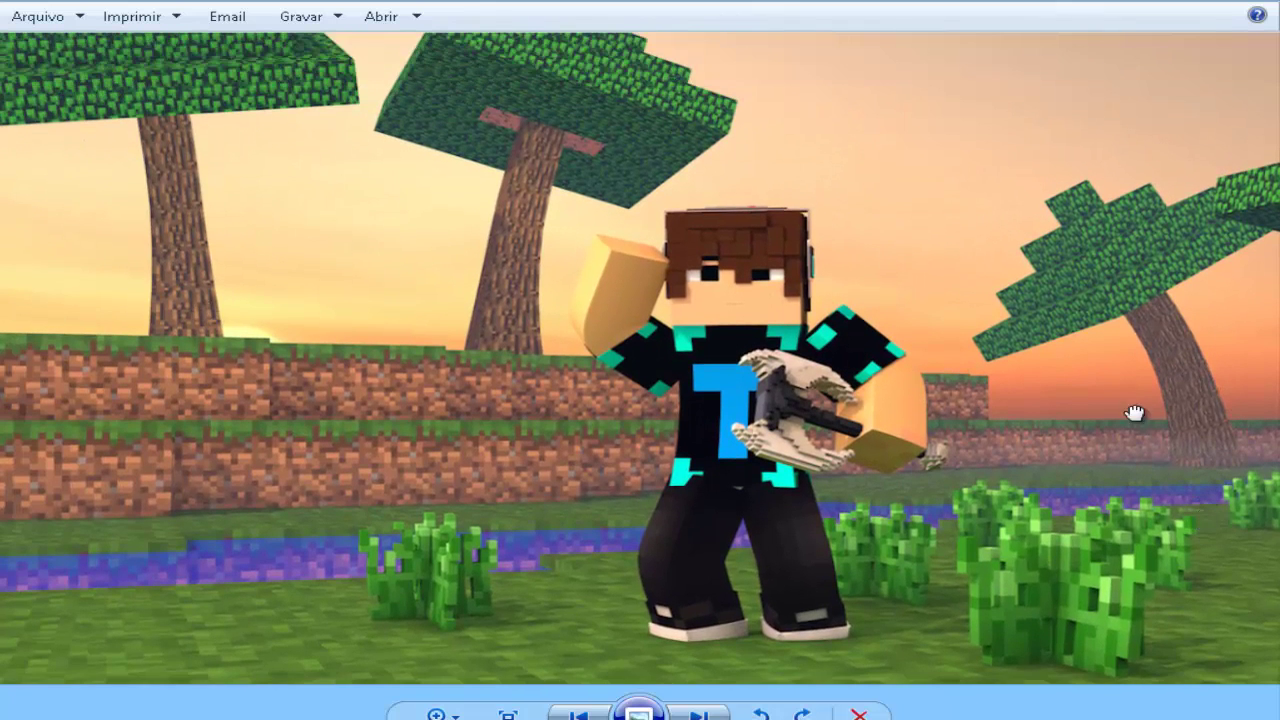
pyautogui.moveTo(1134, 413); pyautogui.dragTo(878, 415)
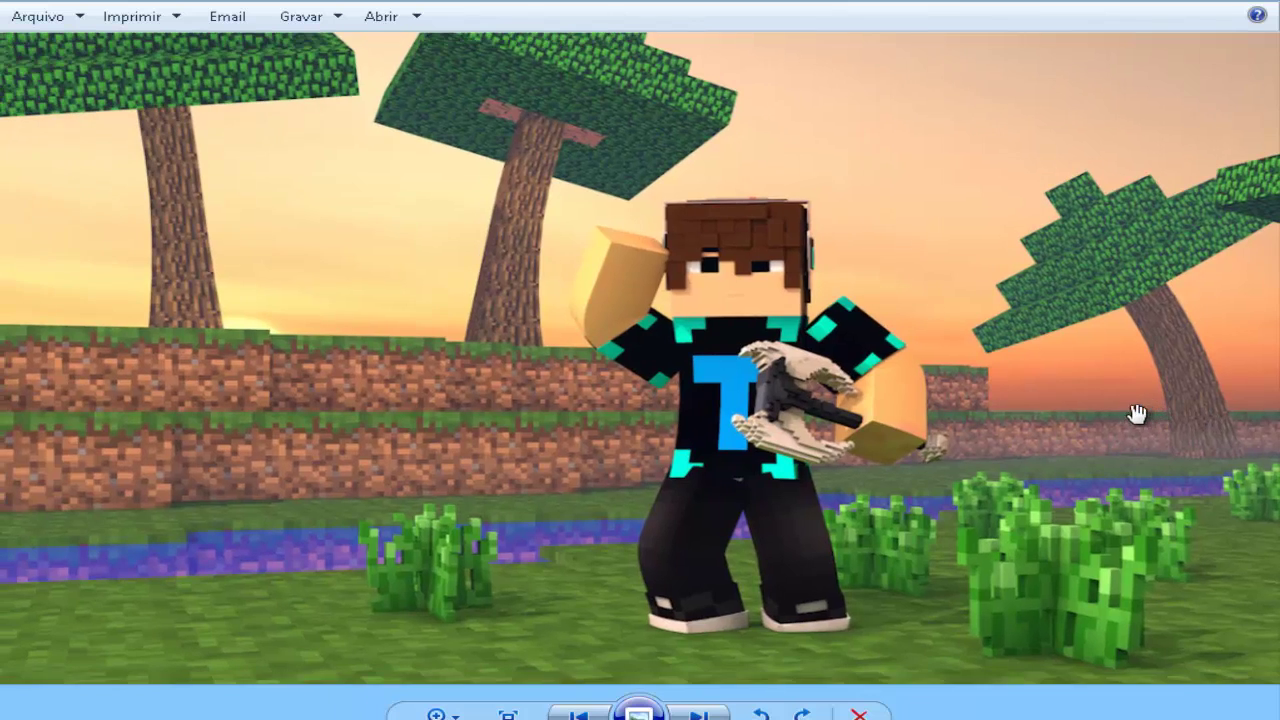
pyautogui.moveTo(1137, 413); pyautogui.dragTo(1130, 378)
pyautogui.scroll(2, 1249, 384)
pyautogui.moveTo(854, 406); pyautogui.dragTo(824, 436)
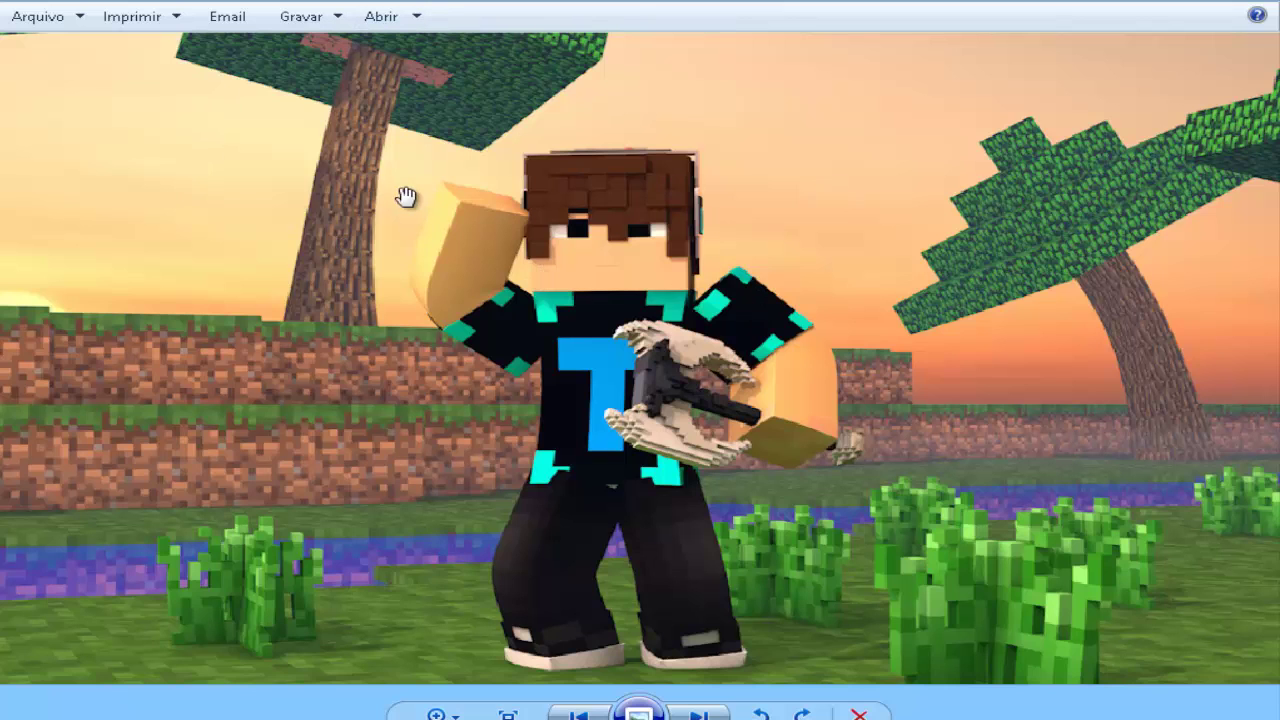
pyautogui.scroll(-2, 406, 196)
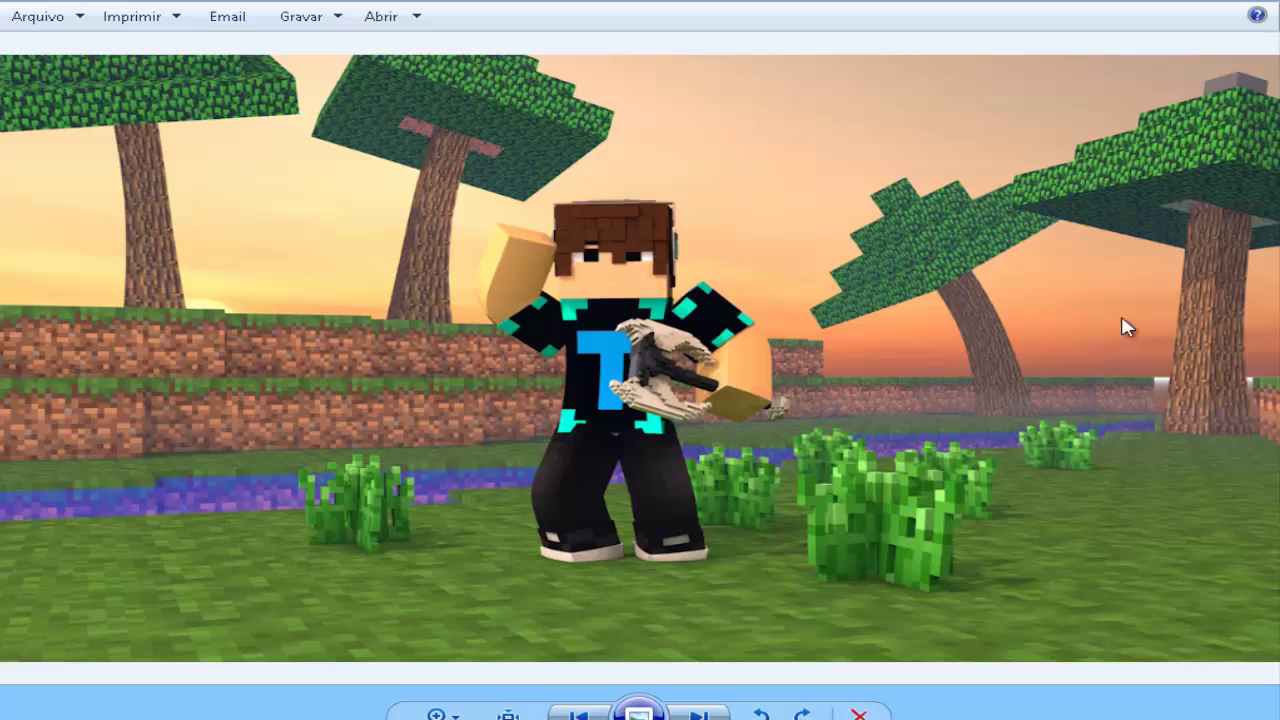
# - Inspect the running character and the zombie in wall zombie.png up close
pyautogui.click(717, 708)
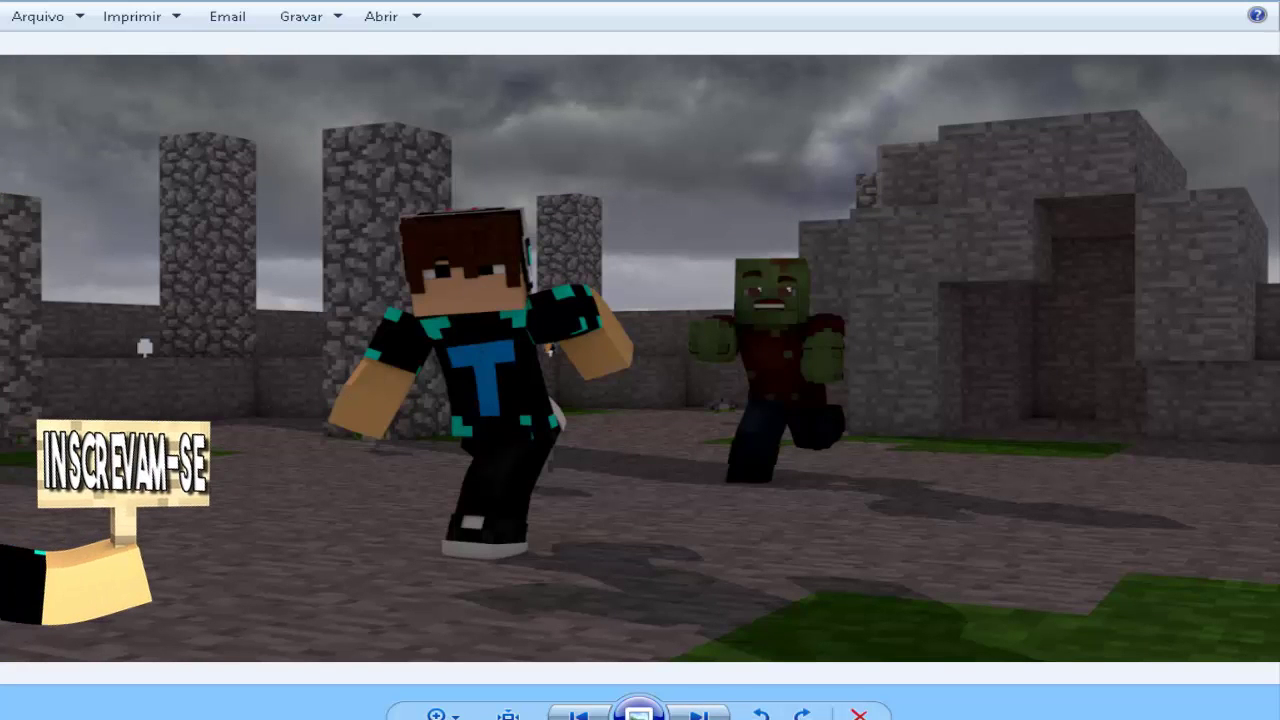
pyautogui.scroll(1, 463, 292)
pyautogui.scroll(-1, 466, 294)
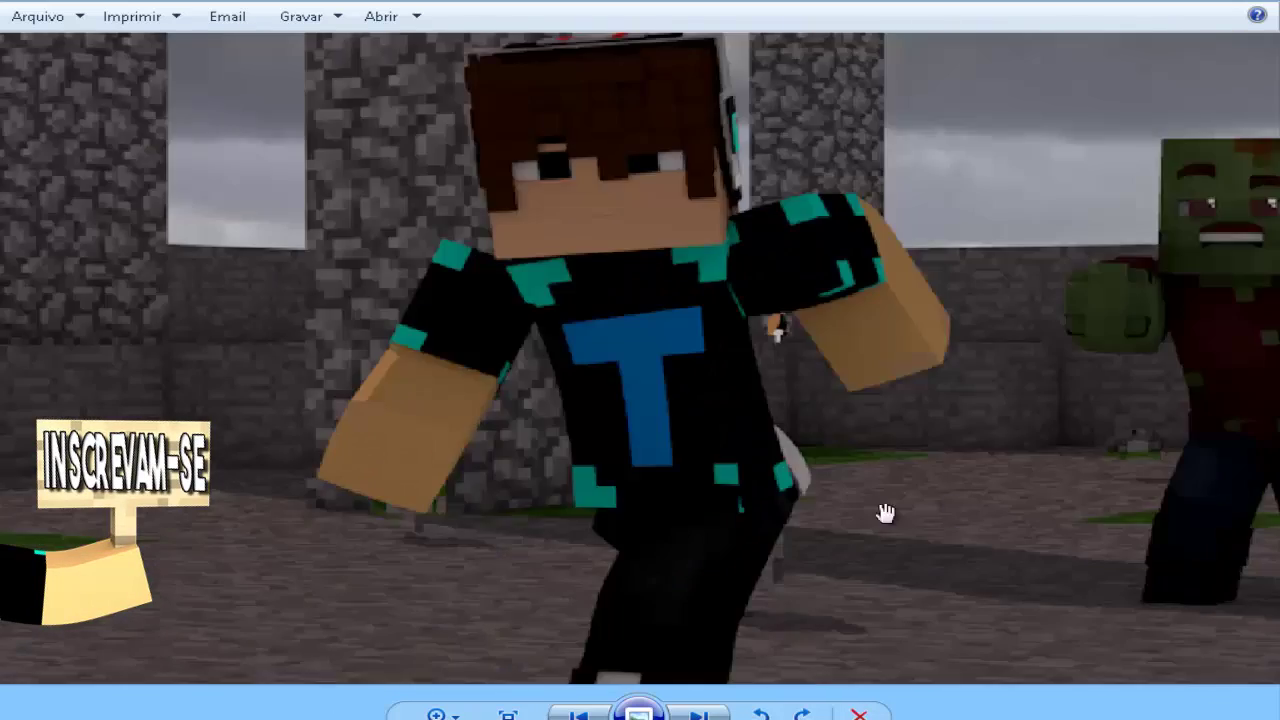
pyautogui.scroll(-8, 1161, 446)
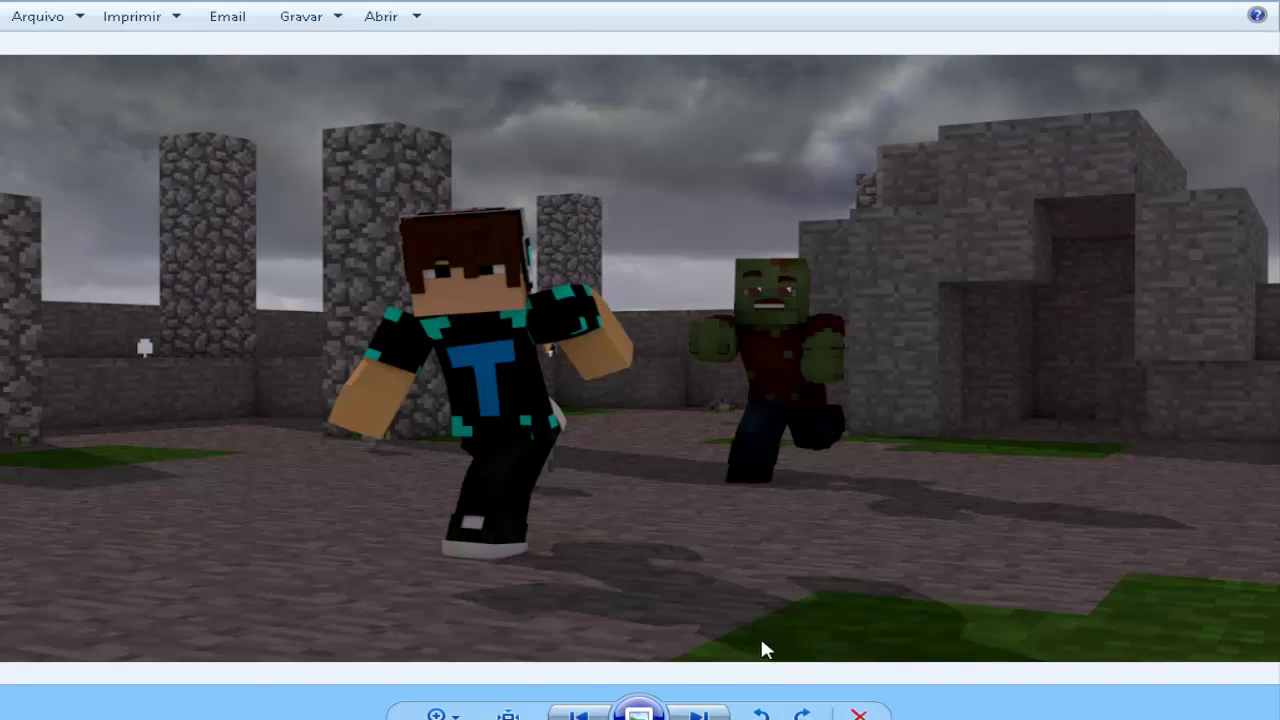
# - View wall zombie1.png, wall zombie3.png and wallpaper frio1_0008.png
pyautogui.click(699, 714)
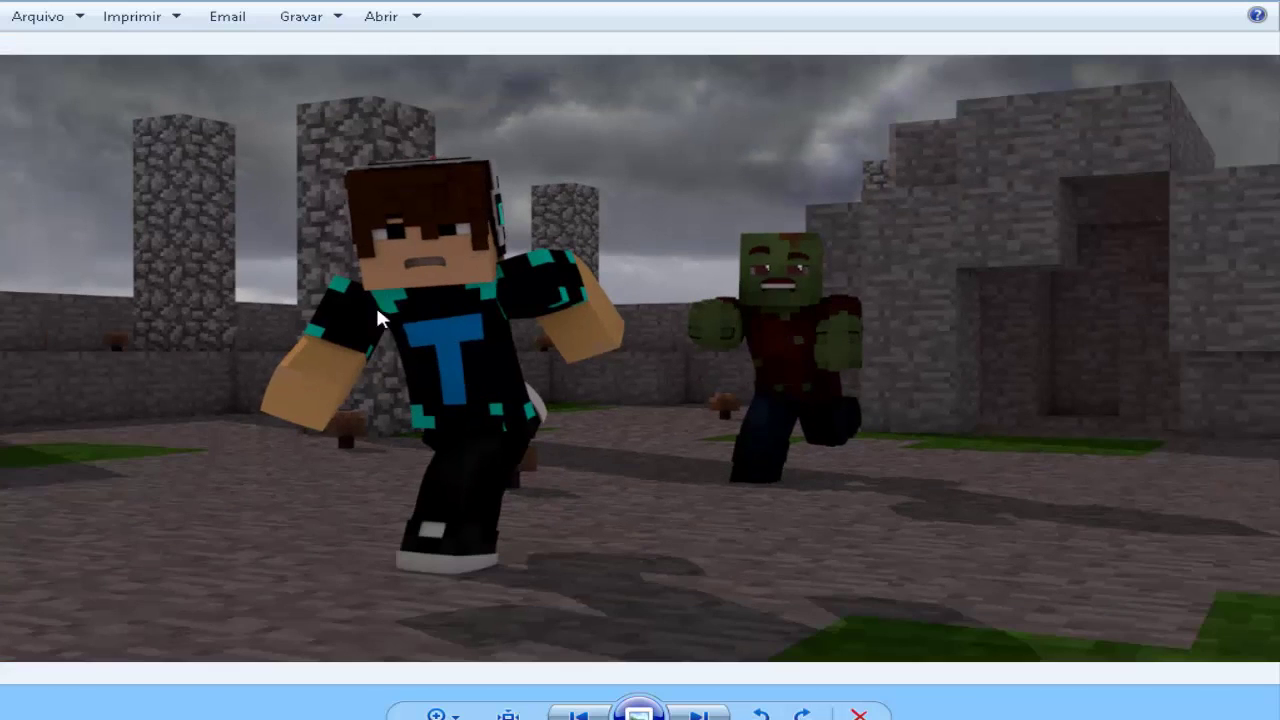
pyautogui.click(710, 714)
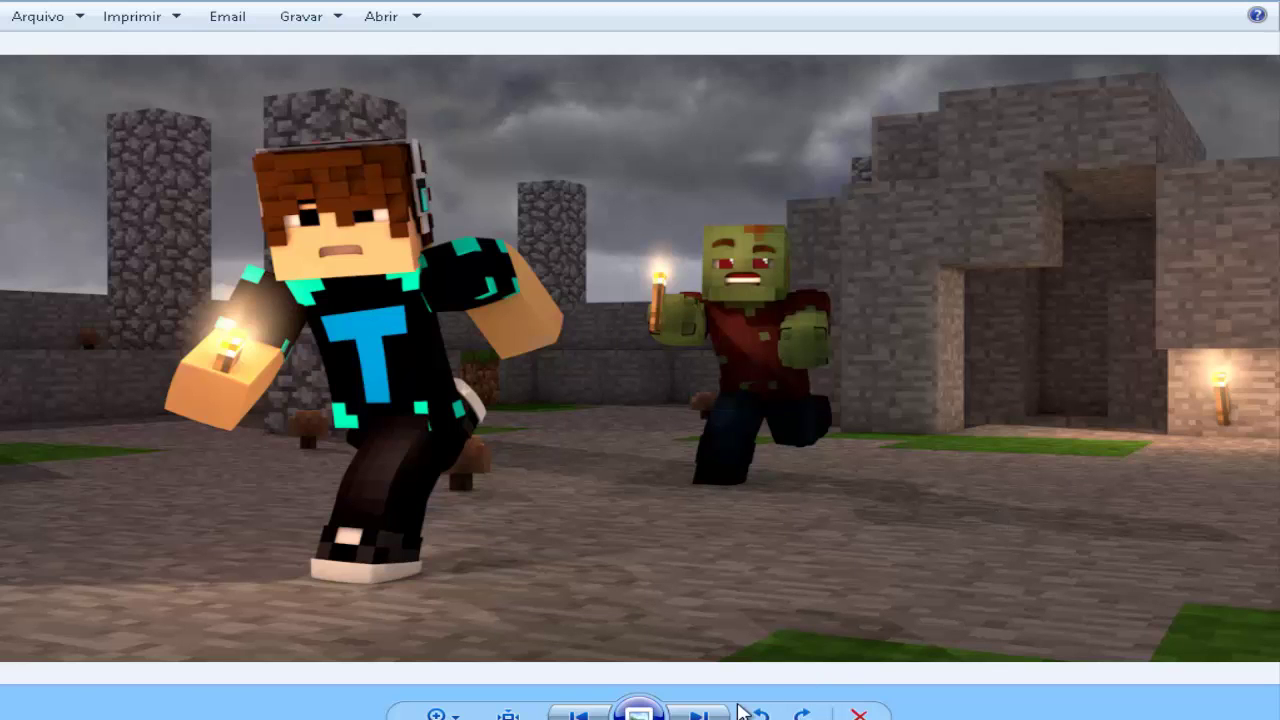
pyautogui.click(699, 714)
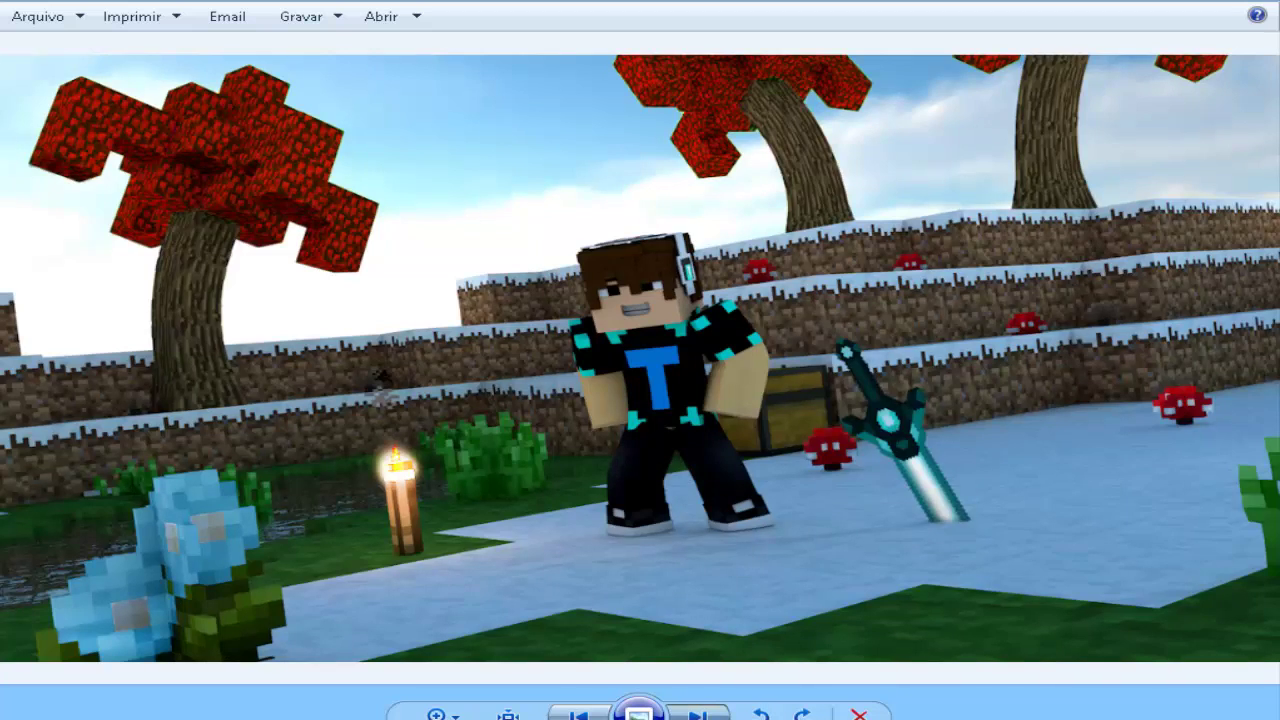
# - Inspect the character's shoe in wallpaper0002.png up close
pyautogui.click(699, 714)
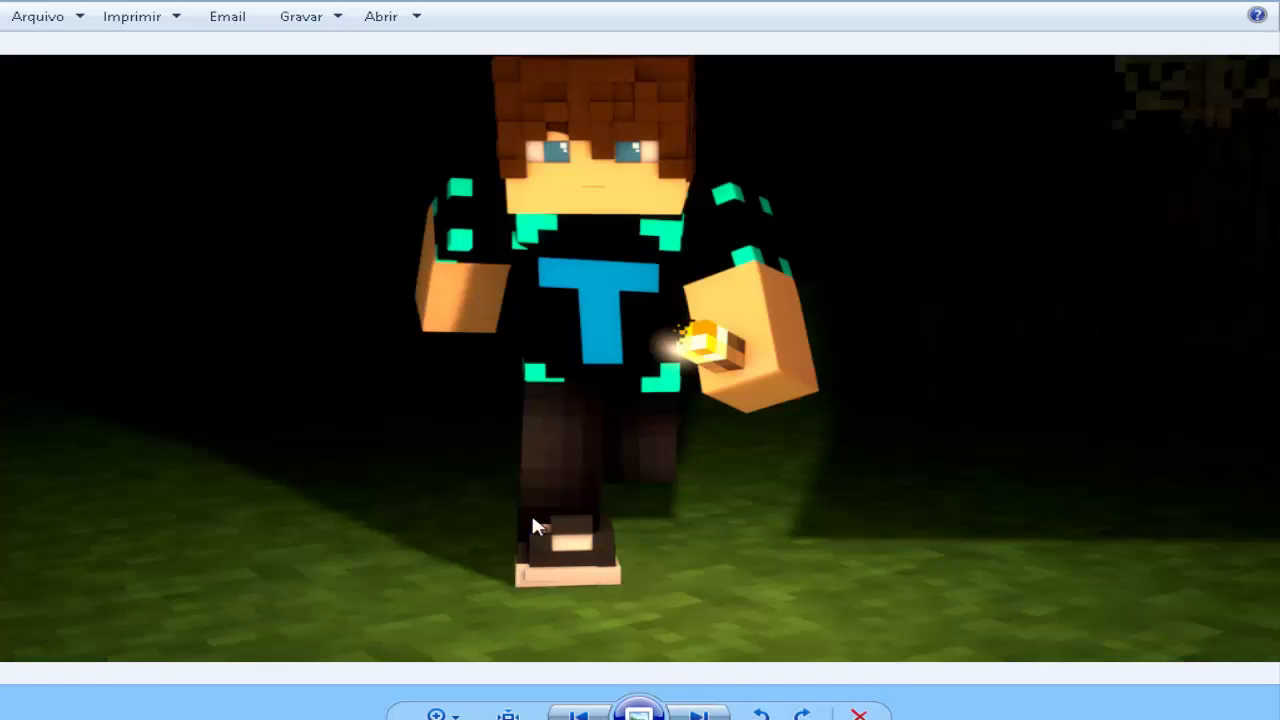
pyautogui.scroll(5, 546, 570)
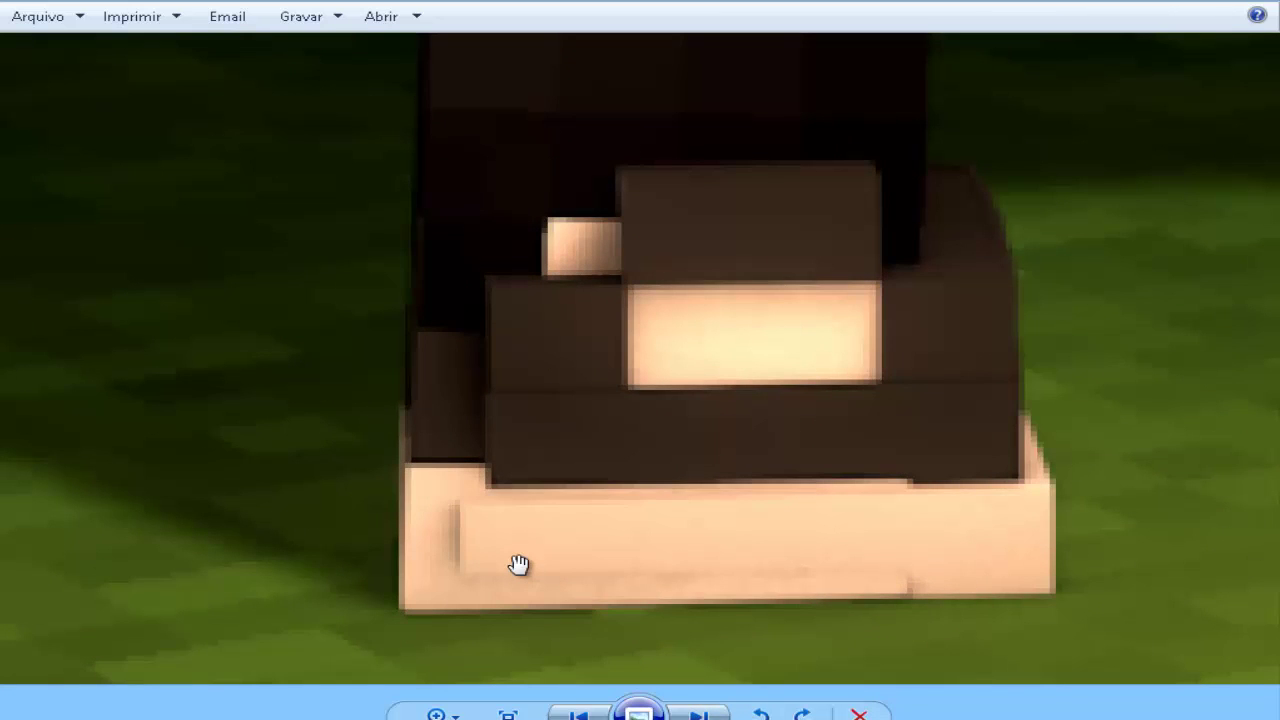
pyautogui.scroll(-5, 517, 564)
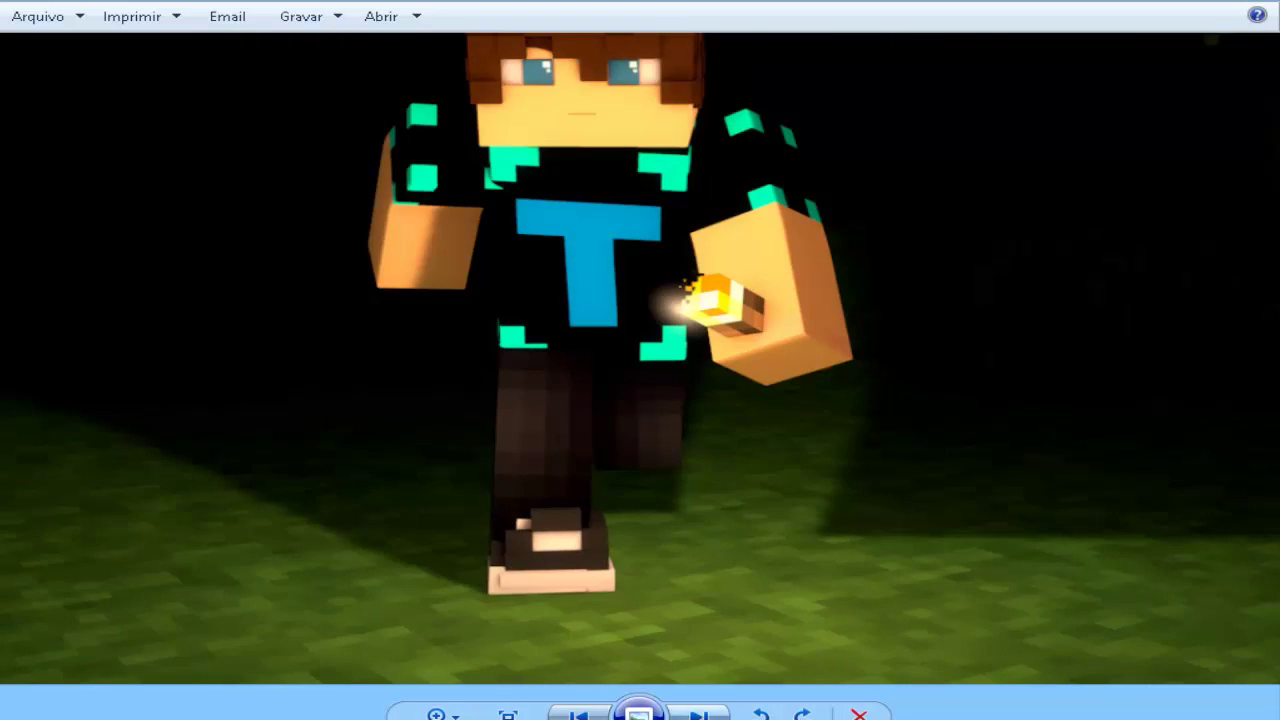
# - View wallpaper2_0022.png and wallpaper3_0022.png, and close the image viewer
pyautogui.click(698, 714)
pyautogui.click(562, 715)
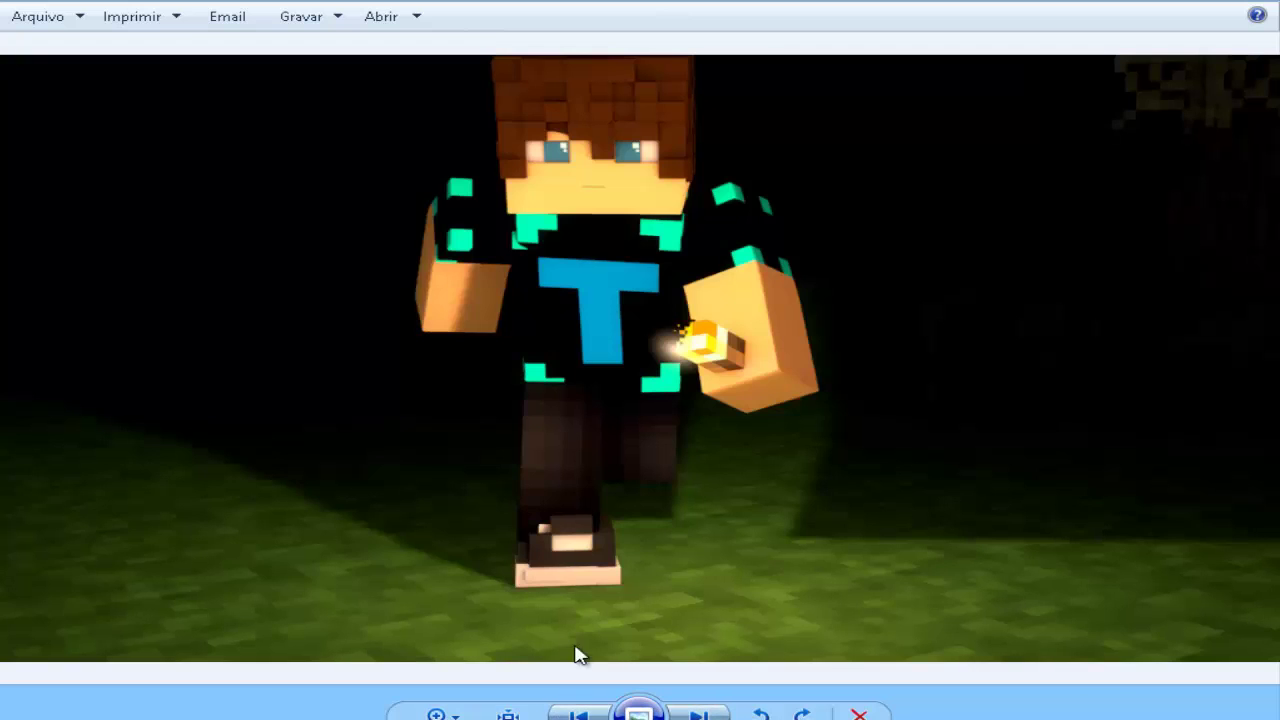
pyautogui.click(686, 714)
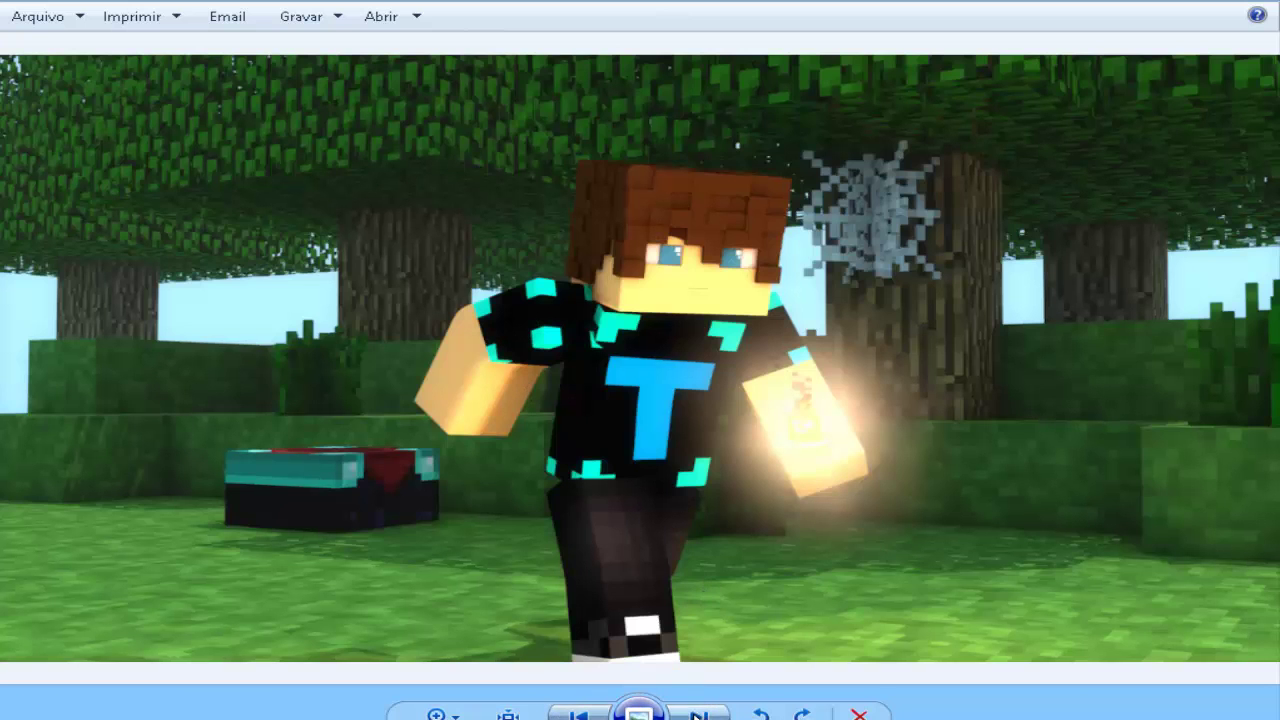
pyautogui.click(698, 713)
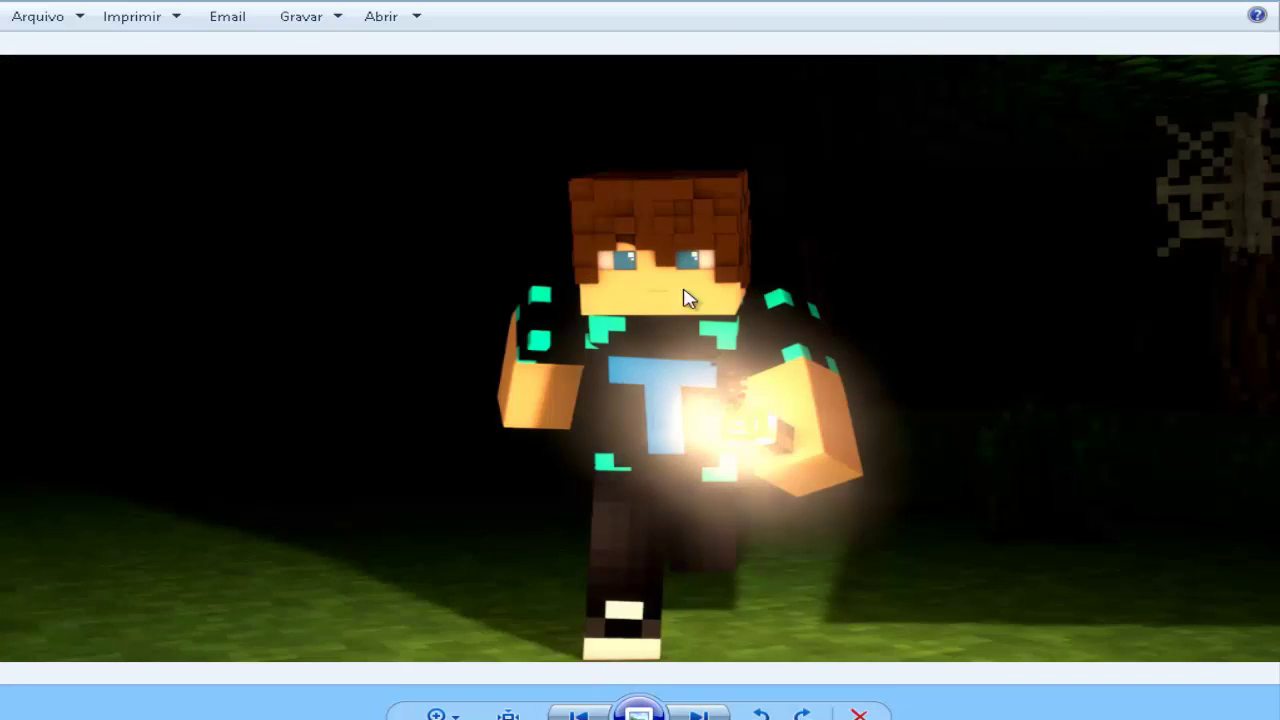
pyautogui.click(1238, 4)
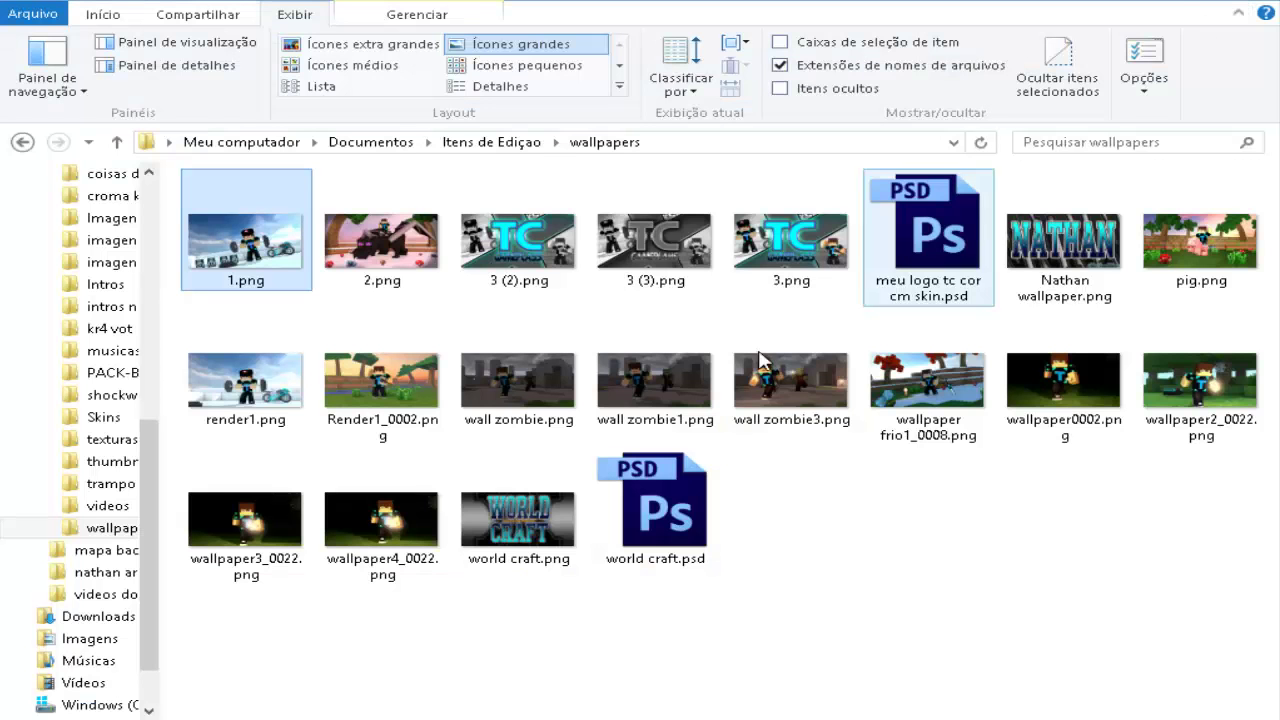
# - Switch back to Cinema 4D, add a plane as the ground and enter a new width for it
pyautogui.click(870, 560)
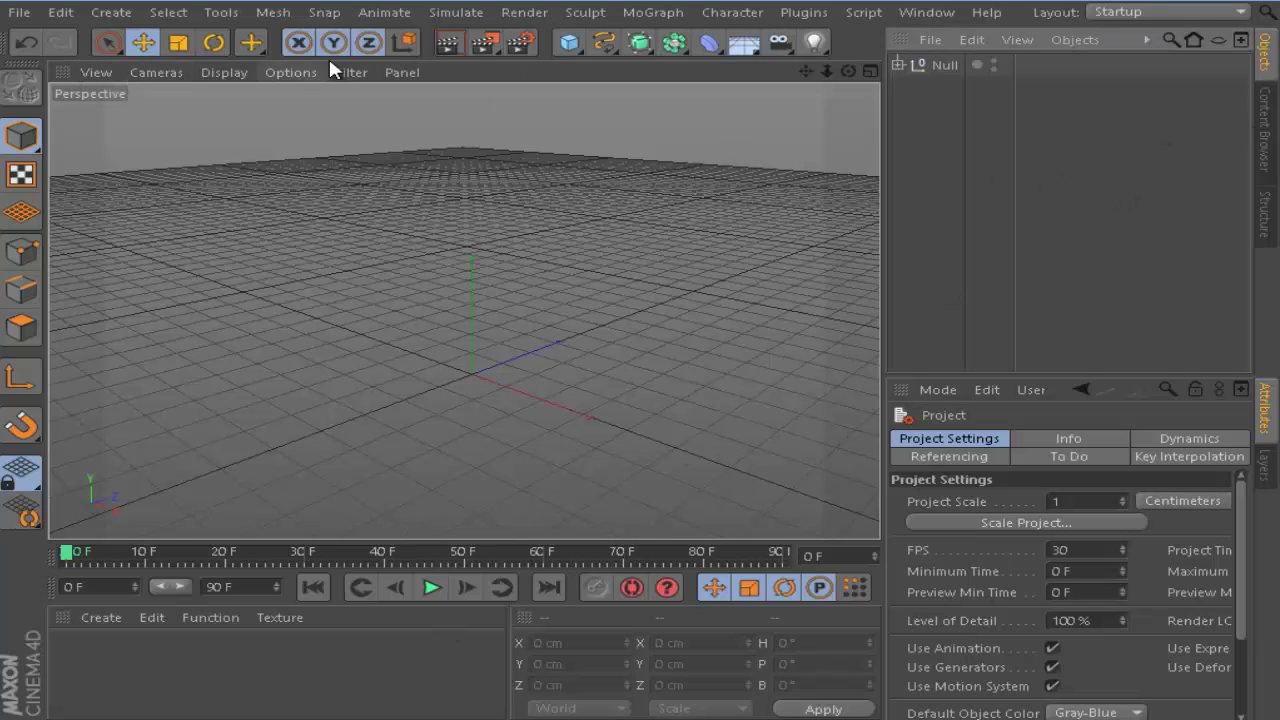
pyautogui.click(569, 43)
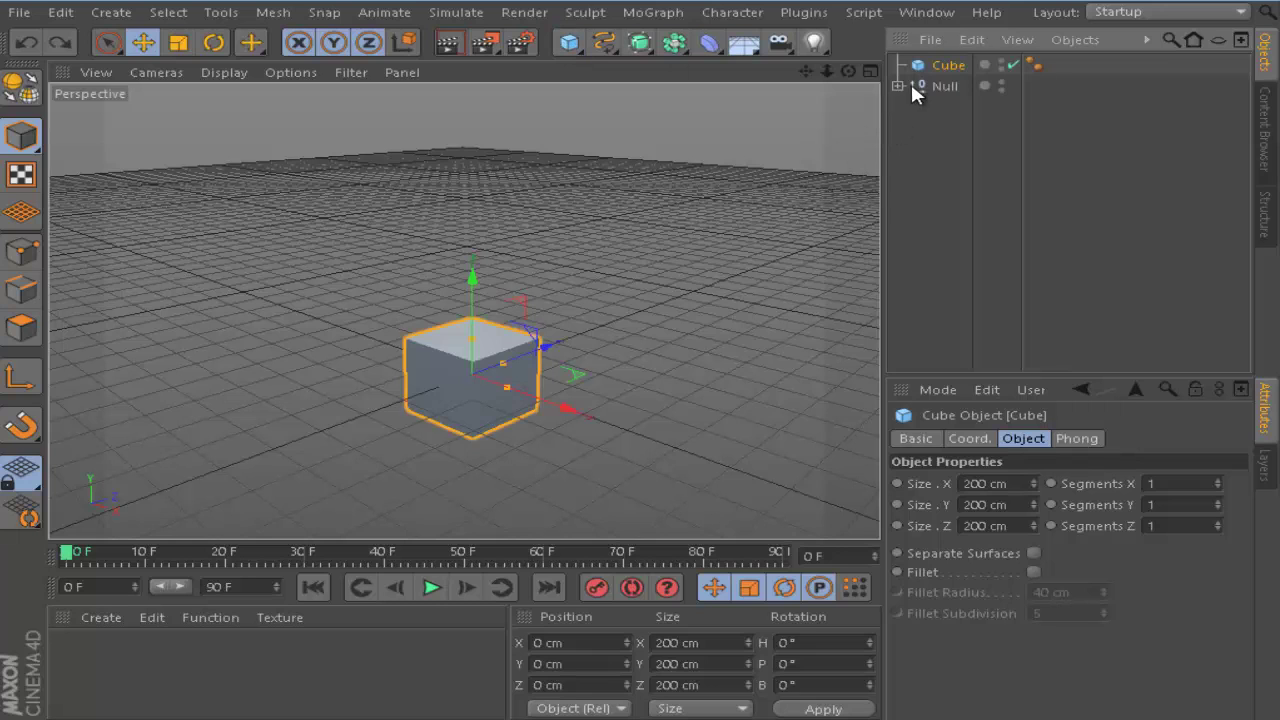
pyautogui.press('Delete')
pyautogui.click(569, 43)
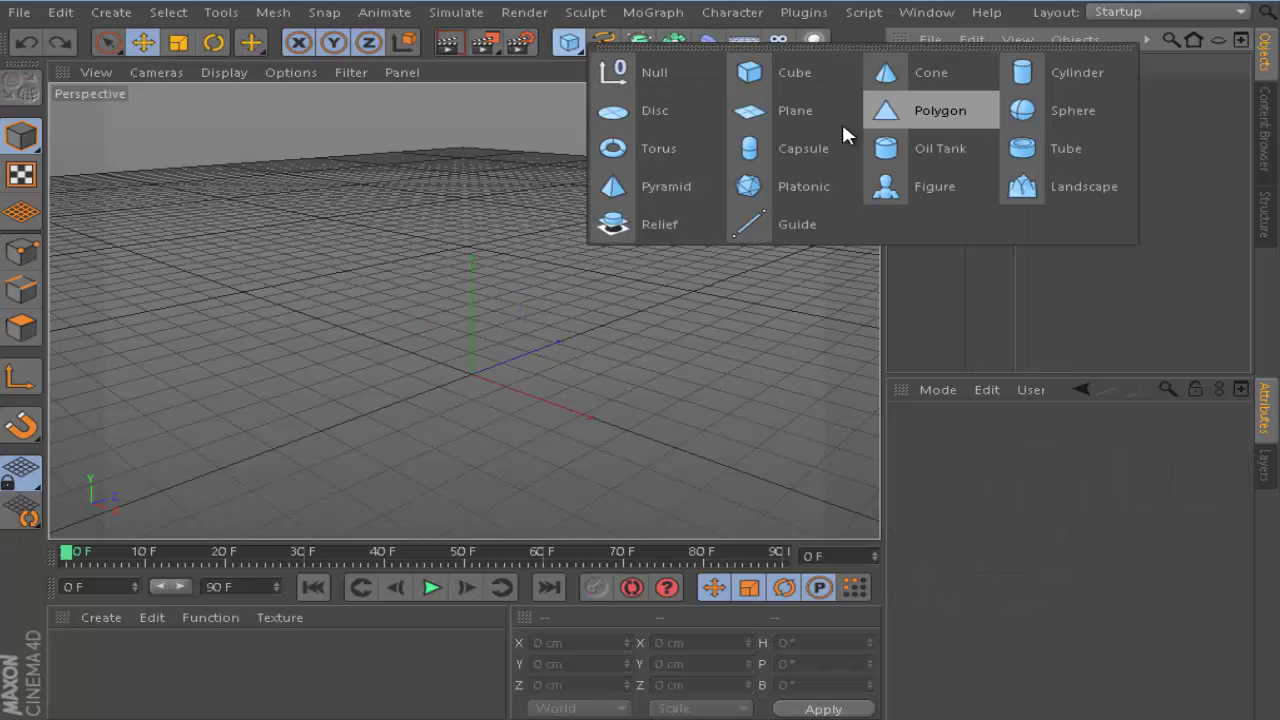
pyautogui.click(815, 110)
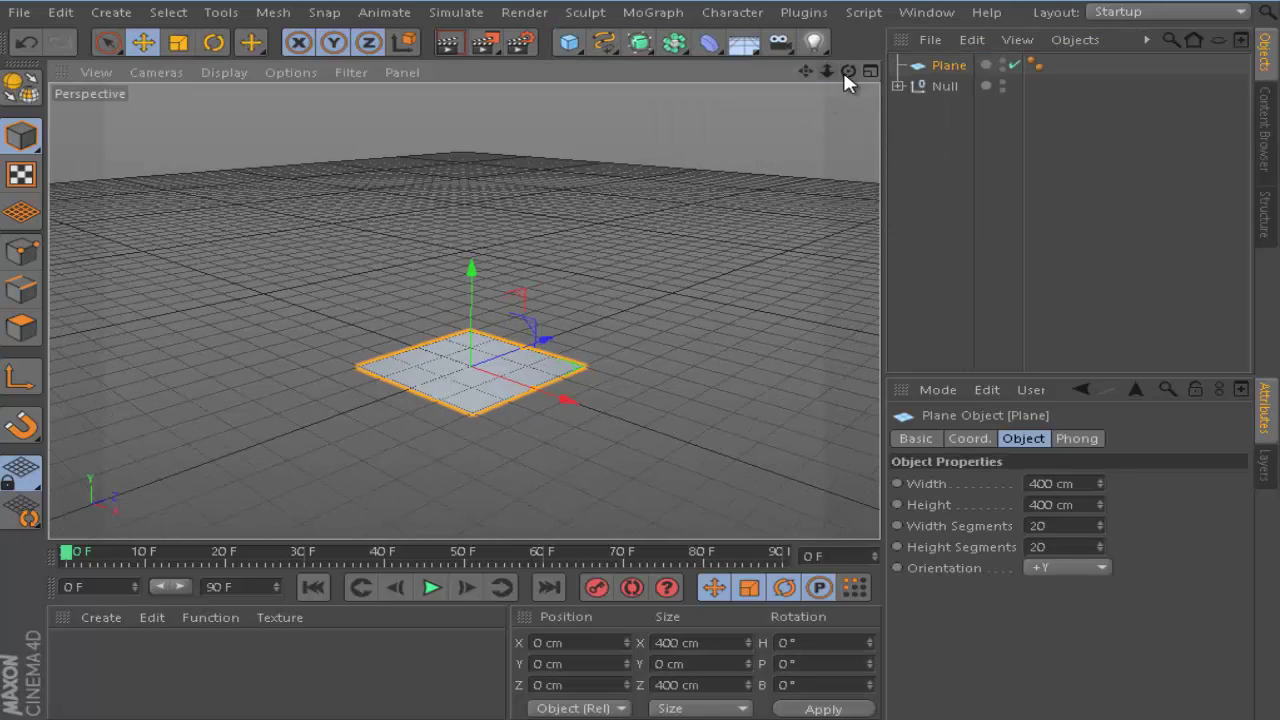
pyautogui.moveTo(845, 75); pyautogui.dragTo(866, 85)
pyautogui.doubleClick(1050, 483)
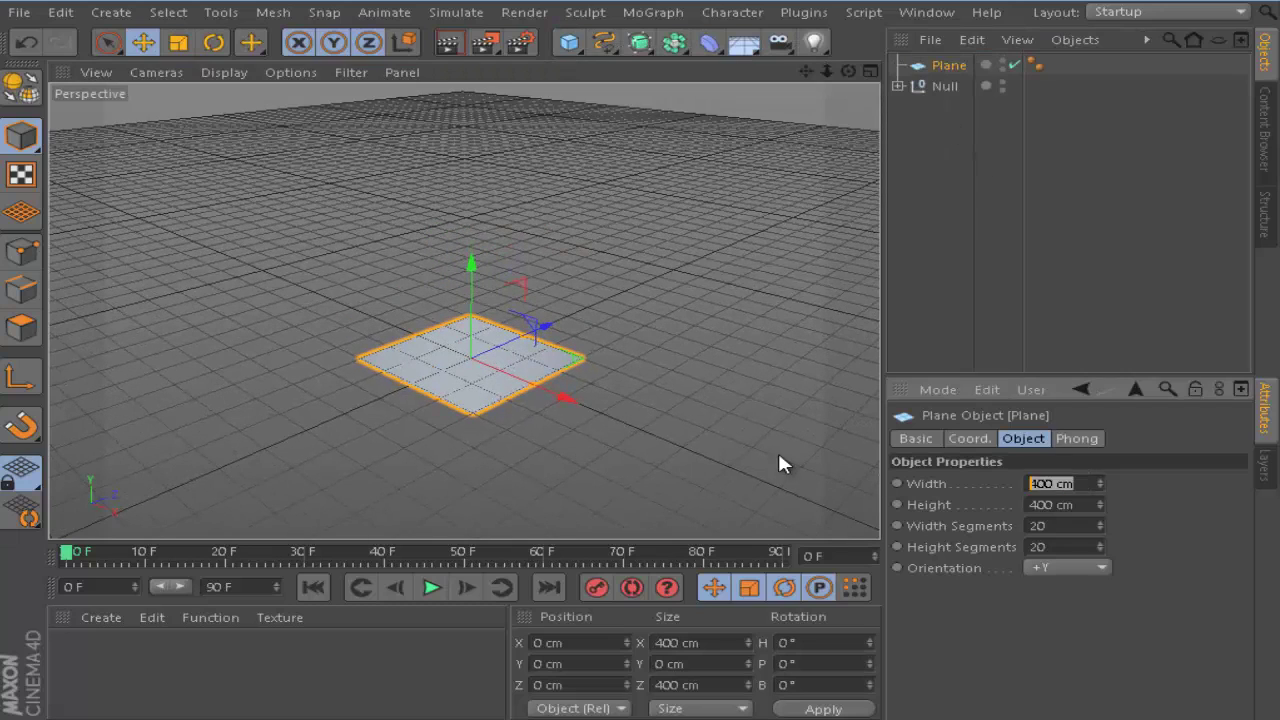
pyautogui.write('8')
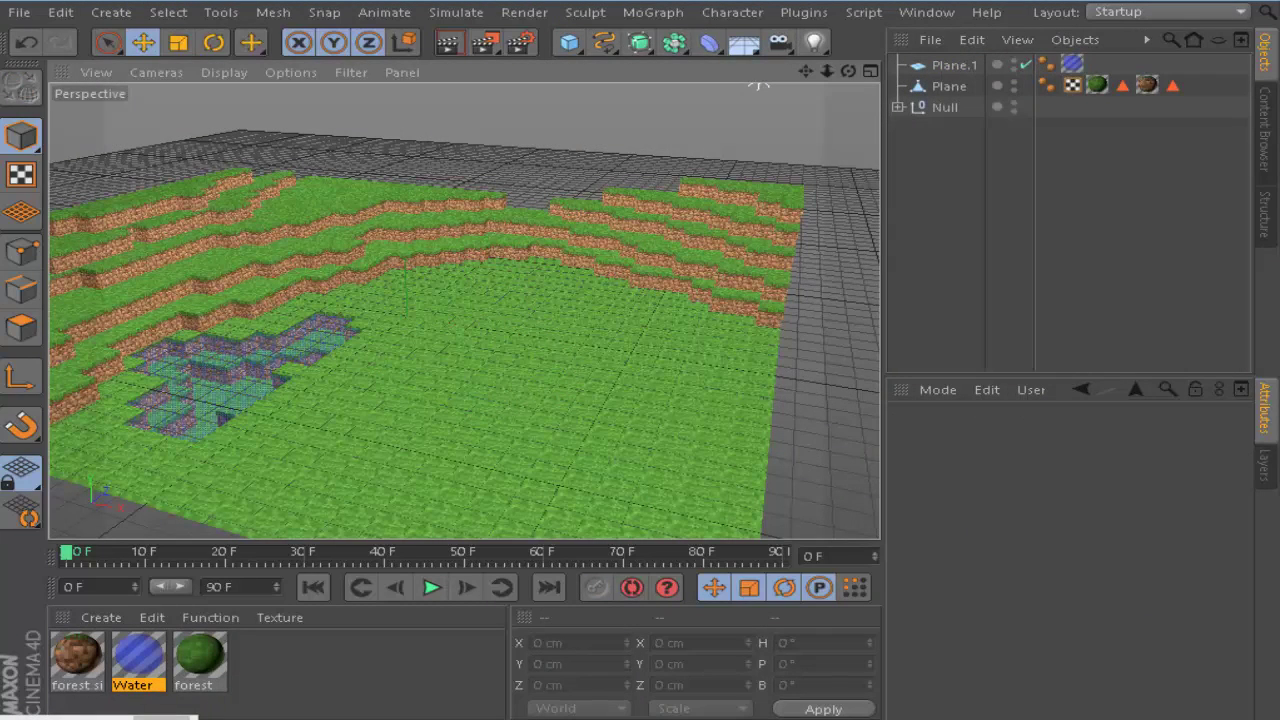
# - Inspect the grass terrain and its pond from several angles and render a preview of the view
pyautogui.moveTo(842, 72)
pyautogui.mouseDown()
pyautogui.moveTo(632, 358)
pyautogui.moveTo(839, 73)
pyautogui.moveTo(649, 358)
pyautogui.moveTo(818, 80)
pyautogui.mouseUp()
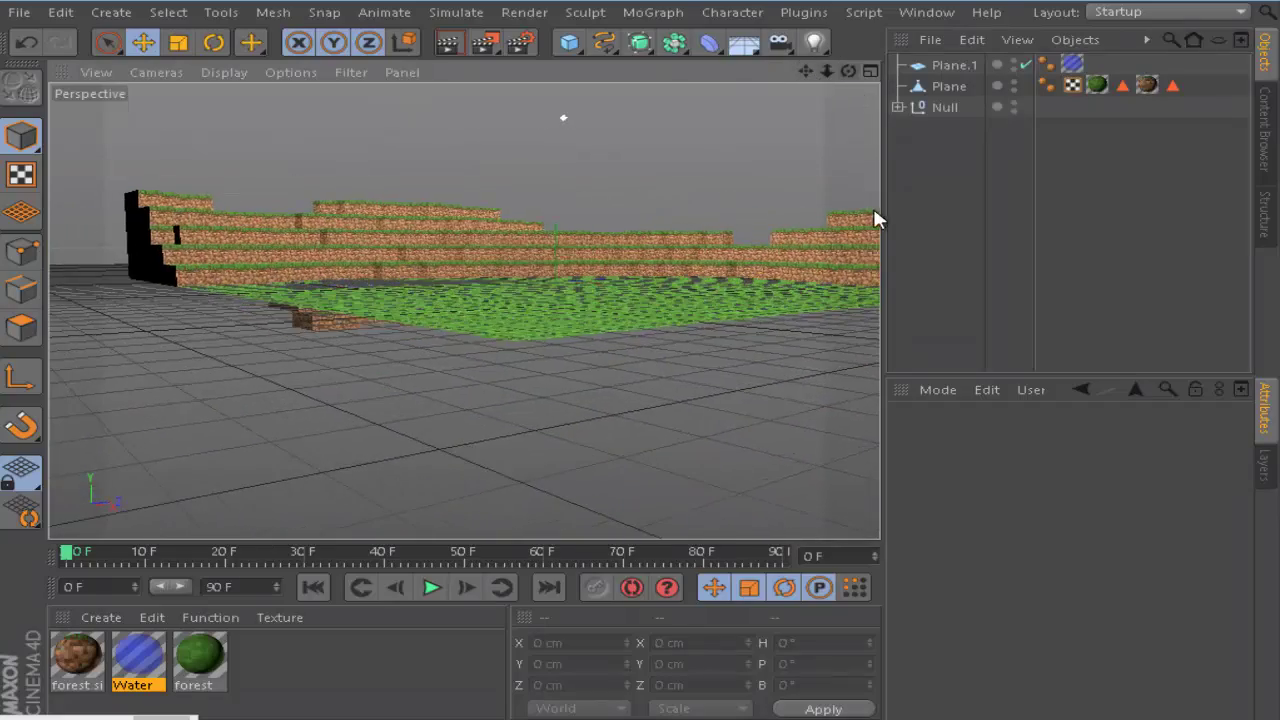
pyautogui.moveTo(646, 366)
pyautogui.keyDown('alt'); pyautogui.mouseDown()
pyautogui.moveTo(831, 60)
pyautogui.moveTo(640, 372)
pyautogui.mouseUp(); pyautogui.keyUp('alt')
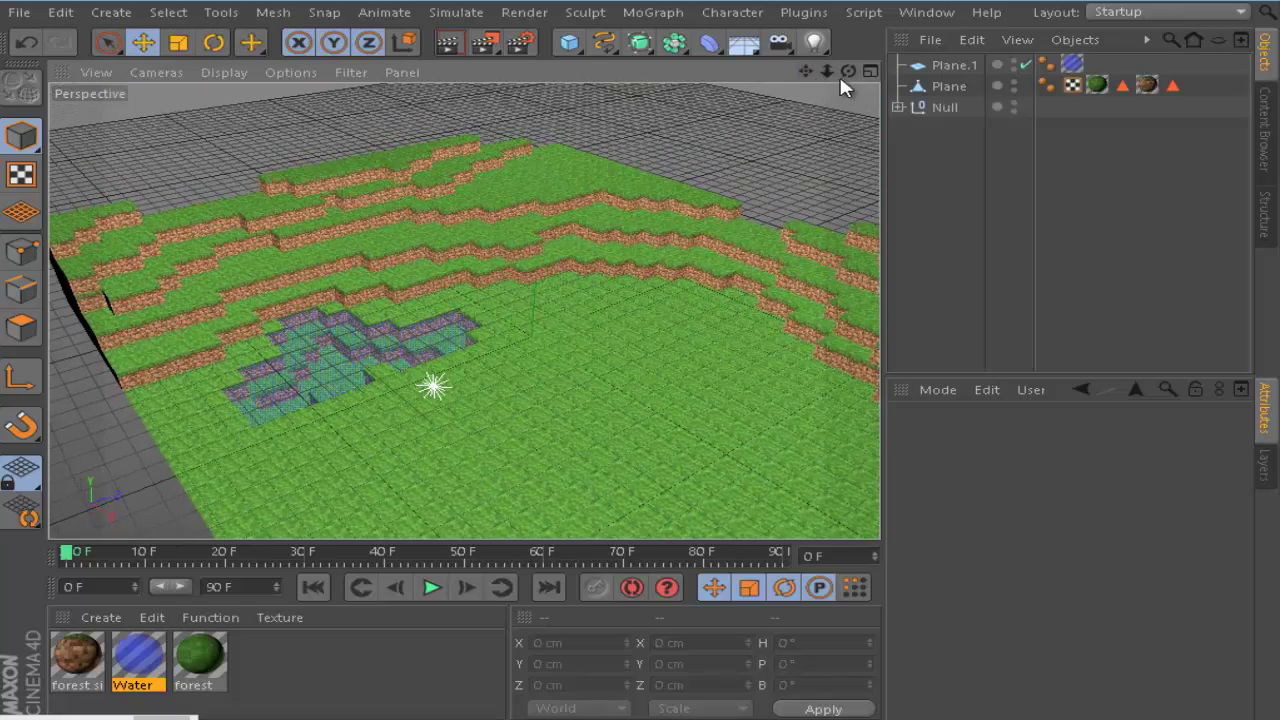
pyautogui.keyDown('alt'); pyautogui.moveTo(840, 79); pyautogui.dragTo(477, 48); pyautogui.keyUp('alt')
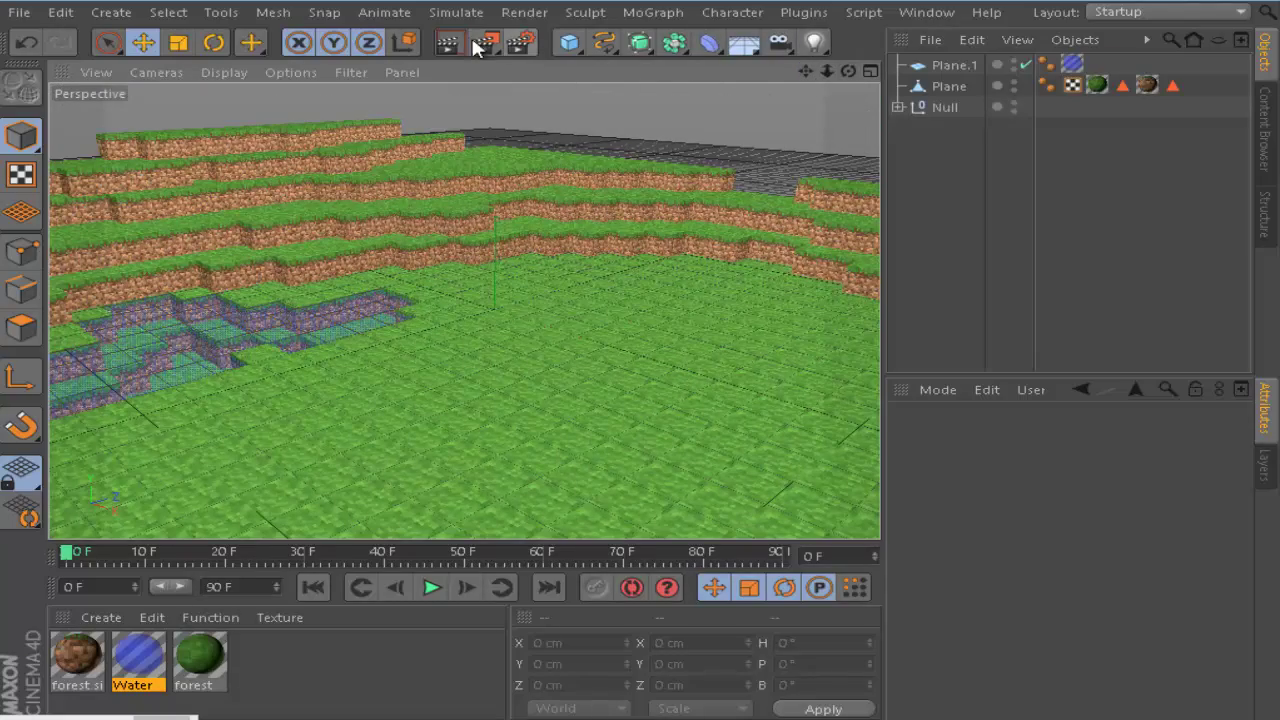
pyautogui.click(481, 44)
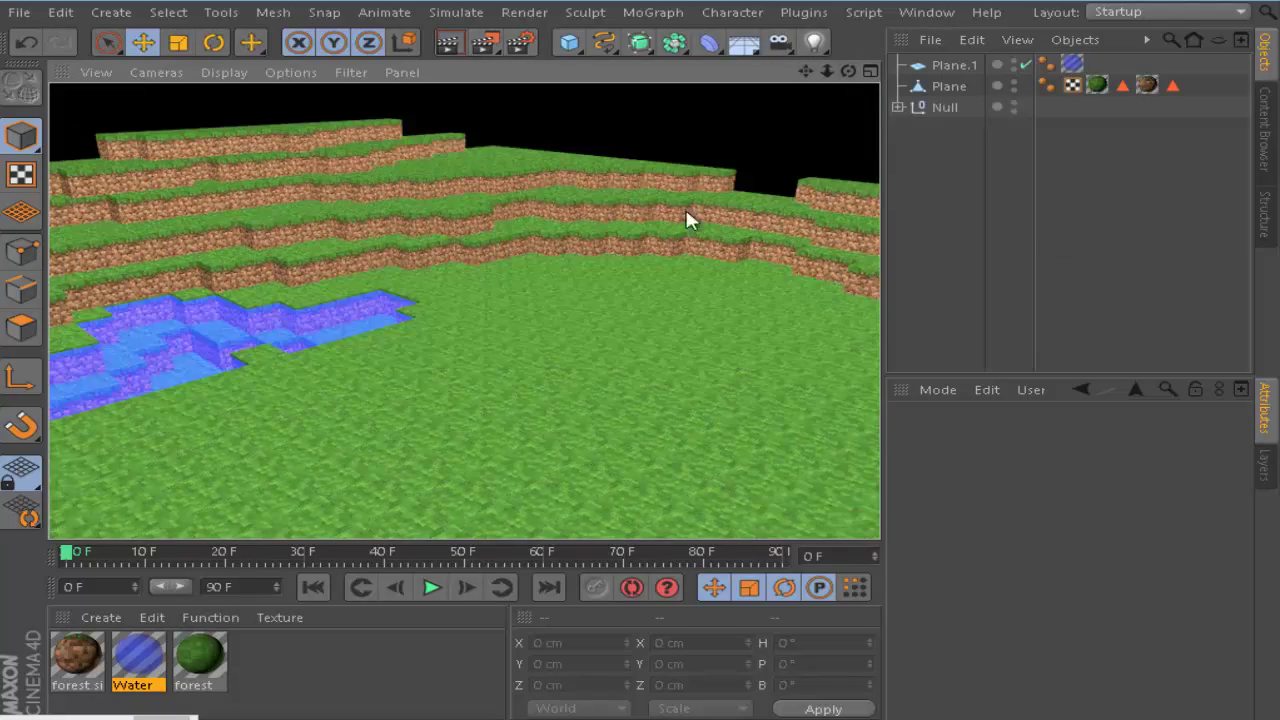
pyautogui.click(981, 267)
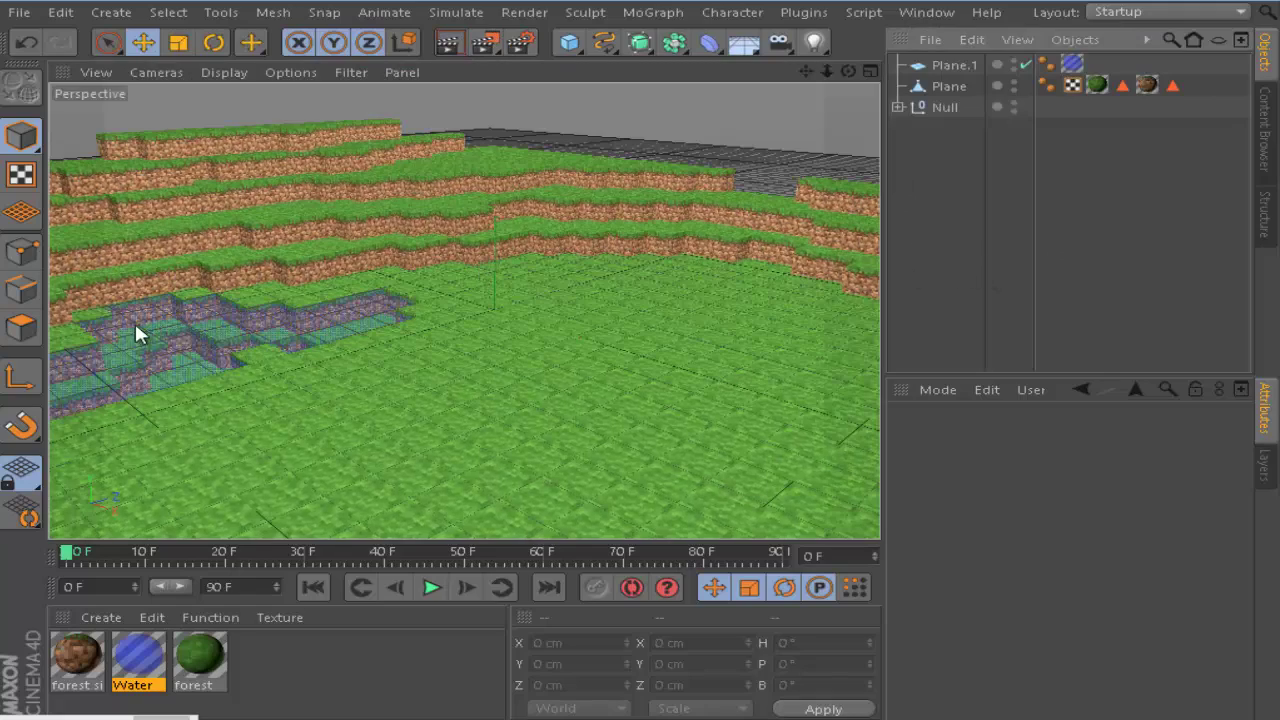
pyautogui.keyDown('alt'); pyautogui.moveTo(134, 320); pyautogui.dragTo(457, 351); pyautogui.keyUp('alt')
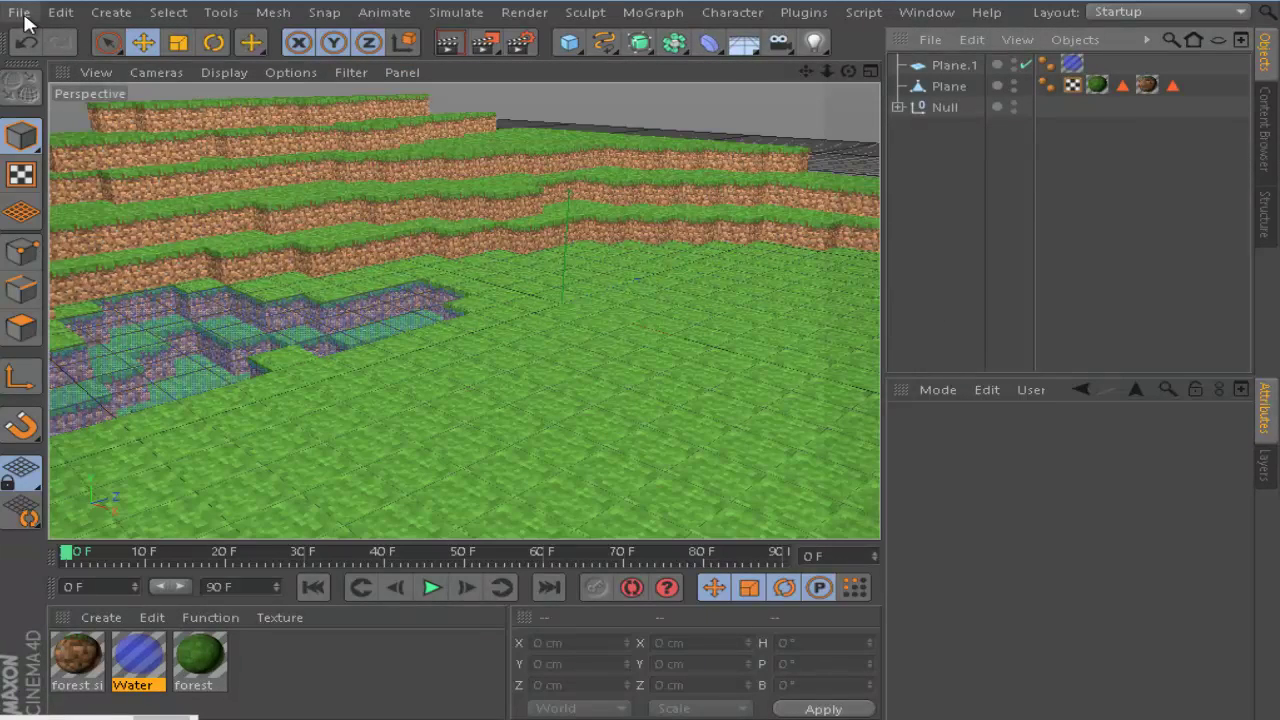
# - Open the ULTRA Pack By MrHero Reupado library and browse its Cenarios folder and the Floresta #1 scenery
pyautogui.click(19, 12)
pyautogui.click(60, 64)
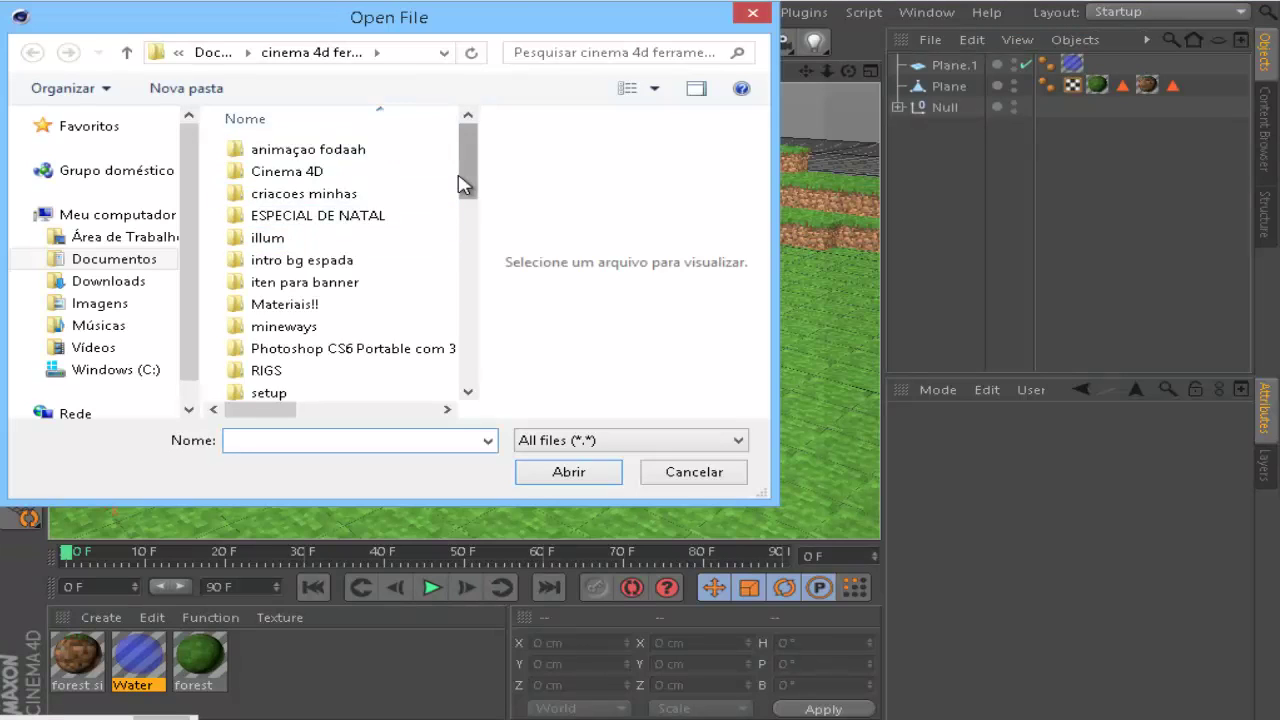
pyautogui.moveTo(465, 180); pyautogui.dragTo(470, 390)
pyautogui.doubleClick(362, 236)
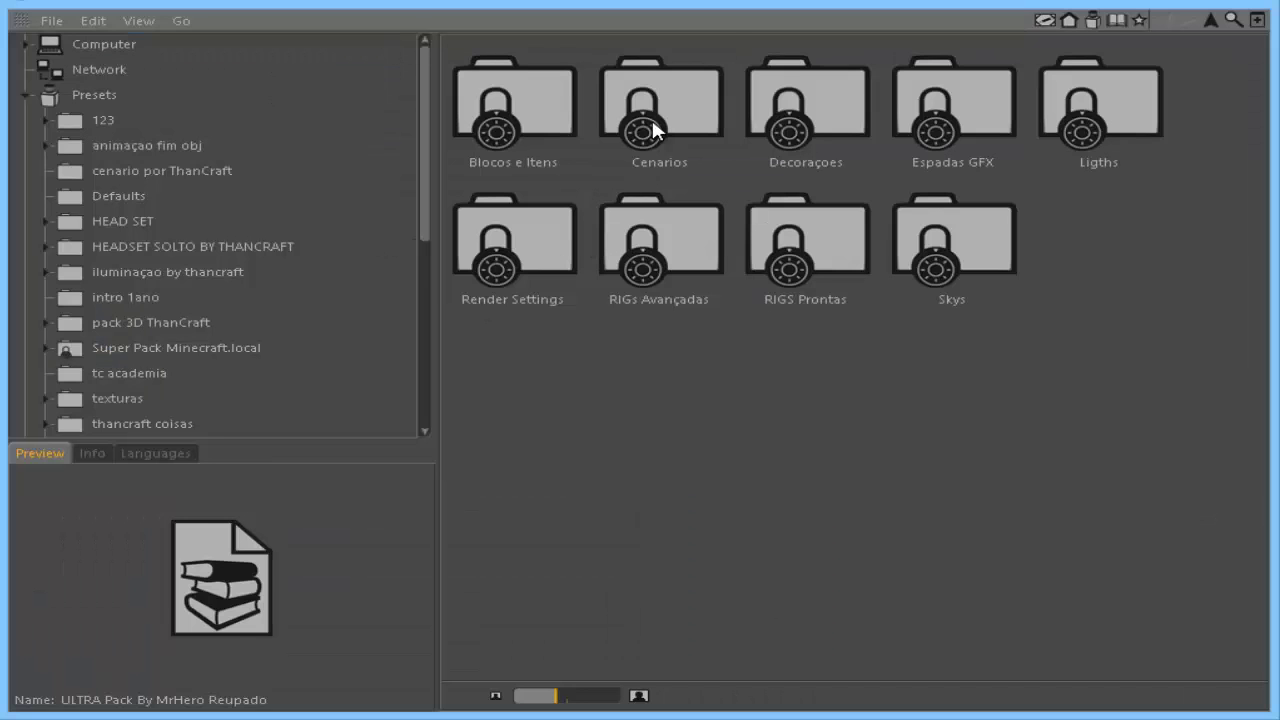
pyautogui.doubleClick(652, 130)
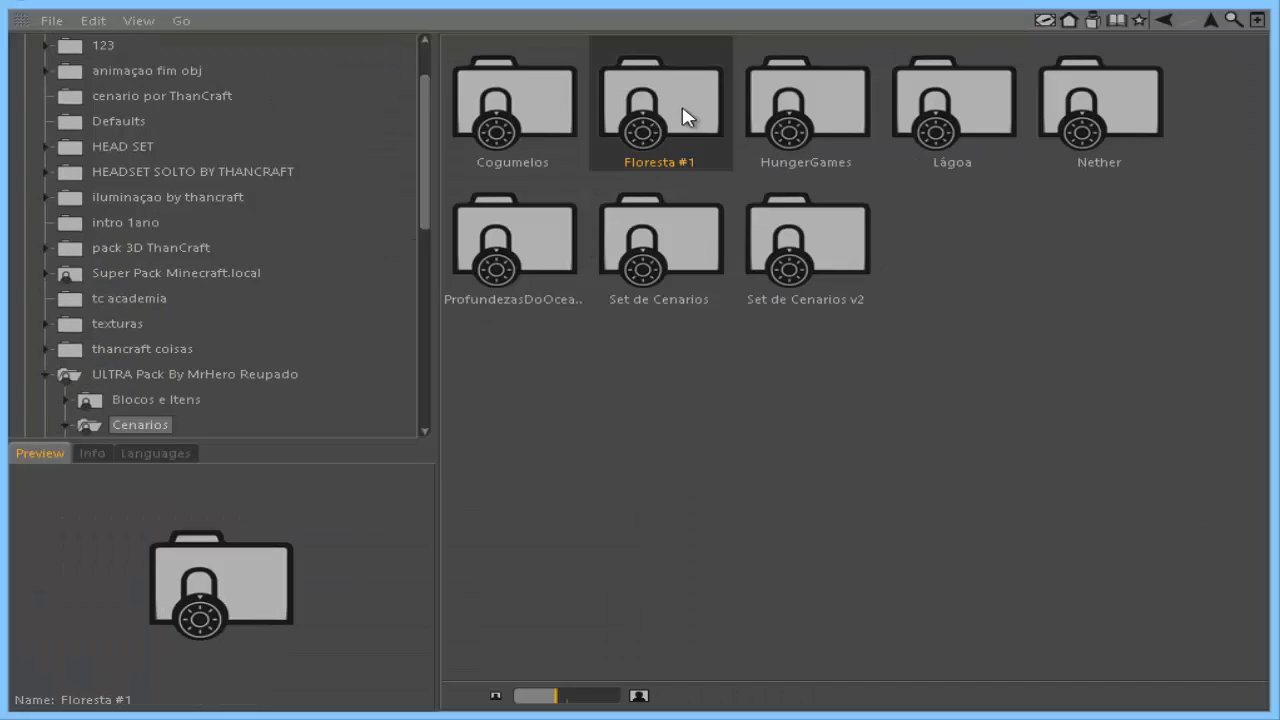
pyautogui.doubleClick(686, 120)
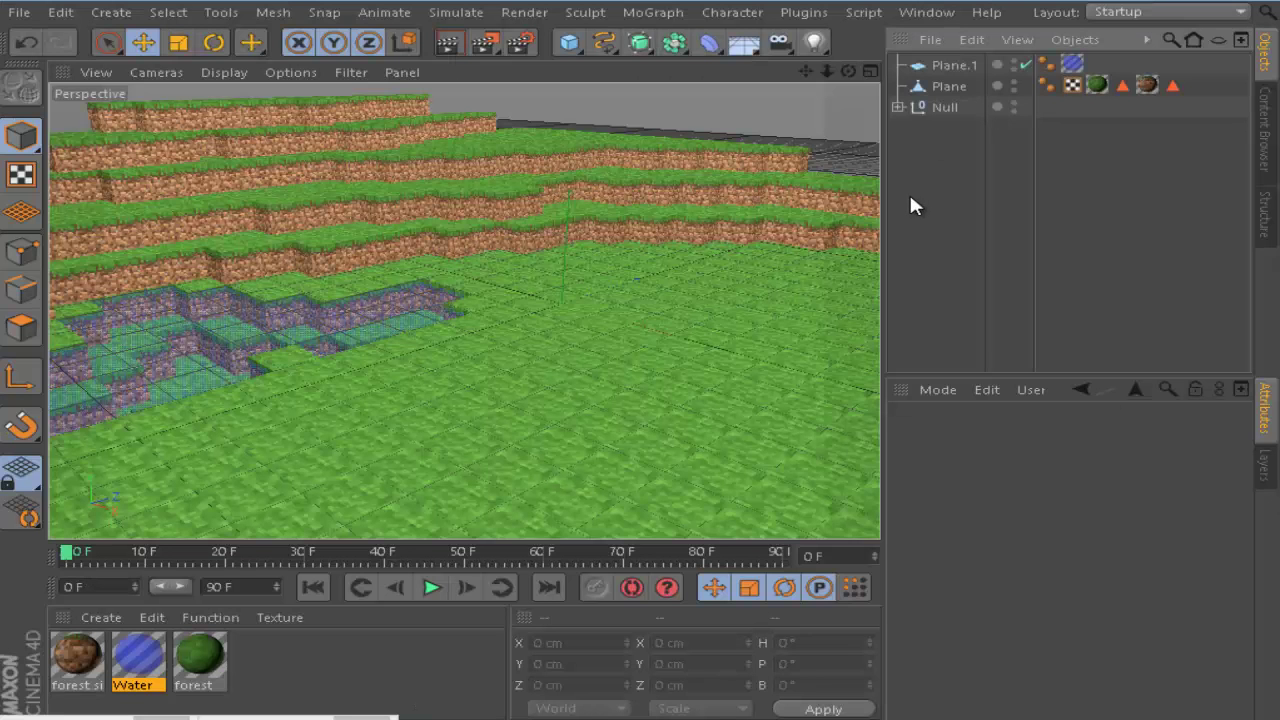
# - Browse the installed preset libraries and the rig files in the RIGS folder, then cancel the file opening
pyautogui.click(1258, 119)
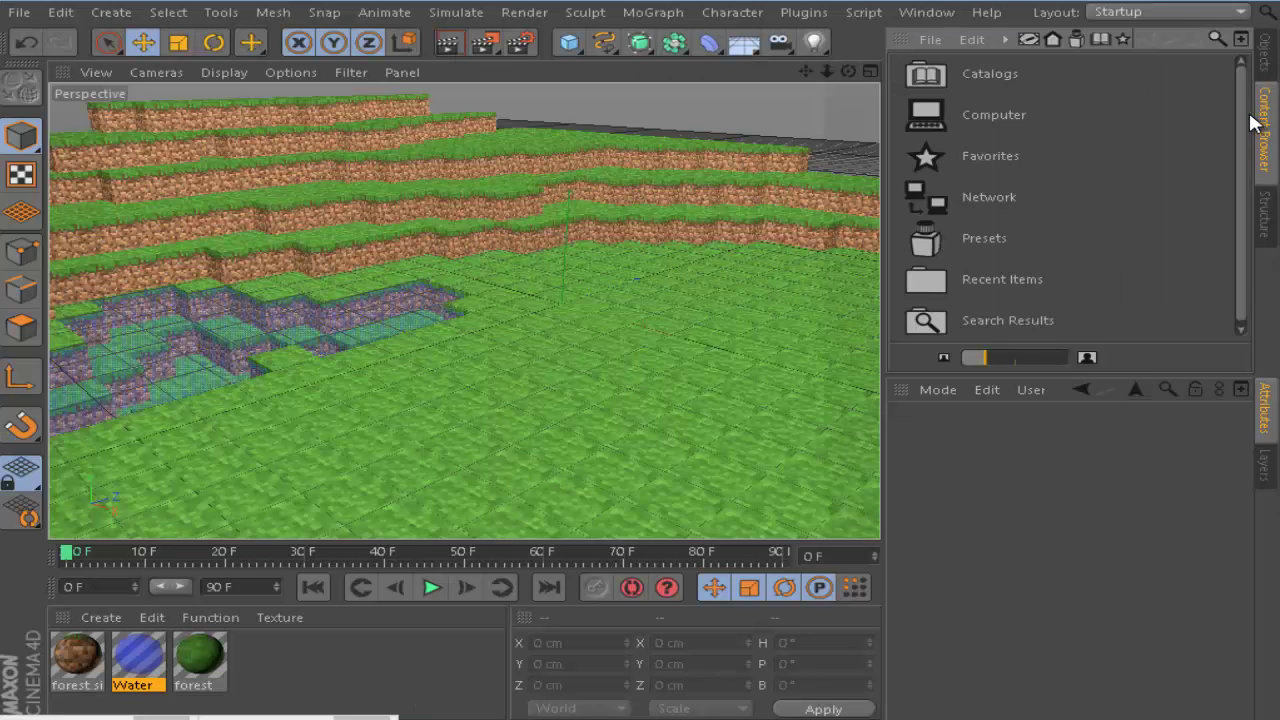
pyautogui.doubleClick(1010, 236)
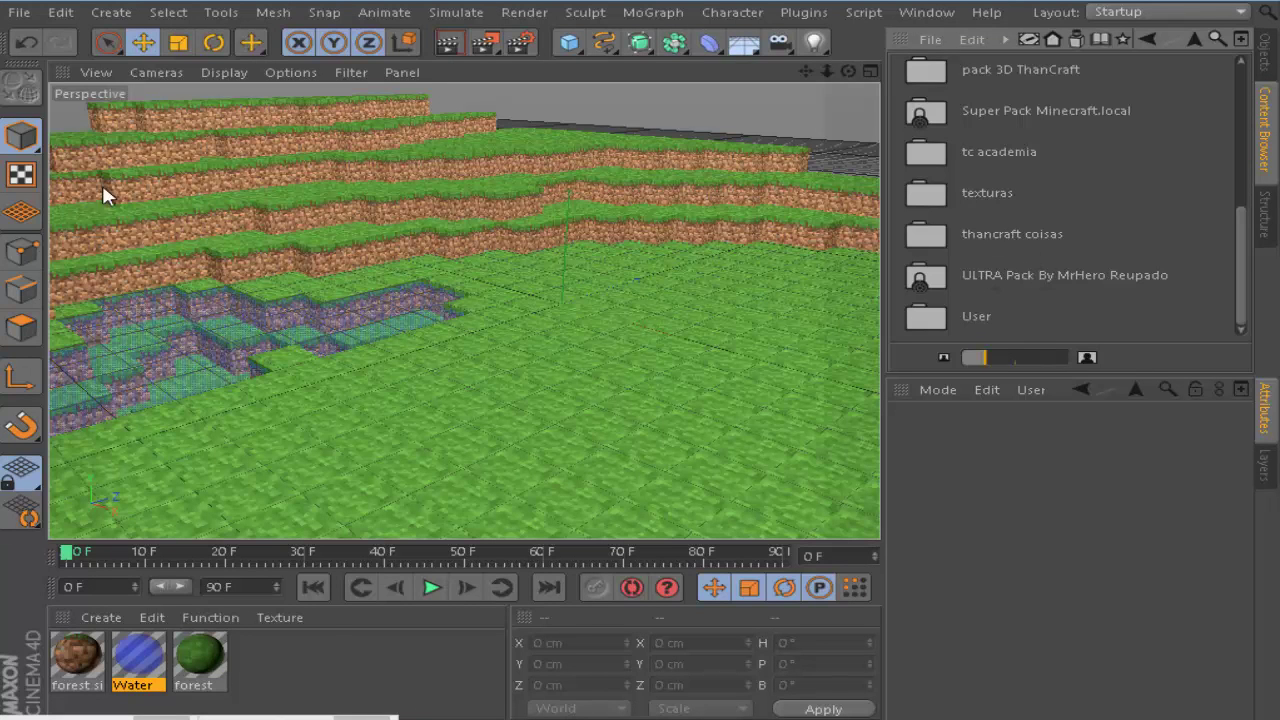
pyautogui.click(19, 13)
pyautogui.click(86, 84)
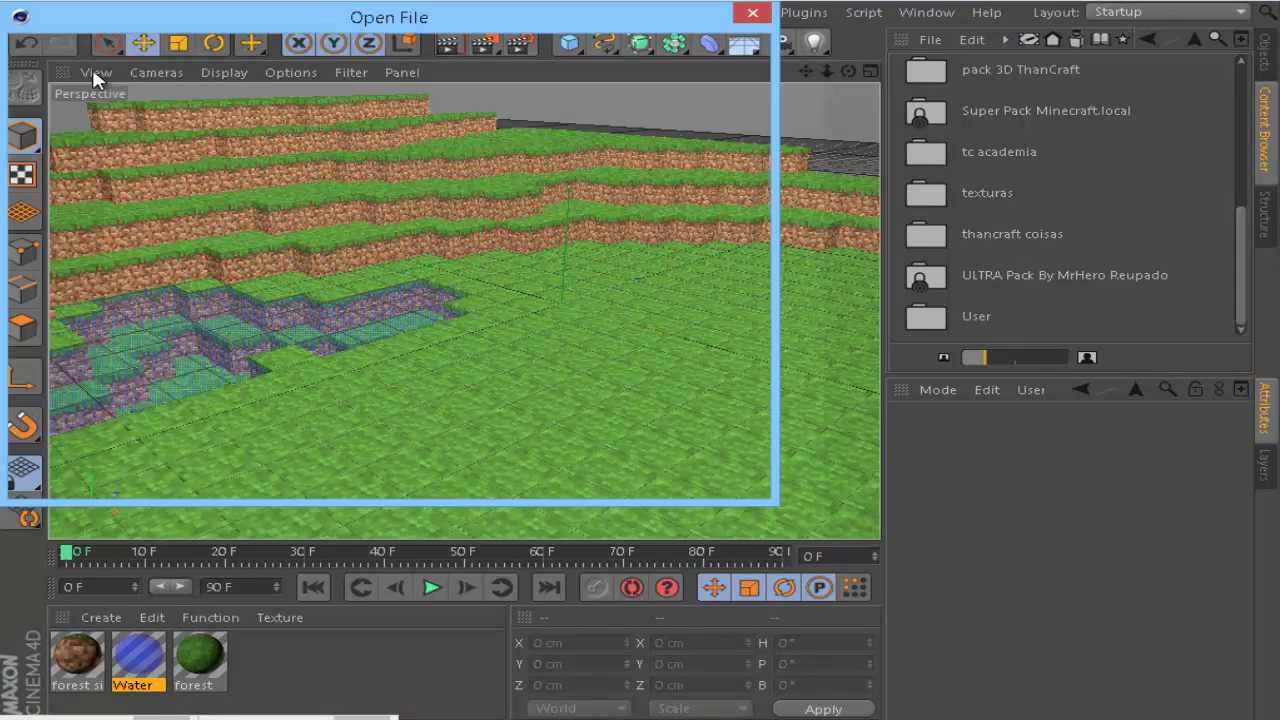
pyautogui.doubleClick(334, 366)
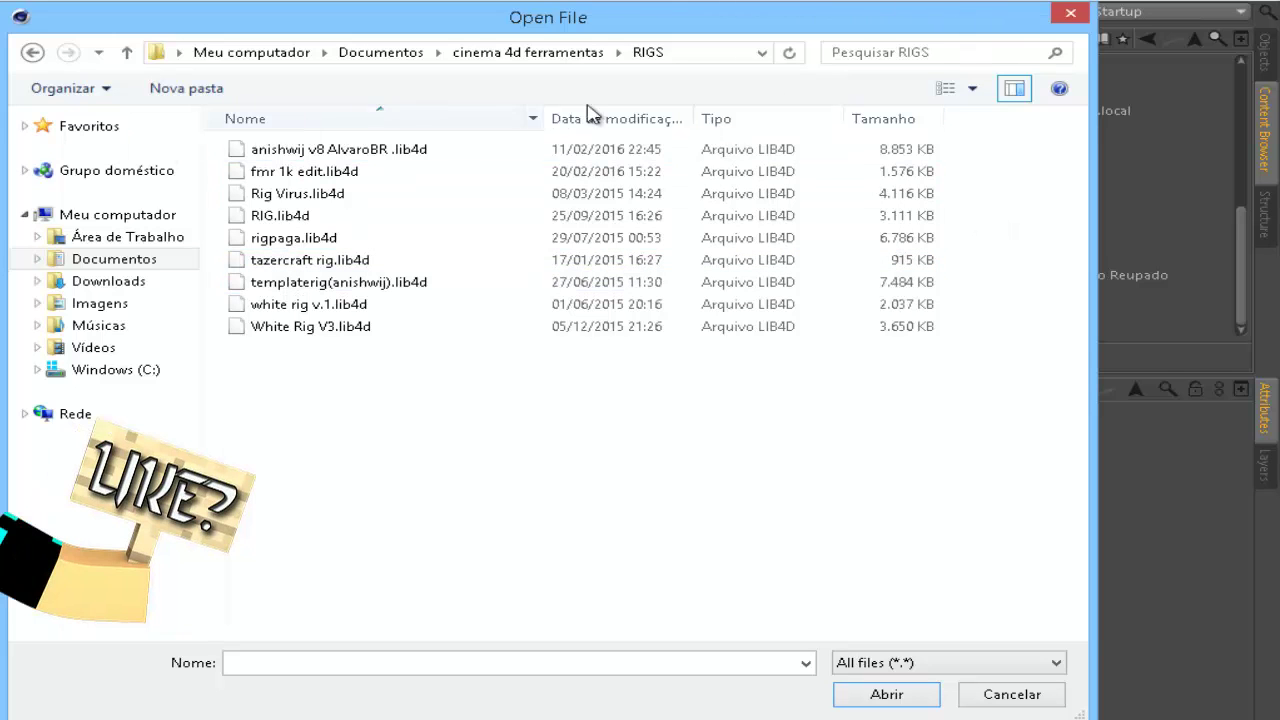
pyautogui.click(1034, 694)
# - Load the WhiteRigV3 character rig from the thancraft coisas preset library into the scene
pyautogui.doubleClick(1037, 234)
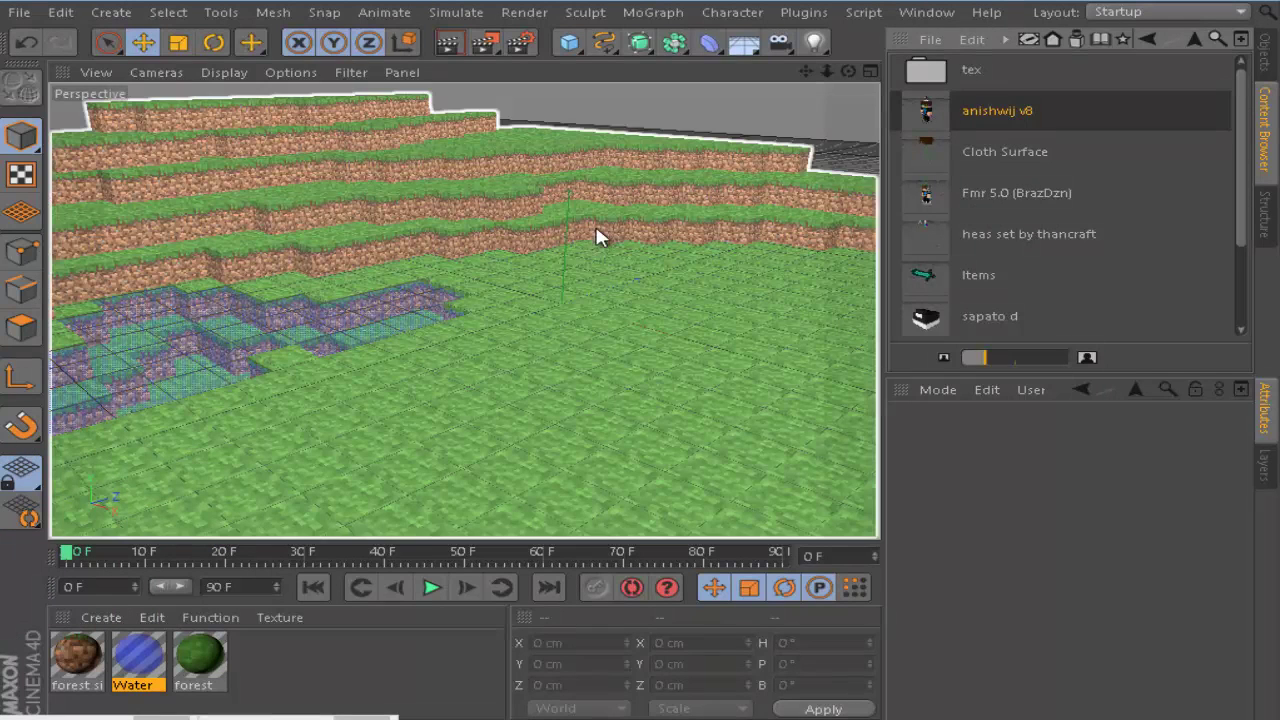
pyautogui.scroll(-3, 1080, 218)
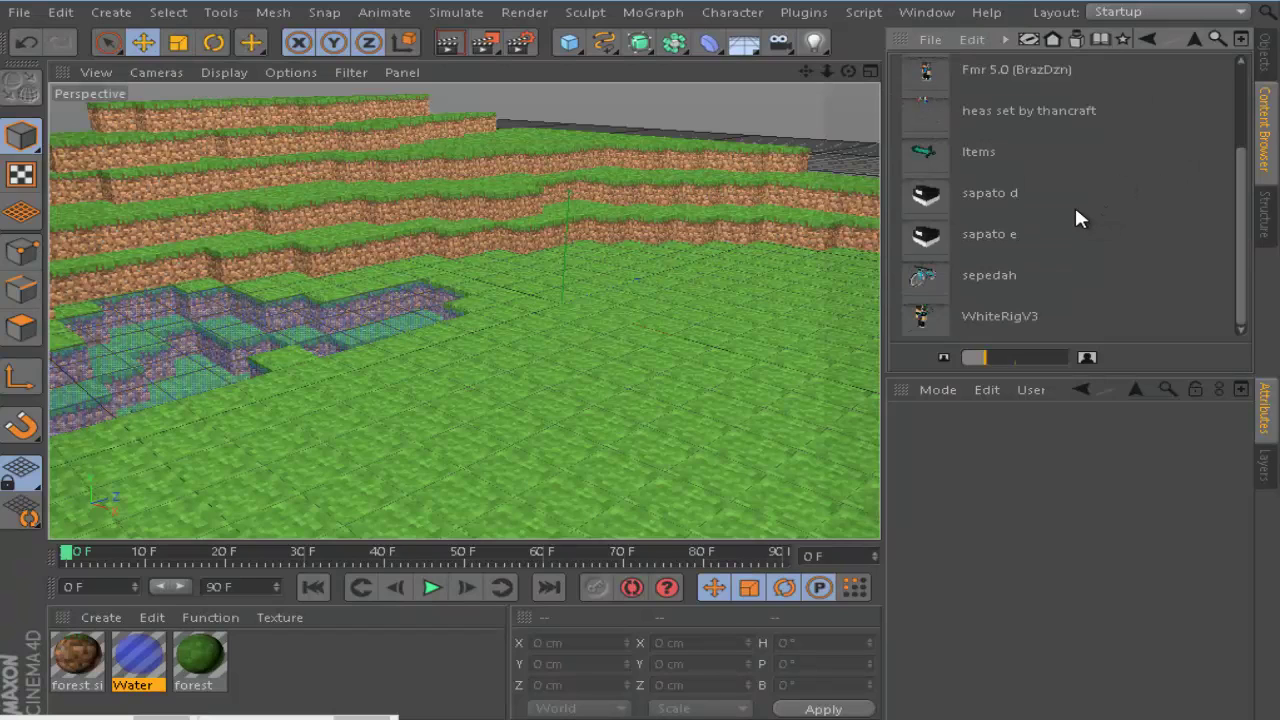
pyautogui.click(973, 316)
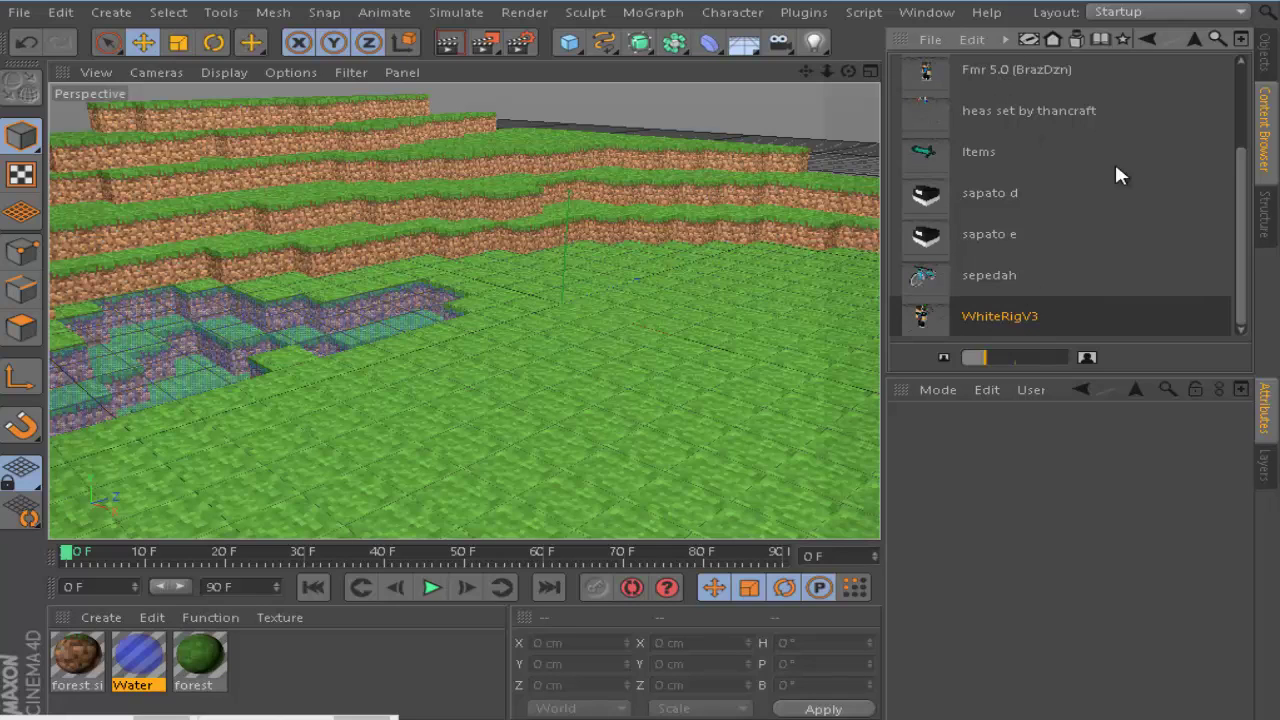
pyautogui.rightClick(1007, 308)
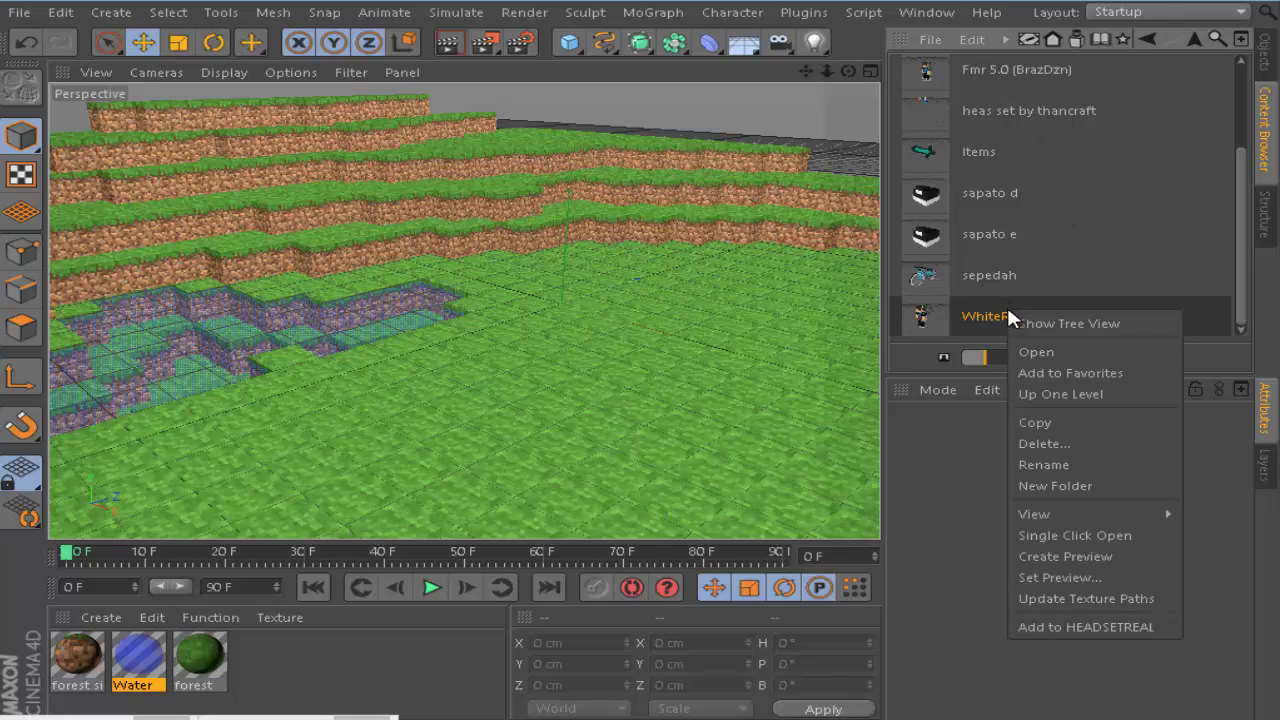
pyautogui.click(1080, 343)
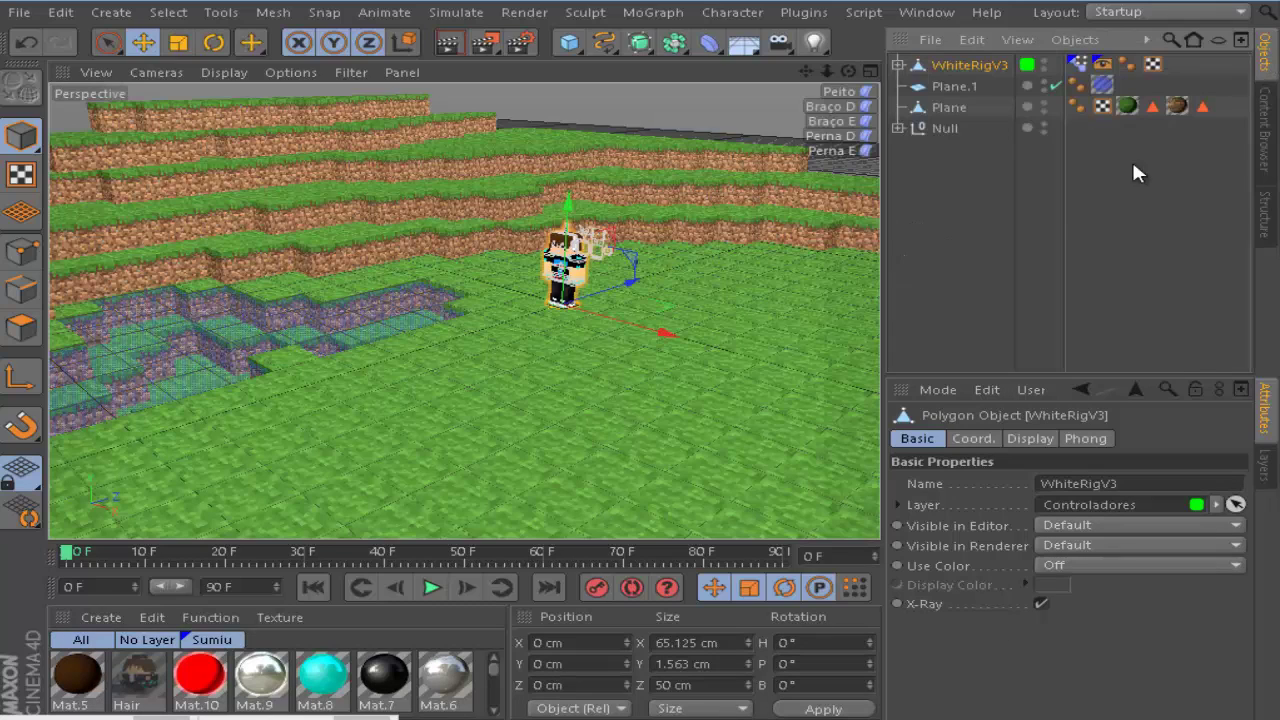
# - Move the WhiteRigV3 rig across the grass to about X -10 cm and Z -18 cm
pyautogui.scroll(5, 524, 285)
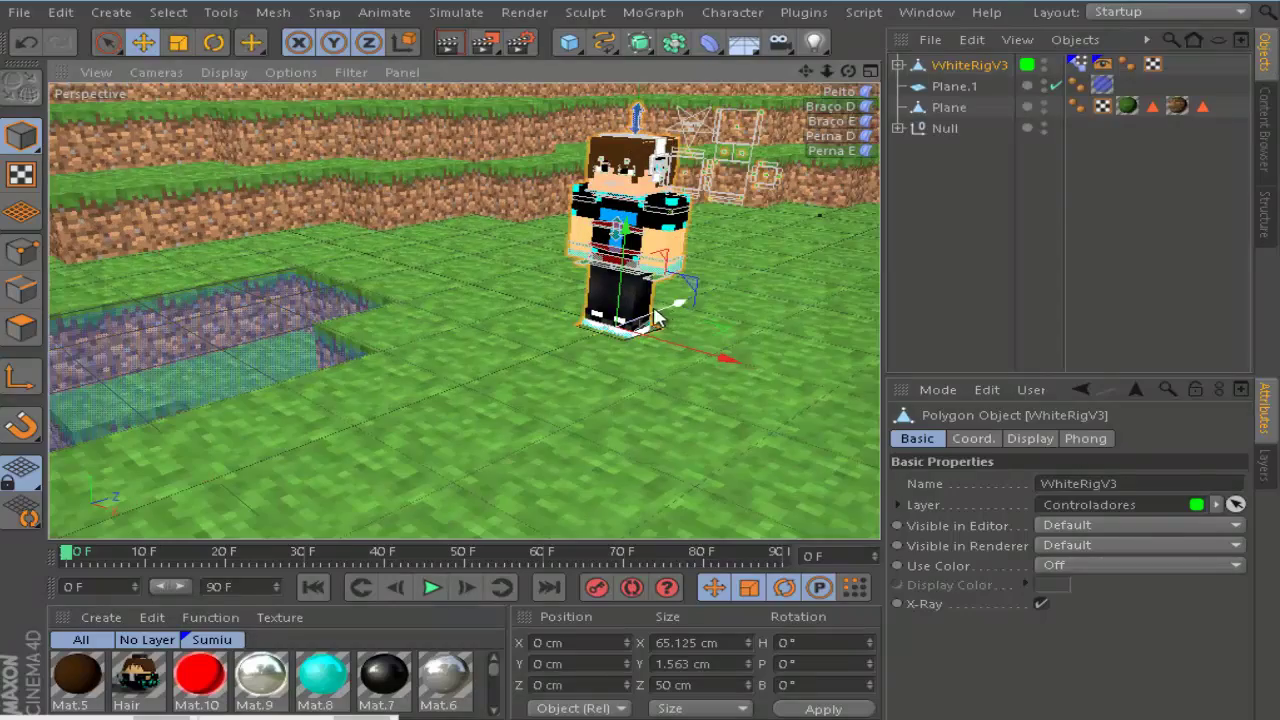
pyautogui.moveTo(655, 318); pyautogui.dragTo(589, 322)
# - Apply the brown Mat.5 material to the character's hair
pyautogui.scroll(5, 627, 121)
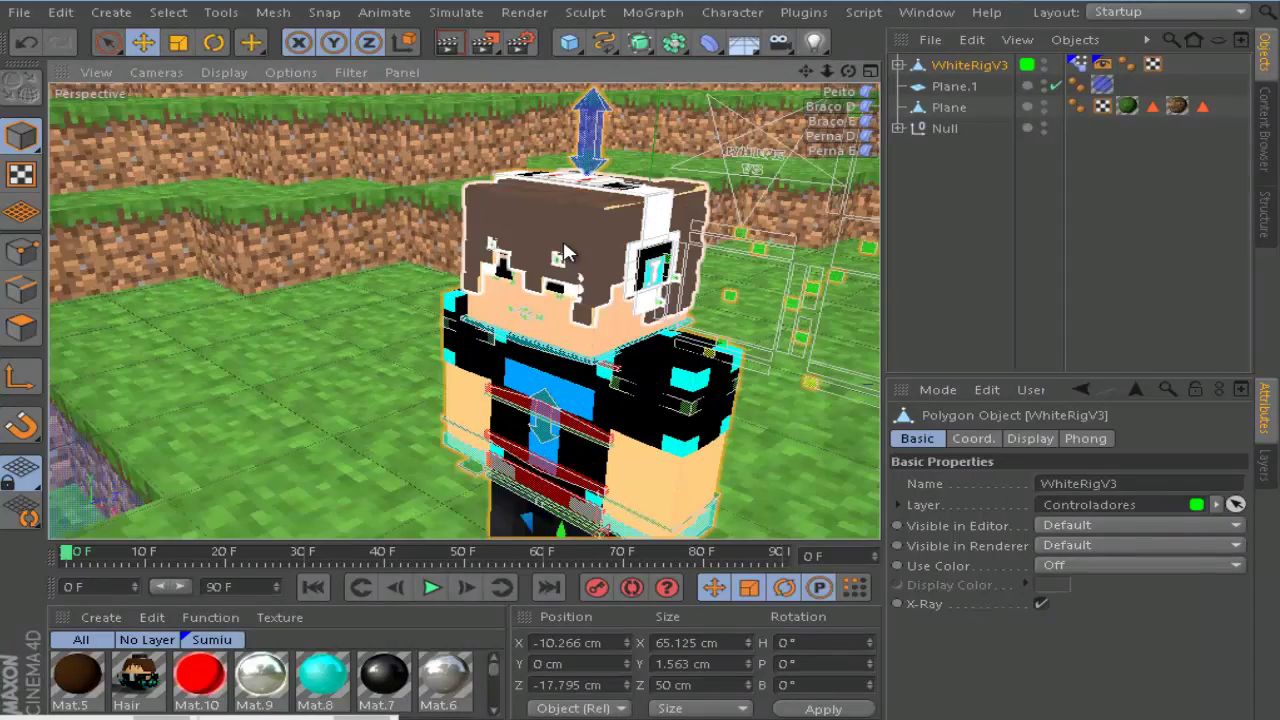
pyautogui.click(563, 249)
pyautogui.rightClick(70, 688)
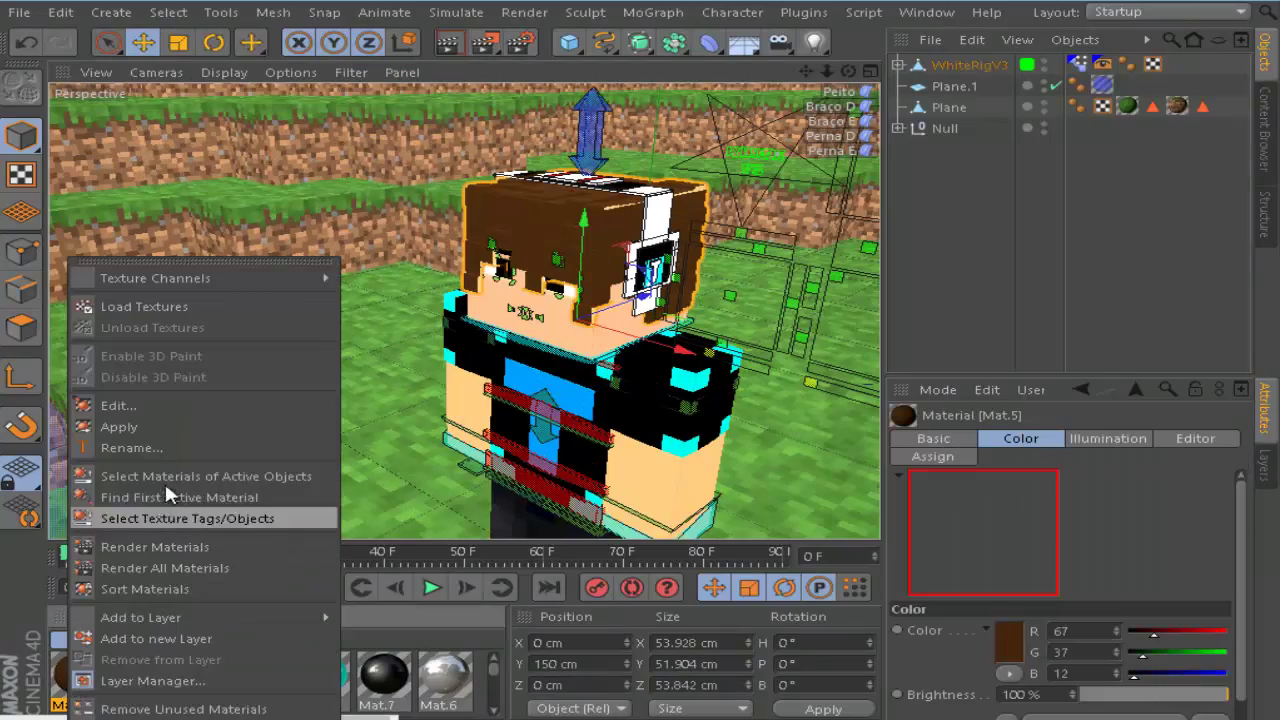
pyautogui.click(175, 424)
pyautogui.scroll(-5, 101, 352)
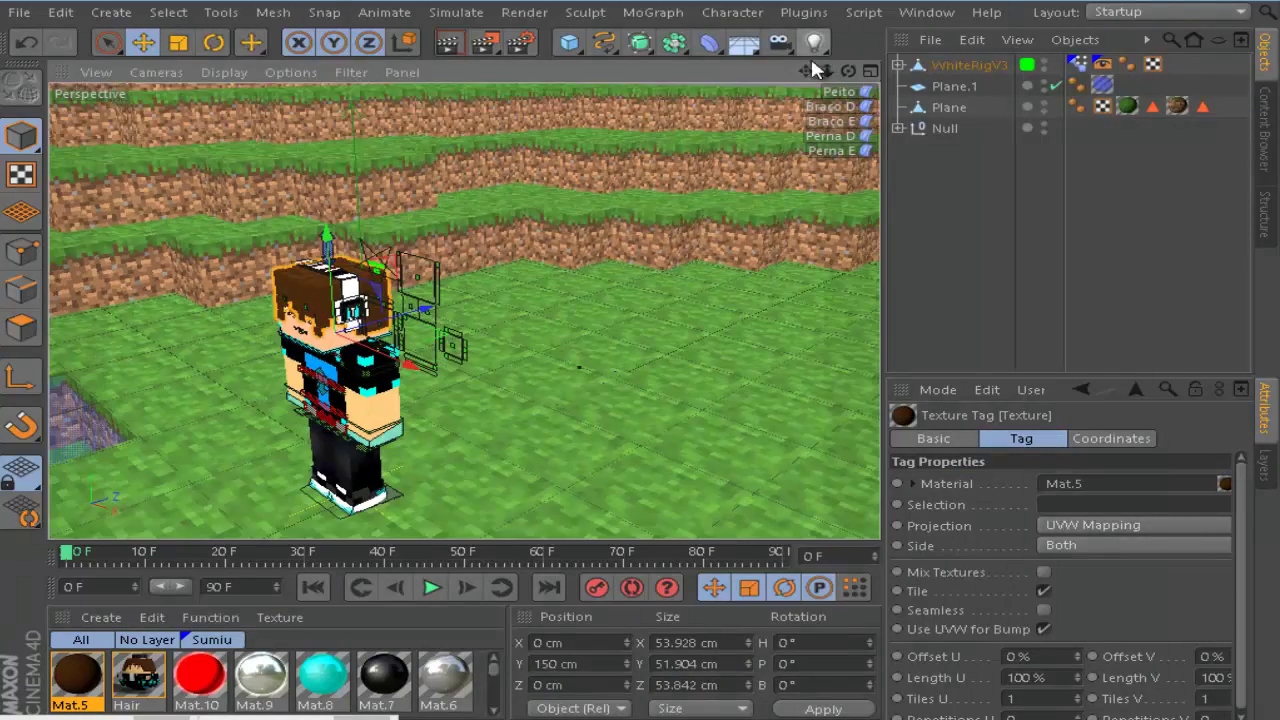
pyautogui.moveTo(806, 71); pyautogui.dragTo(578, 277)
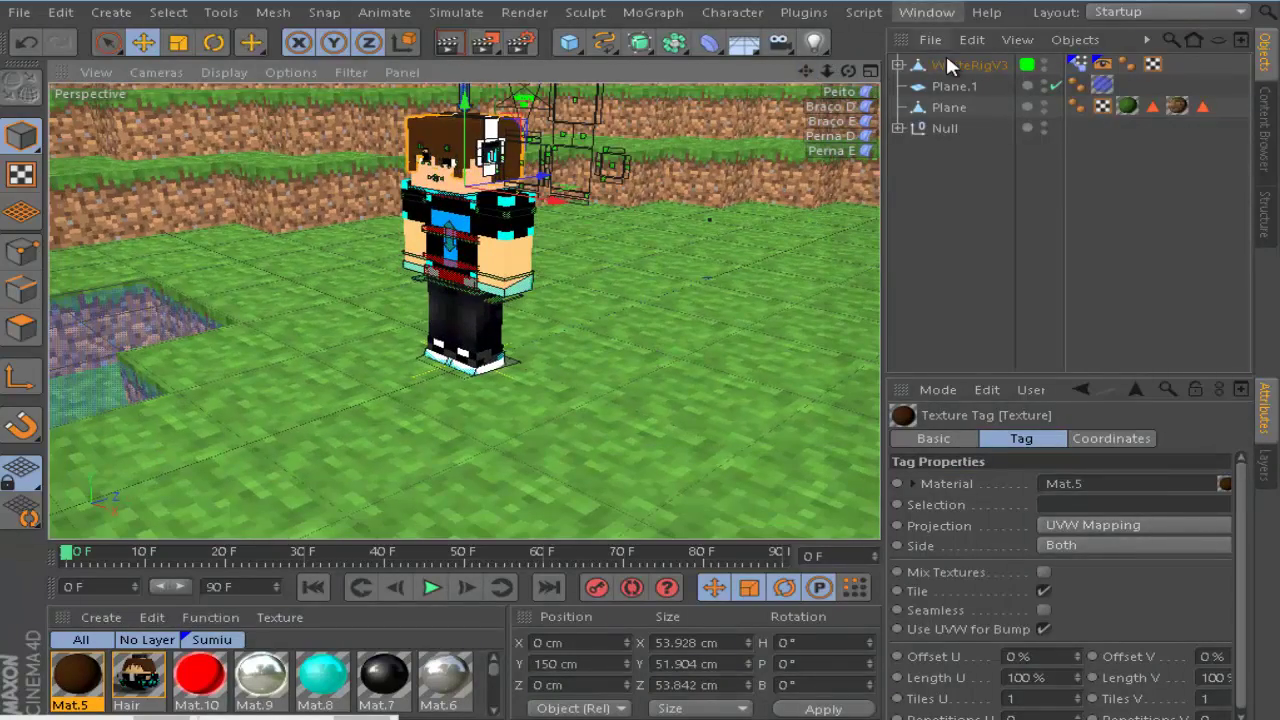
# - Group Plane.1 and Plane under a null named mapa, and rename the other null luz
pyautogui.click(958, 64)
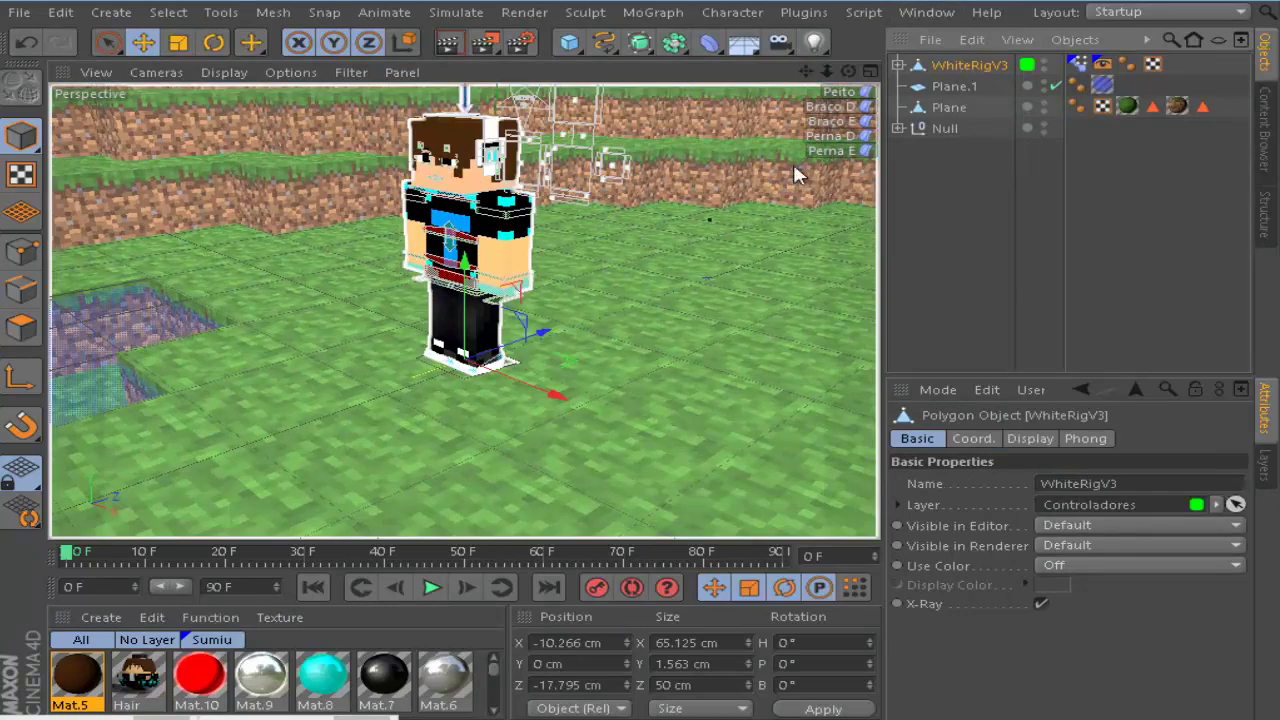
pyautogui.keyDown('ctrl'); pyautogui.click(954, 86); pyautogui.keyUp('ctrl')
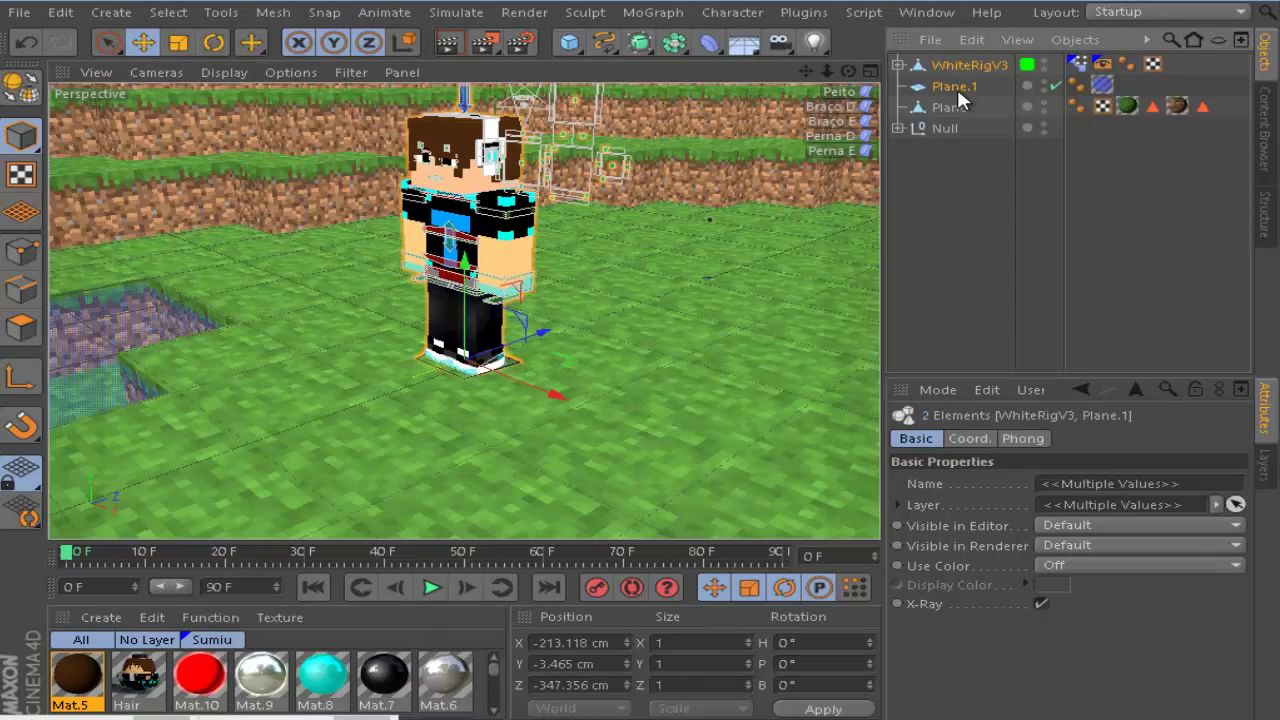
pyautogui.keyDown('ctrl'); pyautogui.click(955, 105); pyautogui.keyUp('ctrl')
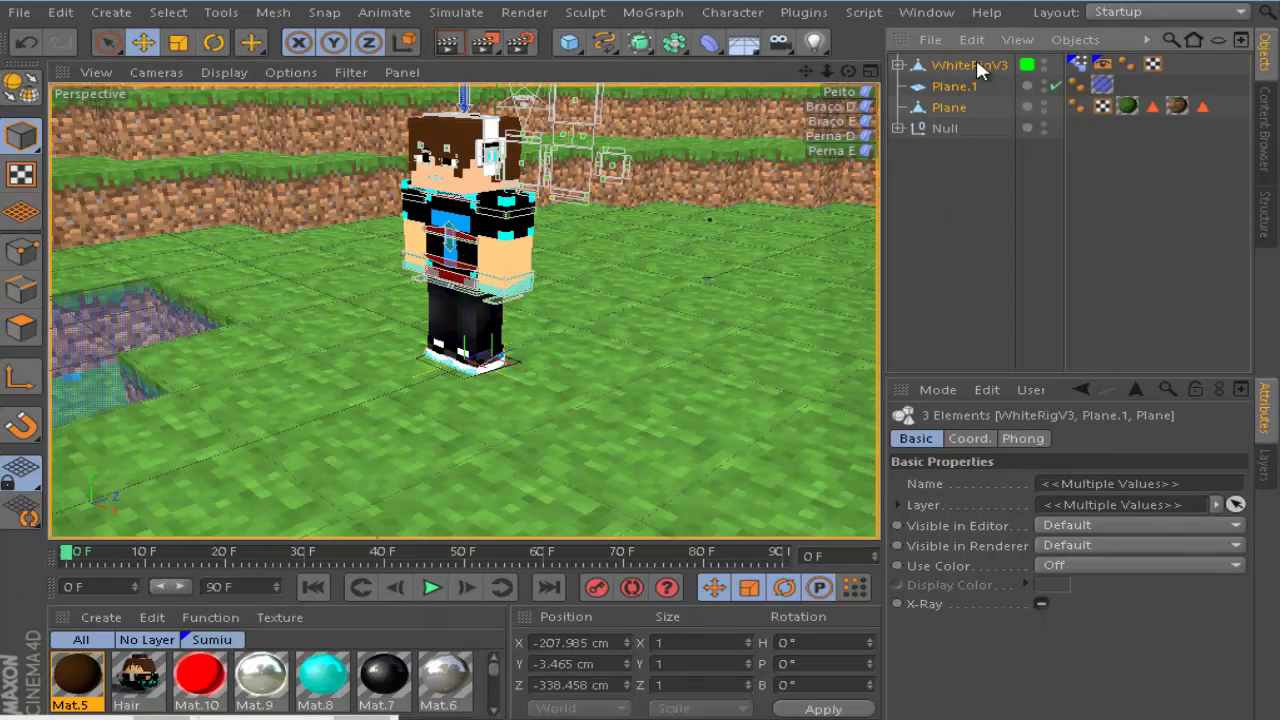
pyautogui.hotkey('alt', 'g')
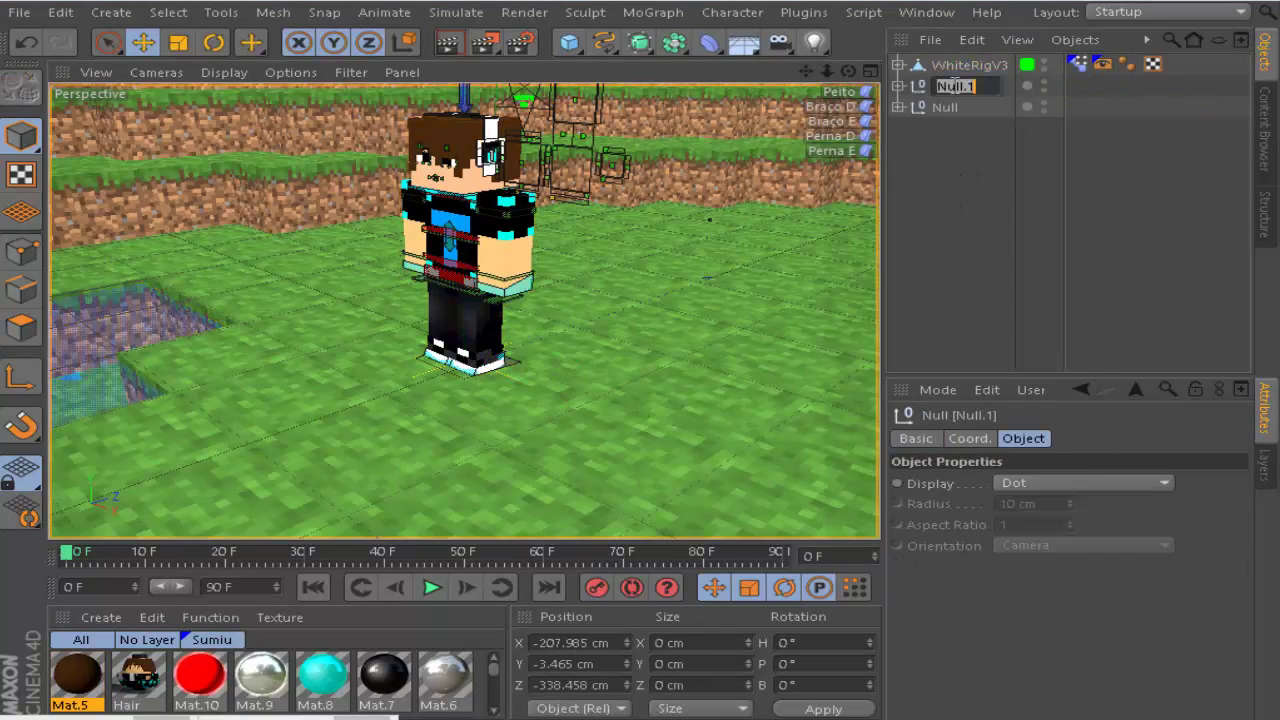
pyautogui.doubleClick(950, 86)
pyautogui.write('mapa')
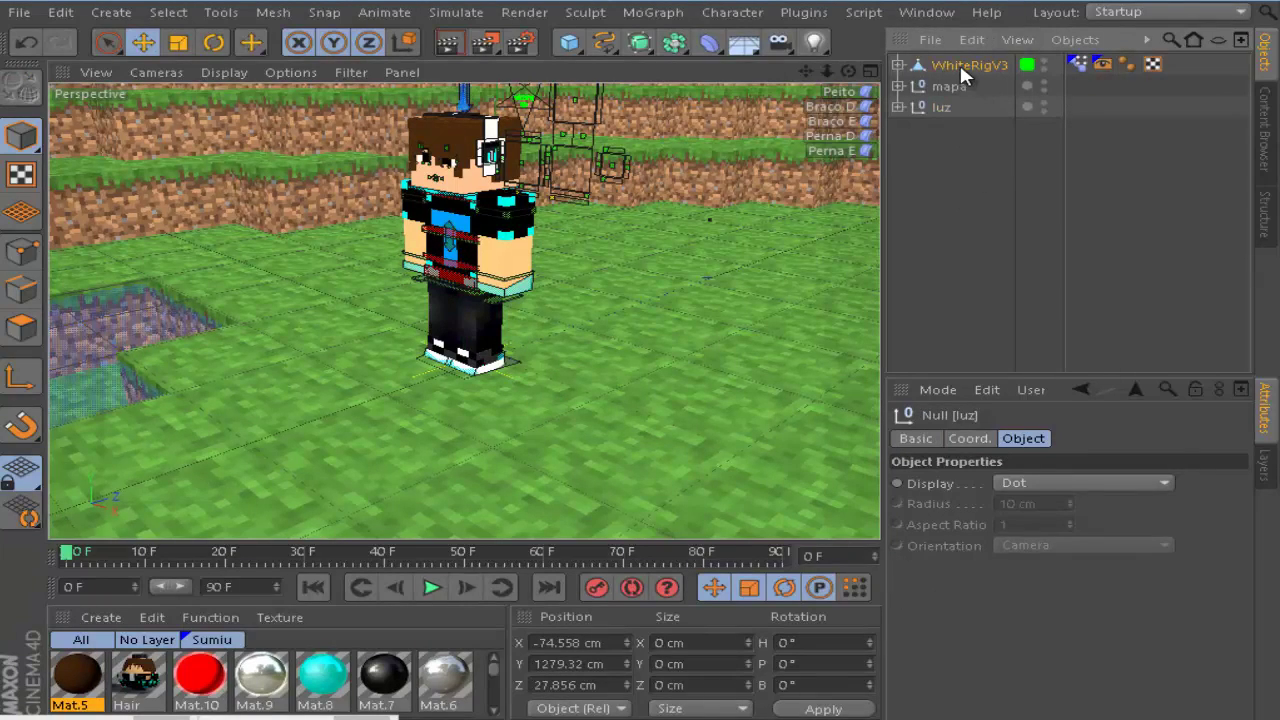
# - Move the WhiteRigV3 rig across the grass to about X 161 cm, Z -558 cm and turn its heading to about 31°
pyautogui.click(959, 63)
pyautogui.moveTo(583, 302); pyautogui.dragTo(430, 362)
pyautogui.moveTo(848, 71); pyautogui.dragTo(640, 372)
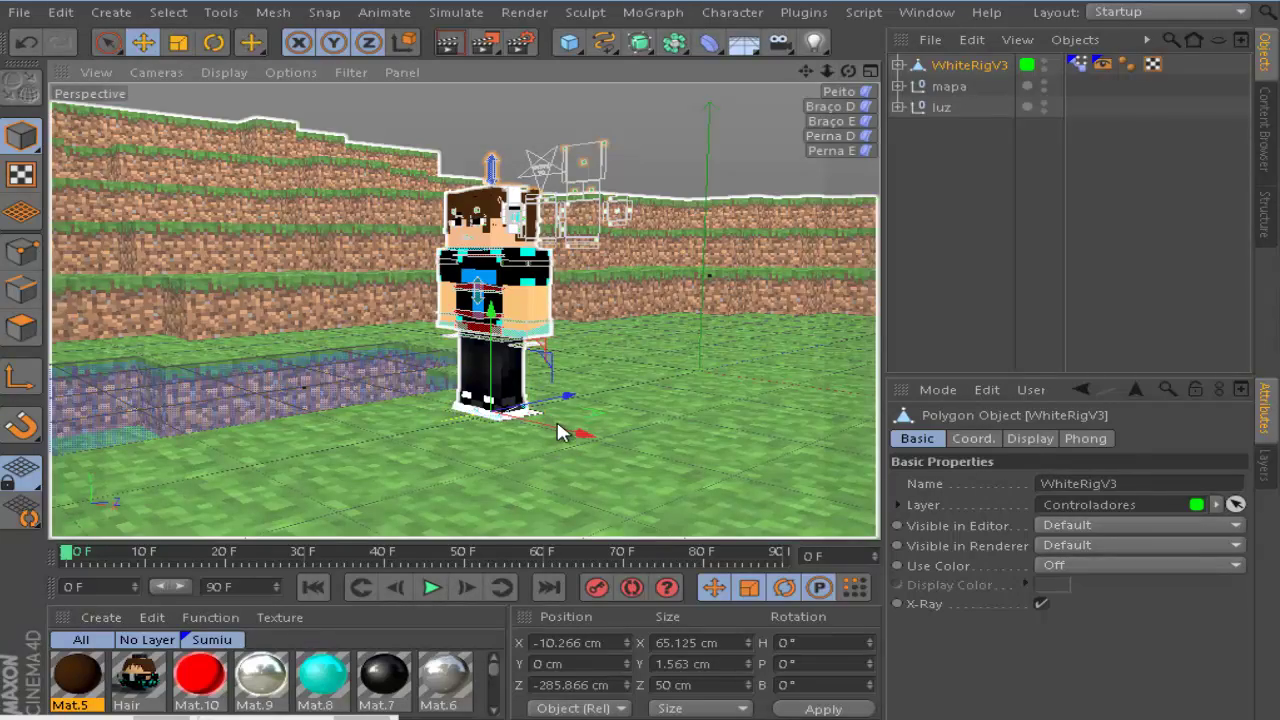
pyautogui.moveTo(558, 432); pyautogui.dragTo(606, 352)
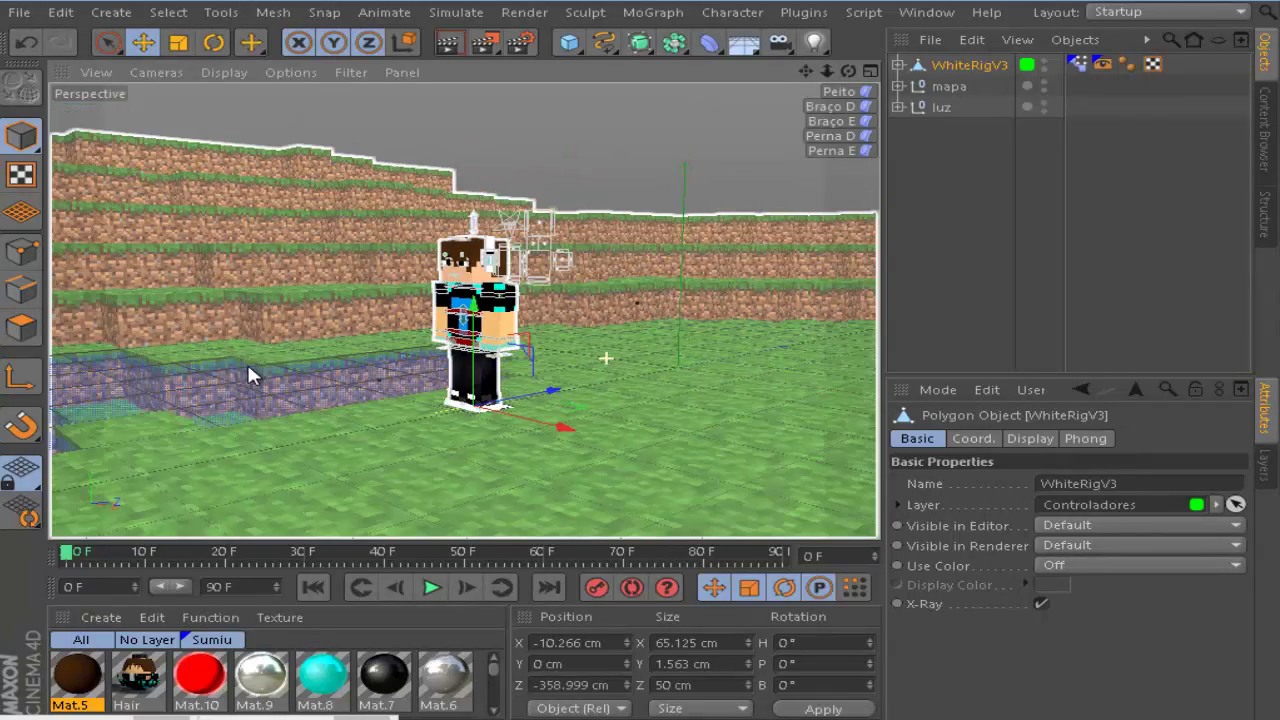
pyautogui.moveTo(534, 400); pyautogui.dragTo(494, 533)
pyautogui.press('t')
pyautogui.press('r')
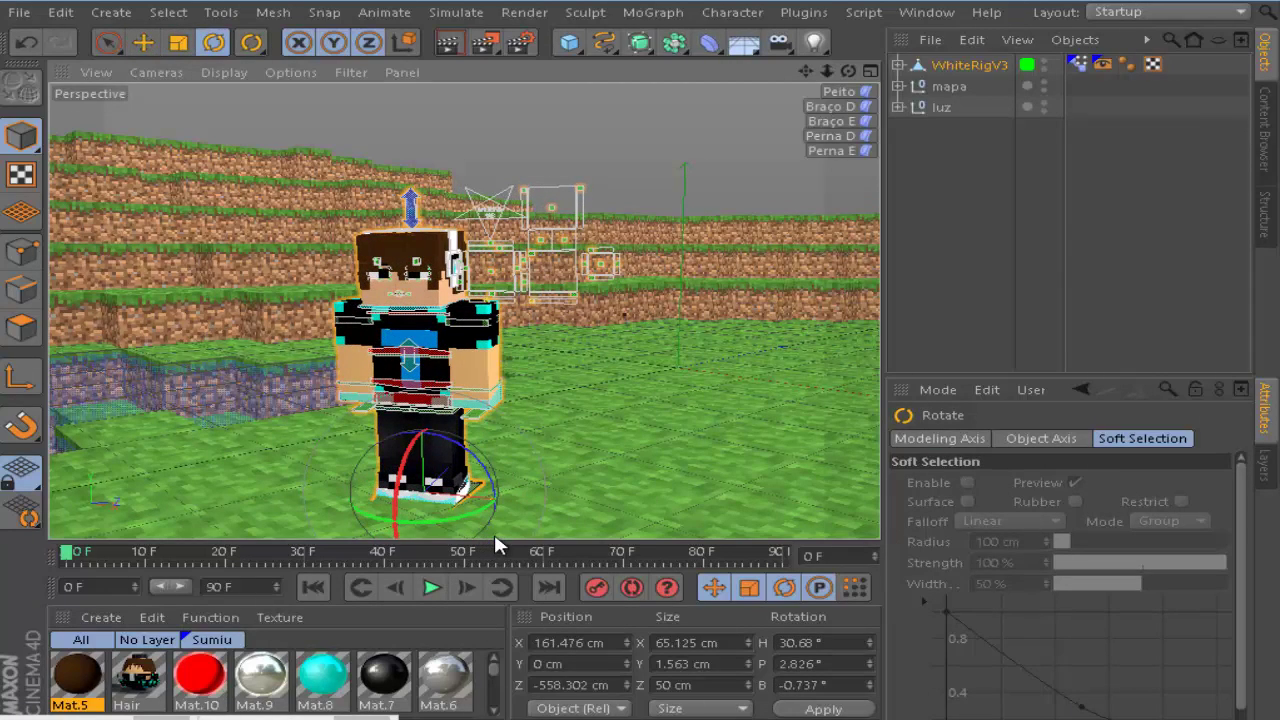
# - Add a camera from a front view that shows the whole character against the terrain steps
pyautogui.moveTo(806, 70); pyautogui.dragTo(640, 360)
pyautogui.click(779, 42)
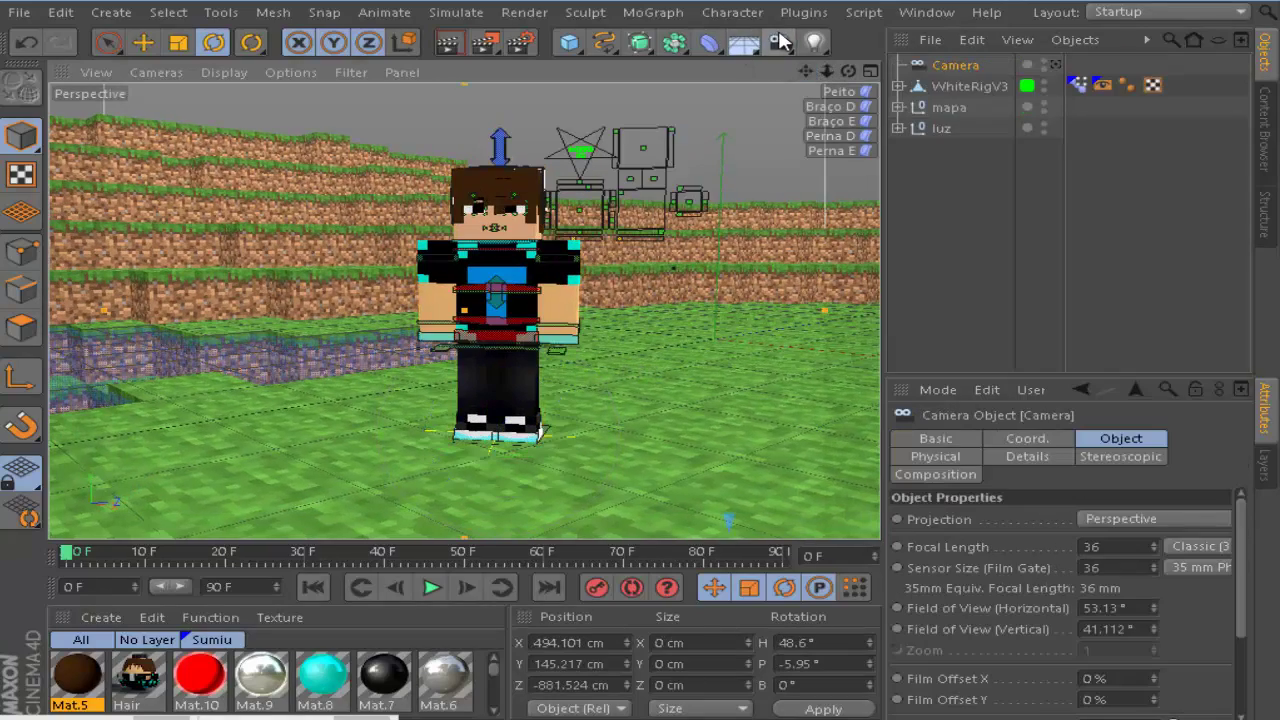
pyautogui.click(978, 183)
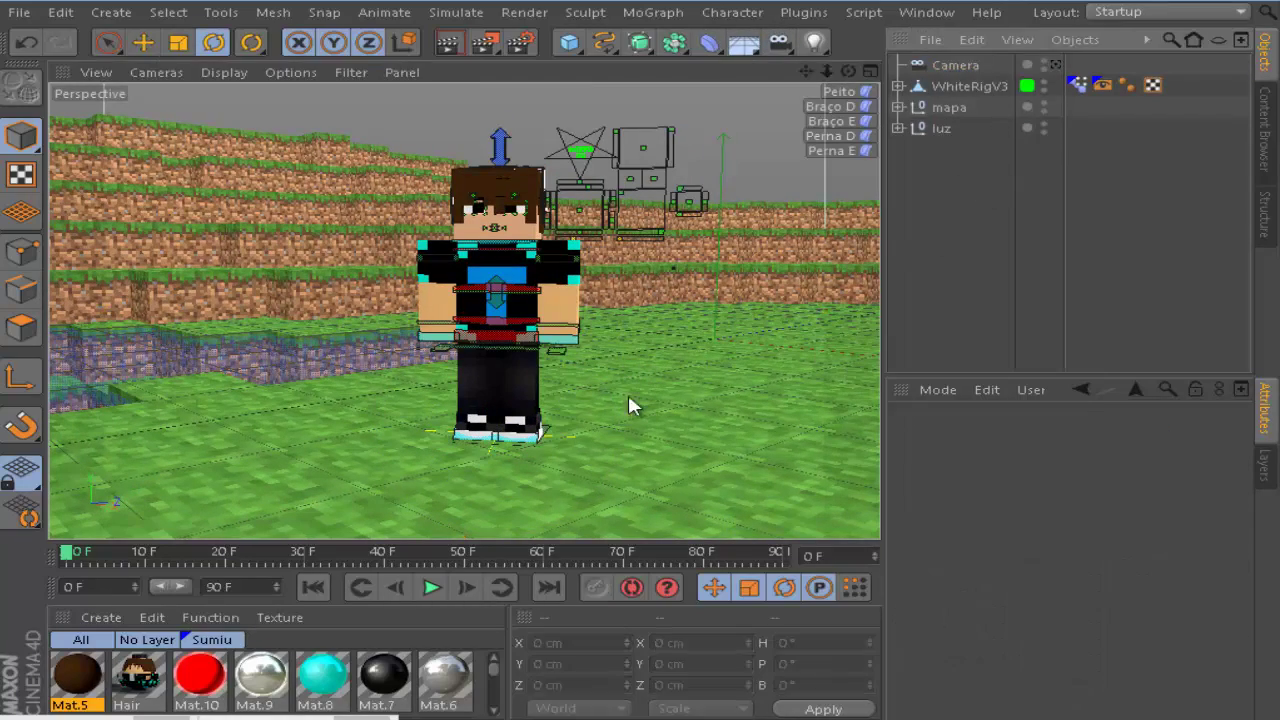
# - Add a second camera from a closer view of the character
pyautogui.scroll(2, 494, 306)
pyautogui.scroll(3, 590, 345)
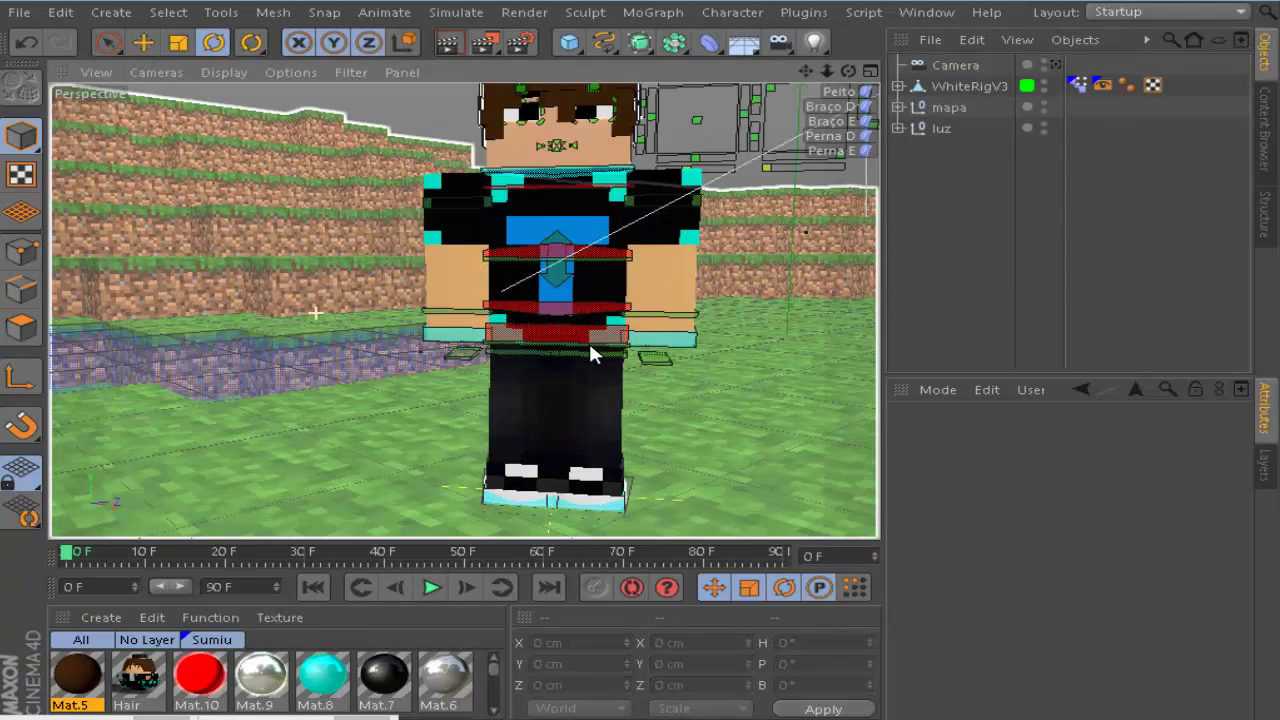
pyautogui.click(779, 44)
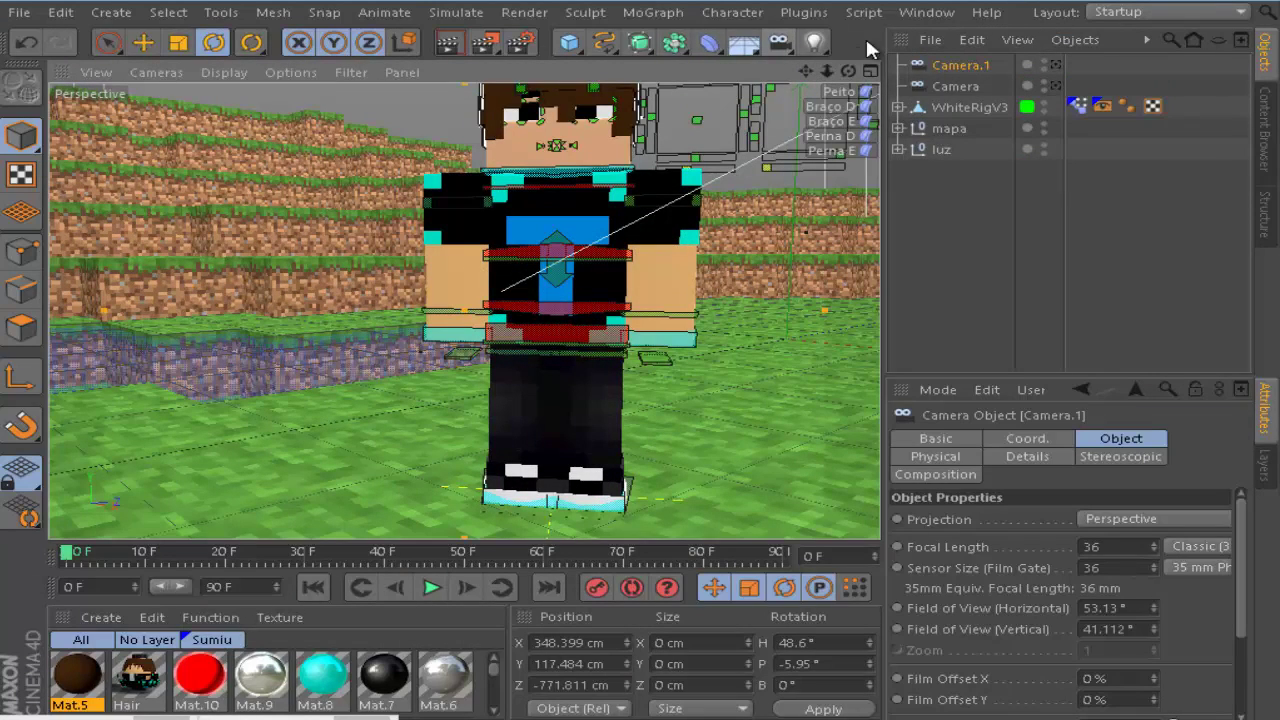
pyautogui.moveTo(848, 71)
pyautogui.mouseDown()
pyautogui.moveTo(640, 363)
pyautogui.moveTo(833, 80)
pyautogui.mouseUp()
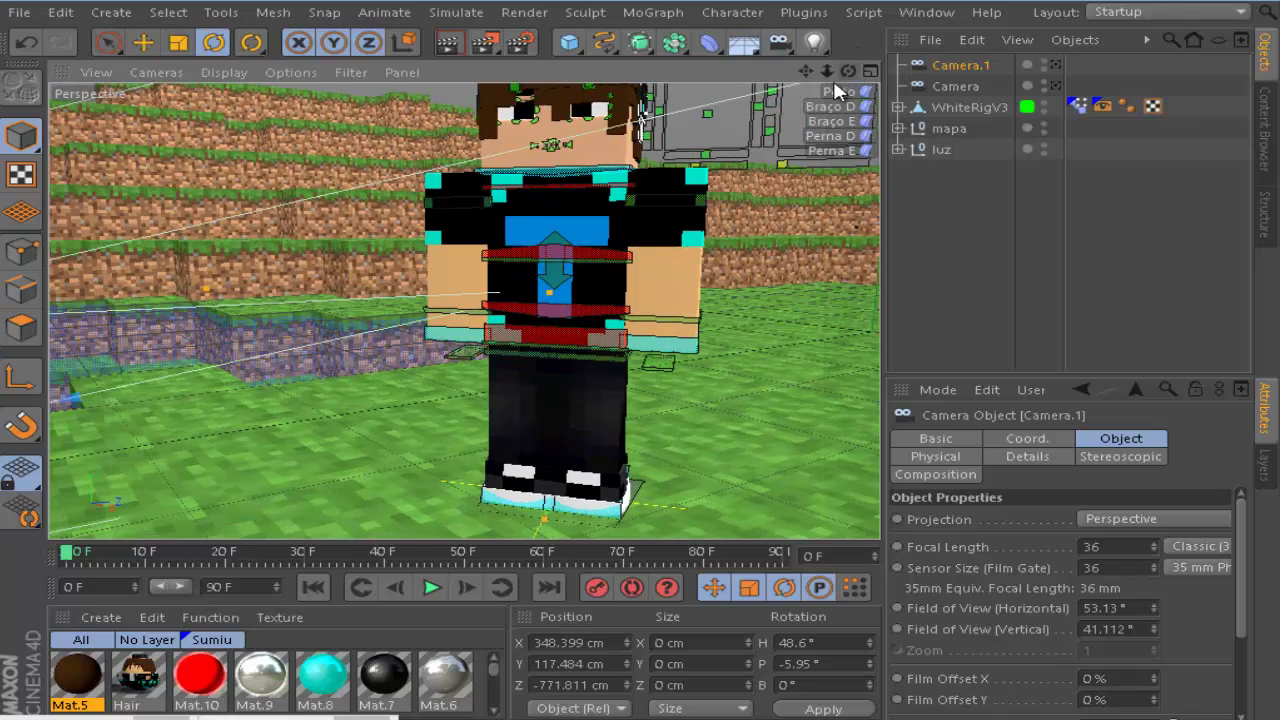
pyautogui.click(562, 268)
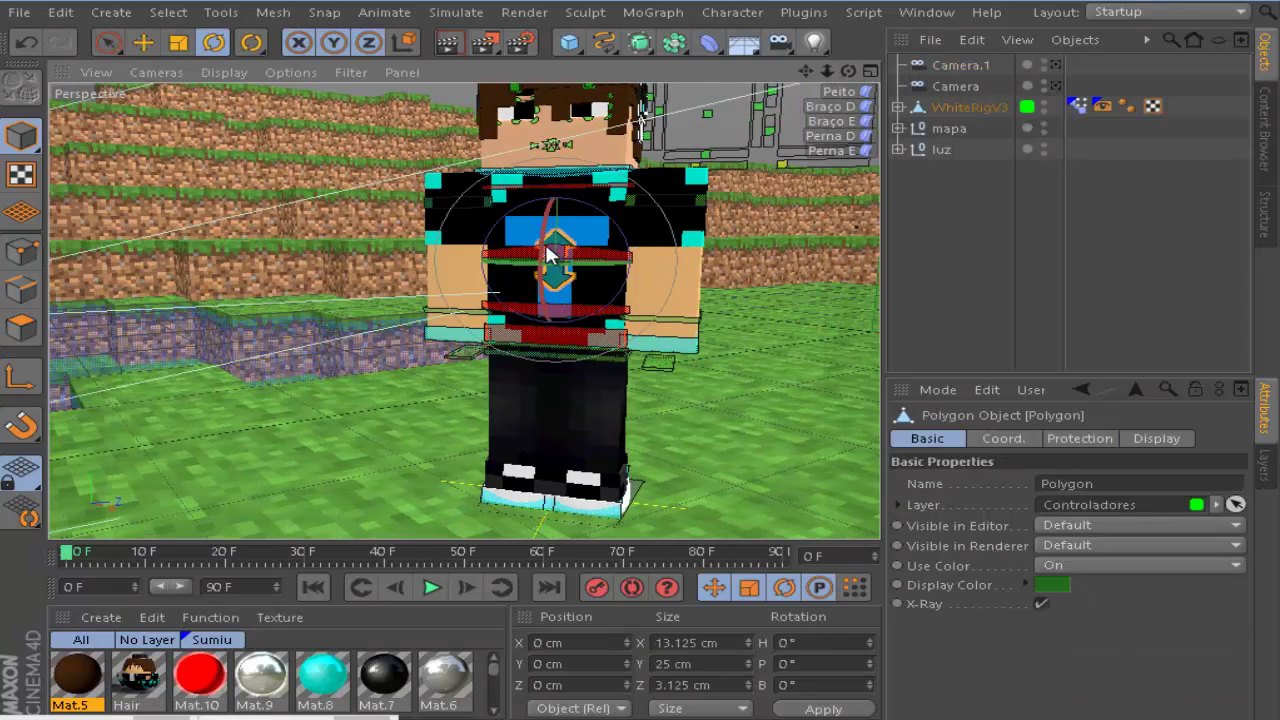
pyautogui.press('e')
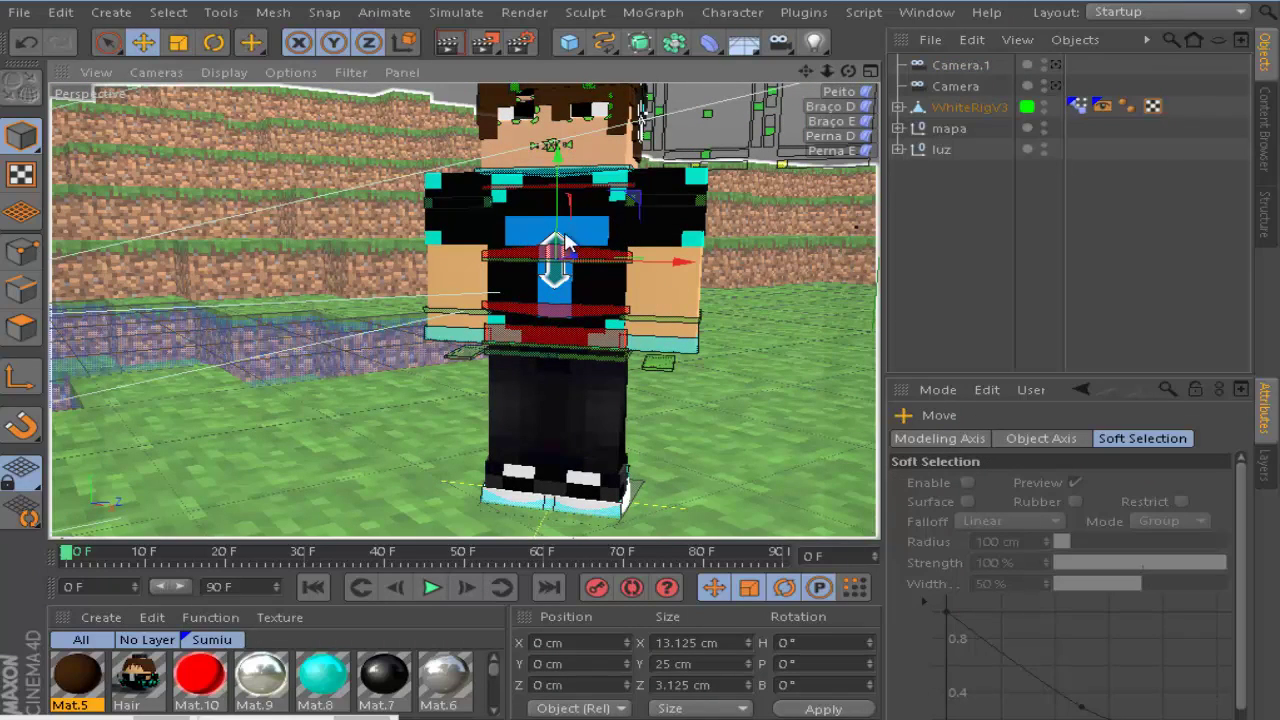
pyautogui.click(563, 188)
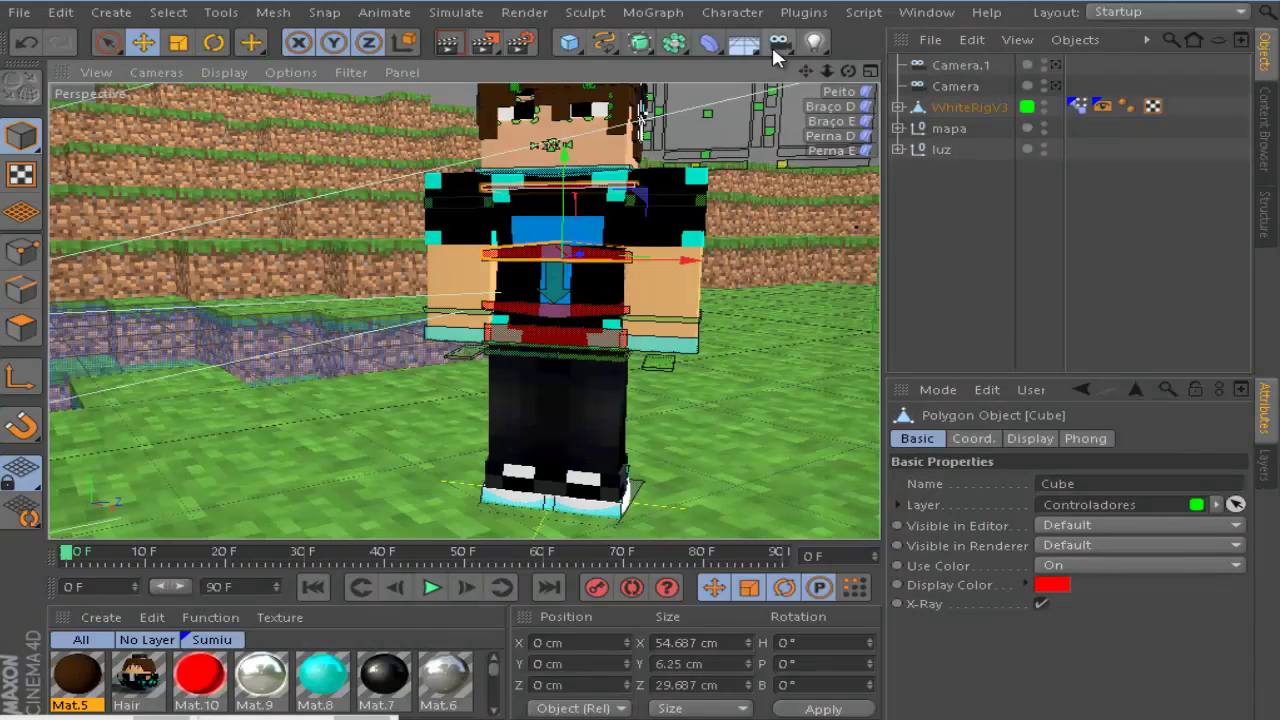
pyautogui.moveTo(809, 73); pyautogui.dragTo(799, 160)
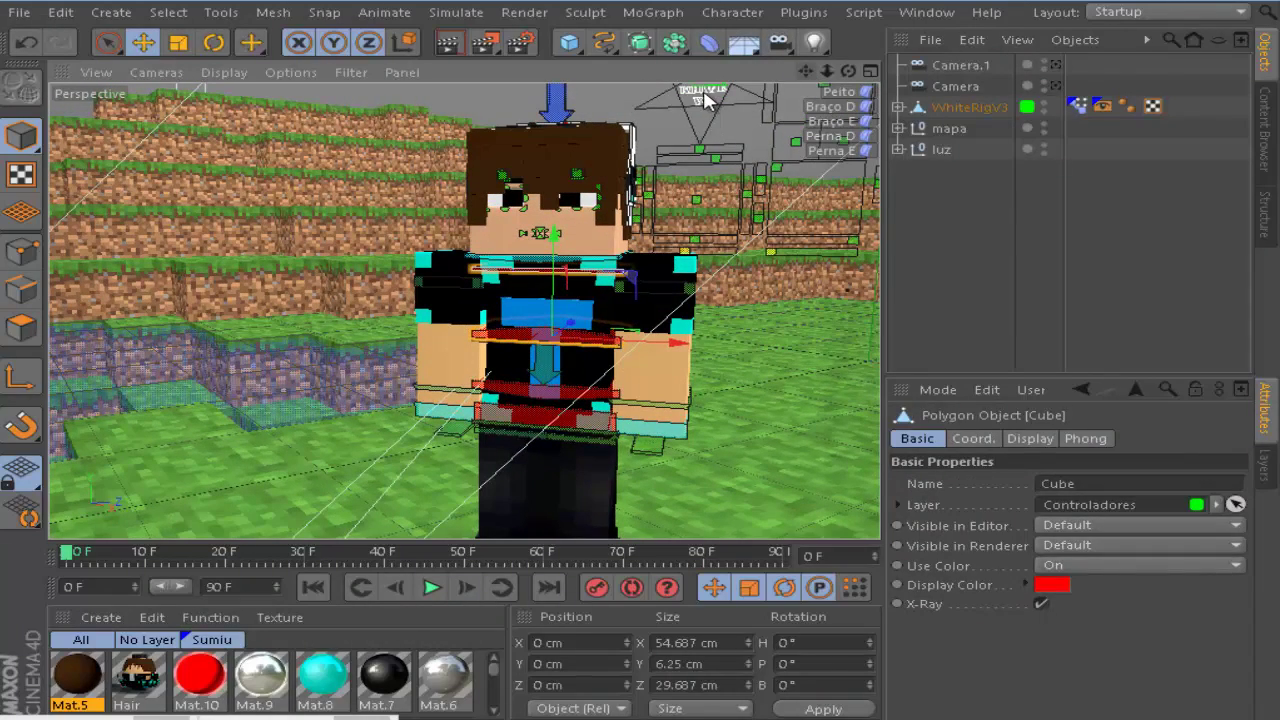
# - Set the Bulge strength of the Peitos deformer to -7% in the rig text controller's Extra settings
pyautogui.click(703, 99)
pyautogui.moveTo(1237, 515); pyautogui.dragTo(1238, 560)
pyautogui.keyDown('alt'); pyautogui.moveTo(640, 373); pyautogui.dragTo(640, 381, button='right'); pyautogui.keyUp('alt')
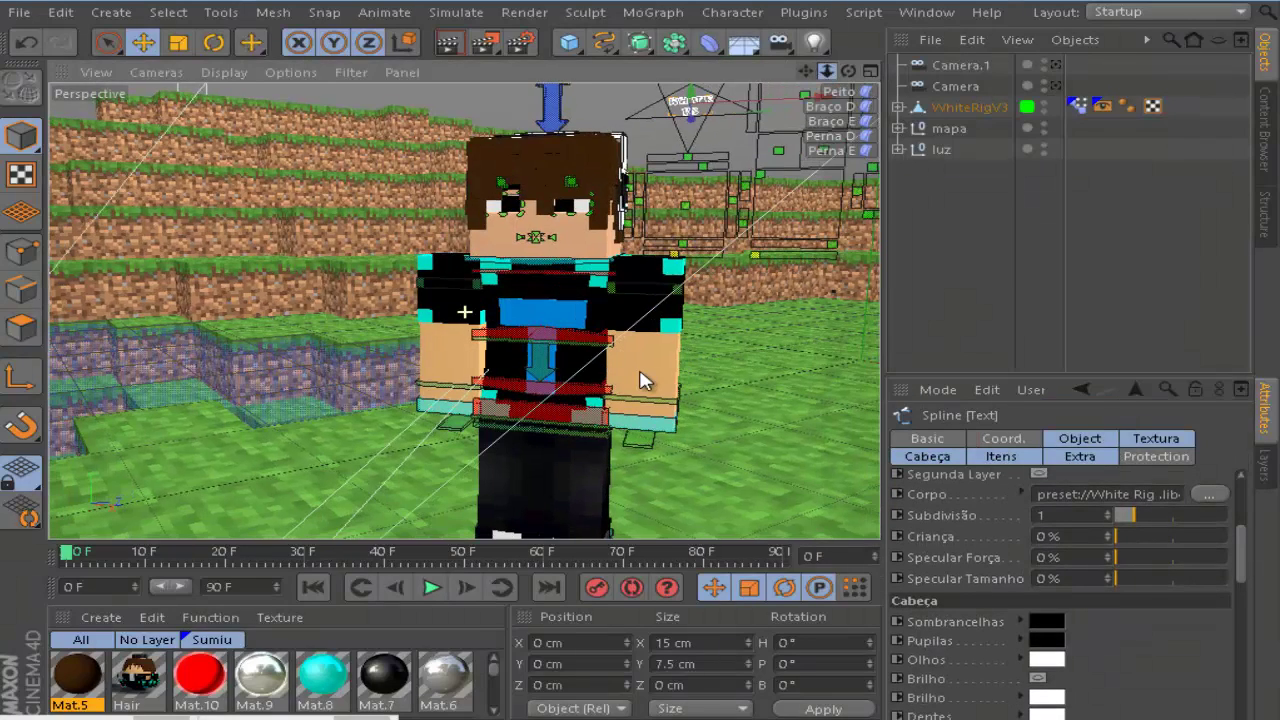
pyautogui.scroll(-1, 641, 369)
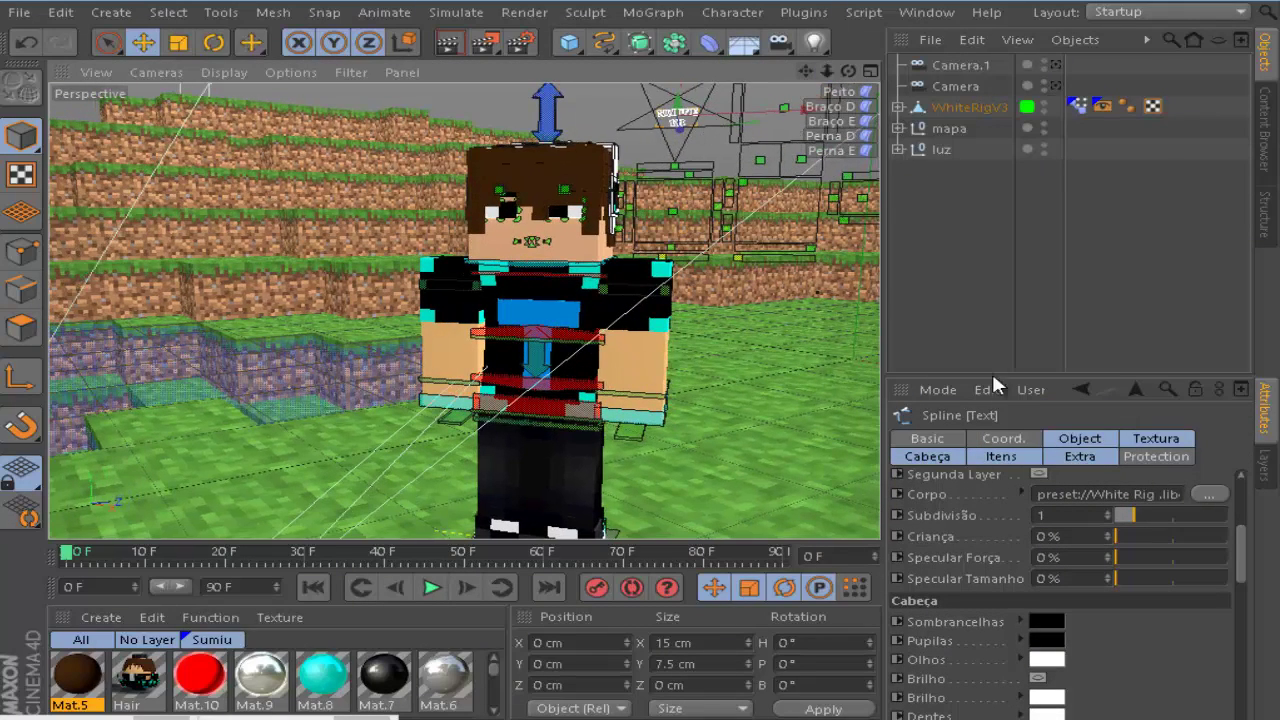
pyautogui.click(1001, 456)
pyautogui.click(1154, 456)
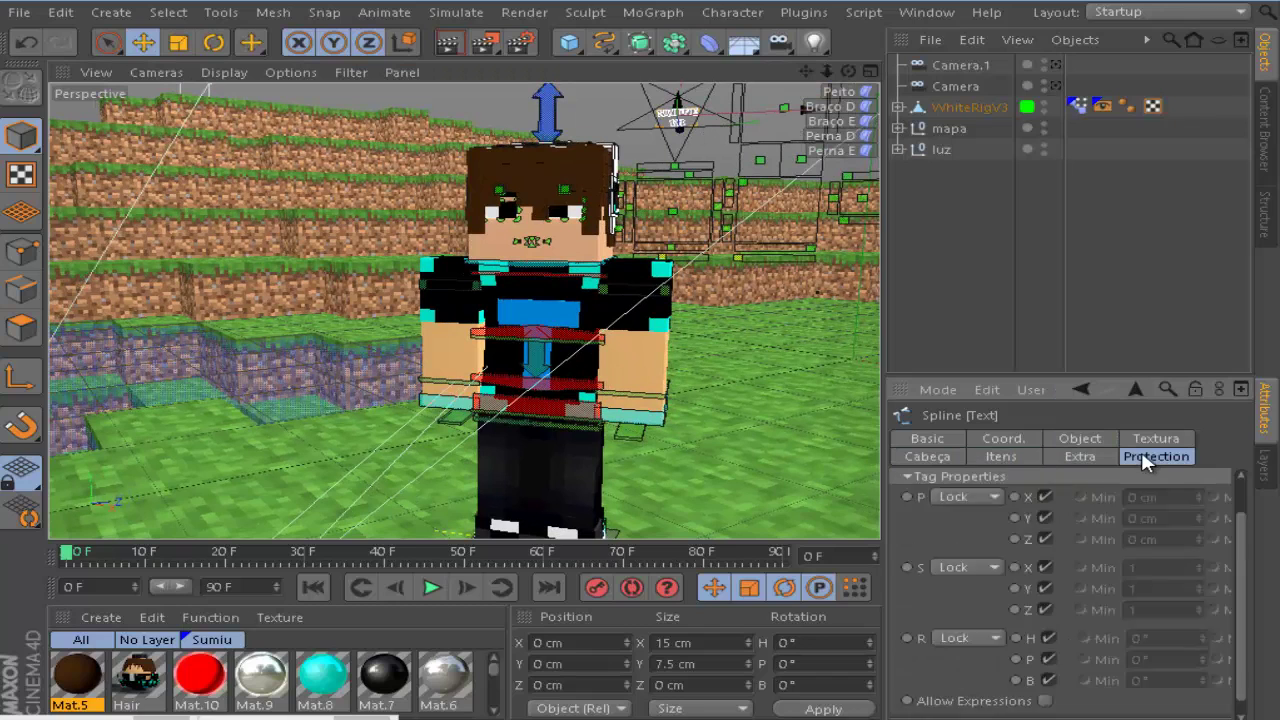
pyautogui.click(1152, 442)
pyautogui.click(1081, 456)
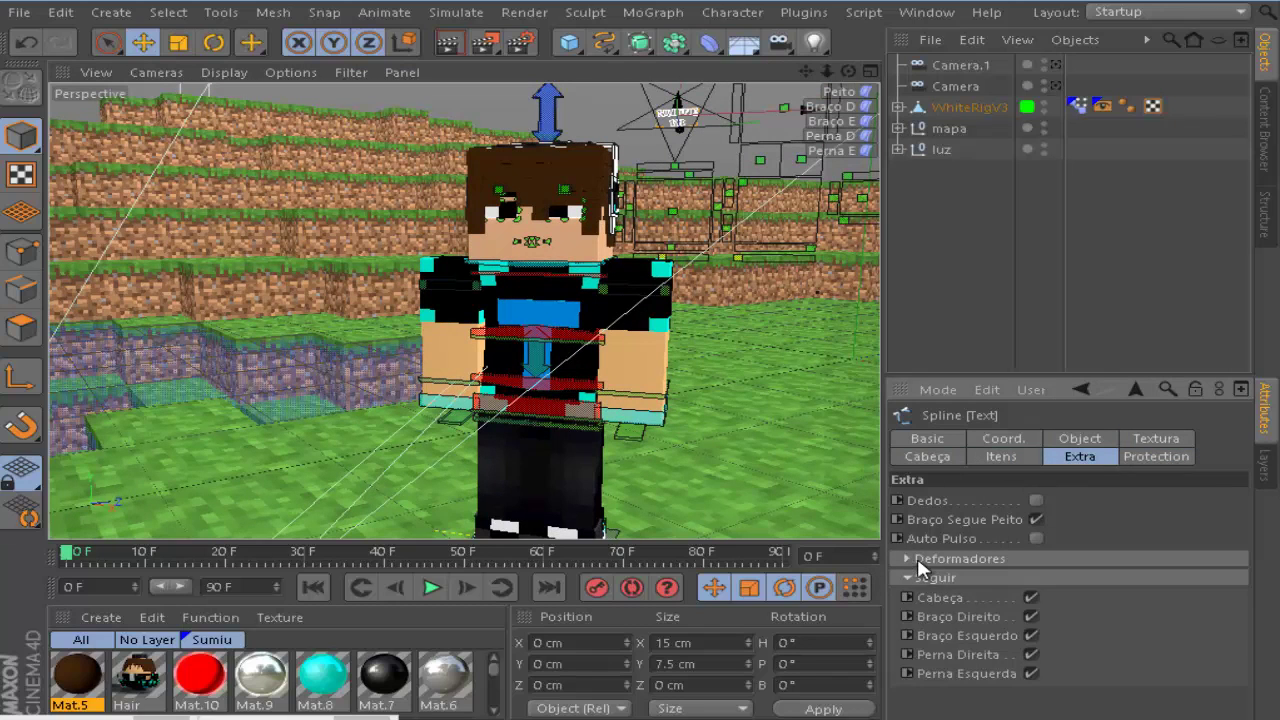
pyautogui.click(908, 558)
pyautogui.click(917, 596)
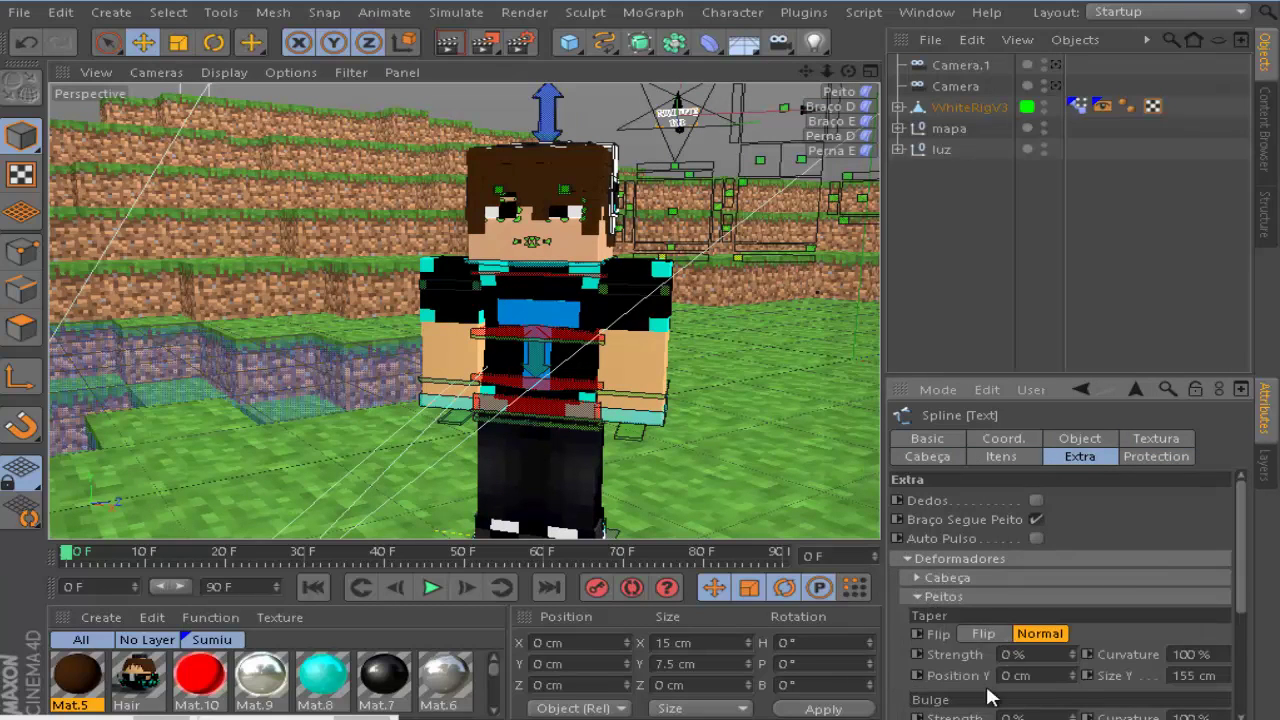
pyautogui.scroll(-4, 988, 697)
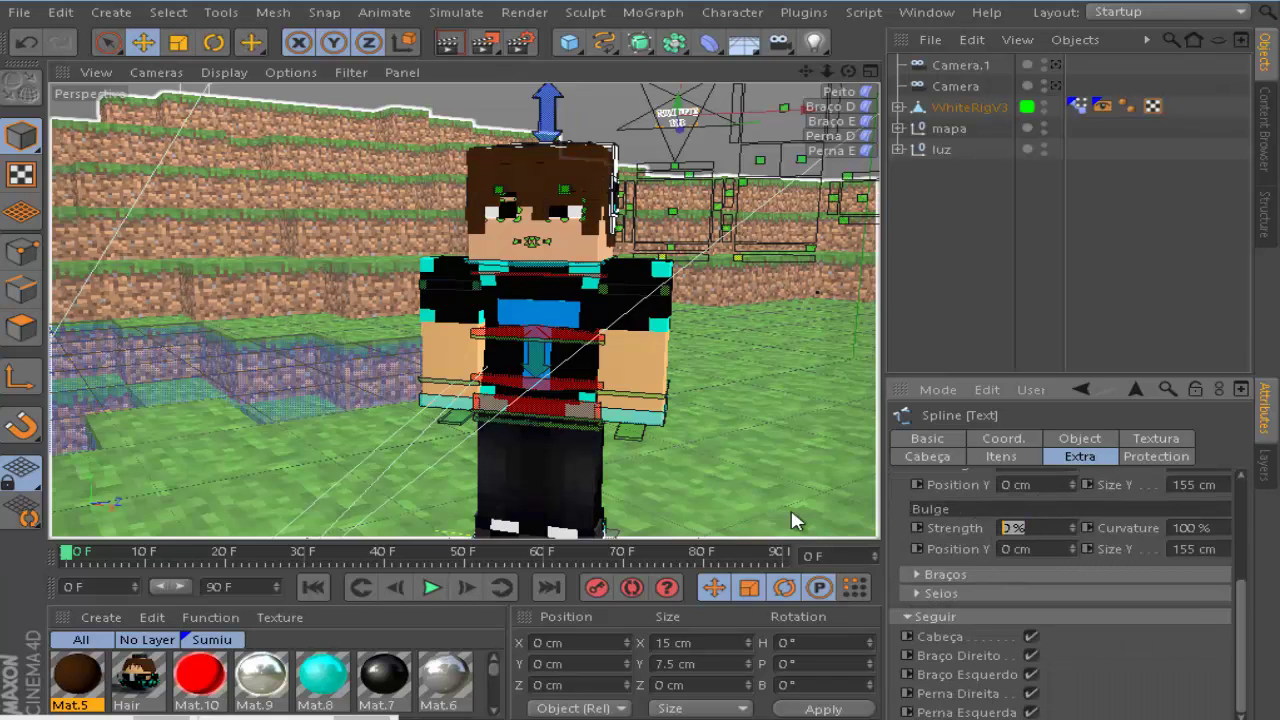
pyautogui.write('-7')
pyautogui.press('Return')
pyautogui.click(938, 284)
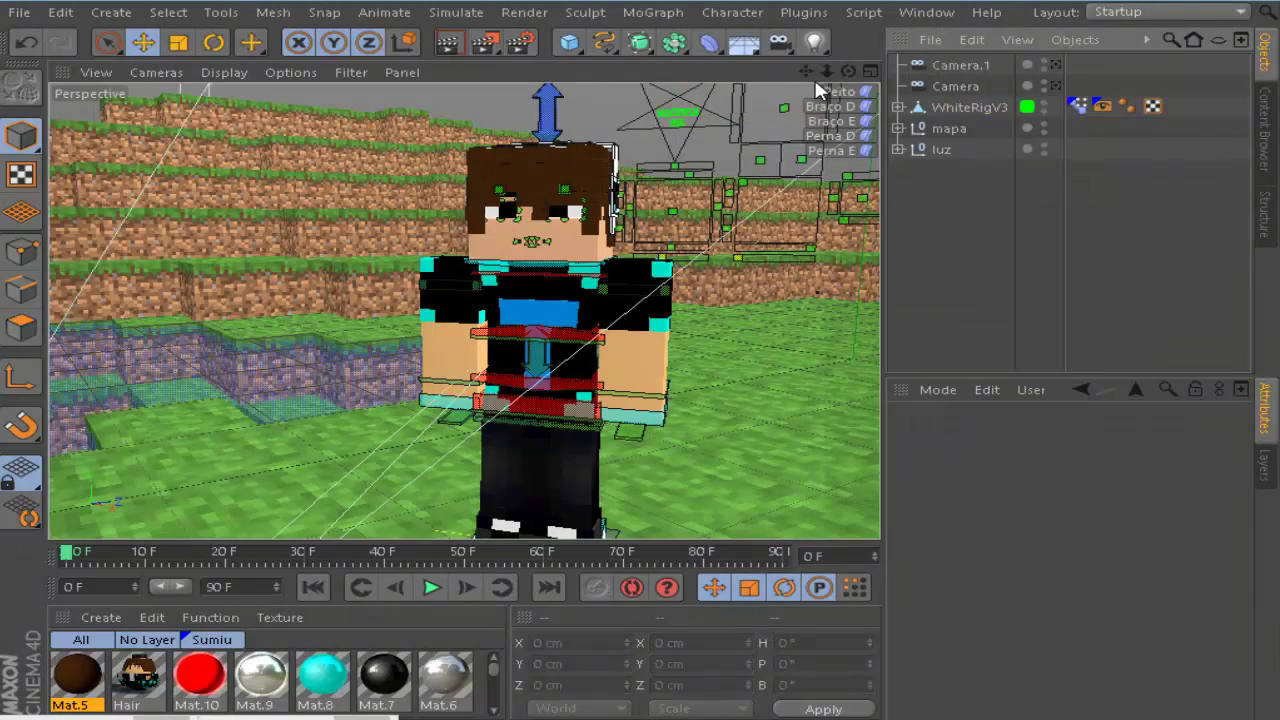
# - Move the right foot controller Perna D Goal out to about X -27 cm and Z -18 cm
pyautogui.moveTo(644, 355); pyautogui.dragTo(748, 166)
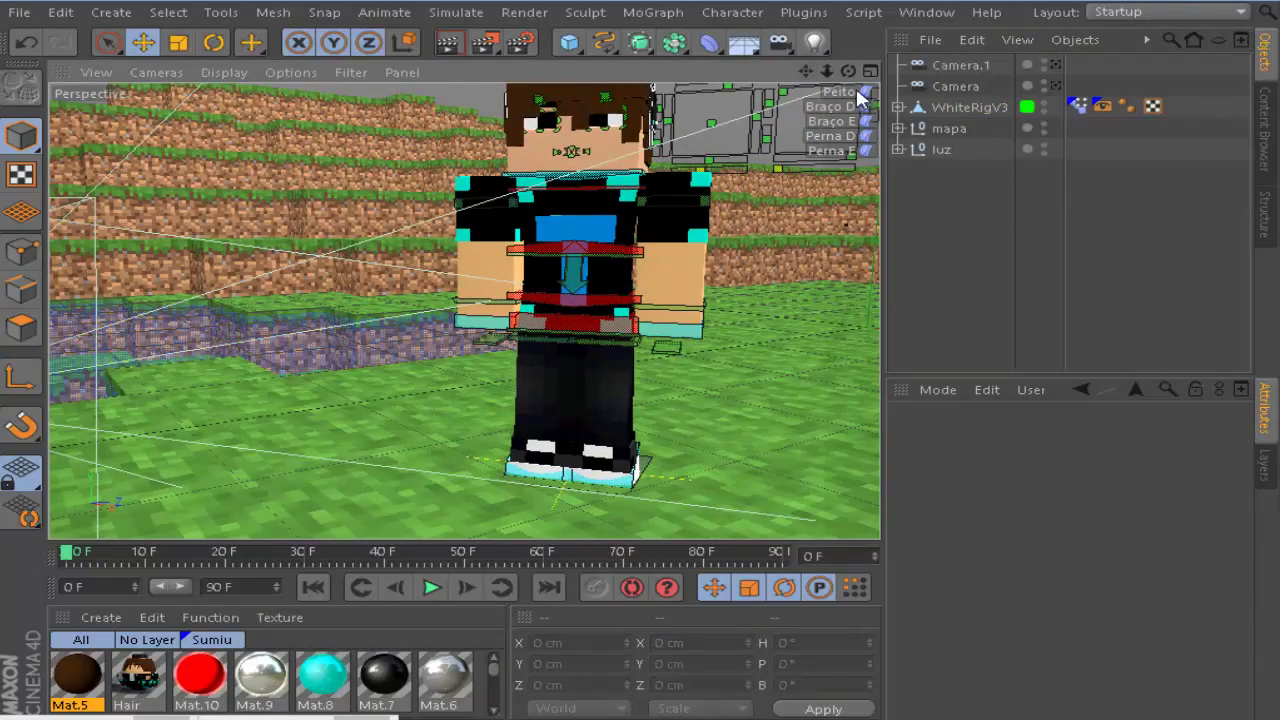
pyautogui.moveTo(848, 71)
pyautogui.mouseDown()
pyautogui.moveTo(862, 76)
pyautogui.moveTo(651, 366)
pyautogui.moveTo(623, 352)
pyautogui.moveTo(629, 362)
pyautogui.moveTo(667, 351)
pyautogui.moveTo(636, 355)
pyautogui.moveTo(857, 70)
pyautogui.mouseUp()
pyautogui.click(540, 490)
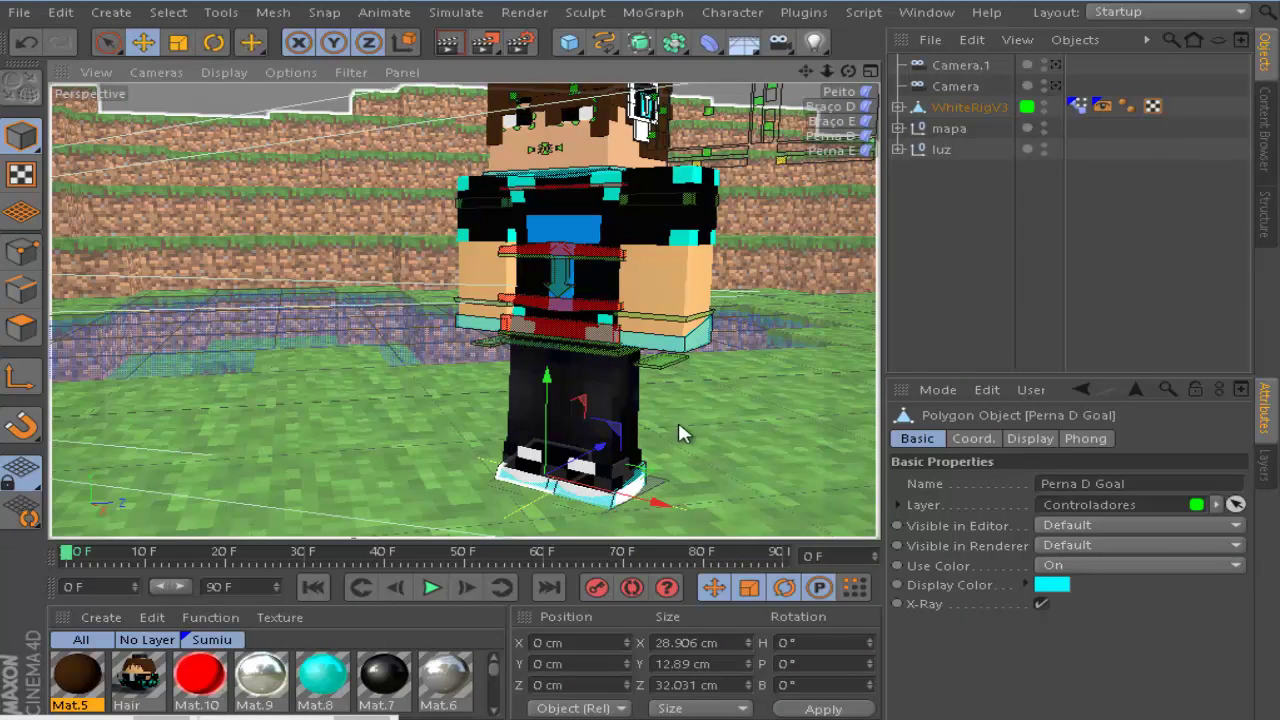
pyautogui.moveTo(642, 502); pyautogui.dragTo(517, 452)
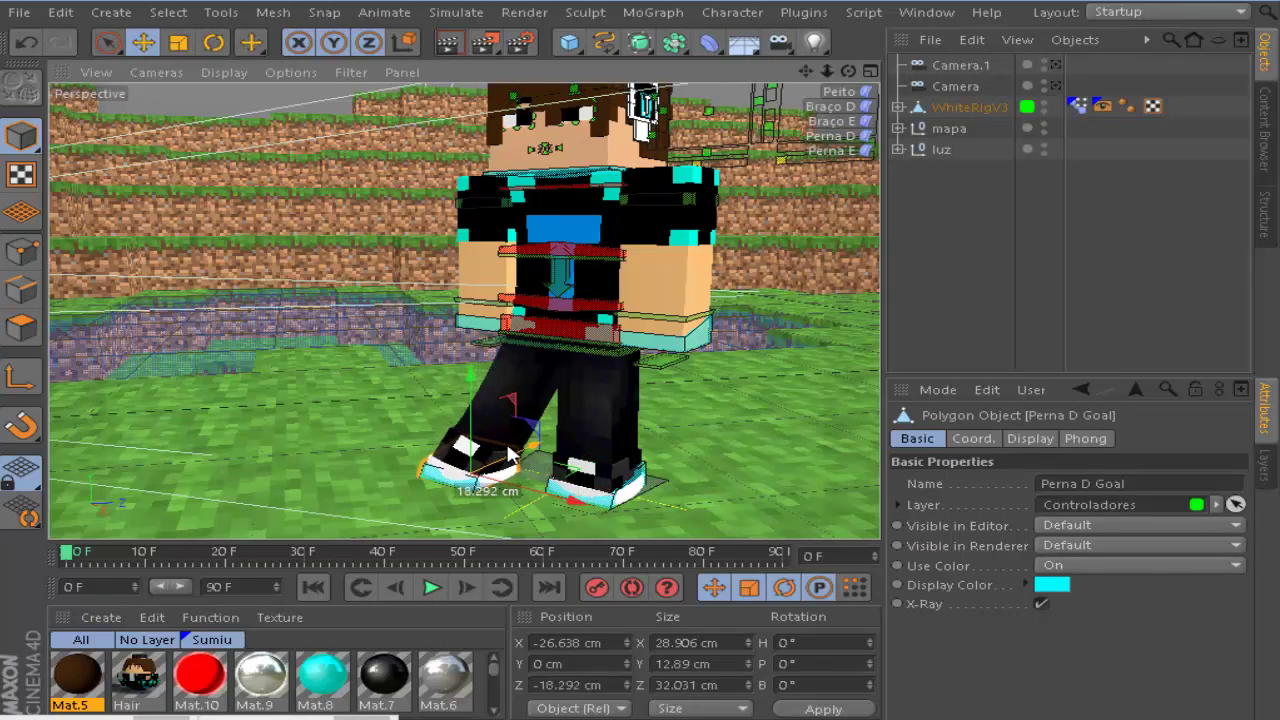
# - Shift the Peito torso controller to about X -14 cm, Y -3 cm and Z -11 cm between the two feet
pyautogui.click(608, 325)
pyautogui.moveTo(847, 71); pyautogui.dragTo(638, 360)
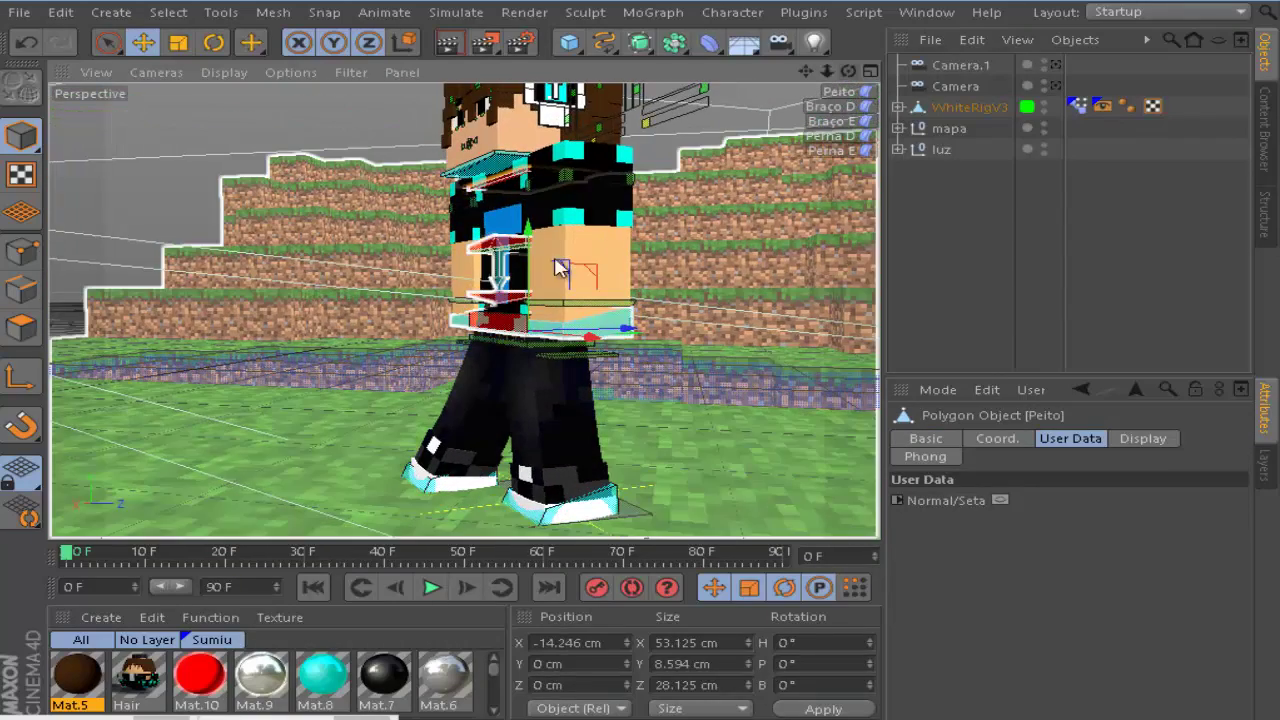
pyautogui.moveTo(535, 266); pyautogui.dragTo(539, 275)
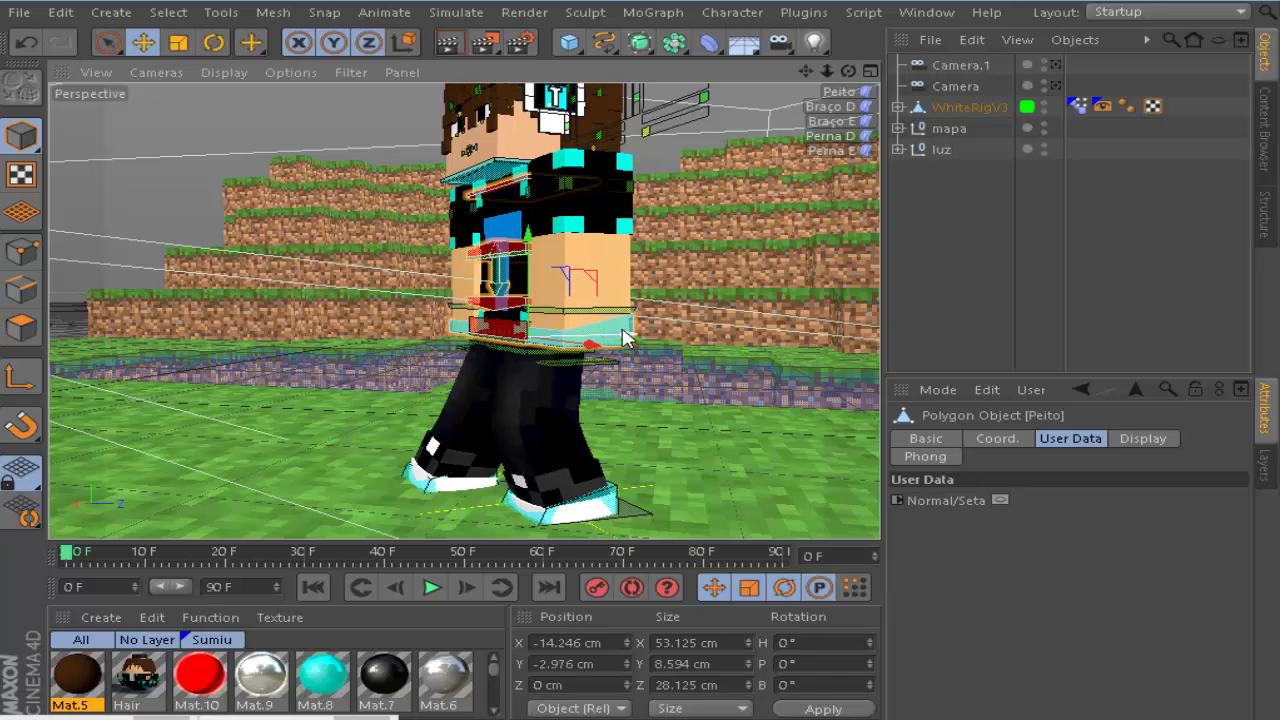
pyautogui.moveTo(622, 330); pyautogui.dragTo(598, 340)
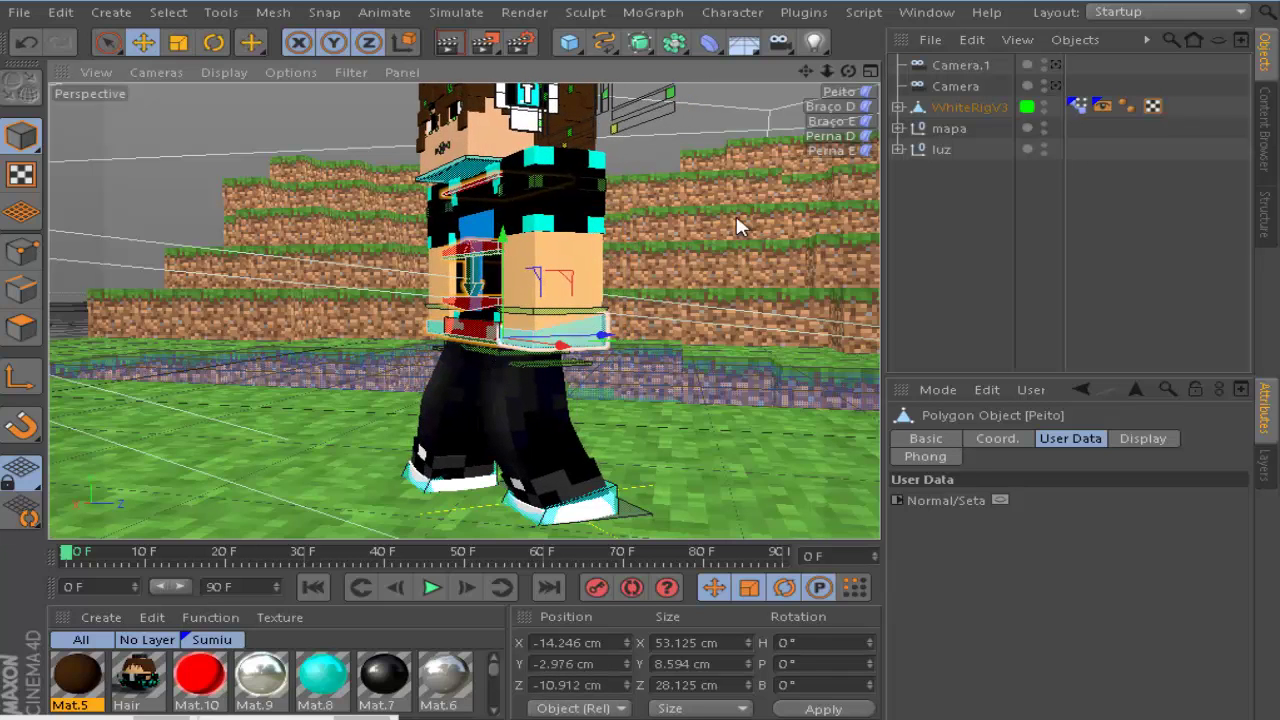
pyautogui.click(960, 75)
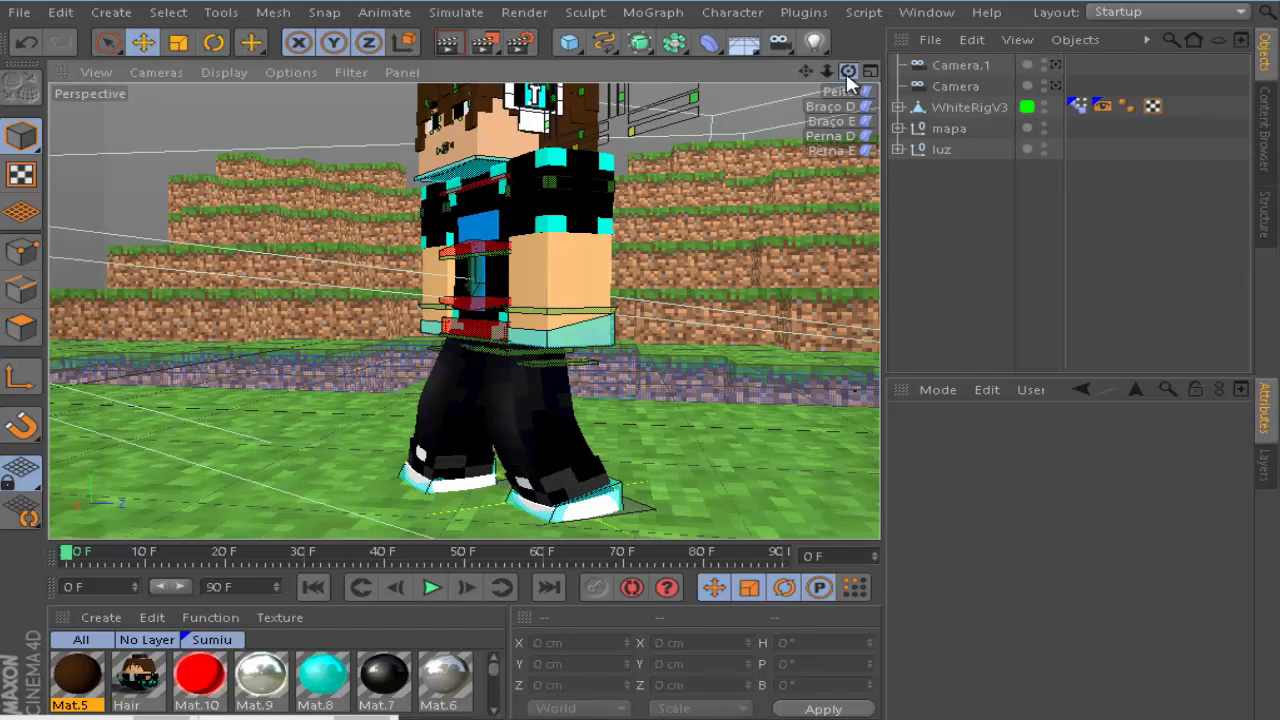
# - Rotate the left foot controller Perna E Goal on the grass
pyautogui.moveTo(848, 71); pyautogui.dragTo(651, 314)
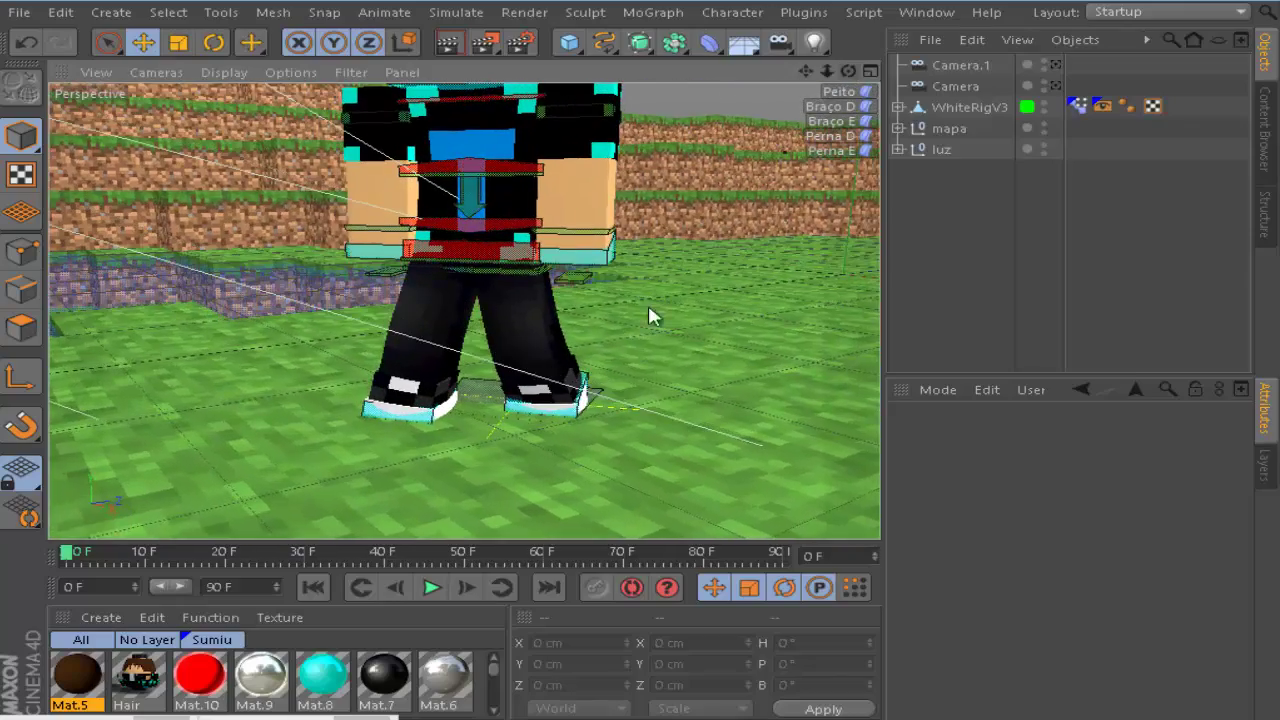
pyautogui.click(580, 398)
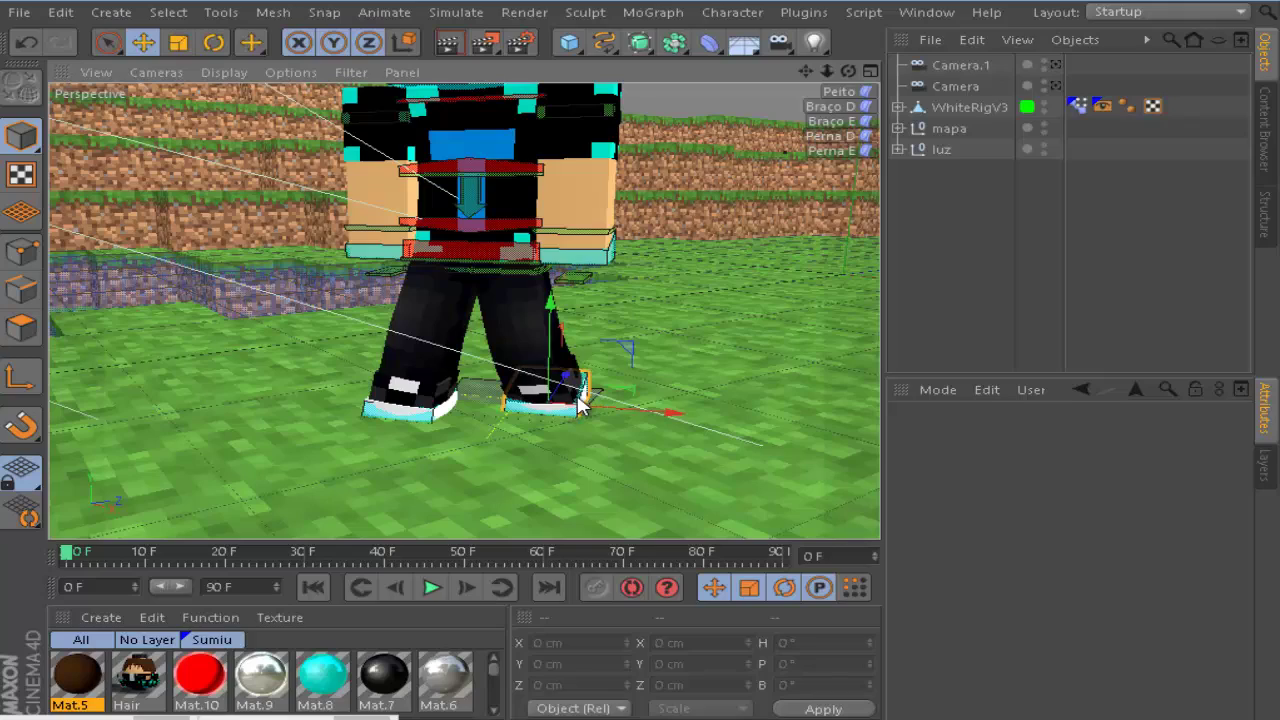
pyautogui.scroll(2, 554, 150)
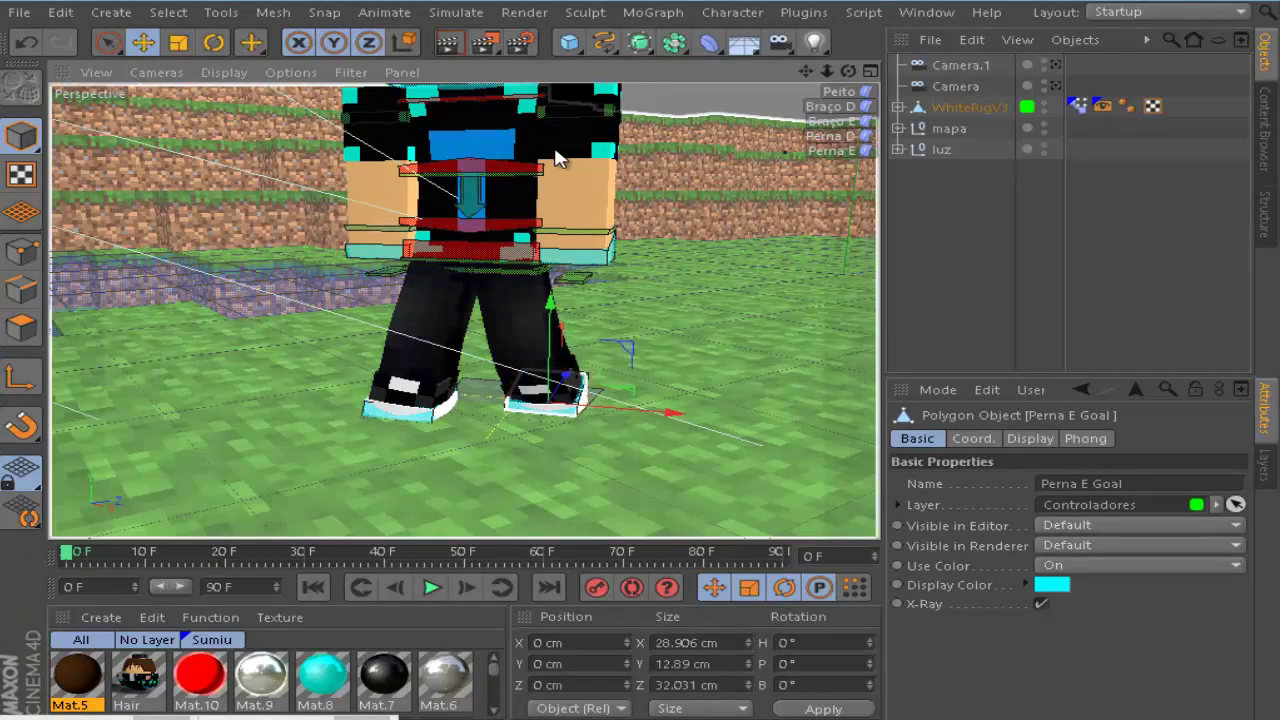
pyautogui.click(597, 586)
pyautogui.press('r')
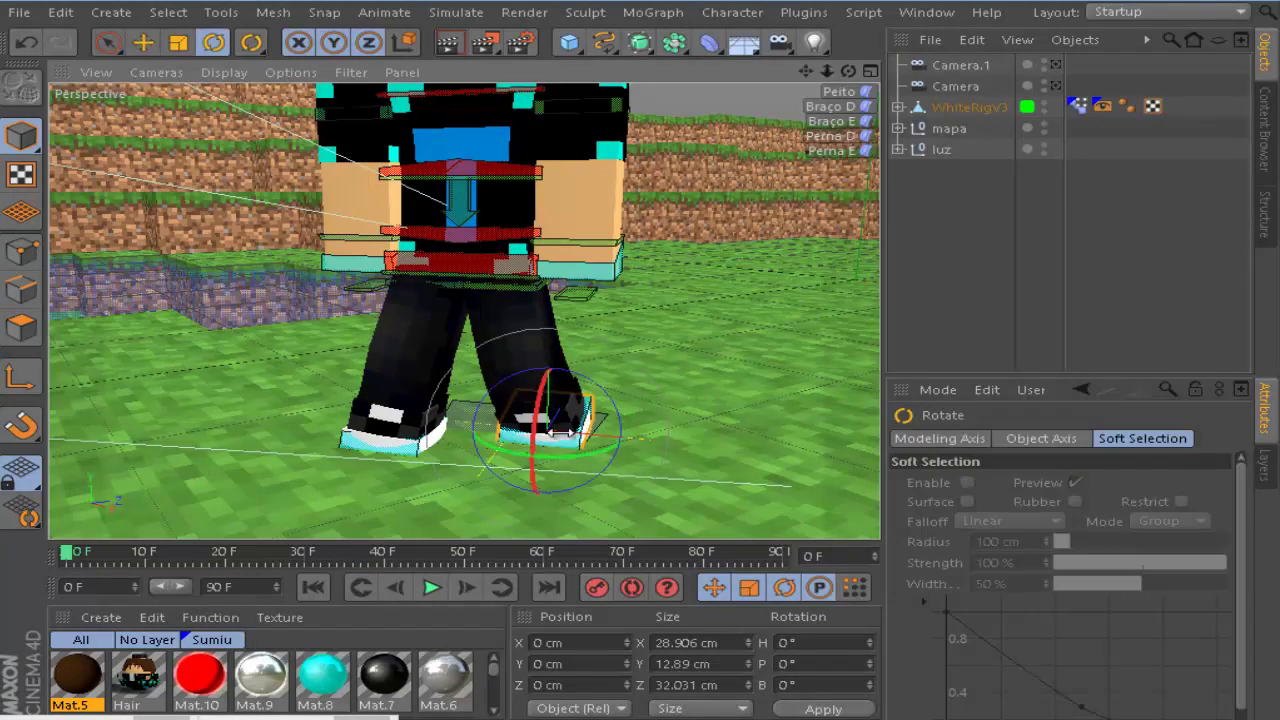
pyautogui.moveTo(563, 432); pyautogui.dragTo(620, 434)
# - Rotate the right foot controller and slide the foot slightly to balance the stance
pyautogui.press('e')
pyautogui.click(428, 434)
pyautogui.press('r')
pyautogui.moveTo(428, 445); pyautogui.dragTo(416, 446)
pyautogui.press('e')
pyautogui.moveTo(428, 436); pyautogui.dragTo(447, 423)
# - Rotate the character's waist and chest controllers slightly to turn the torso
pyautogui.click(640, 310)
pyautogui.keyDown('alt'); pyautogui.moveTo(640, 310); pyautogui.dragTo(640, 446, button='middle'); pyautogui.keyUp('alt')
pyautogui.click(491, 423)
pyautogui.press('r')
pyautogui.click(491, 420)
pyautogui.moveTo(483, 394); pyautogui.dragTo(455, 393)
pyautogui.click(500, 316)
pyautogui.moveTo(497, 329); pyautogui.dragTo(468, 329)
# - Pose the character's right arm slightly away from the body with its hand controller
pyautogui.moveTo(456, 297); pyautogui.dragTo(389, 389)
pyautogui.click(351, 400)
pyautogui.press('e')
pyautogui.press('r')
# - Raise the character's left hand to head height with a bent elbow for a waving pose
pyautogui.click(590, 398)
pyautogui.press('e')
pyautogui.moveTo(645, 366); pyautogui.dragTo(655, 335)
pyautogui.press('w')
pyautogui.moveTo(848, 71); pyautogui.dragTo(810, 137)
pyautogui.moveTo(650, 350); pyautogui.dragTo(588, 86)
pyautogui.keyDown('alt'); pyautogui.moveTo(590, 90); pyautogui.dragTo(677, 163); pyautogui.keyUp('alt')
pyautogui.press('r')
pyautogui.moveTo(457, 265); pyautogui.dragTo(300, 310)
# - Refine the right hand and the upper-body controllers to finish the character's waving pose
pyautogui.press('e')
pyautogui.click(294, 381)
pyautogui.click(283, 386)
pyautogui.click(295, 362)
pyautogui.press('r')
pyautogui.press('e')
pyautogui.click(455, 262)
pyautogui.moveTo(400, 286); pyautogui.dragTo(462, 236)
pyautogui.click(470, 312)
pyautogui.press('r')
pyautogui.click(175, 466)
# - Delete the second camera, Camera.1, from the scene
pyautogui.moveTo(827, 71); pyautogui.dragTo(1061, 62)
pyautogui.click(960, 65)
pyautogui.press('Delete')
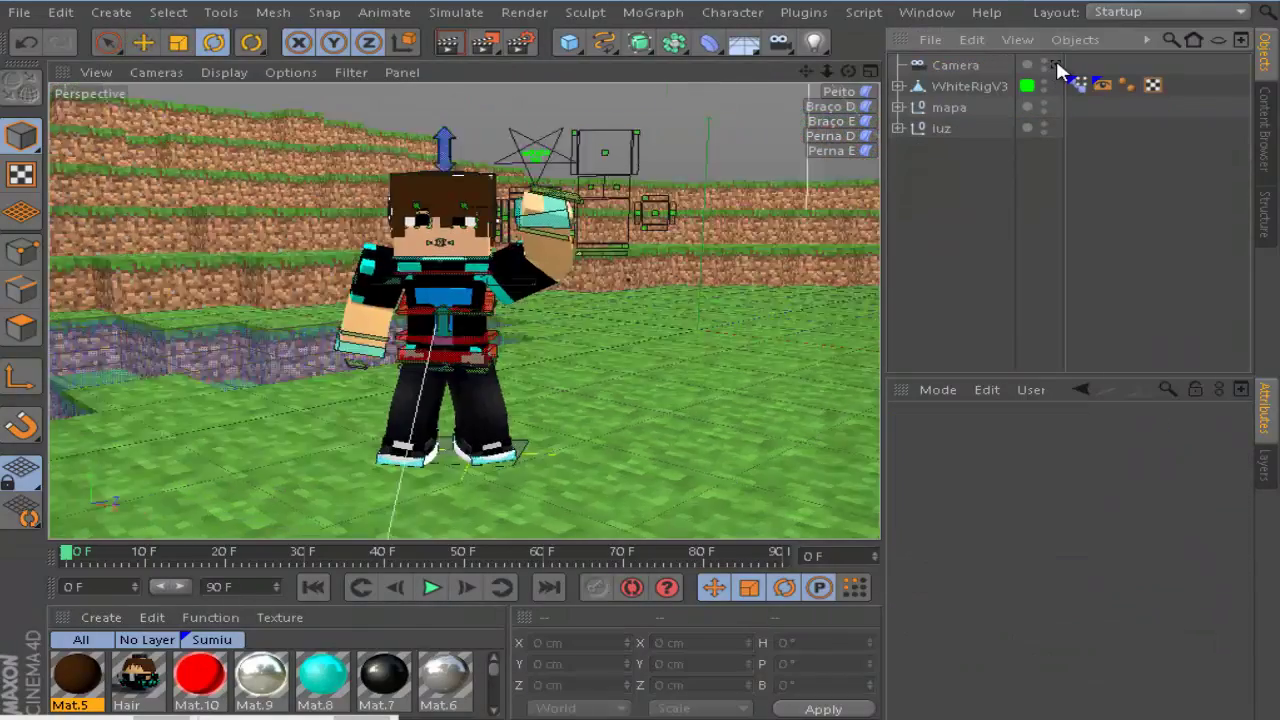
# - Look through the remaining camera and hide the Controladores layer in the viewport
pyautogui.click(1055, 65)
pyautogui.click(1264, 464)
pyautogui.click(1146, 444)
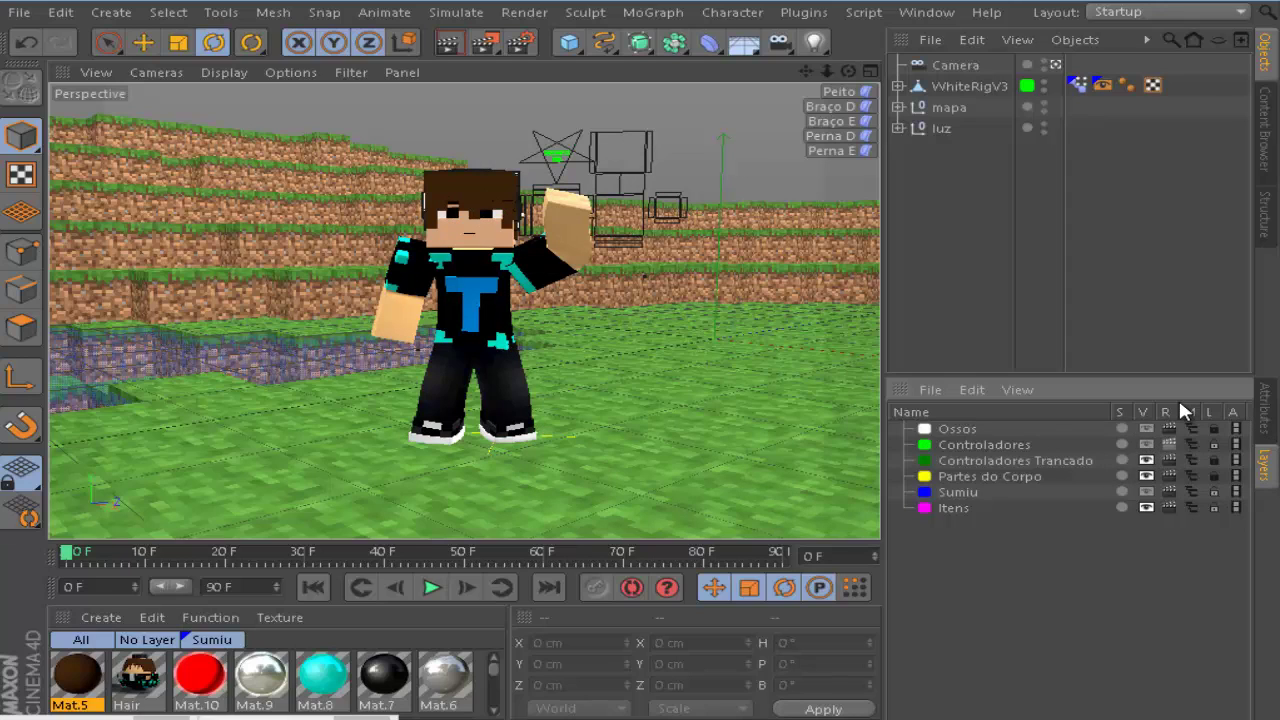
pyautogui.click(1146, 445)
pyautogui.click(1146, 445)
# - Undo the character's raised left-arm pose with the Controladores layer shown, and hide that layer in the viewport again
pyautogui.click(1054, 65)
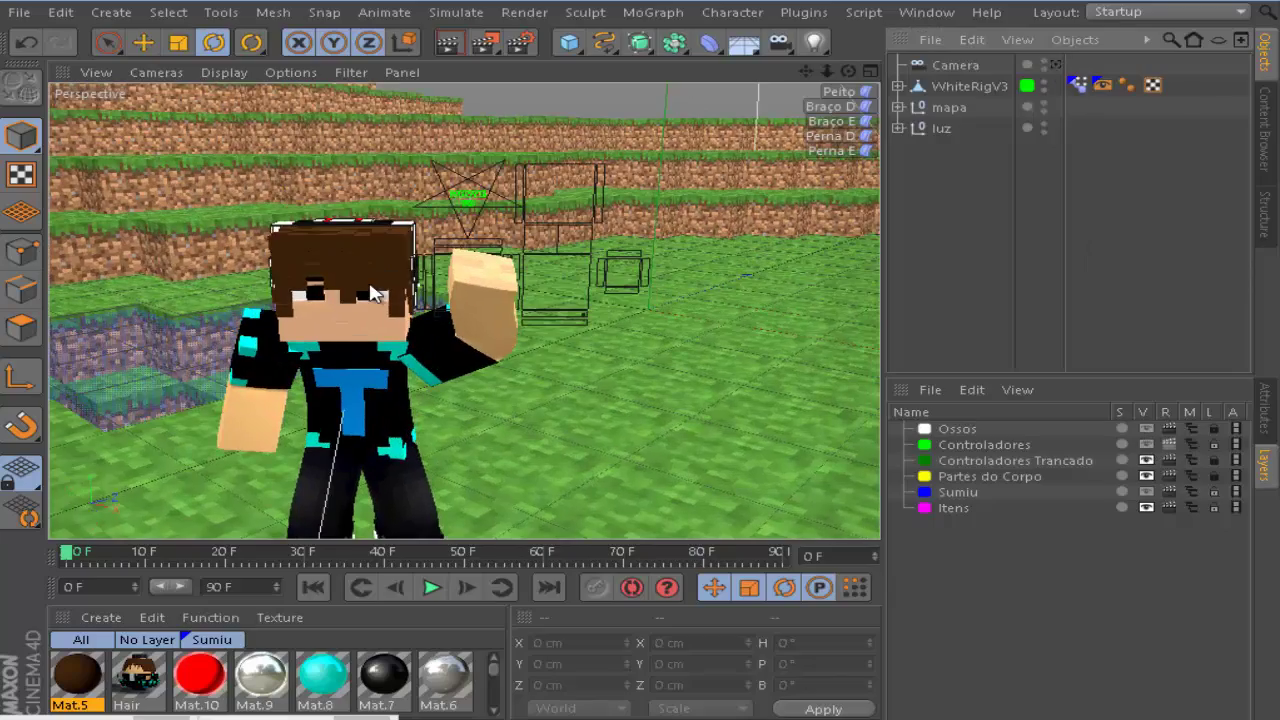
pyautogui.moveTo(845, 73)
pyautogui.mouseDown()
pyautogui.moveTo(630, 350)
pyautogui.moveTo(842, 75)
pyautogui.mouseUp()
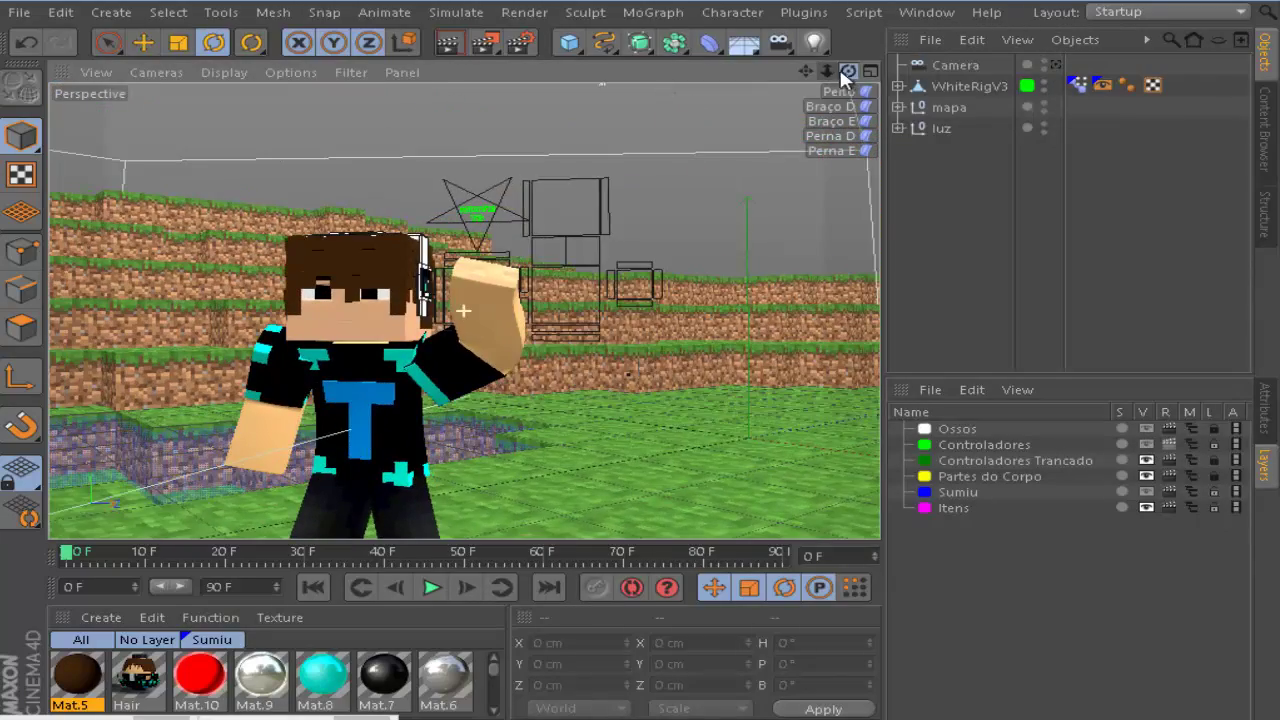
pyautogui.moveTo(646, 367); pyautogui.dragTo(805, 72)
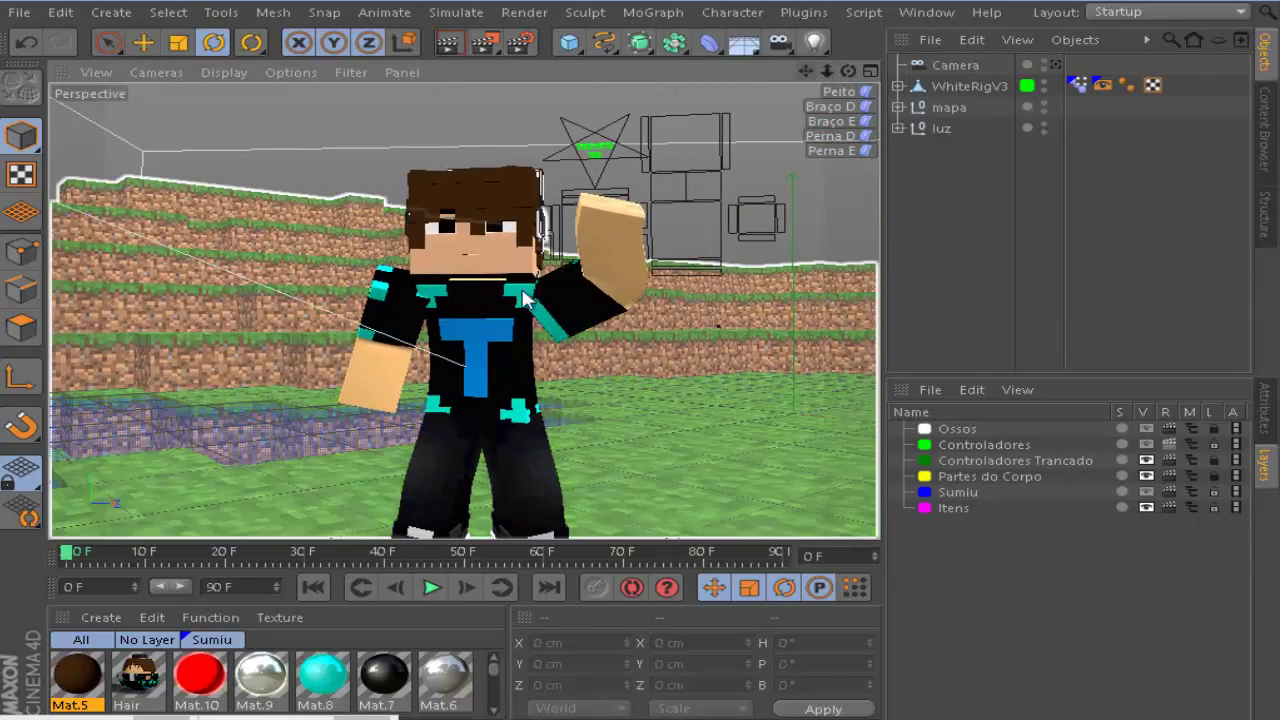
pyautogui.scroll(3, 540, 305)
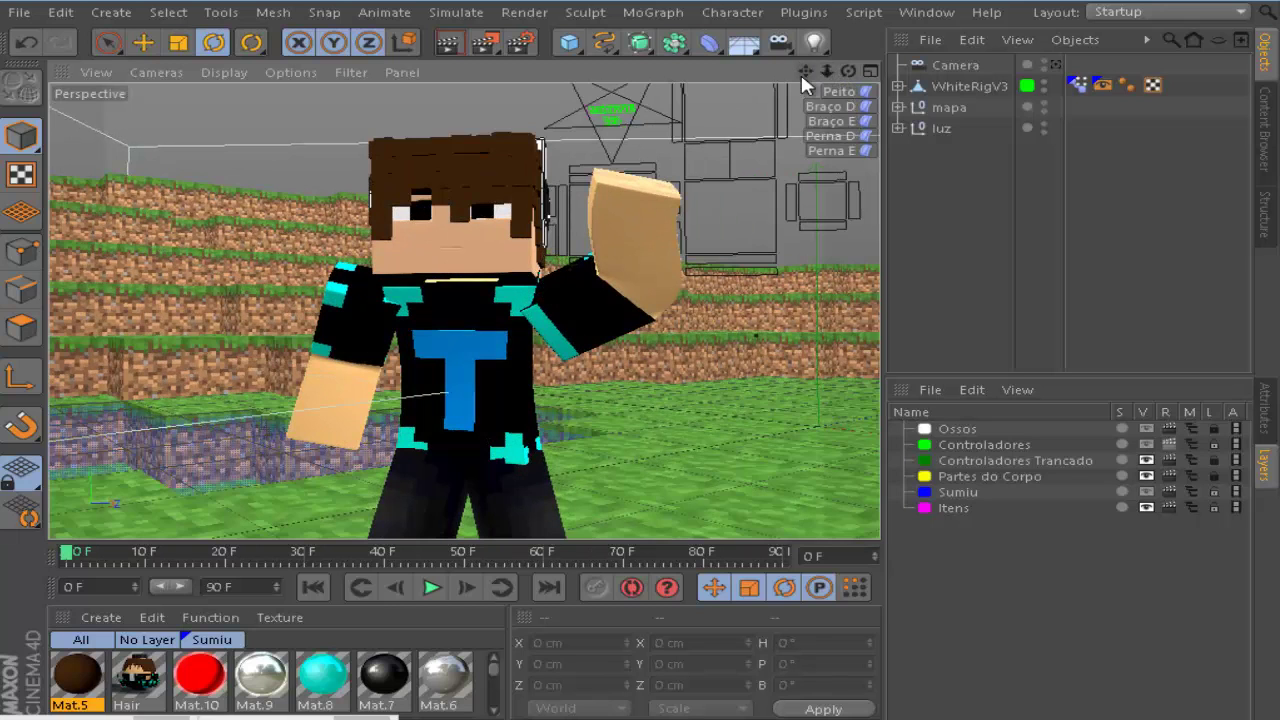
pyautogui.moveTo(805, 71); pyautogui.dragTo(627, 407)
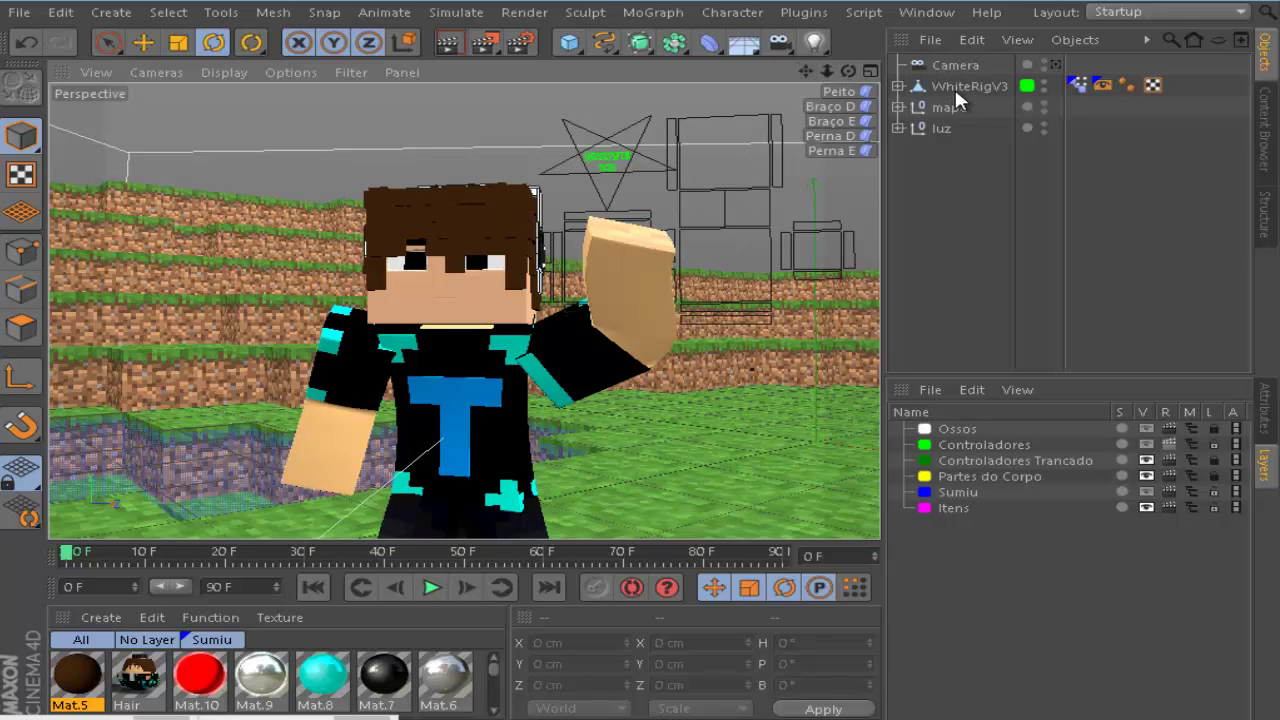
pyautogui.click(1146, 445)
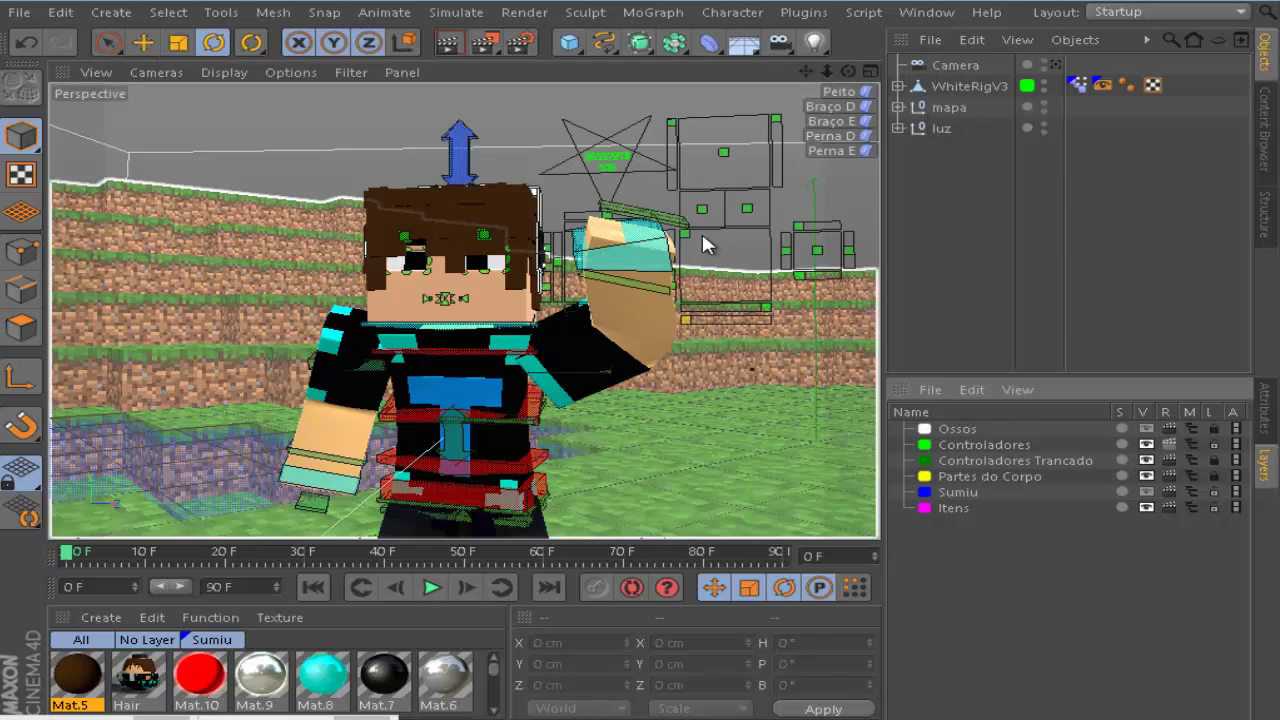
pyautogui.click(662, 256)
pyautogui.hotkey('ctrl', 'z')
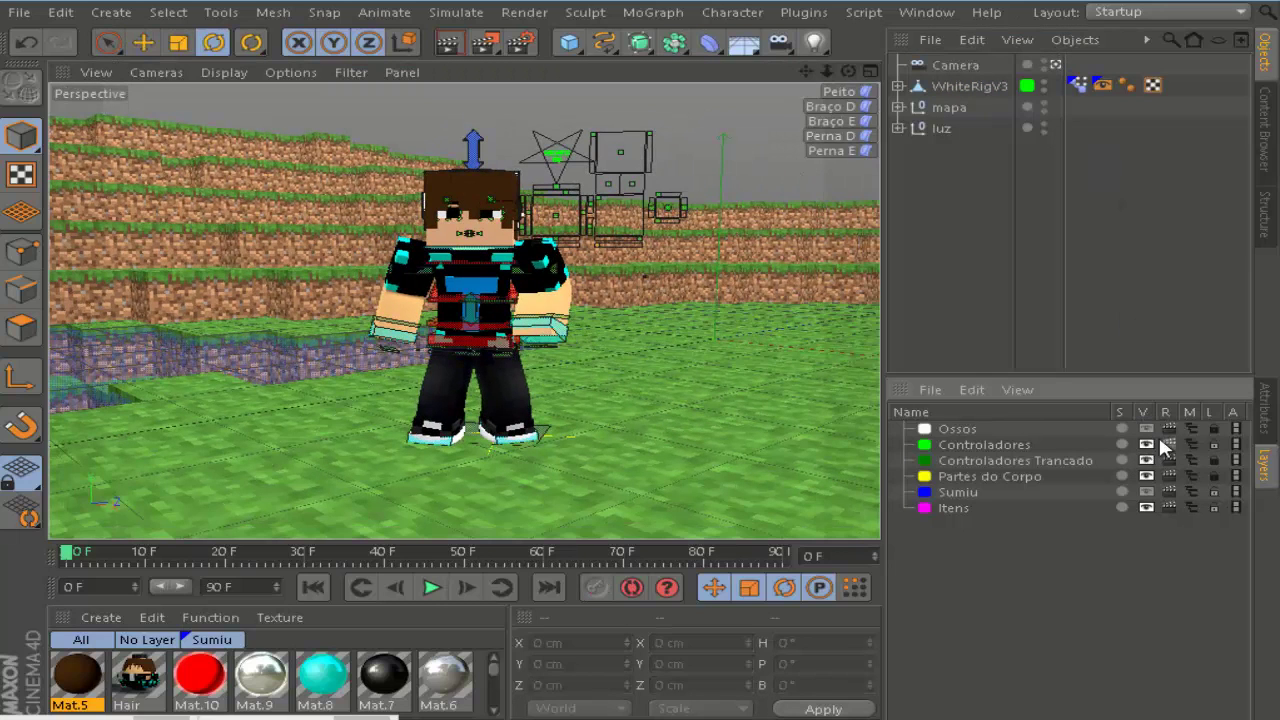
pyautogui.click(1146, 458)
# - Leave the camera view and examine the character's lowered arms up close, from several angles and in the four-view layout
pyautogui.click(1056, 65)
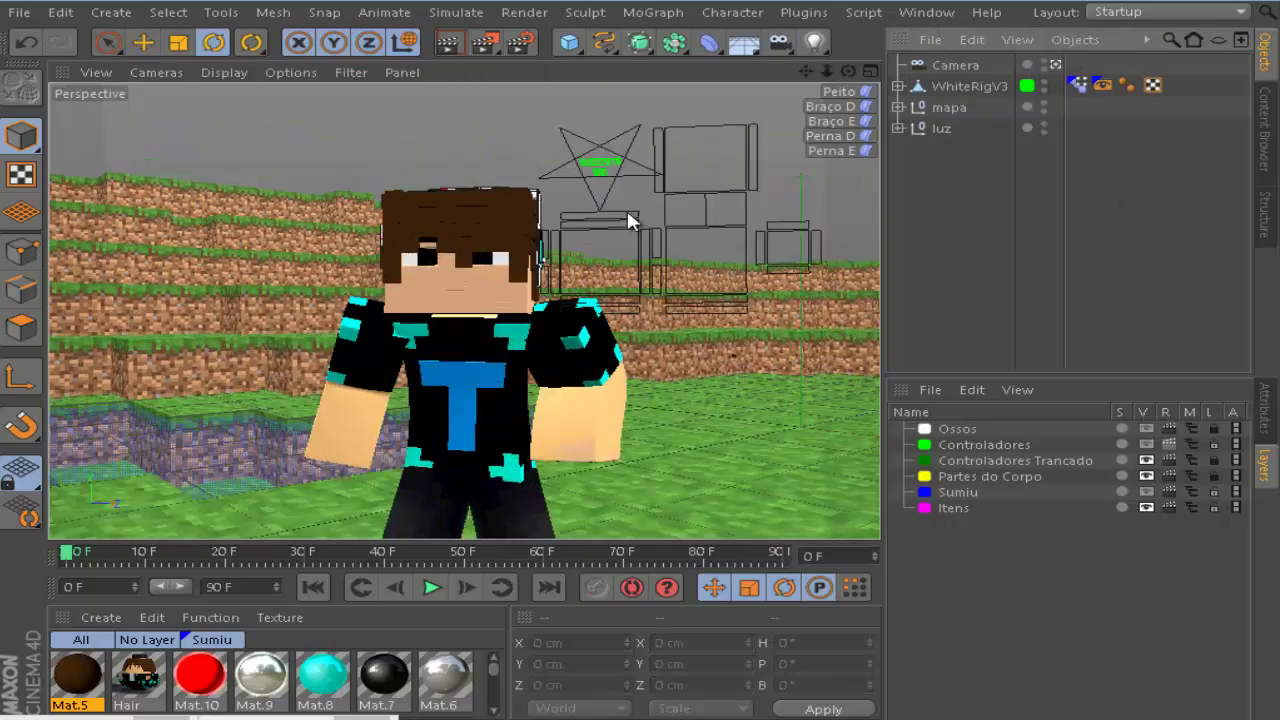
pyautogui.moveTo(850, 72); pyautogui.dragTo(847, 239)
pyautogui.scroll(4, 651, 515)
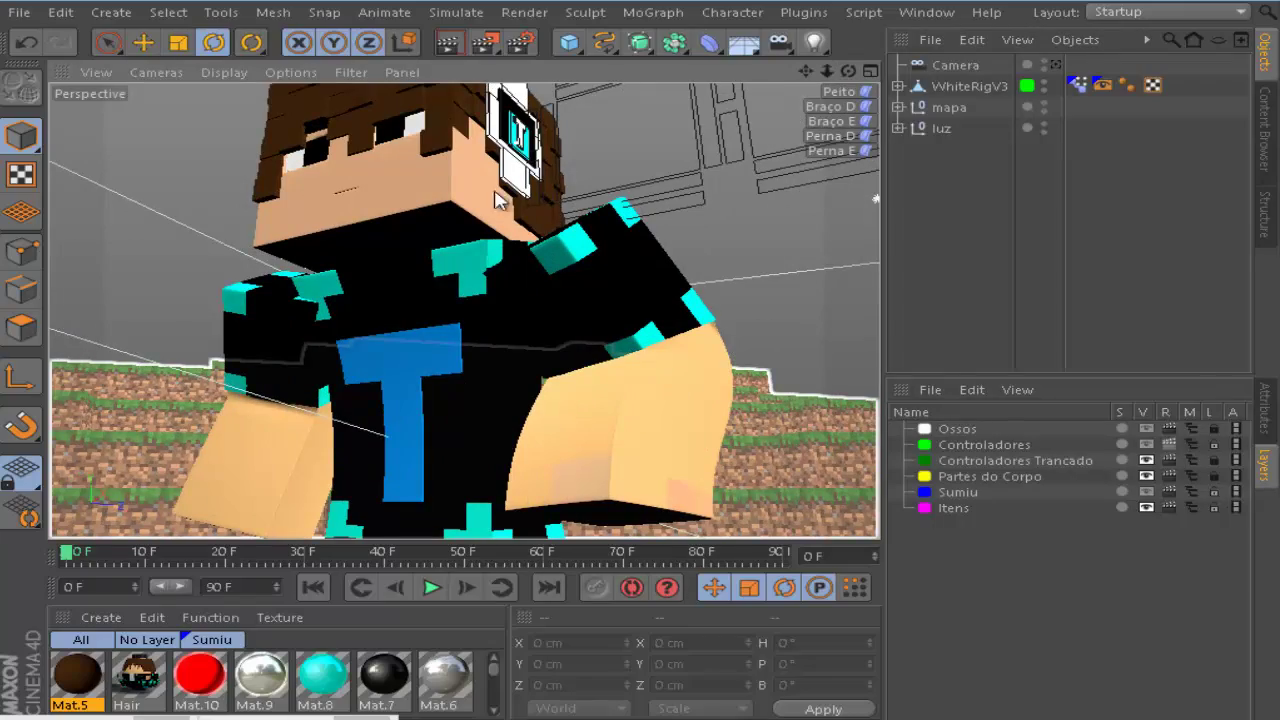
pyautogui.scroll(-3, 722, 205)
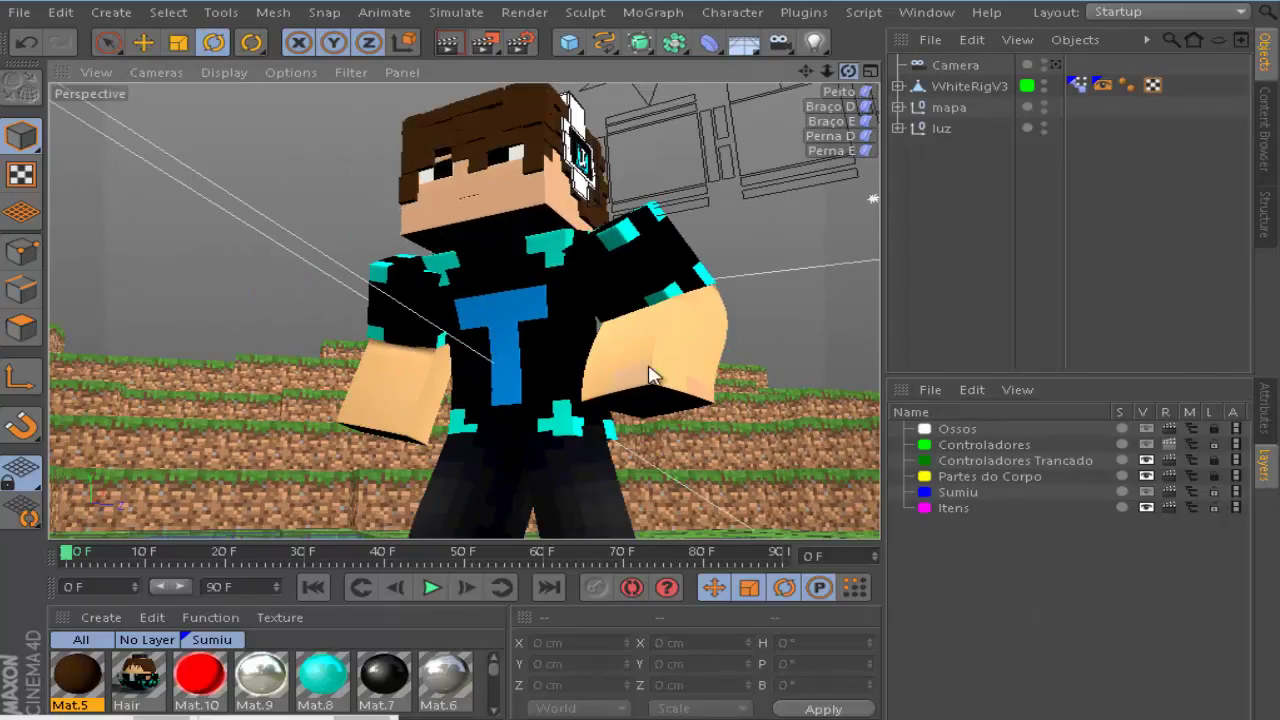
pyautogui.moveTo(650, 375)
pyautogui.keyDown('alt'); pyautogui.mouseDown()
pyautogui.moveTo(663, 377)
pyautogui.moveTo(614, 351)
pyautogui.moveTo(588, 370)
pyautogui.moveTo(650, 400)
pyautogui.mouseUp(); pyautogui.keyUp('alt')
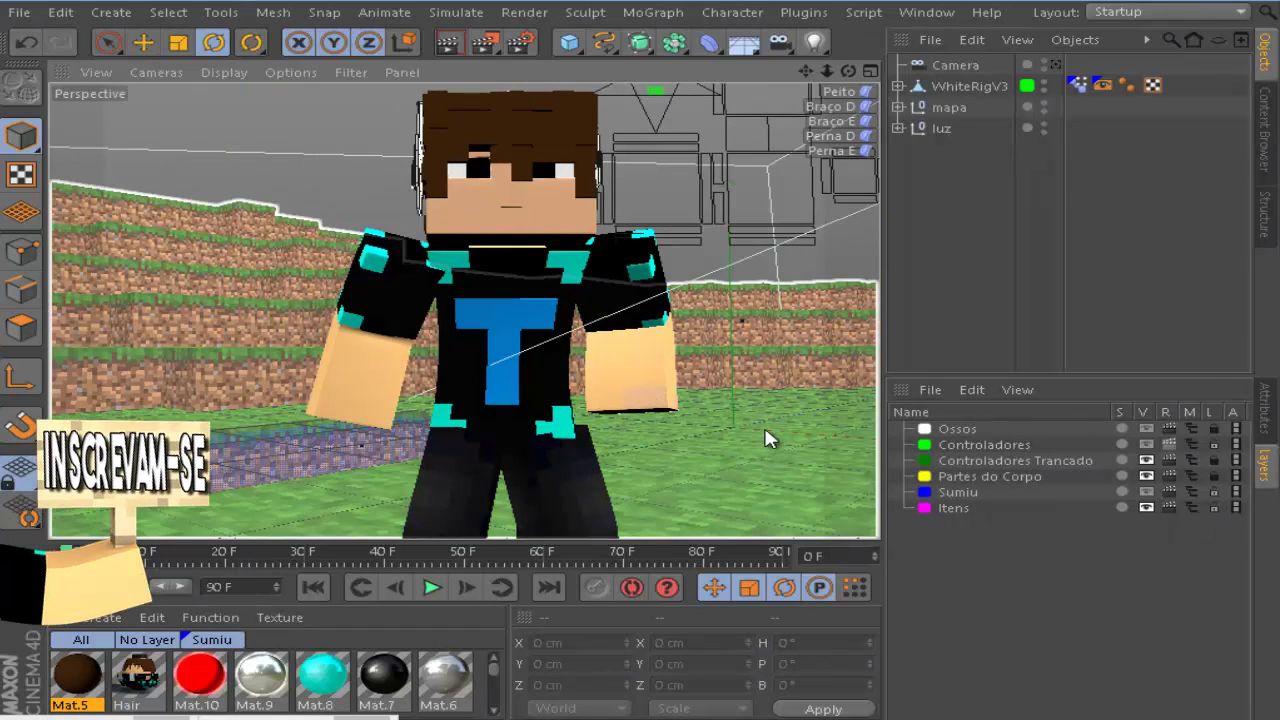
pyautogui.scroll(4, 698, 418)
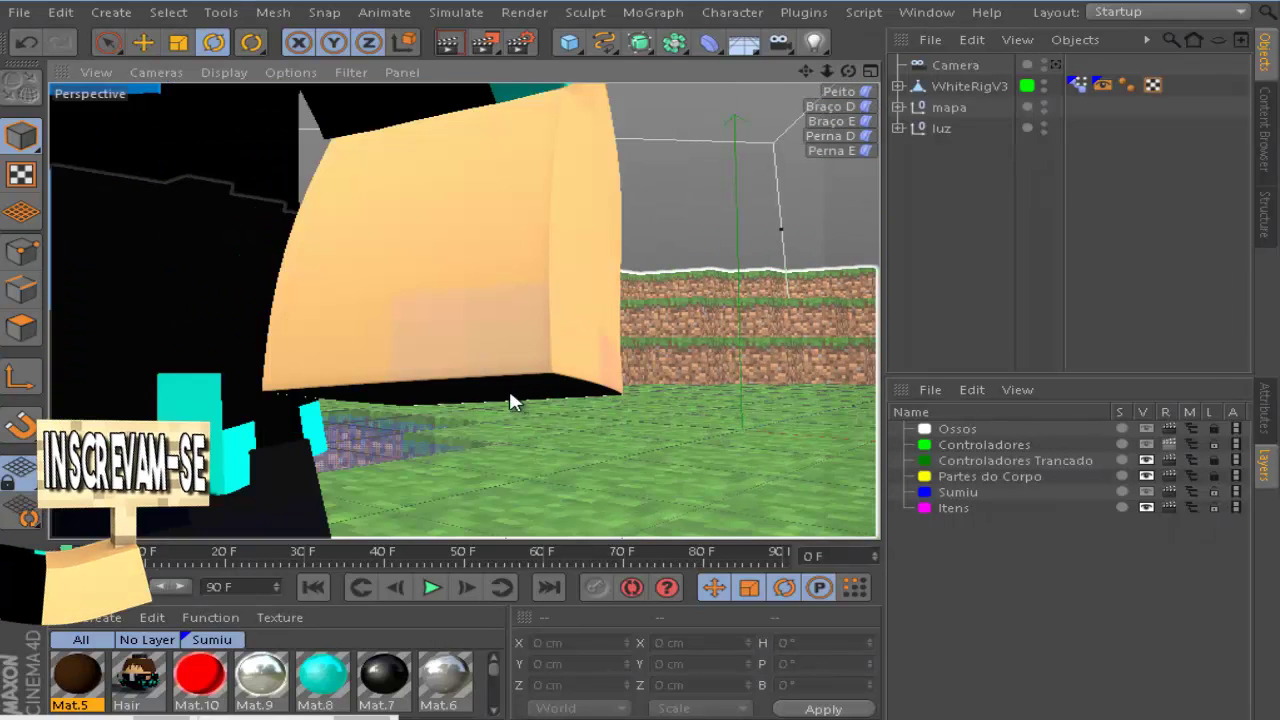
pyautogui.moveTo(825, 71)
pyautogui.mouseDown()
pyautogui.moveTo(642, 369)
pyautogui.moveTo(824, 70)
pyautogui.moveTo(842, 64)
pyautogui.moveTo(642, 370)
pyautogui.moveTo(827, 71)
pyautogui.mouseUp()
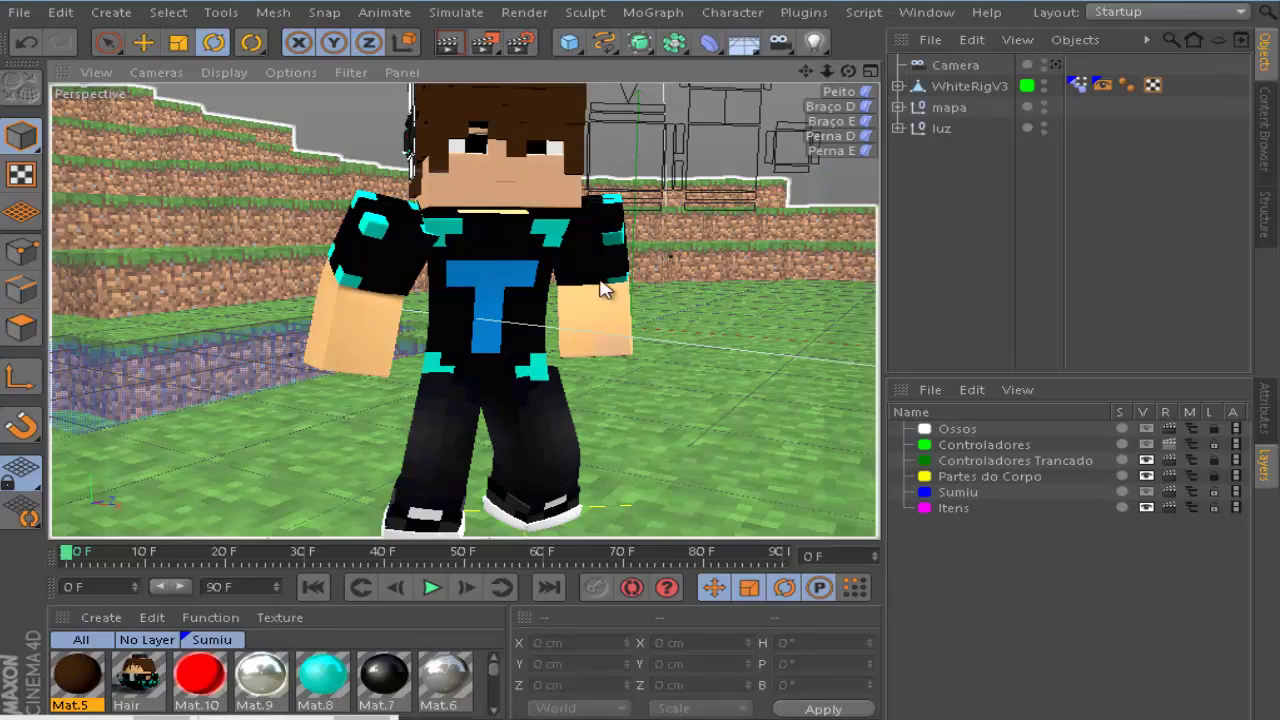
pyautogui.click(470, 112)
pyautogui.click(768, 112)
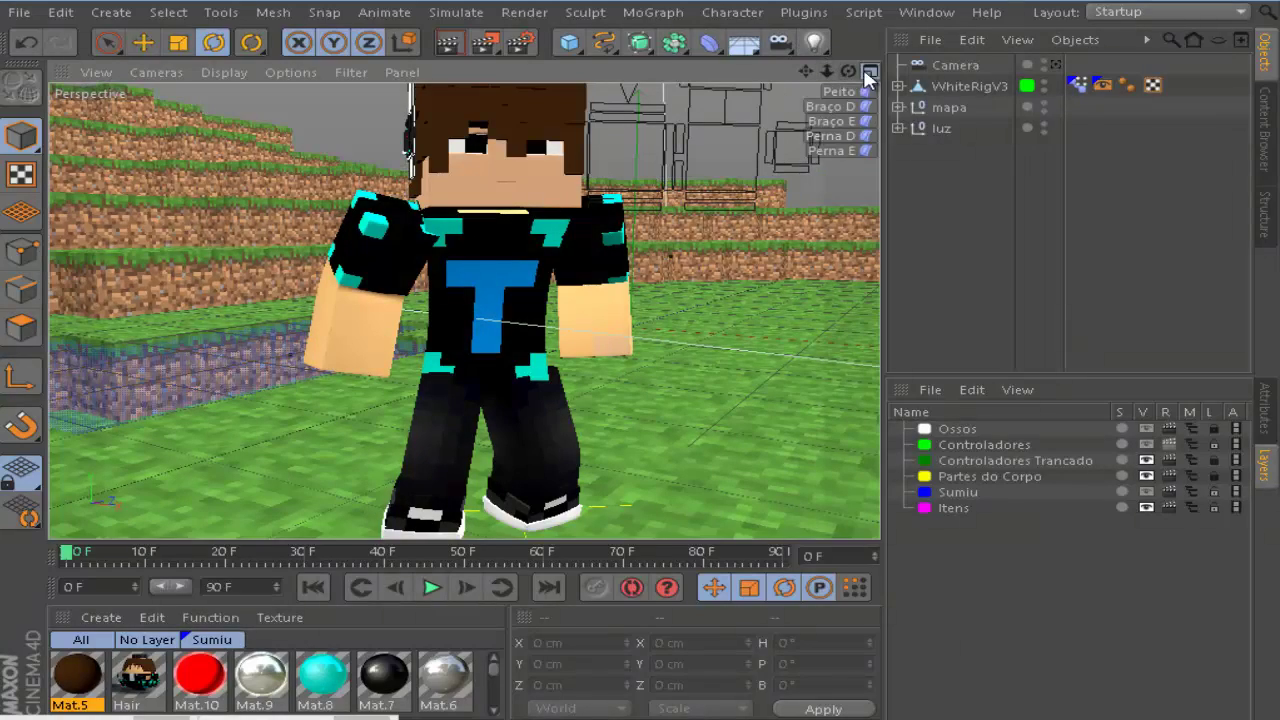
pyautogui.moveTo(855, 67)
pyautogui.mouseDown()
pyautogui.moveTo(676, 370)
pyautogui.moveTo(645, 370)
pyautogui.moveTo(866, 82)
pyautogui.mouseUp()
pyautogui.click(869, 72)
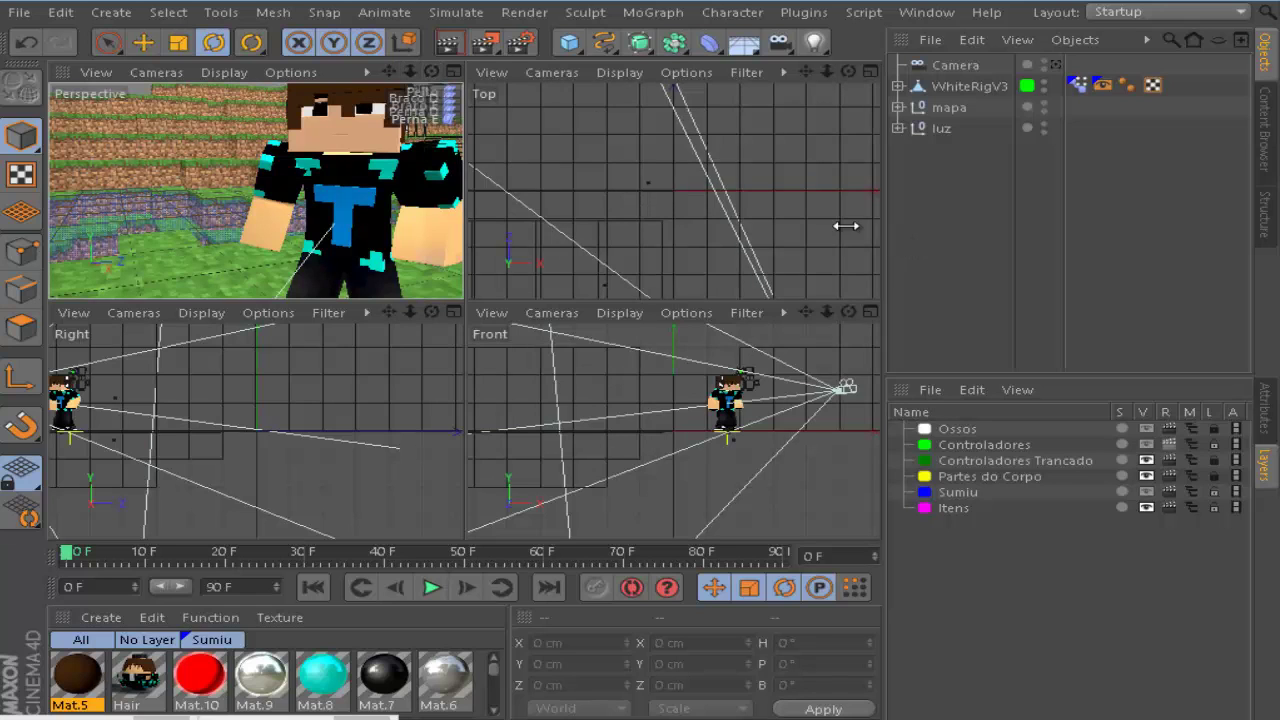
pyautogui.click(452, 73)
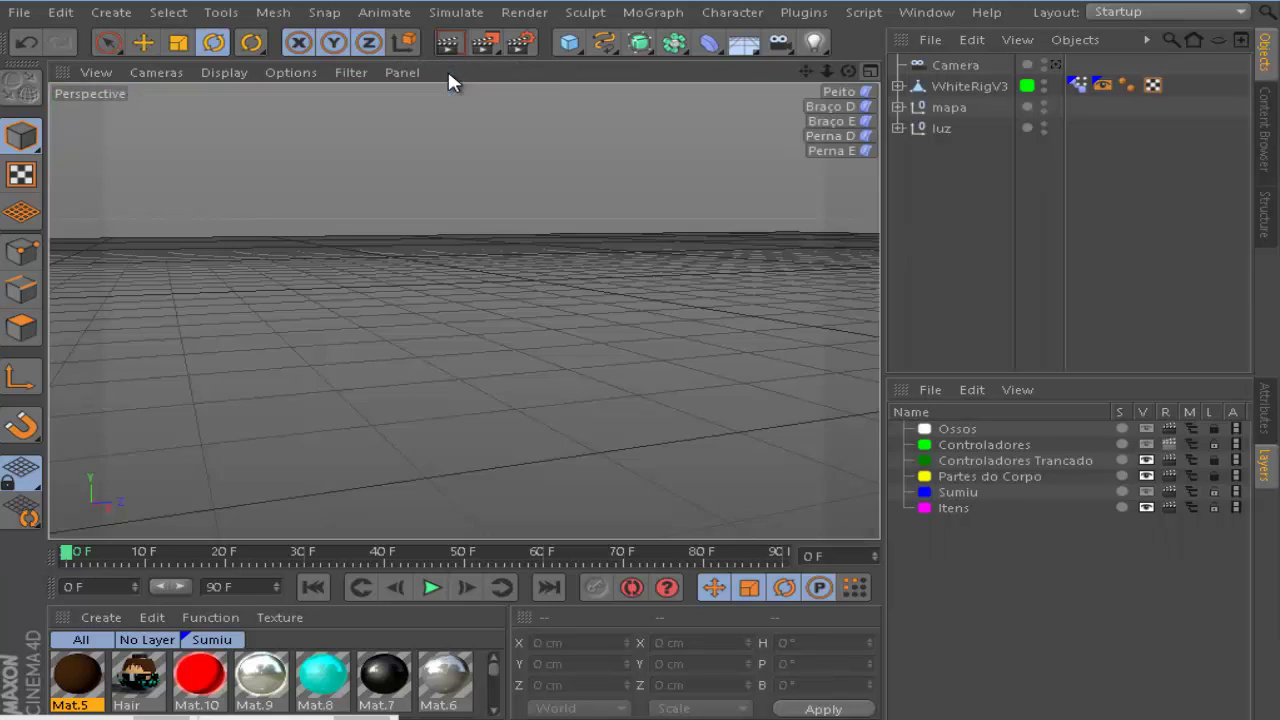
pyautogui.keyDown('alt'); pyautogui.moveTo(638, 360); pyautogui.dragTo(425, 298, button='middle'); pyautogui.keyUp('alt')
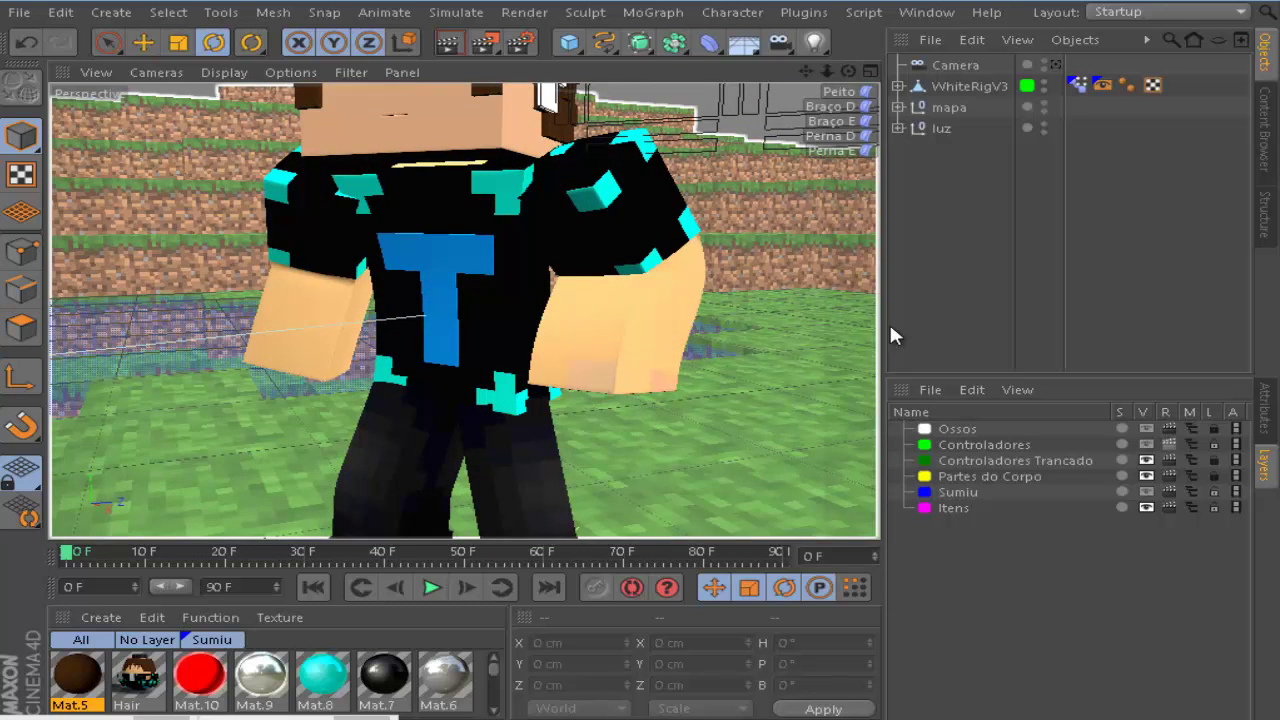
# - Select the scene camera, examine the whole character and terrain in the free view, and look through the camera again
pyautogui.click(934, 65)
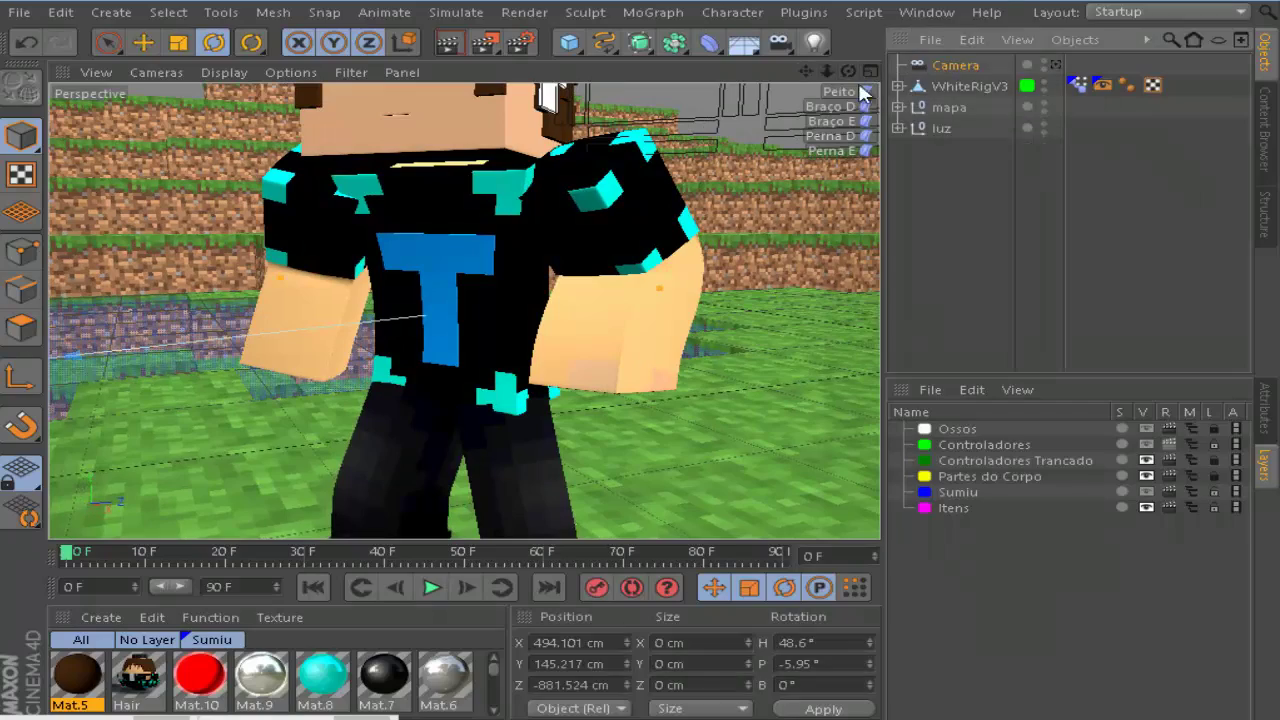
pyautogui.moveTo(848, 78); pyautogui.dragTo(763, 120)
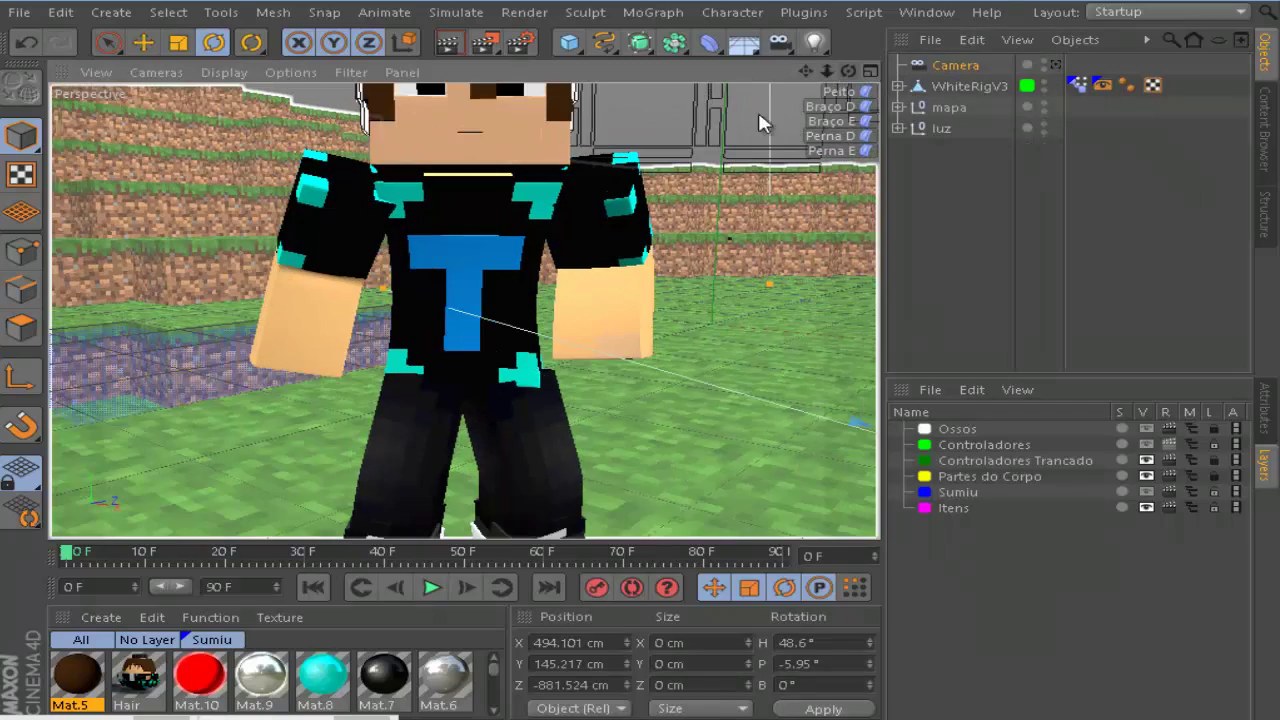
pyautogui.moveTo(805, 74); pyautogui.dragTo(811, 106)
pyautogui.scroll(-3, 563, 188)
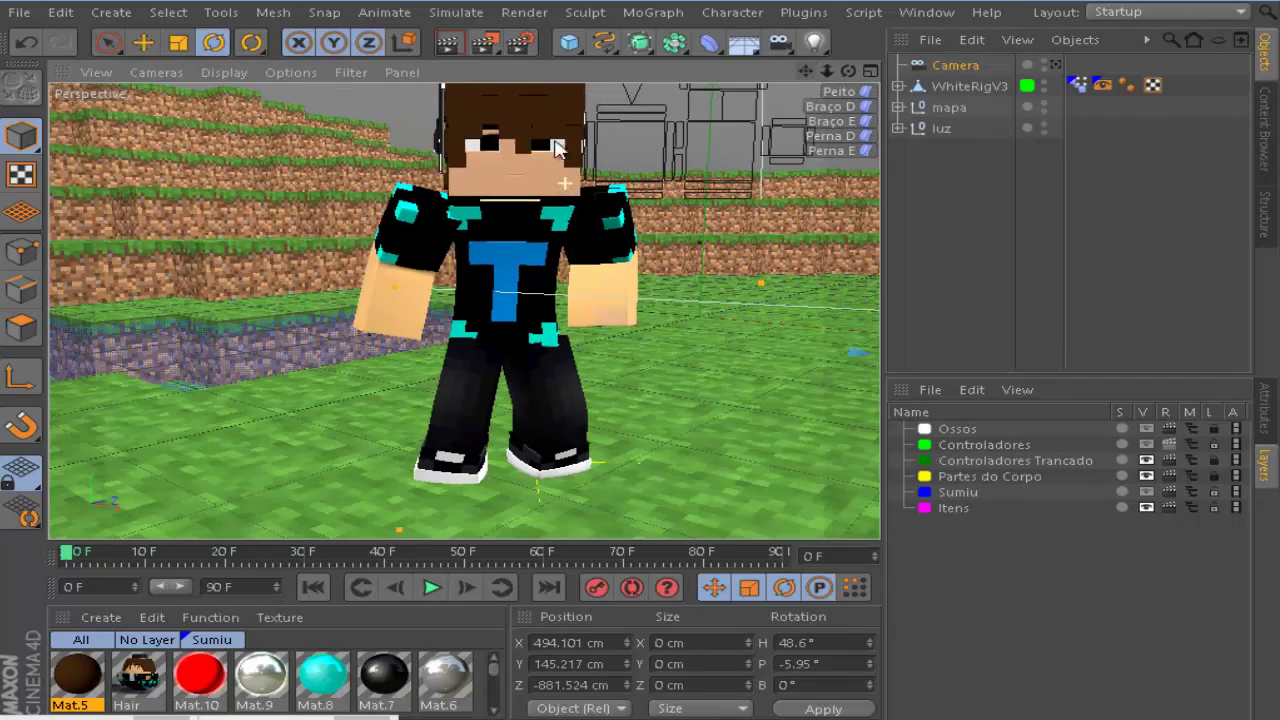
pyautogui.scroll(-1, 634, 126)
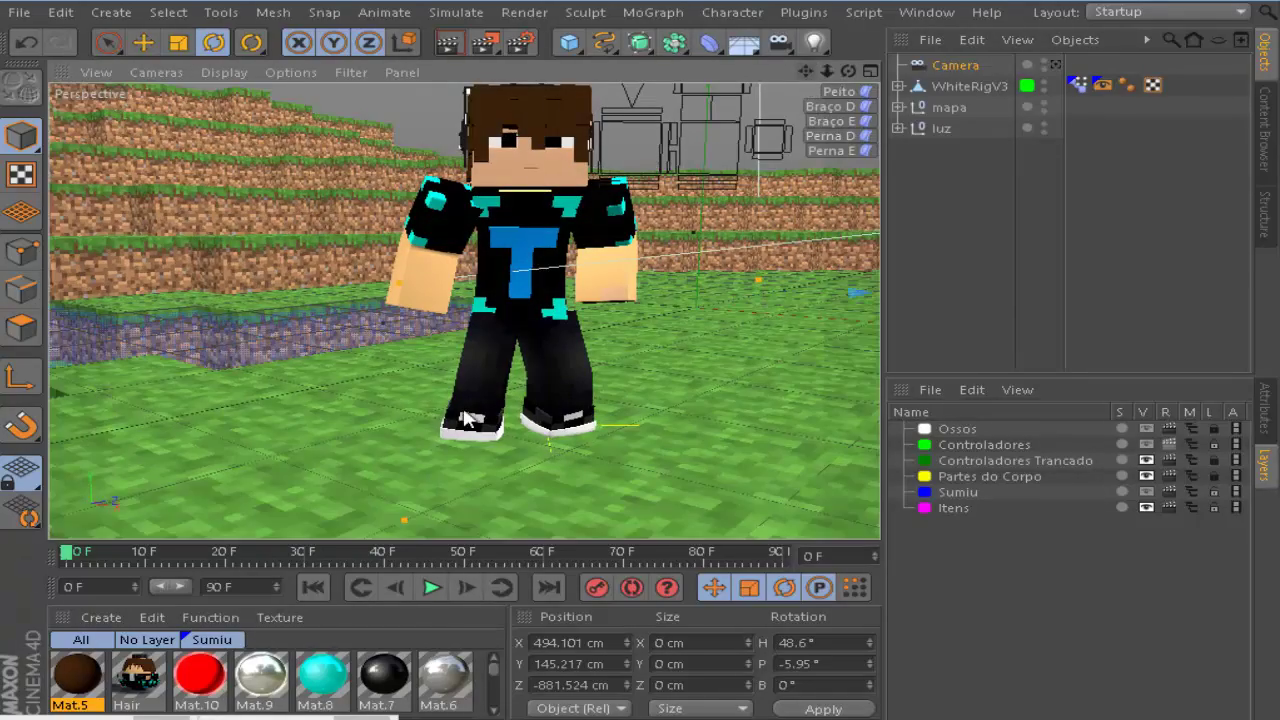
pyautogui.moveTo(806, 71); pyautogui.dragTo(618, 378)
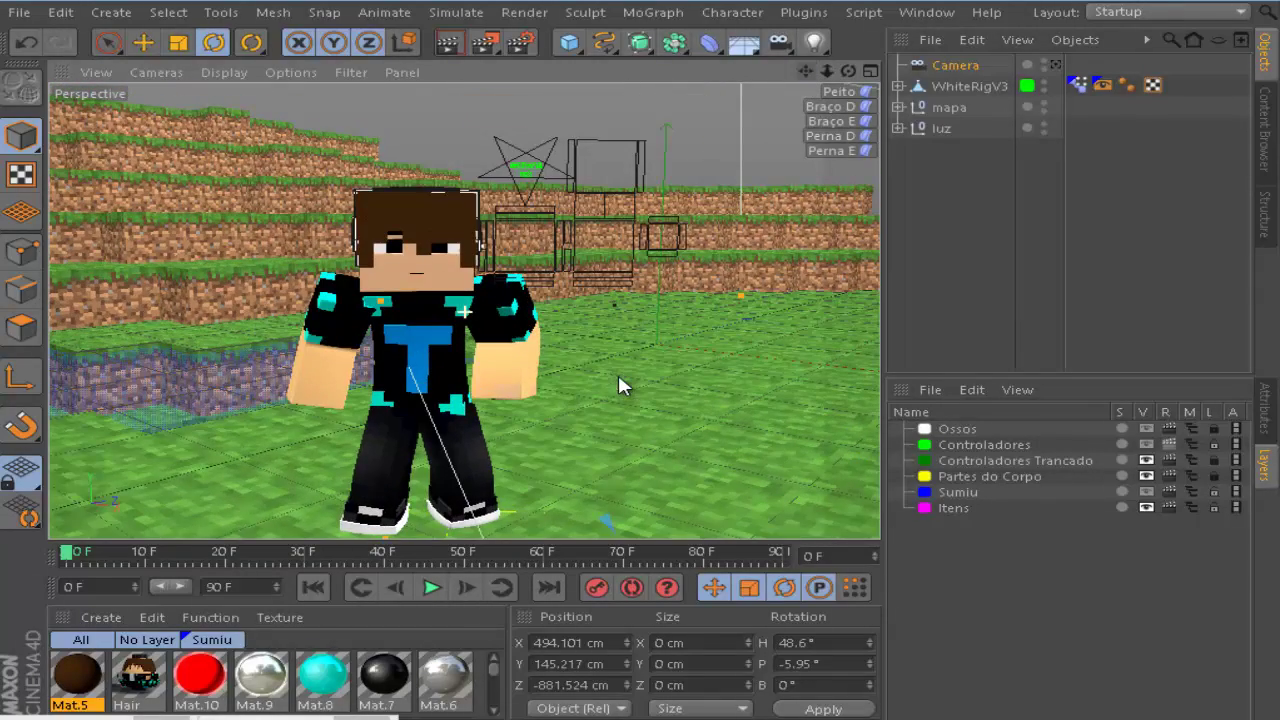
pyautogui.scroll(-4, 722, 213)
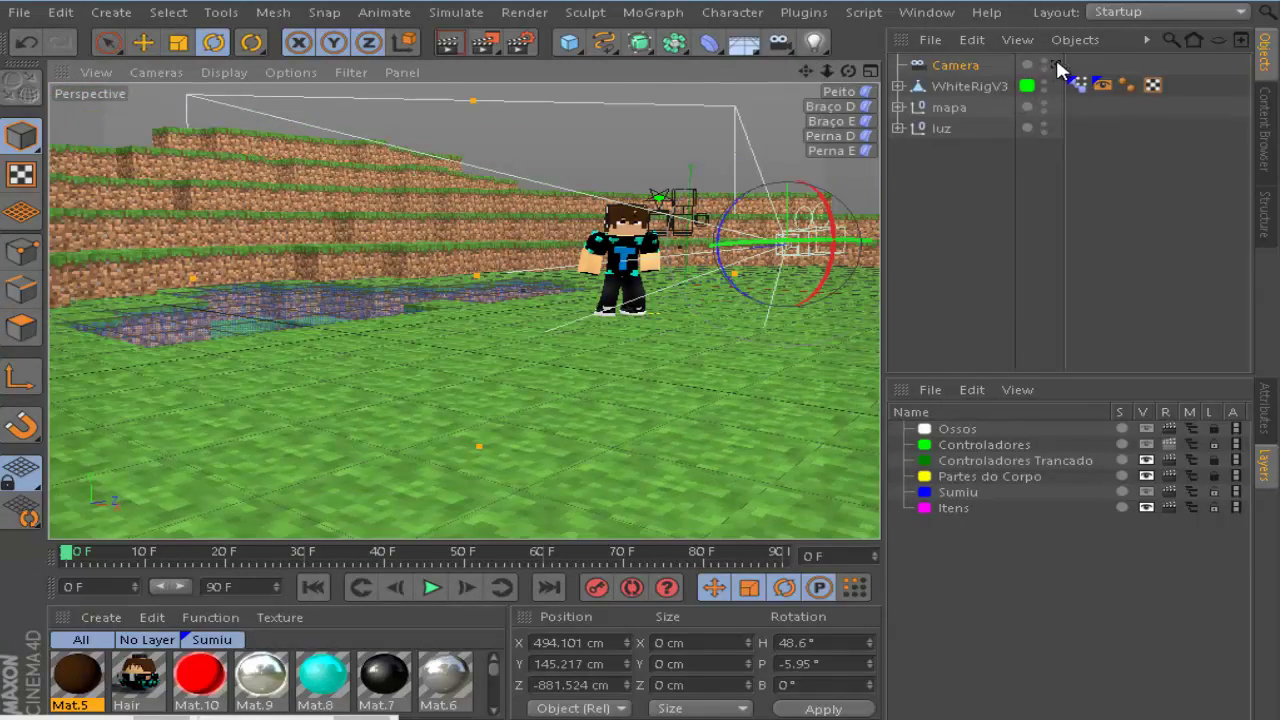
pyautogui.click(1055, 64)
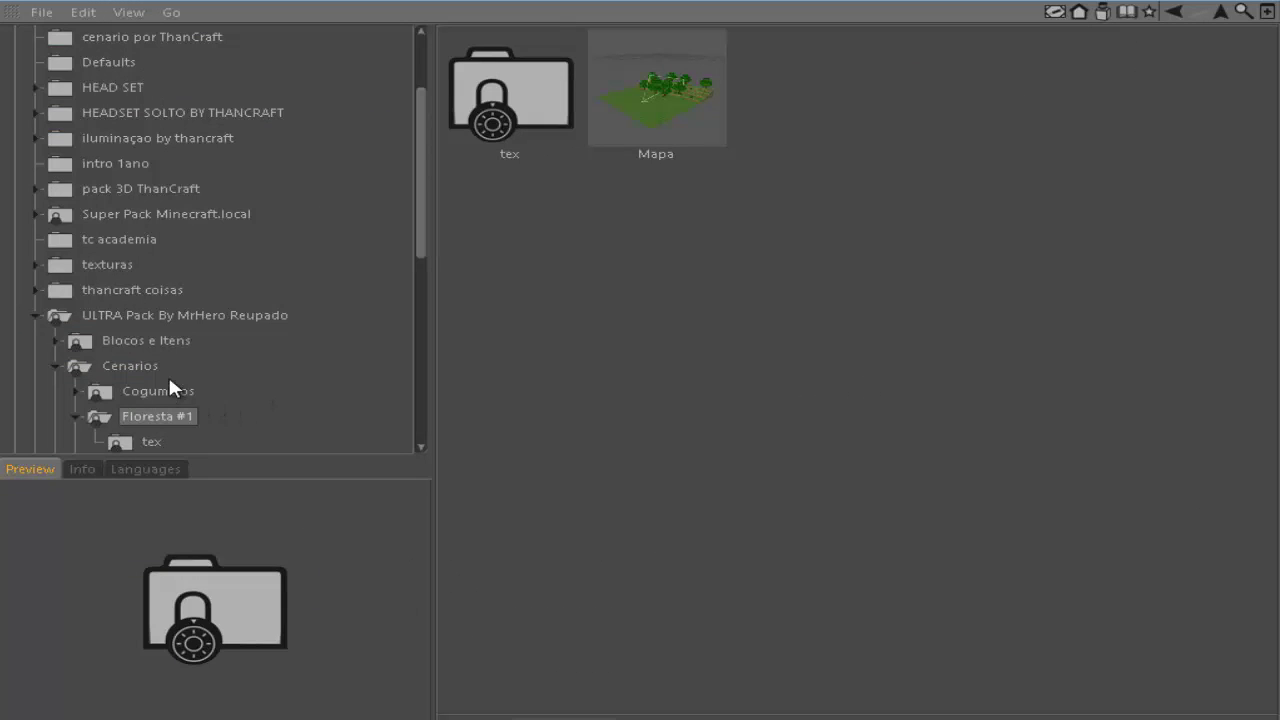
# - Examine the Nether, Set de Cenarios v2, ProfundezasDoOceano and Set de Cenarios folders among the ULTRA Pack's Cenarios in the Content Browser
pyautogui.scroll(-3, 168, 381)
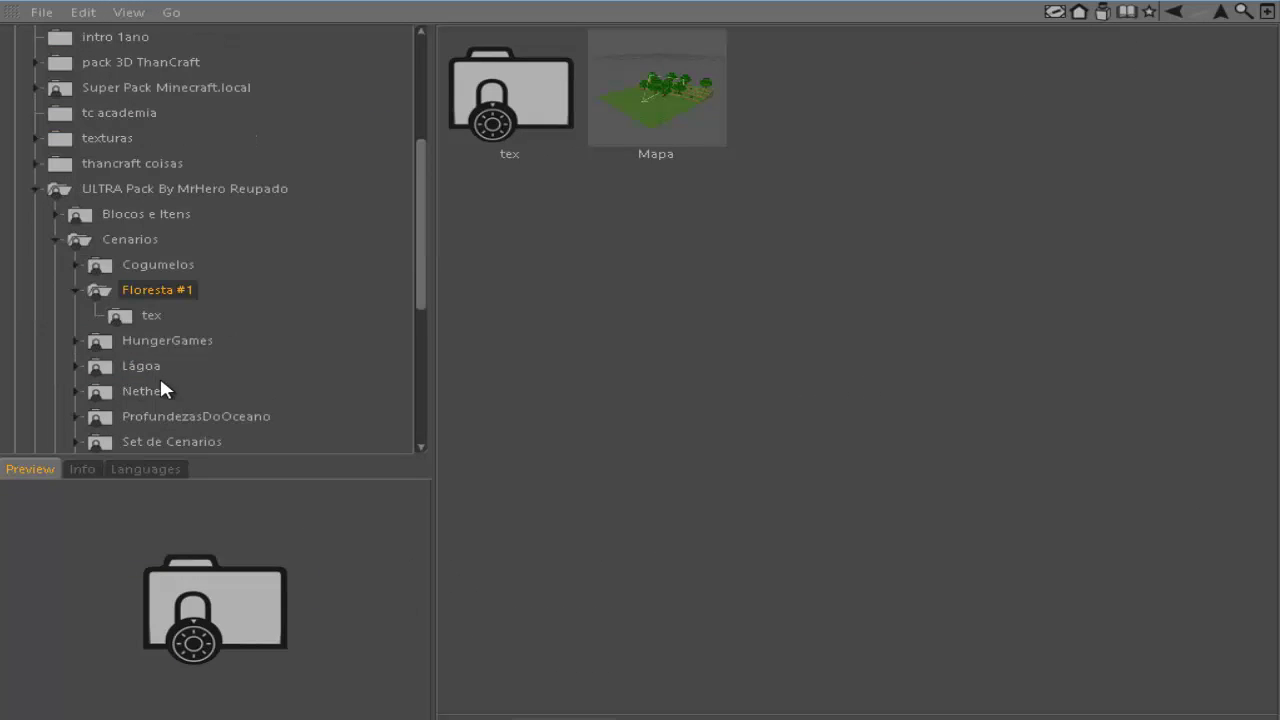
pyautogui.click(75, 290)
pyautogui.click(150, 365)
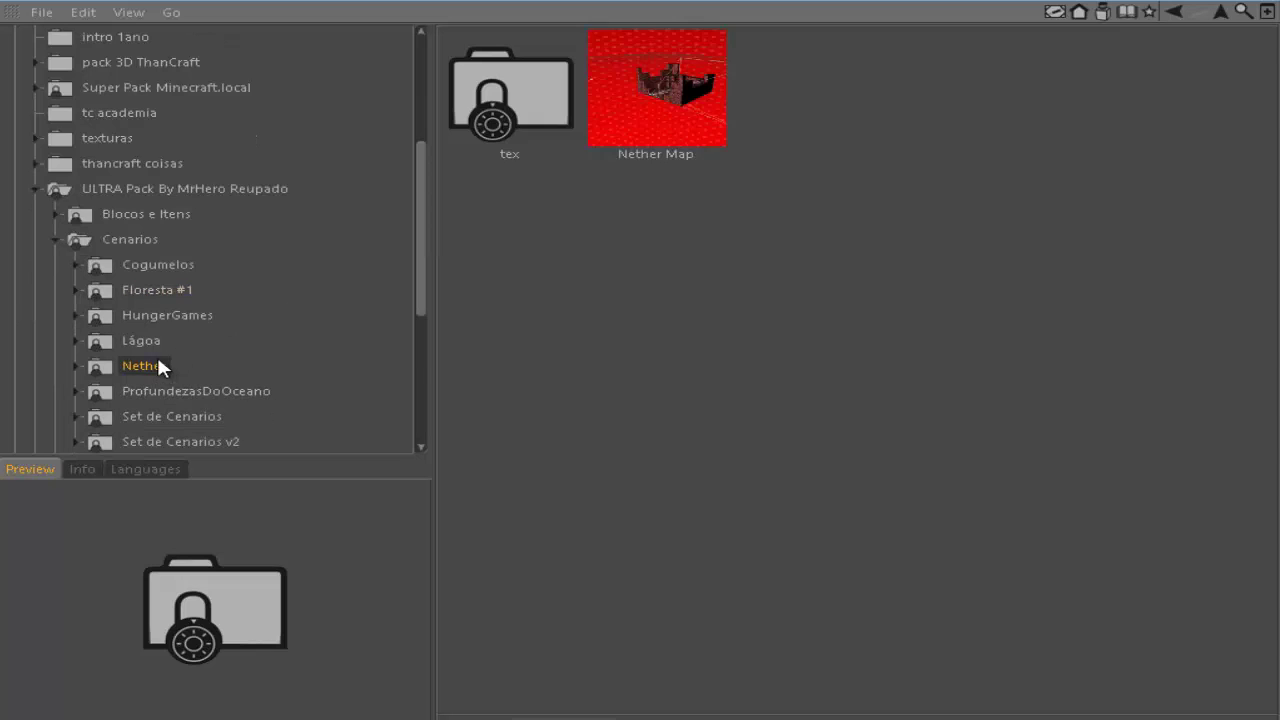
pyautogui.scroll(-3, 165, 362)
pyautogui.click(184, 314)
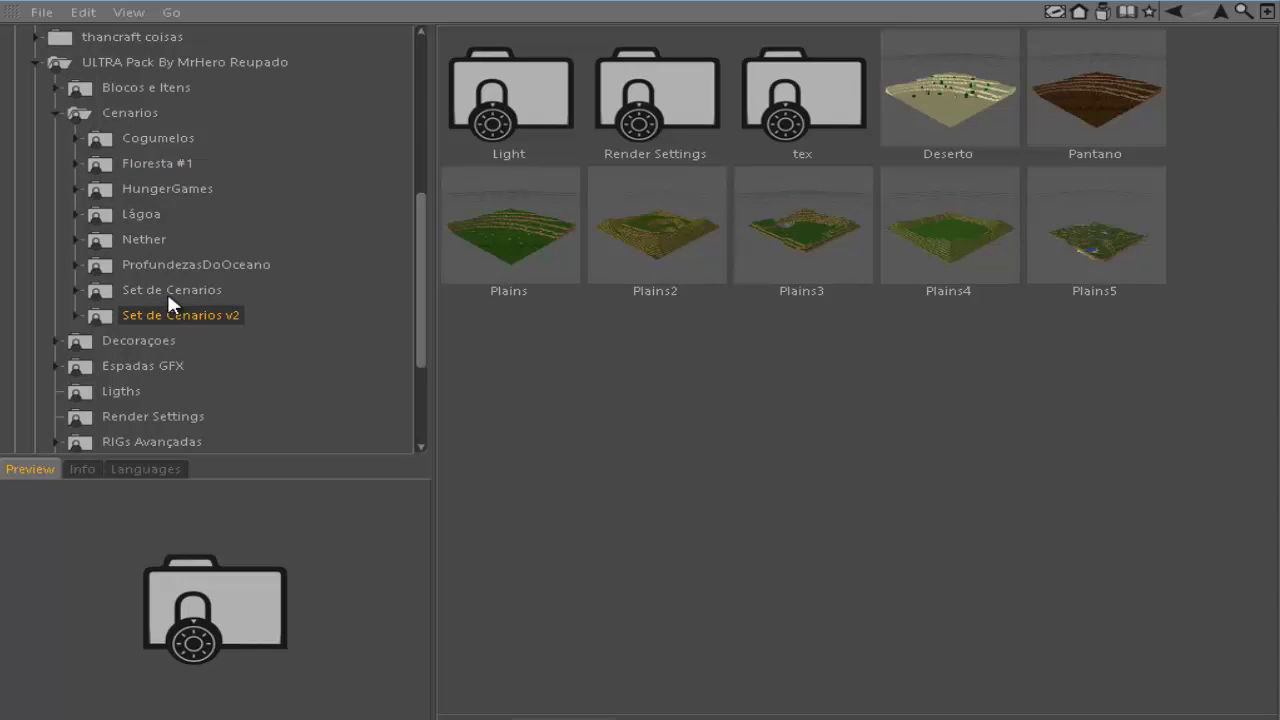
pyautogui.click(153, 285)
pyautogui.click(150, 263)
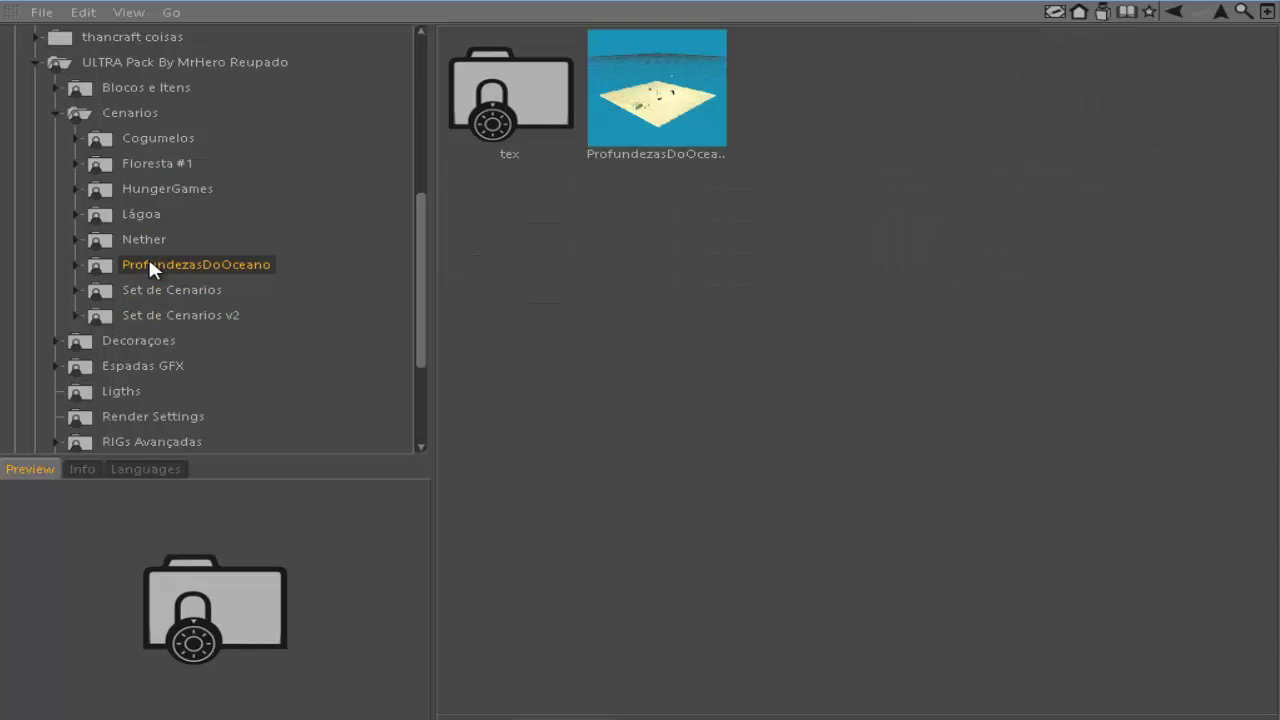
pyautogui.click(168, 292)
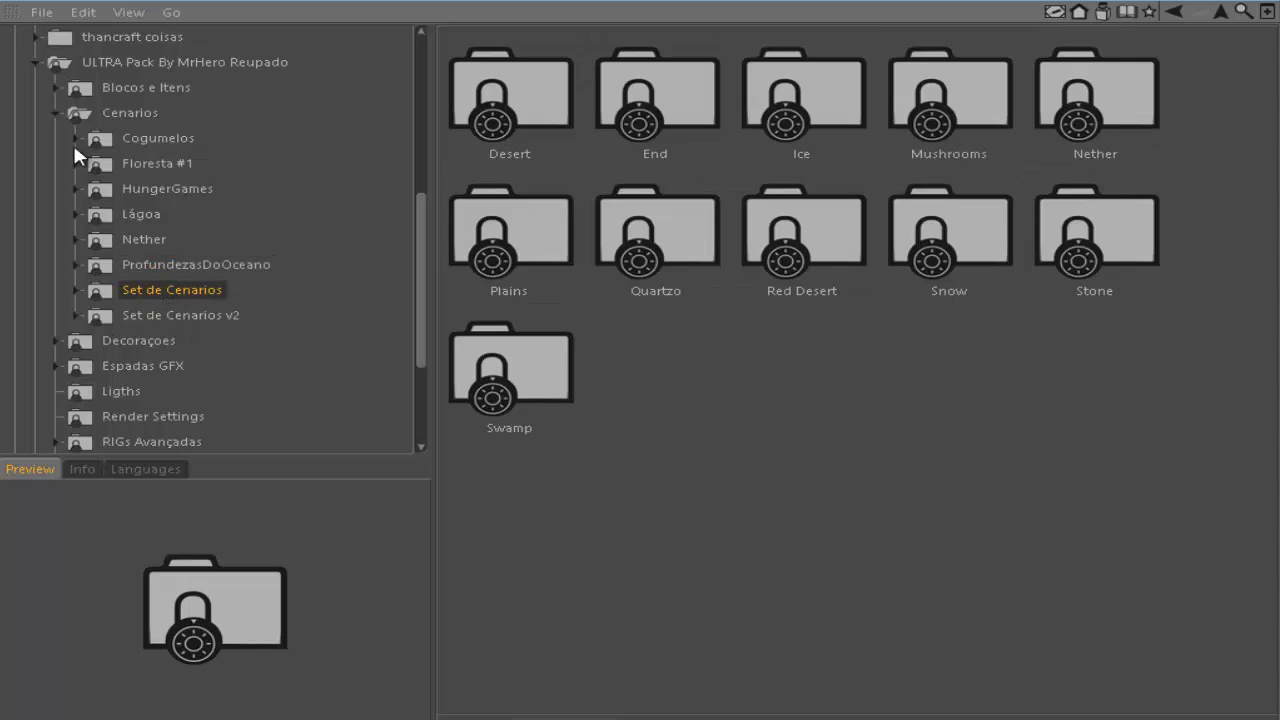
# - Examine the sky presets and Sky Textures in the ULTRA Pack's Skys folder and close the Content Browser
pyautogui.click(58, 113)
pyautogui.click(113, 312)
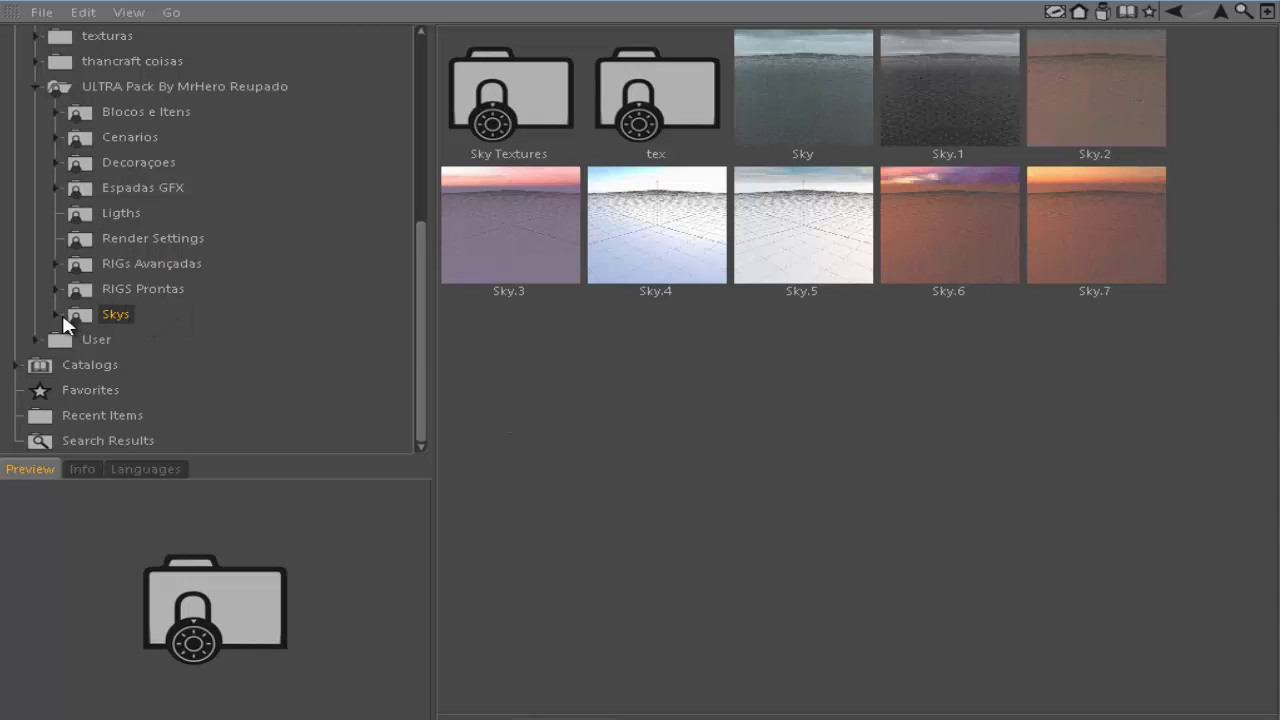
pyautogui.click(57, 315)
pyautogui.click(153, 341)
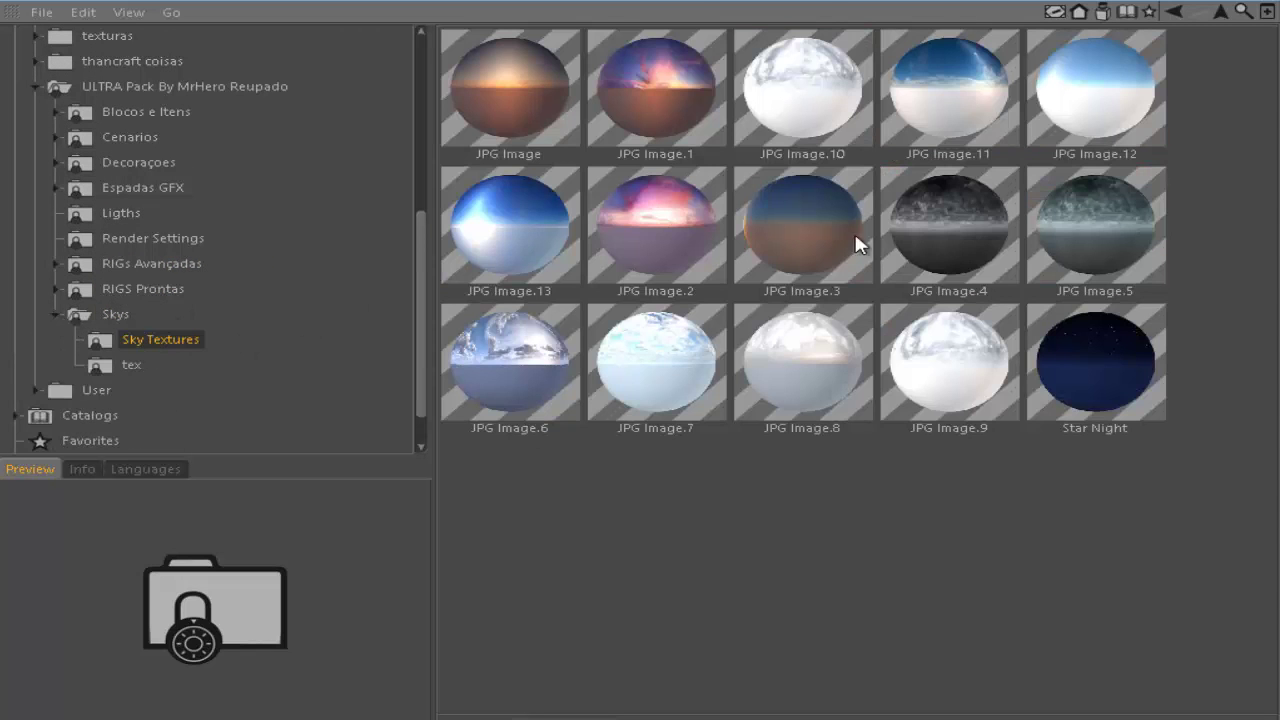
pyautogui.click(115, 316)
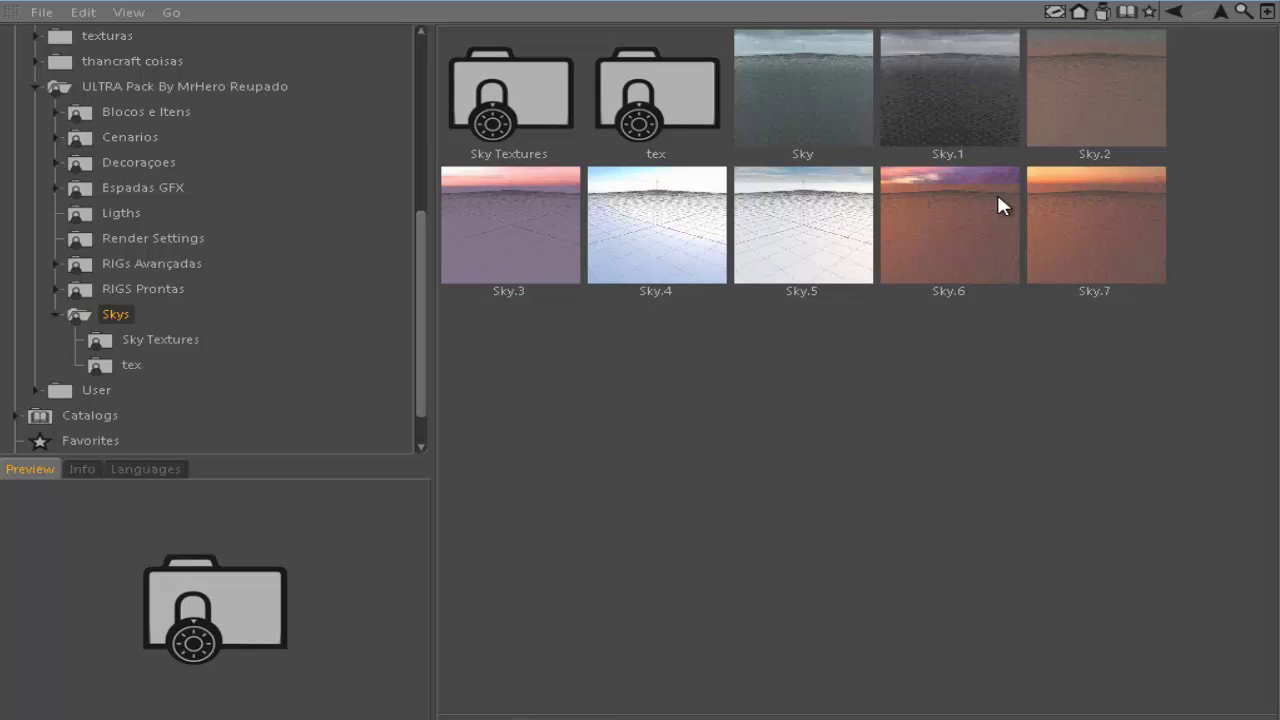
pyautogui.click(1157, 0)
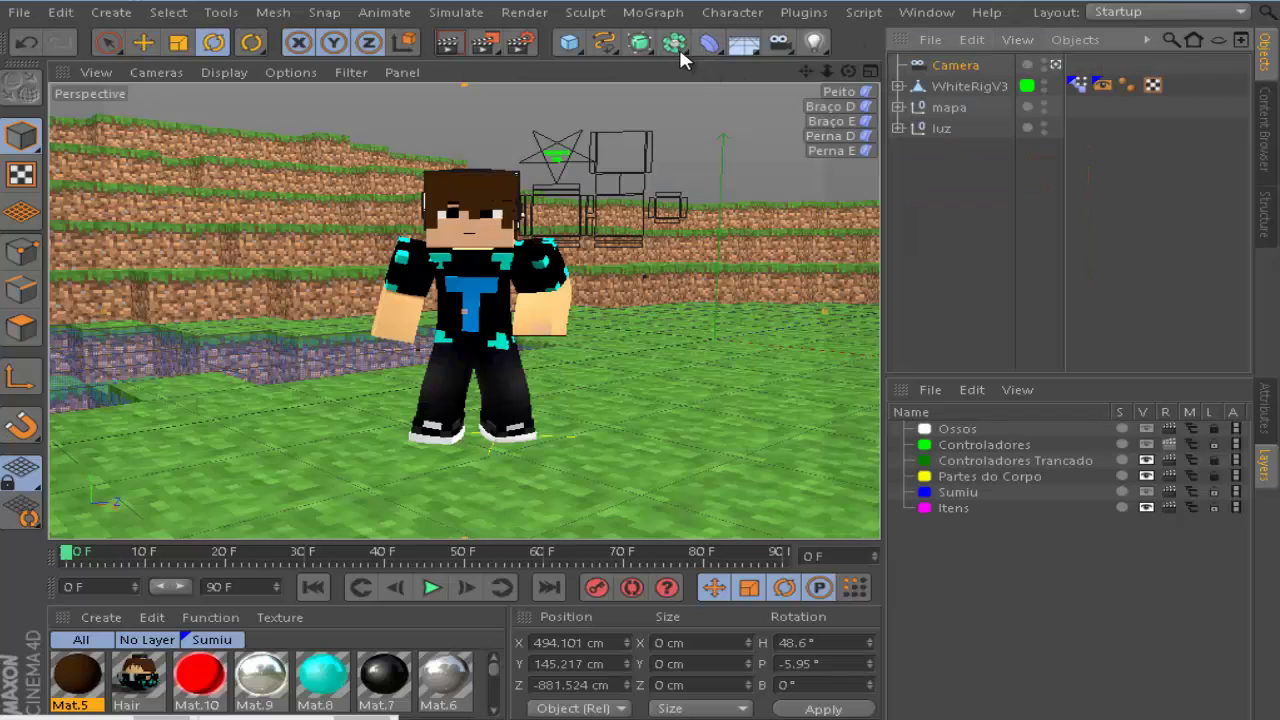
# - Try a Physical Sky with its Atmosphere and Clouds options enabled, and delete it from the scene
pyautogui.click(702, 44)
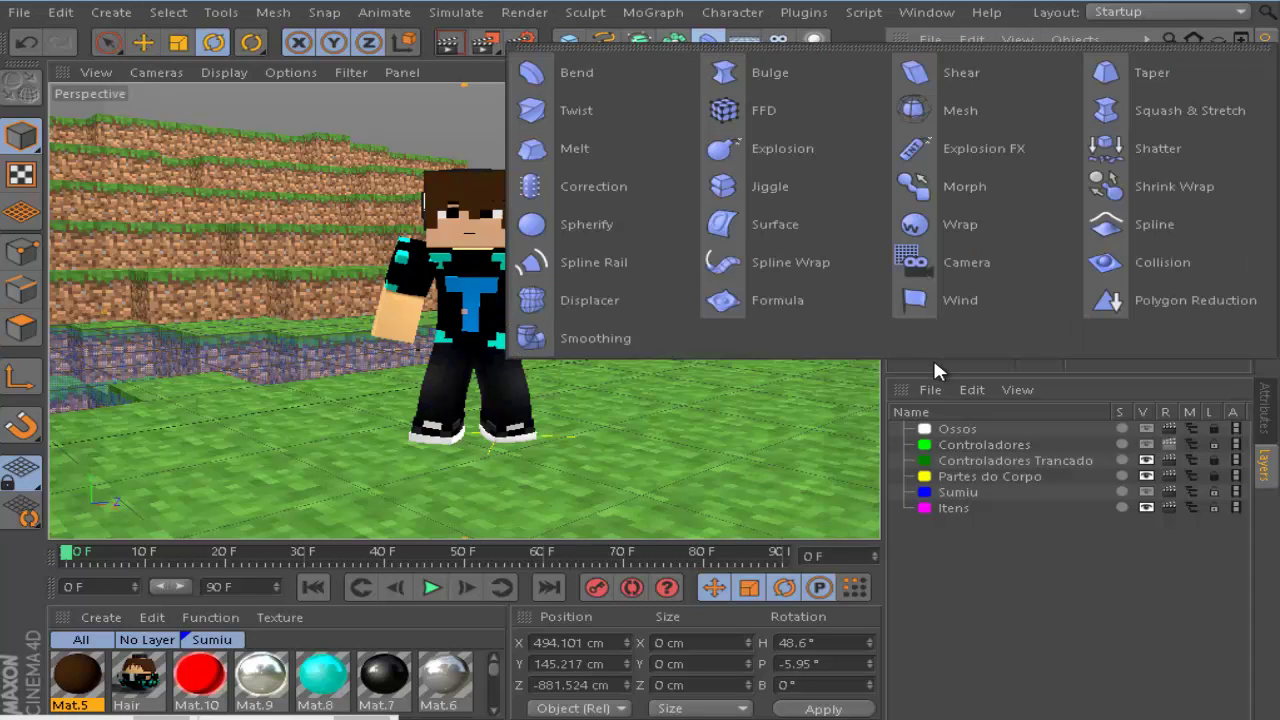
pyautogui.click(743, 43)
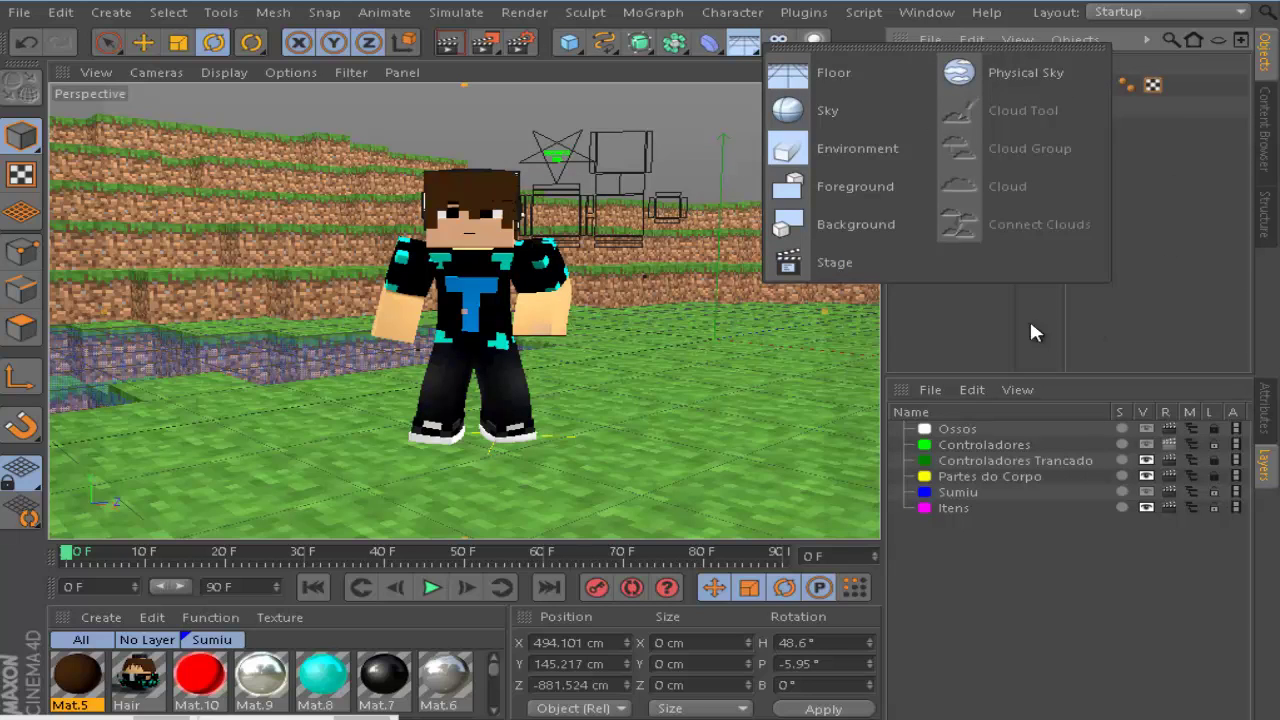
pyautogui.click(1000, 63)
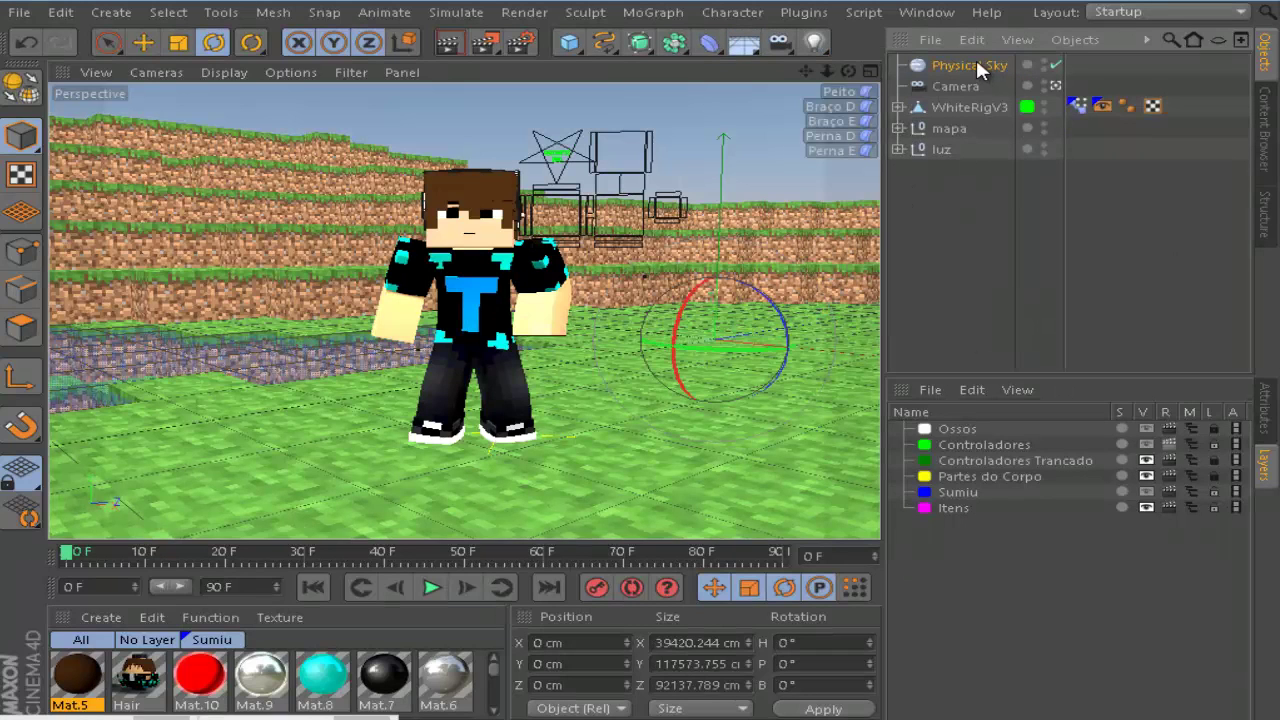
pyautogui.click(1266, 410)
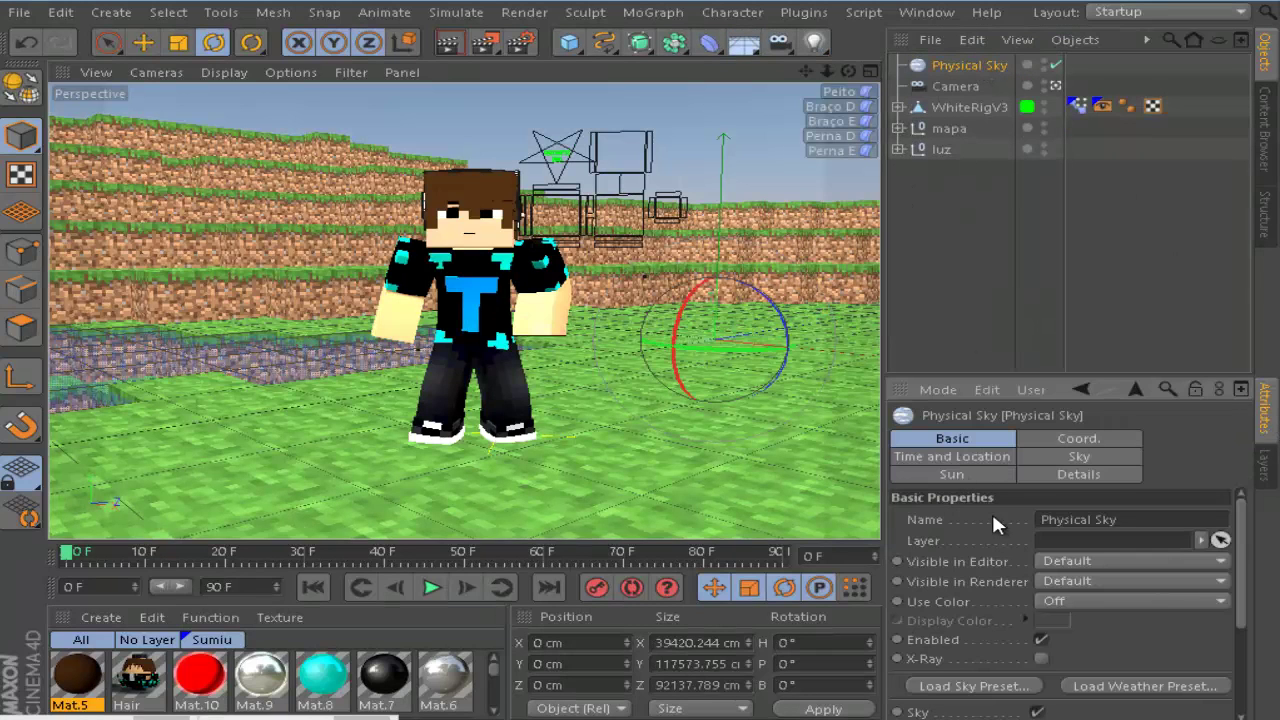
pyautogui.scroll(-4, 995, 560)
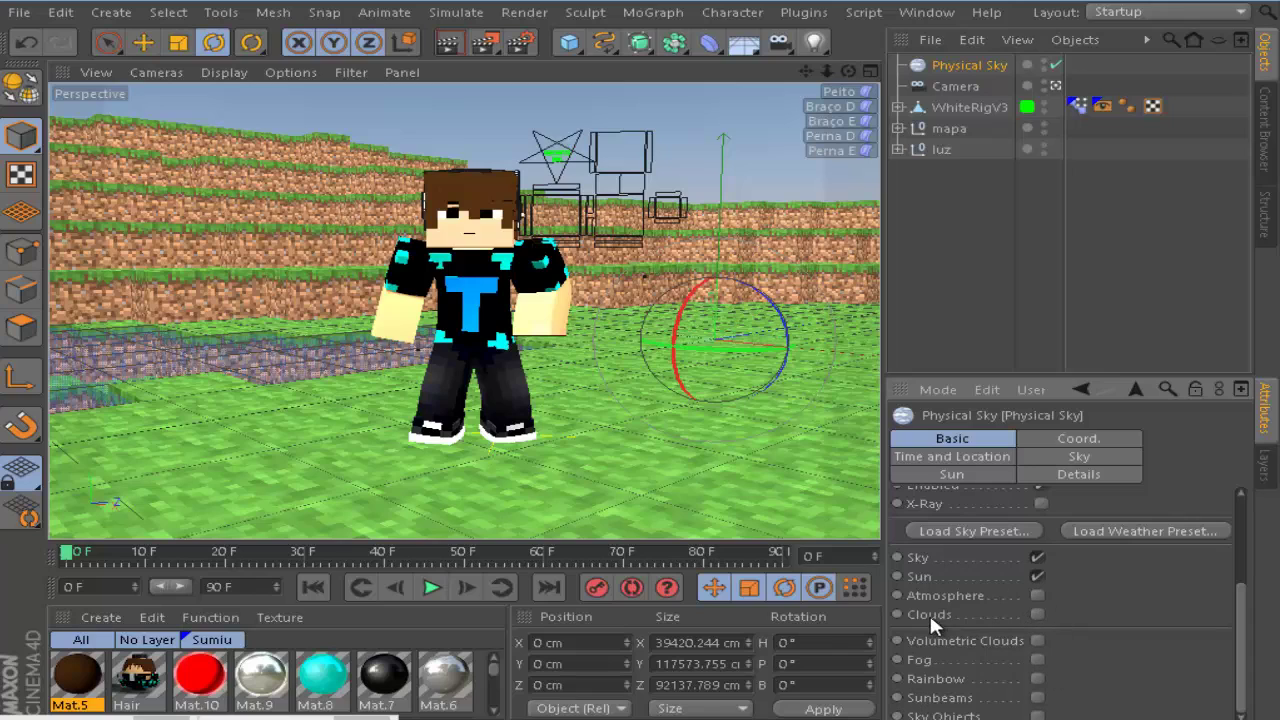
pyautogui.click(1038, 596)
pyautogui.click(1038, 632)
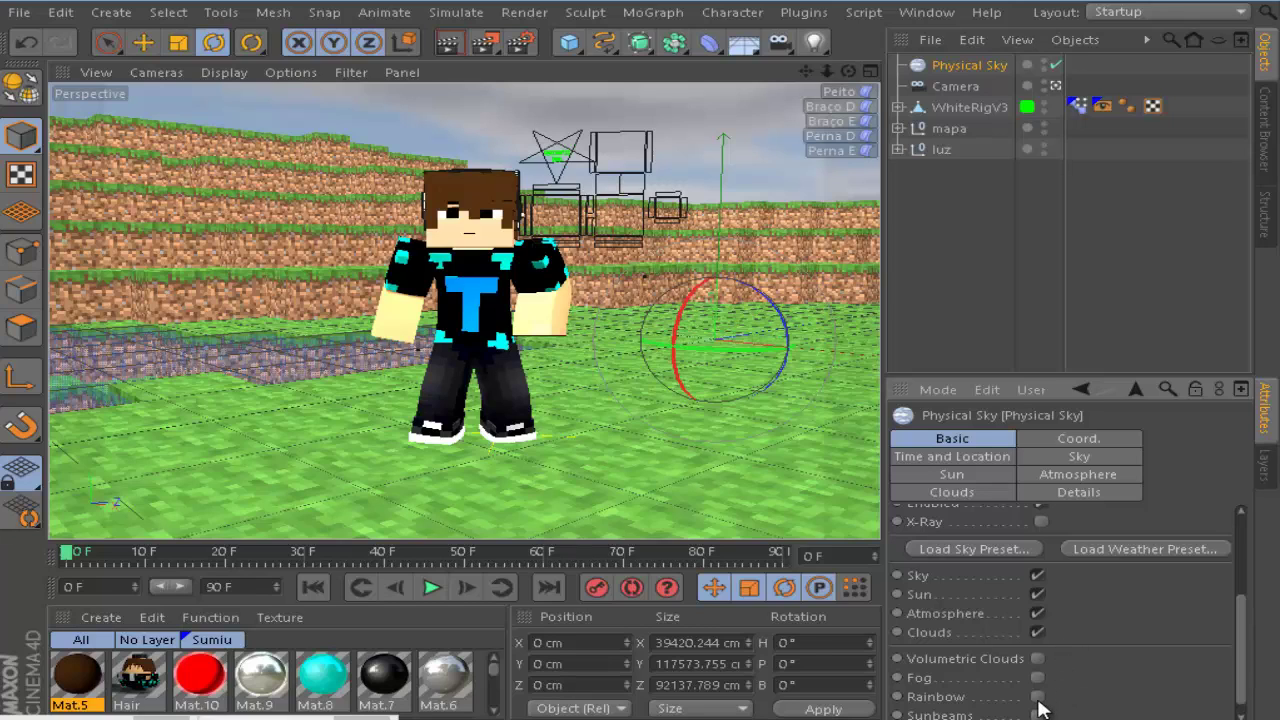
pyautogui.click(1040, 630)
pyautogui.click(1038, 613)
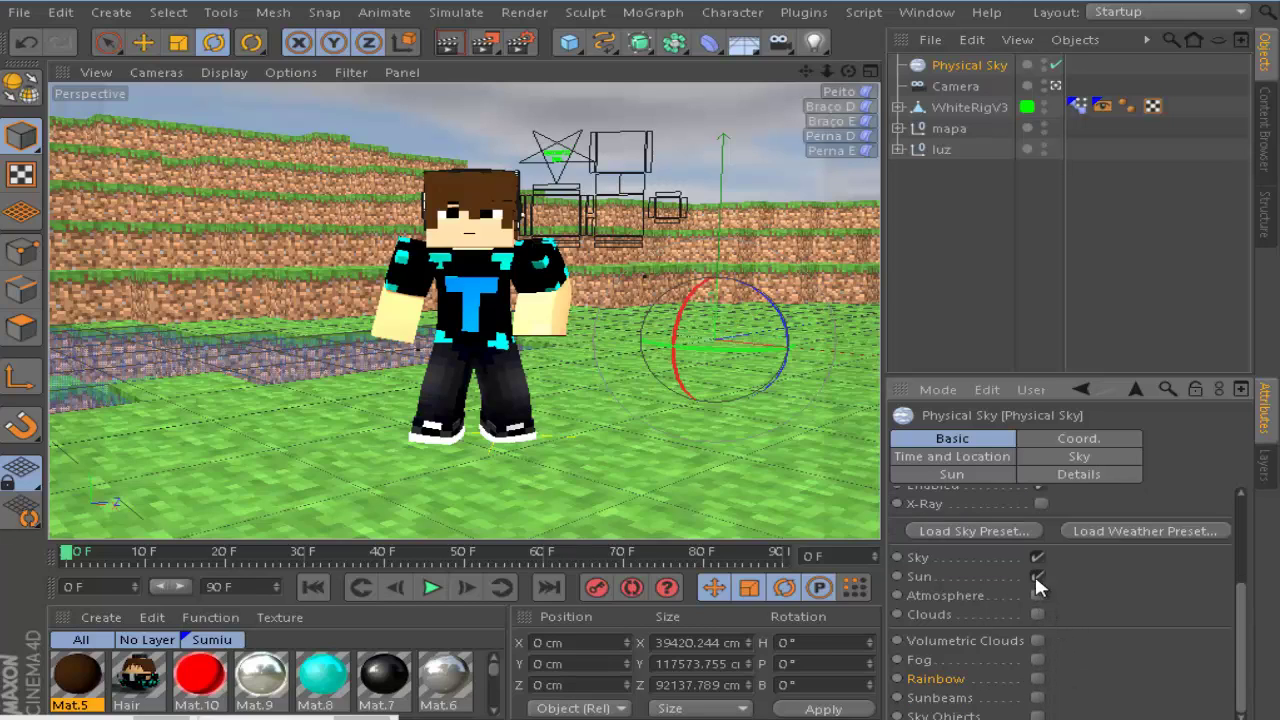
pyautogui.click(940, 65)
pyautogui.press('Delete')
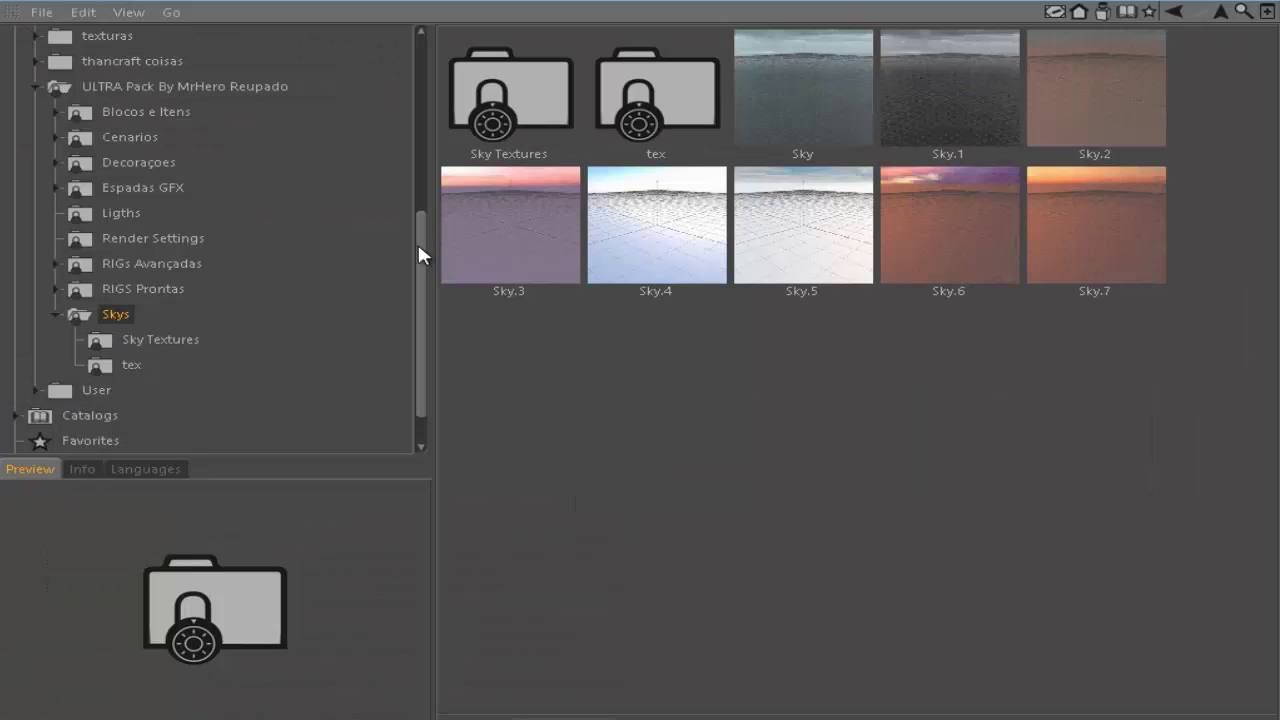
# - Load the Sky.5 preset from the ULTRA Pack's Skys folder into the scene and leave the Content Browser
pyautogui.click(139, 340)
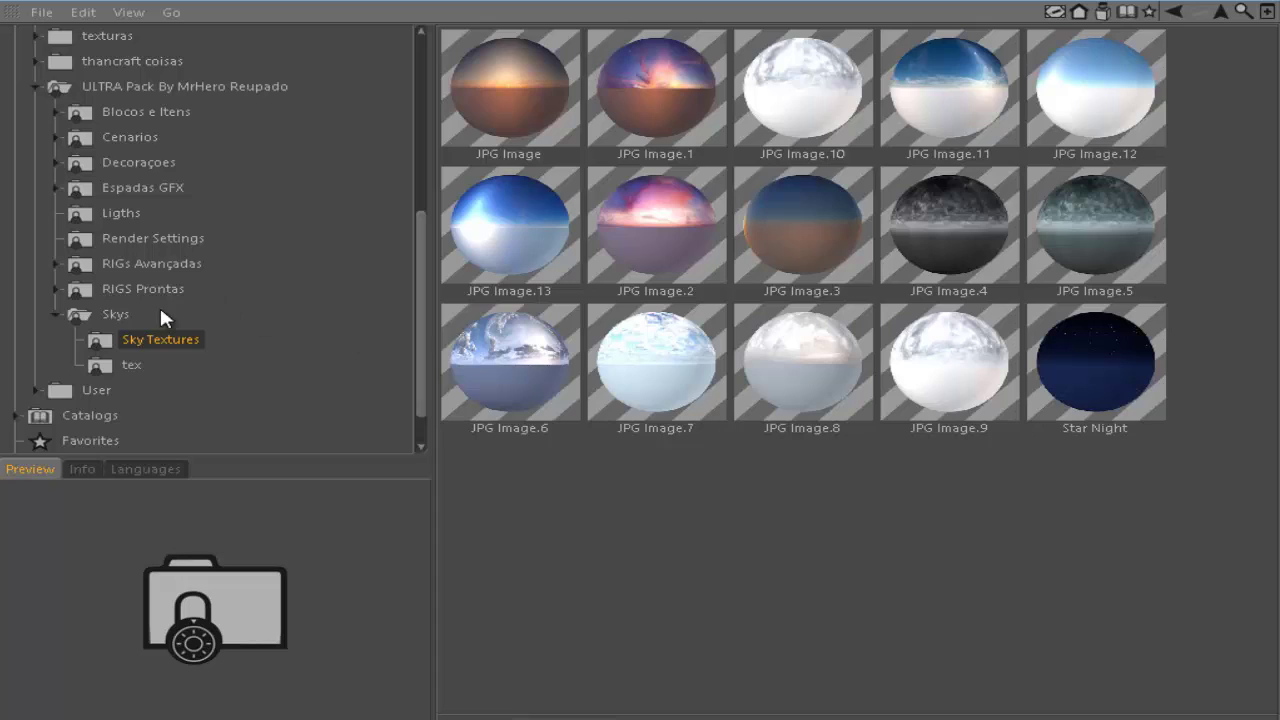
pyautogui.click(161, 313)
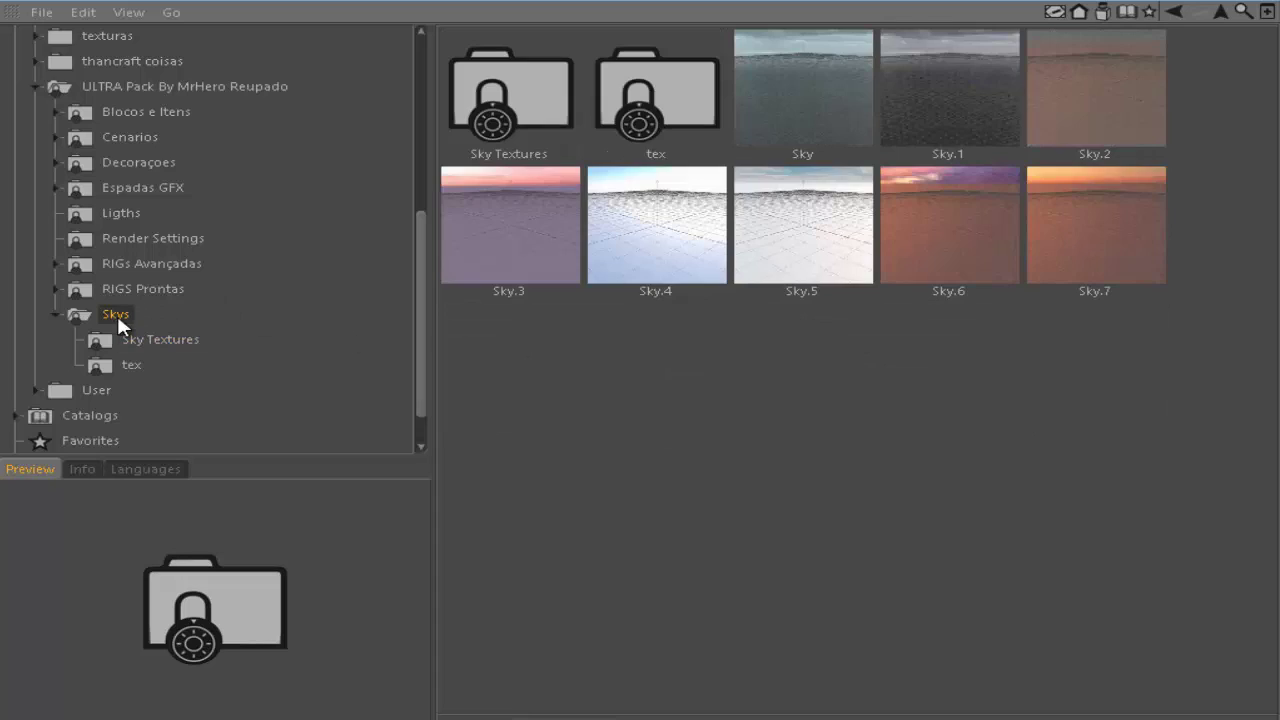
pyautogui.click(838, 199)
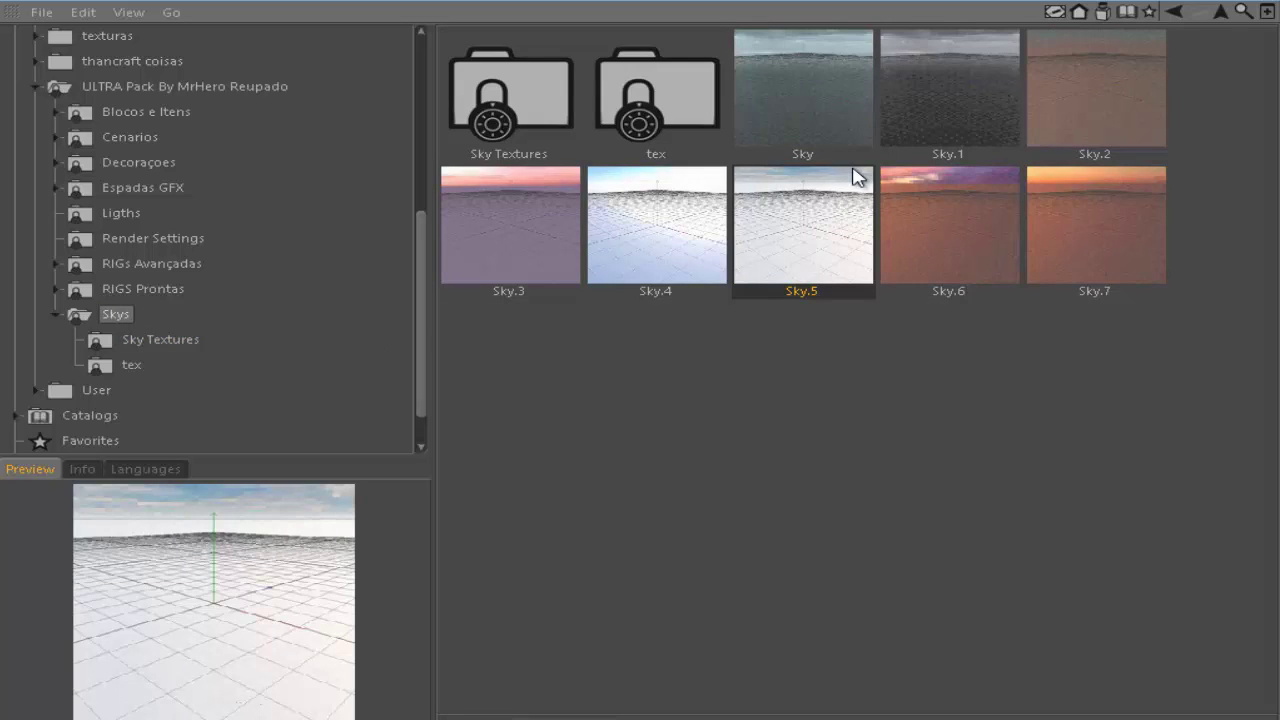
pyautogui.click(1178, 3)
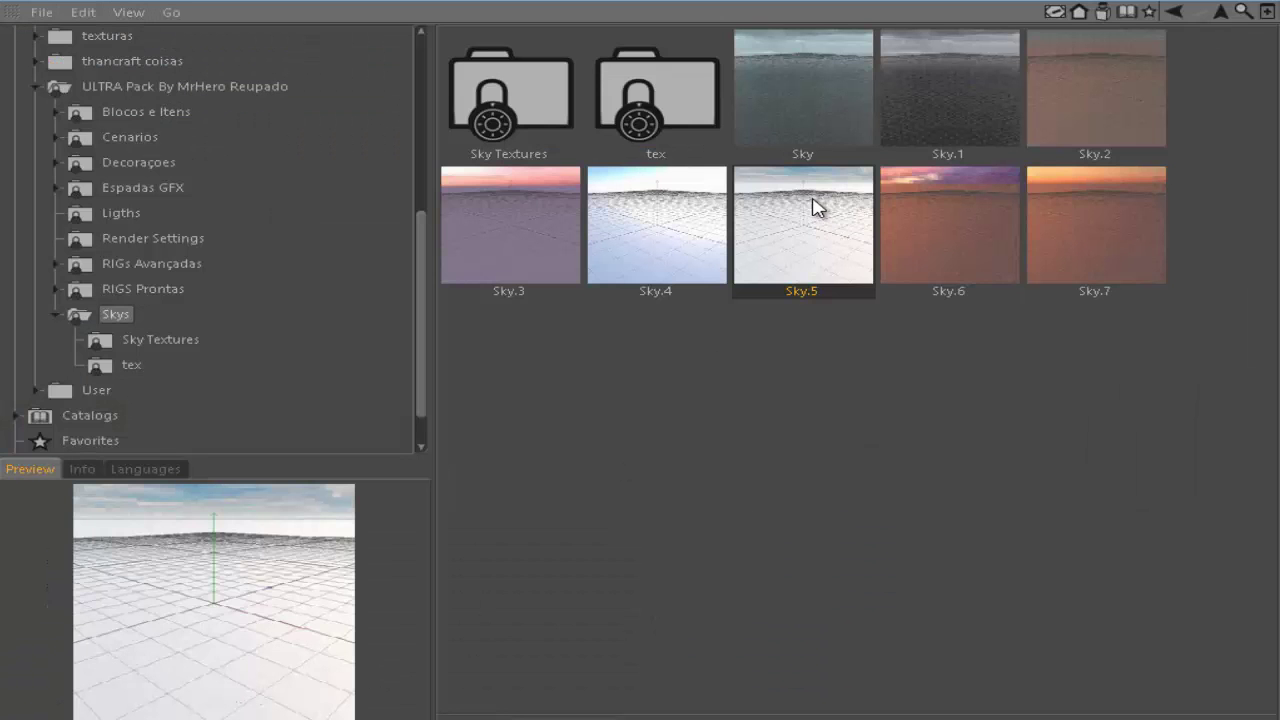
pyautogui.rightClick(815, 200)
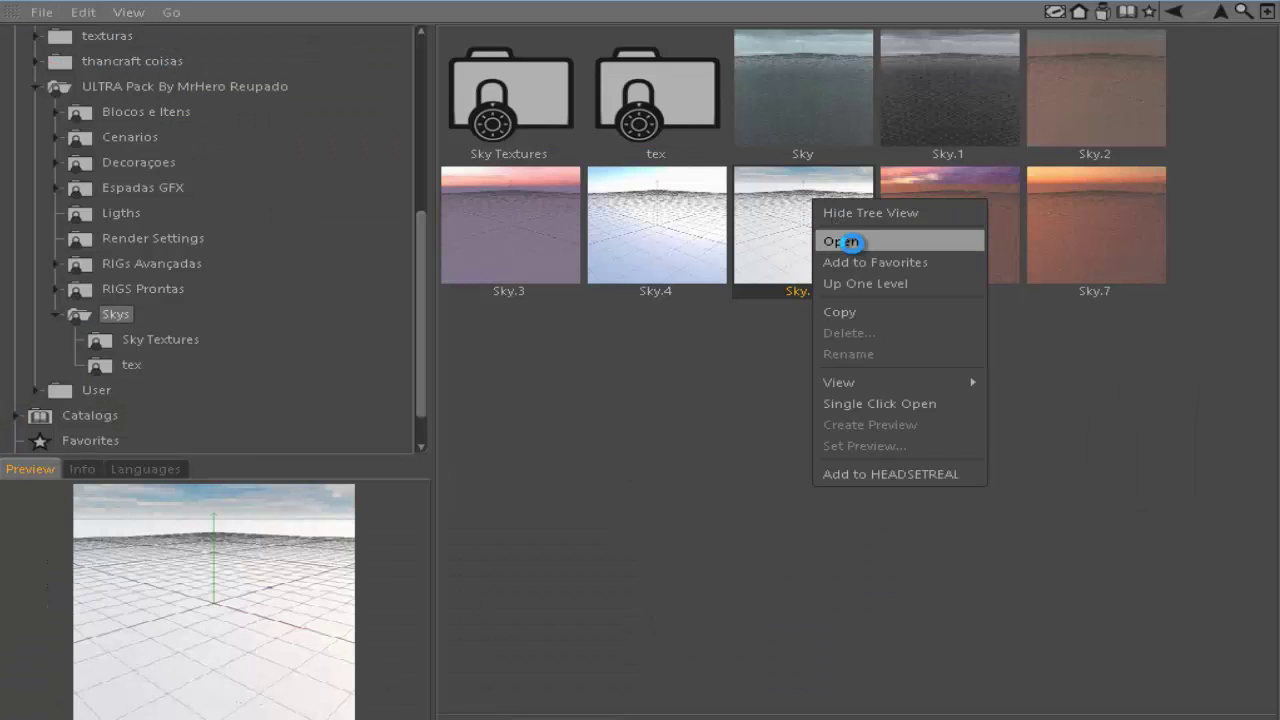
pyautogui.click(845, 242)
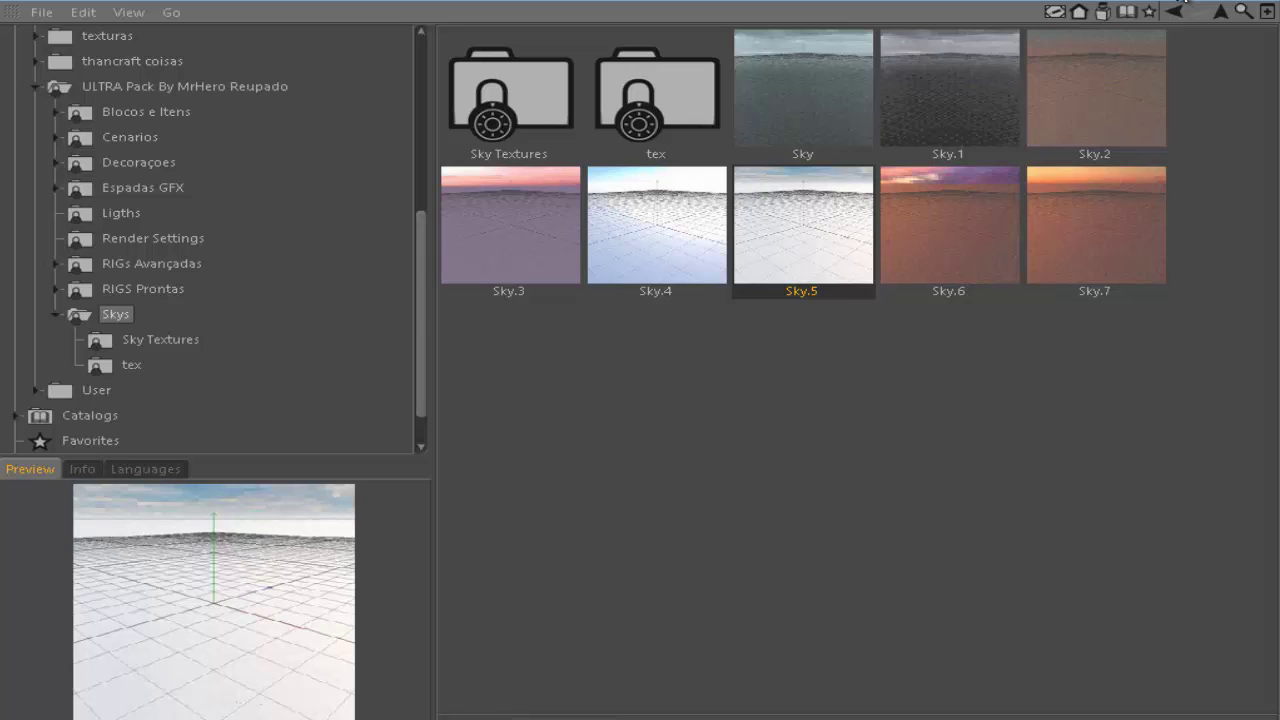
pyautogui.click(1180, 1)
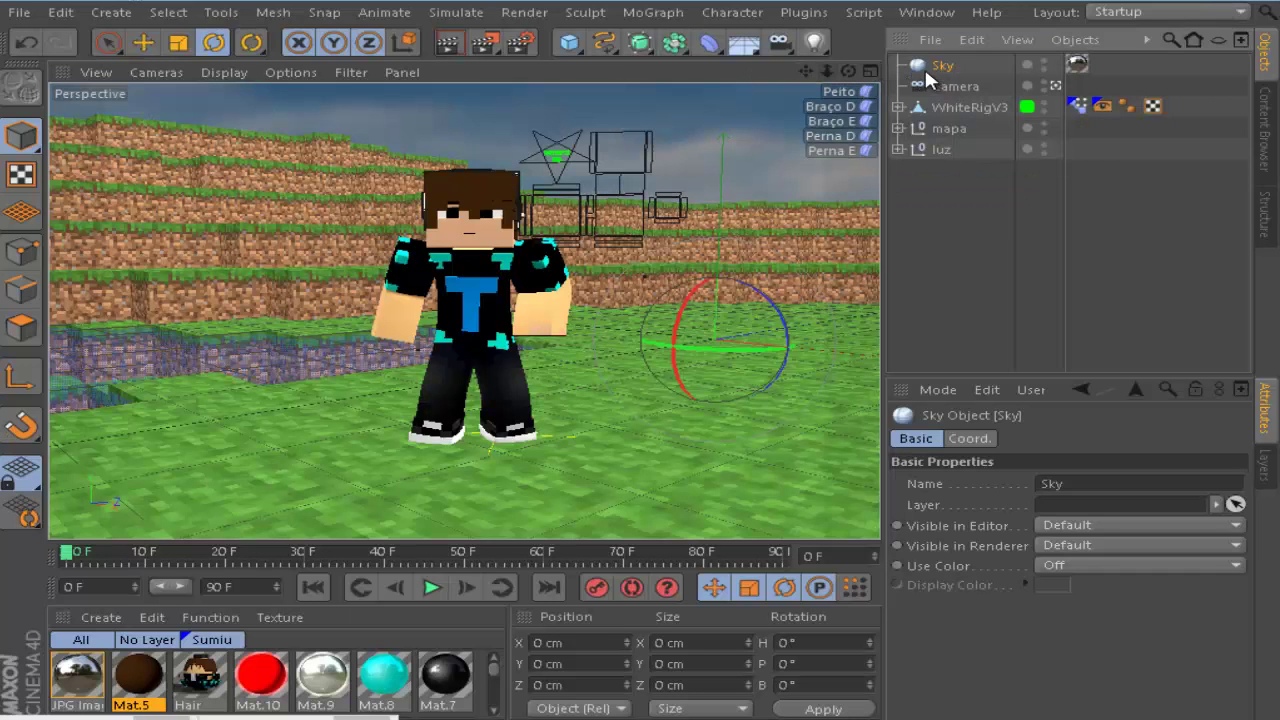
# - Rotate the sky object to a heading of about -166° to bring its clouds behind the character
pyautogui.moveTo(760, 349); pyautogui.dragTo(335, 374)
pyautogui.click(335, 374)
pyautogui.click(943, 65)
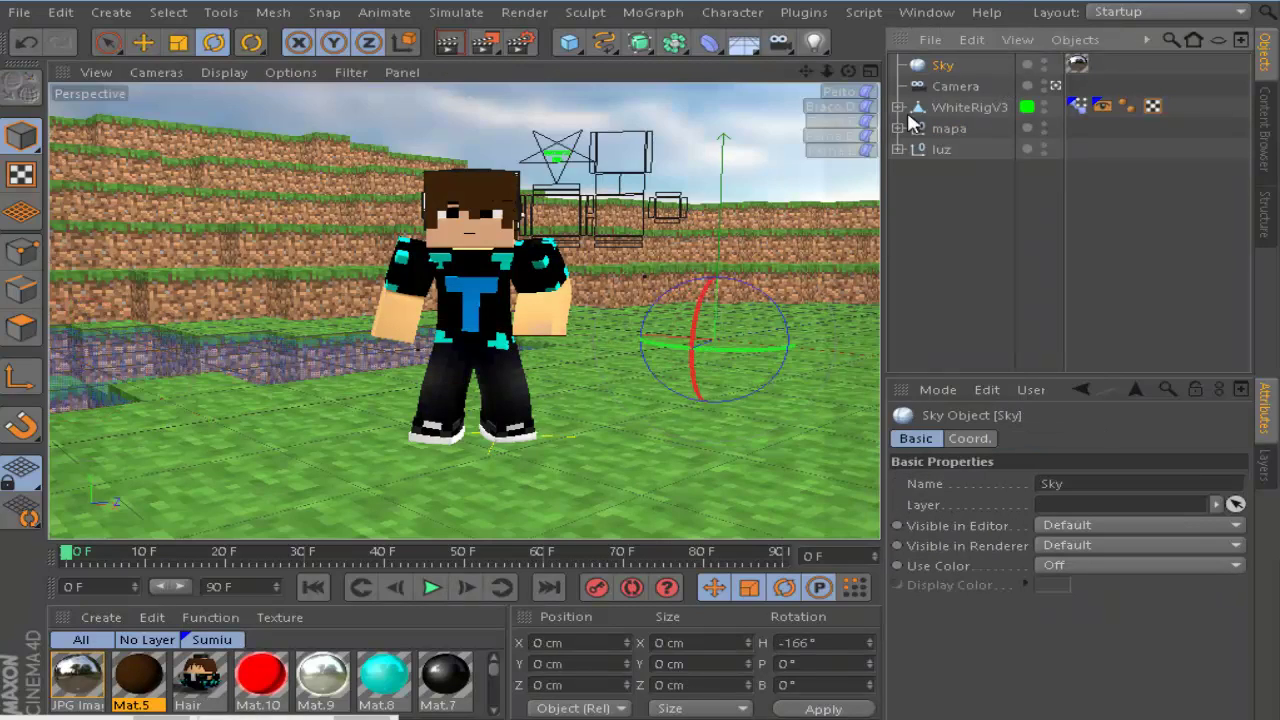
pyautogui.moveTo(731, 354); pyautogui.dragTo(748, 349)
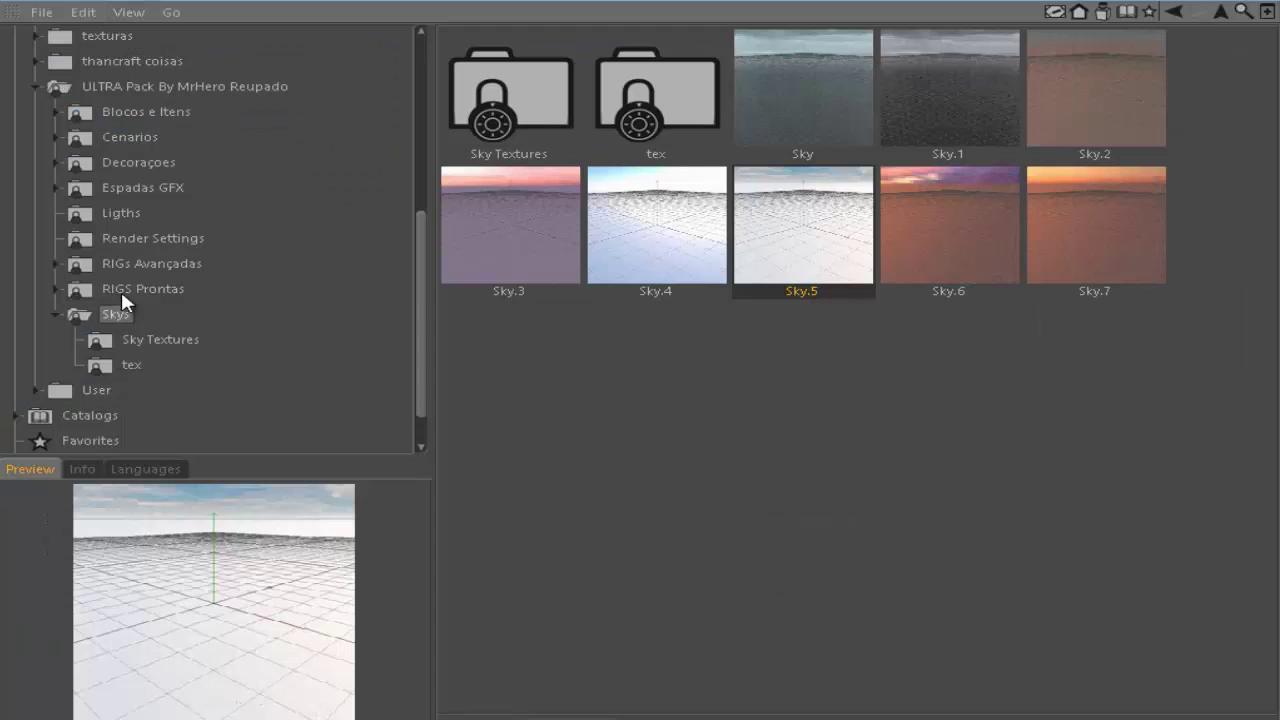
# - Load the wallpaper render settings preset from the ULTRA Pack's Render Settings folder
pyautogui.click(60, 314)
pyautogui.click(137, 289)
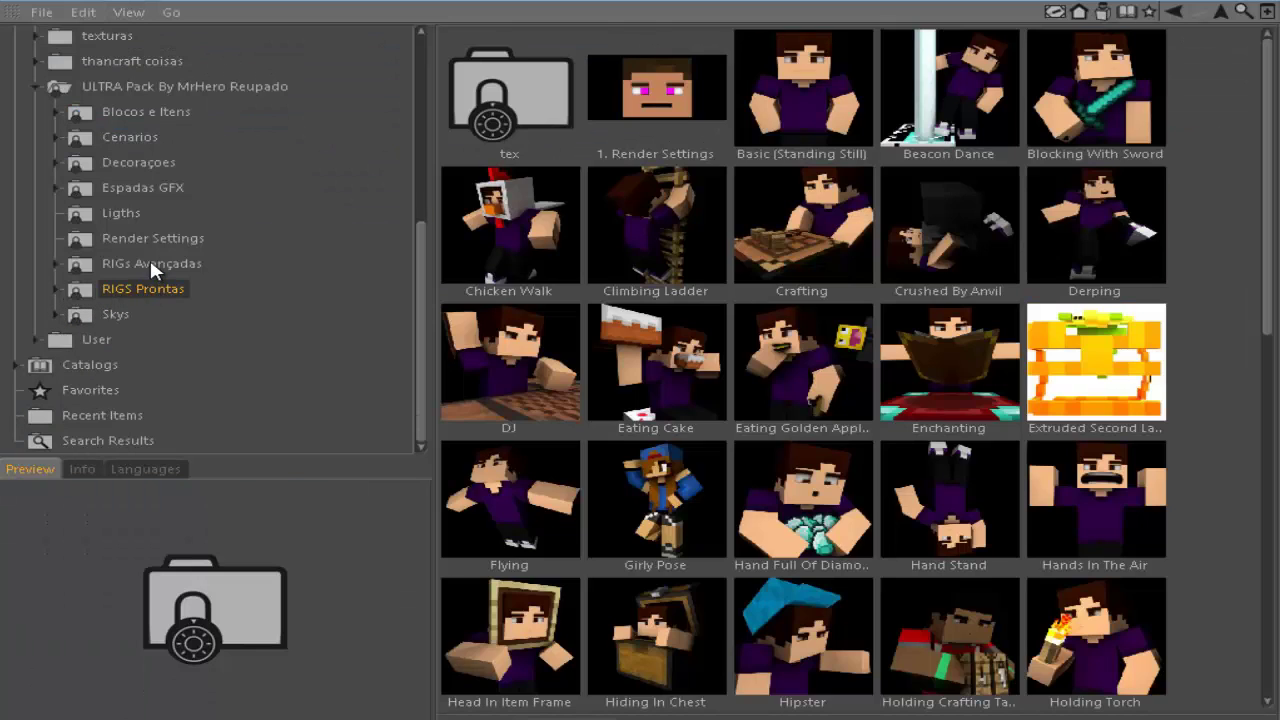
pyautogui.click(151, 259)
pyautogui.click(165, 242)
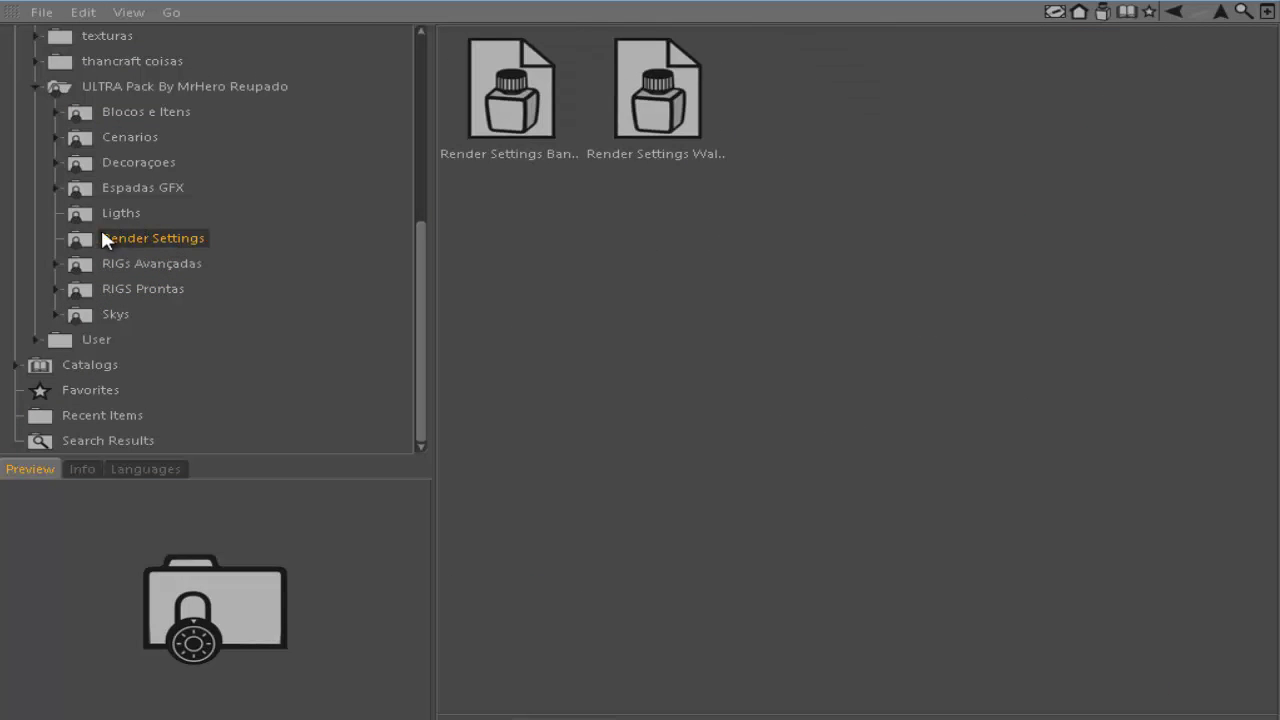
pyautogui.rightClick(628, 88)
pyautogui.click(768, 145)
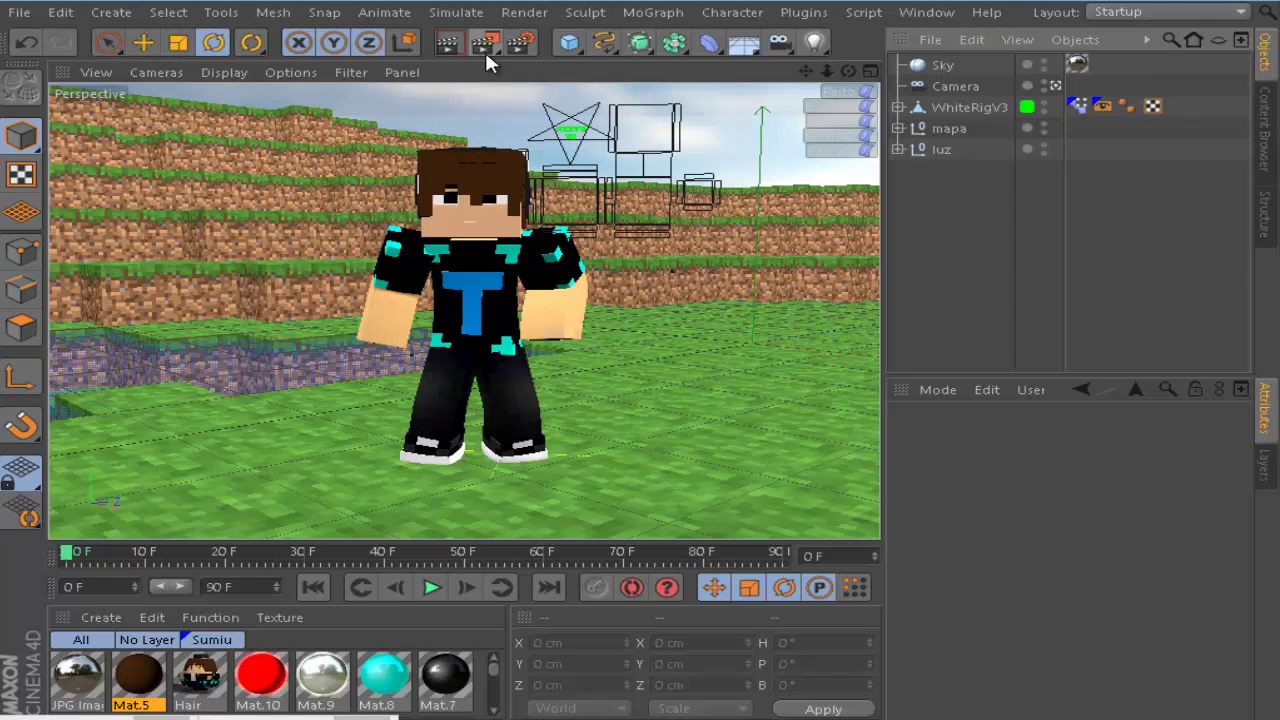
# - Examine the loaded render settings, including Global Illumination, Lens Effects, Ambient Occlusion, Stereoscopic, Multi-Pass and Save
pyautogui.click(534, 40)
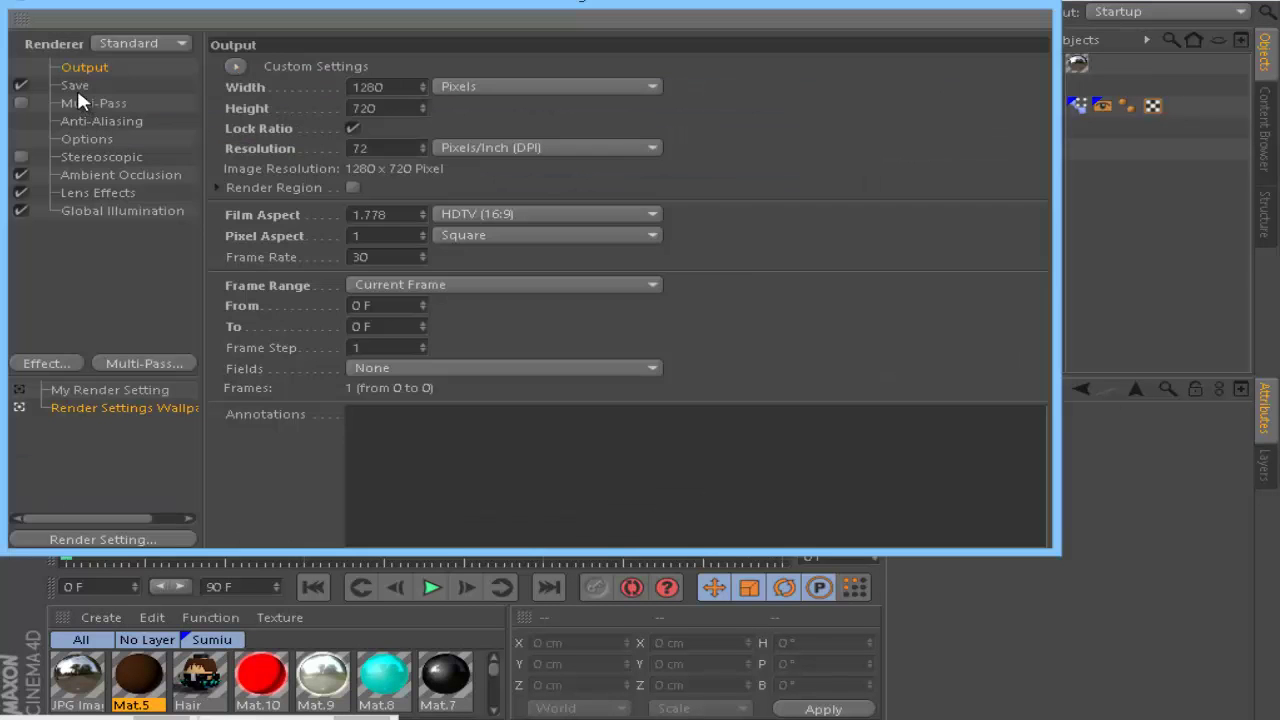
pyautogui.click(102, 213)
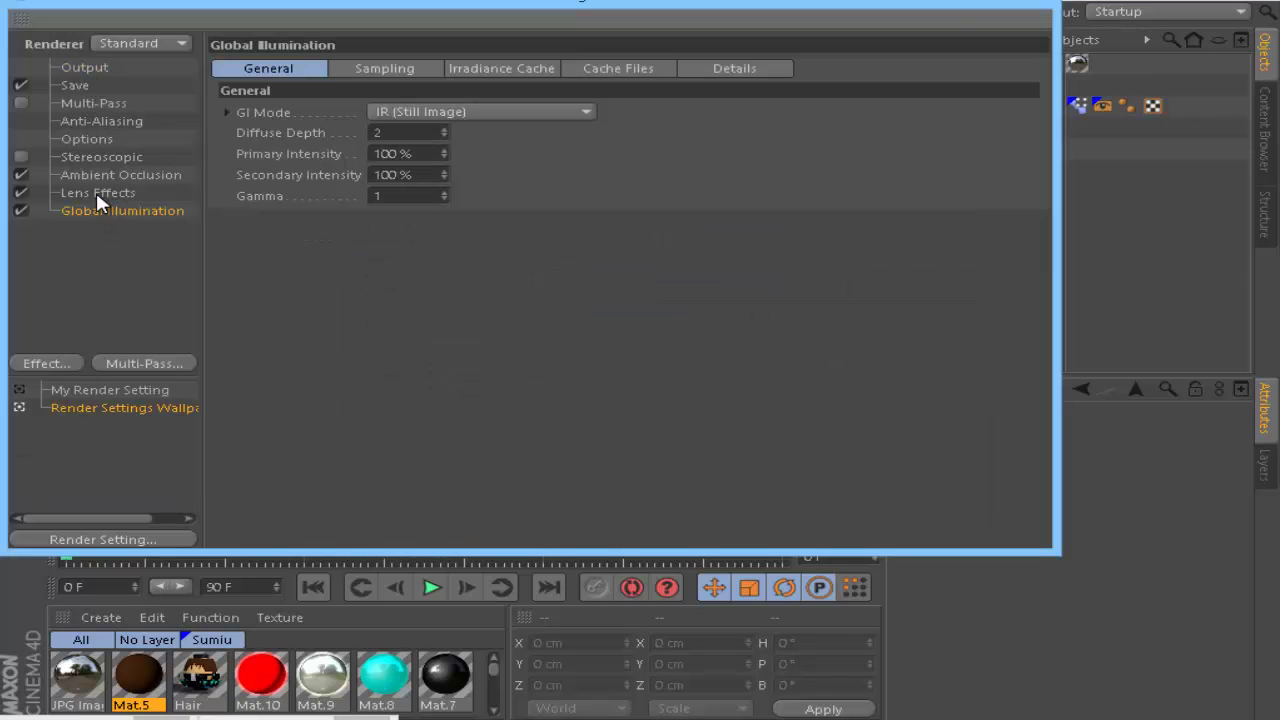
pyautogui.click(97, 195)
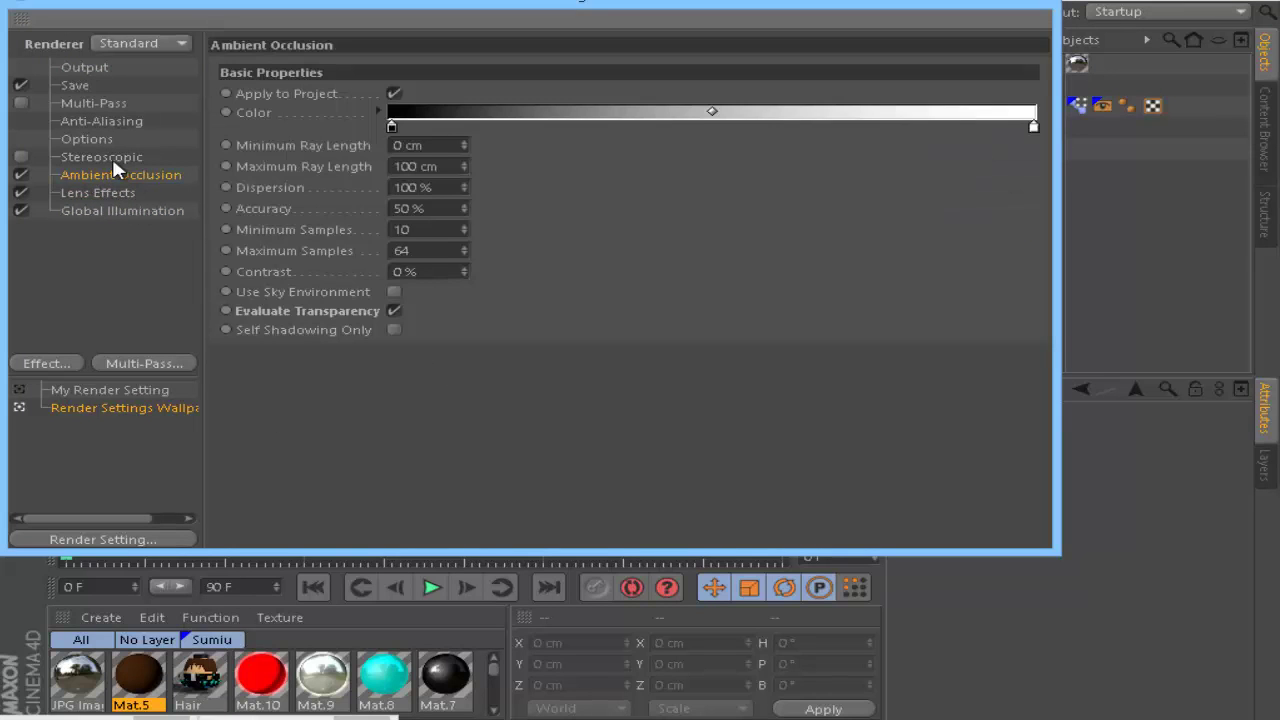
pyautogui.click(45, 363)
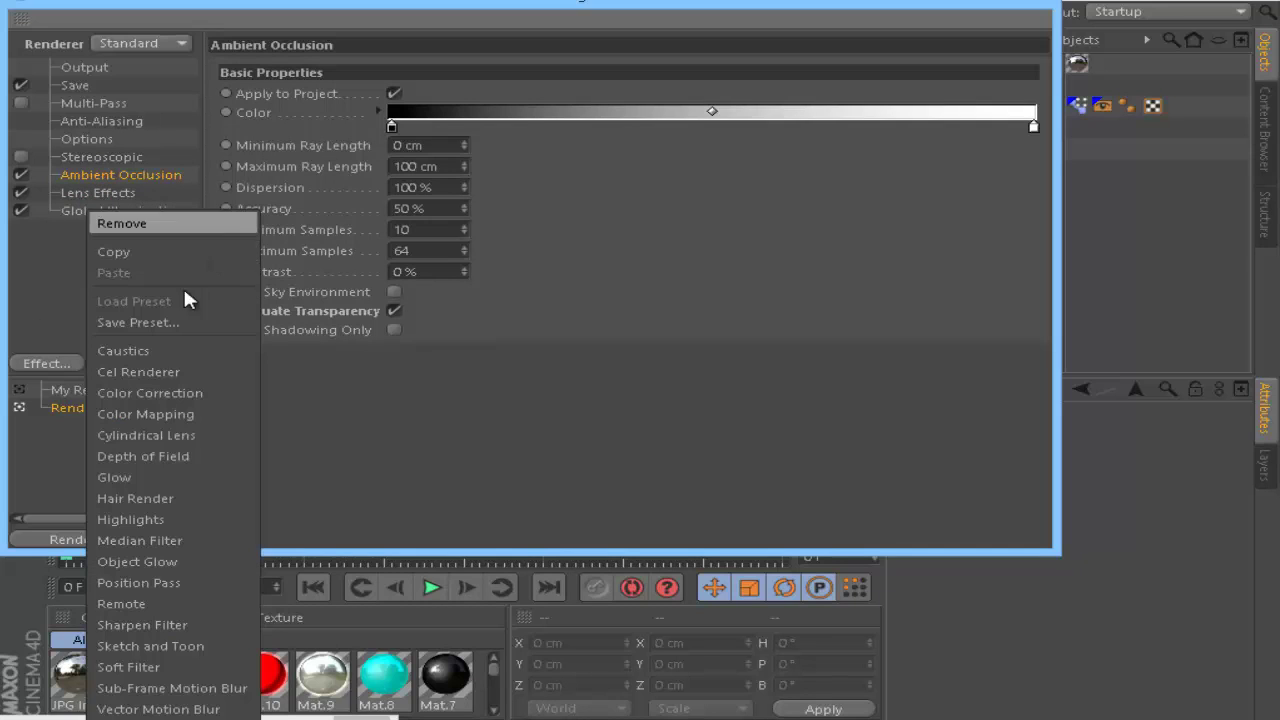
pyautogui.click(340, 368)
pyautogui.click(80, 158)
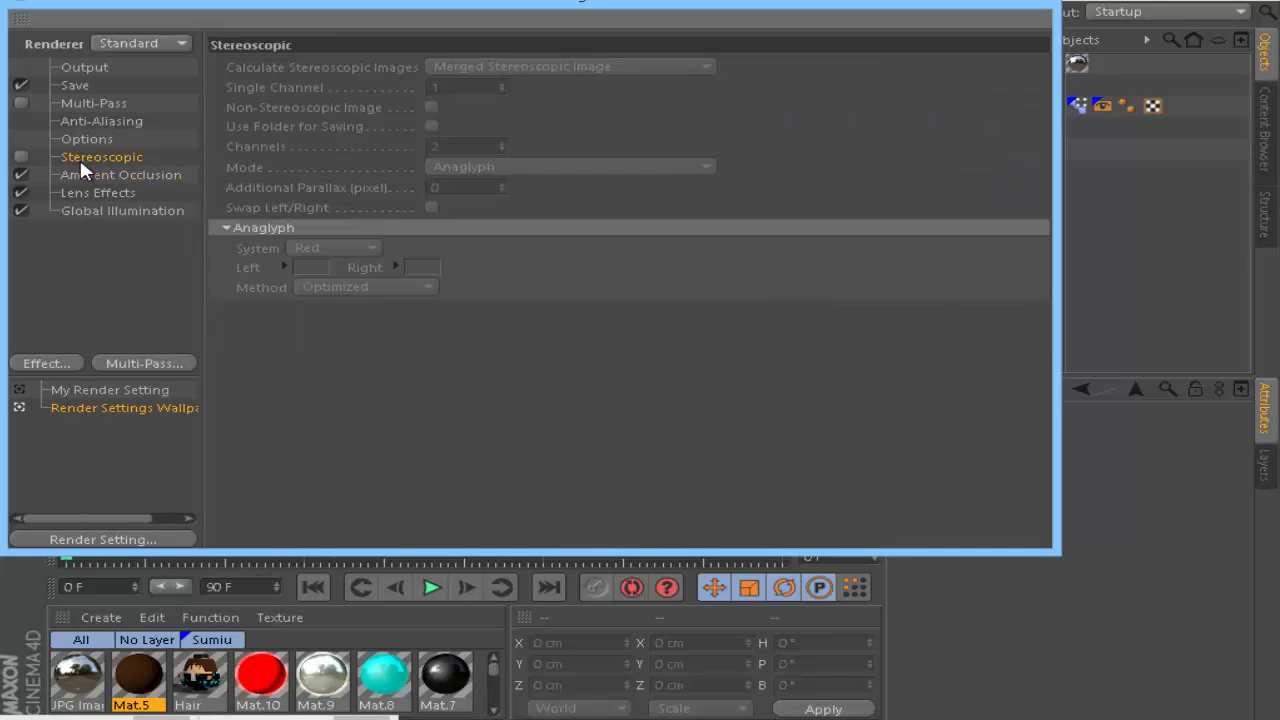
pyautogui.click(89, 104)
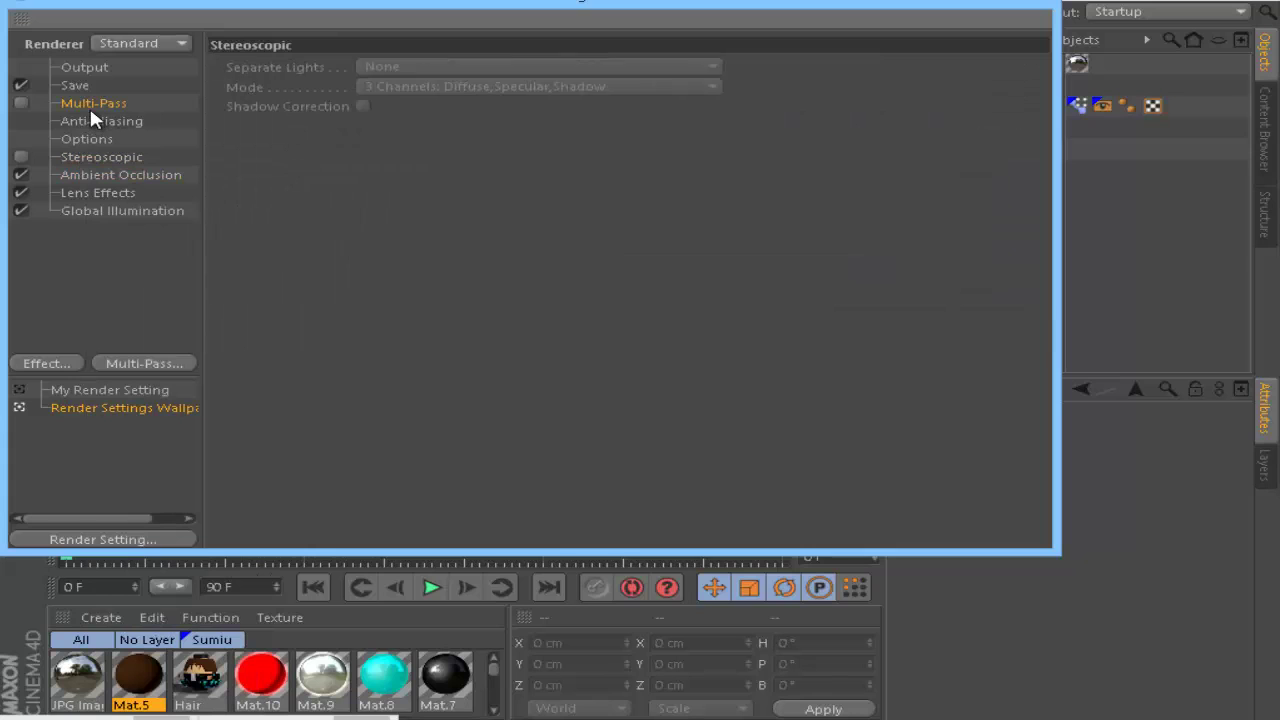
pyautogui.click(62, 86)
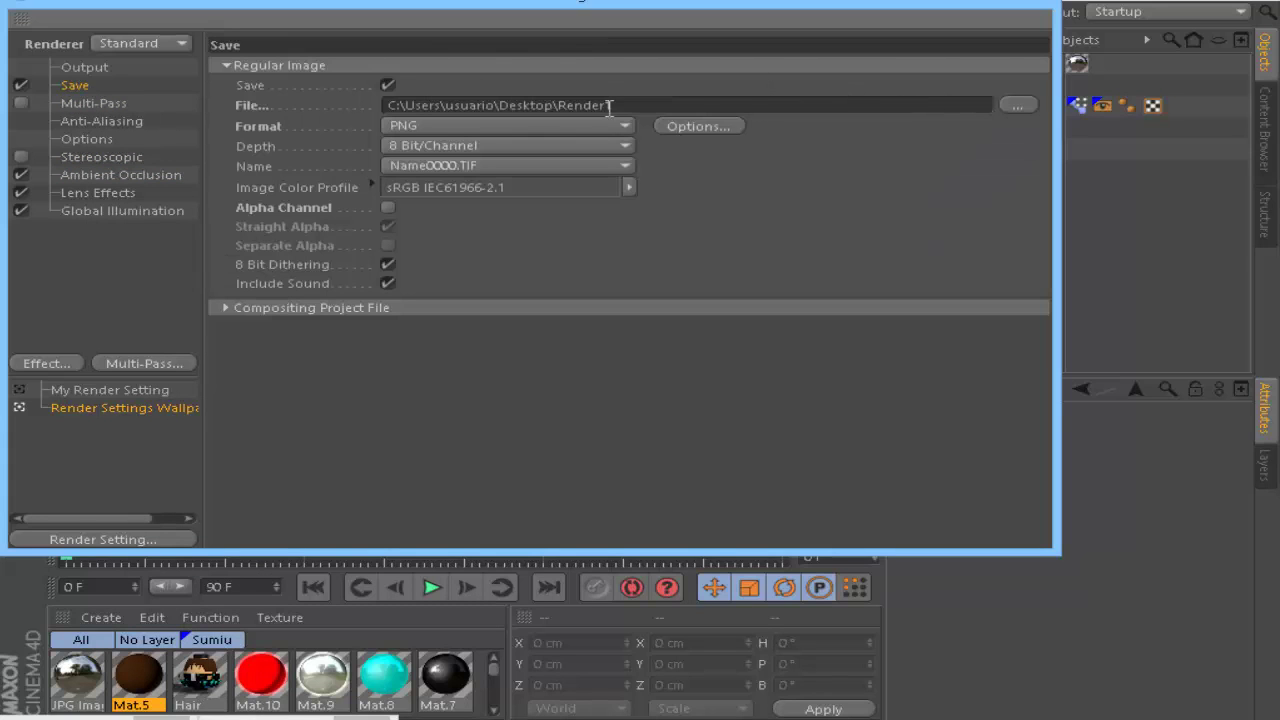
# - Examine the render output's width, height and frame range settings
pyautogui.click(88, 68)
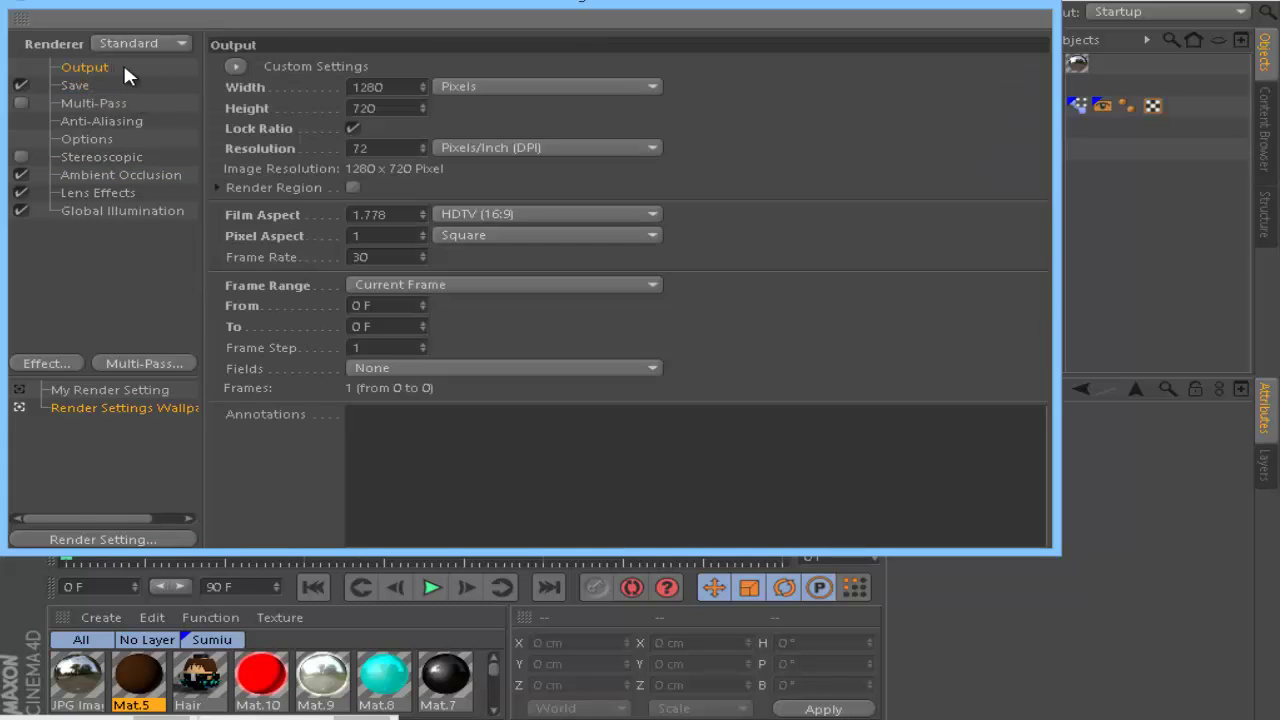
pyautogui.click(396, 87)
pyautogui.click(385, 108)
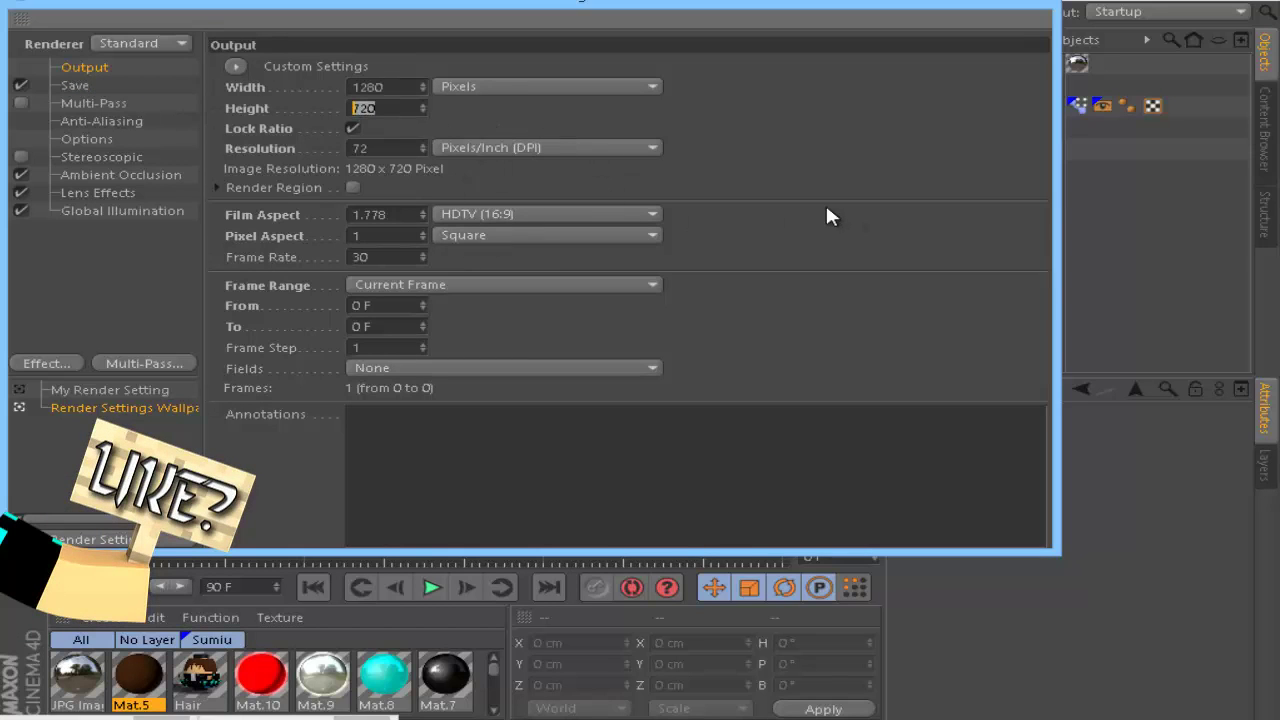
pyautogui.click(422, 285)
pyautogui.click(75, 77)
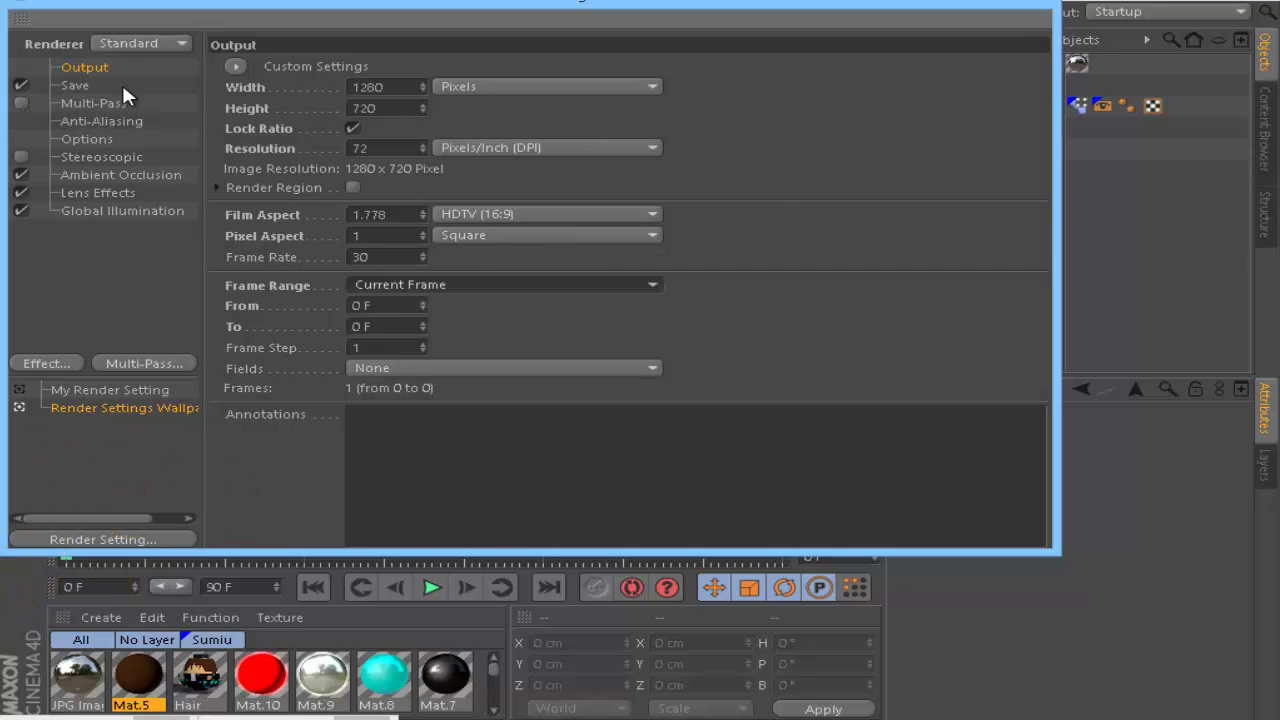
# - Set the render to save as Render1 on the desktop with 8 Bit/Channel depth, and close the render settings
pyautogui.click(72, 85)
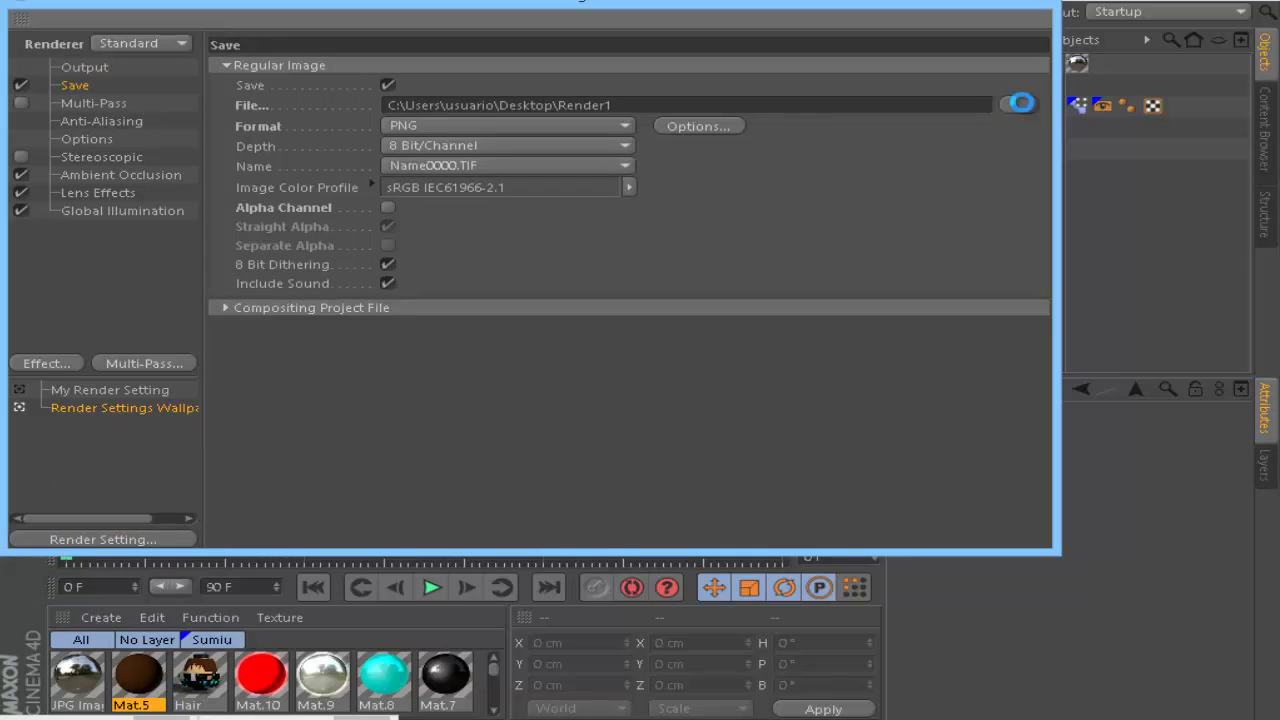
pyautogui.click(1018, 105)
pyautogui.click(140, 245)
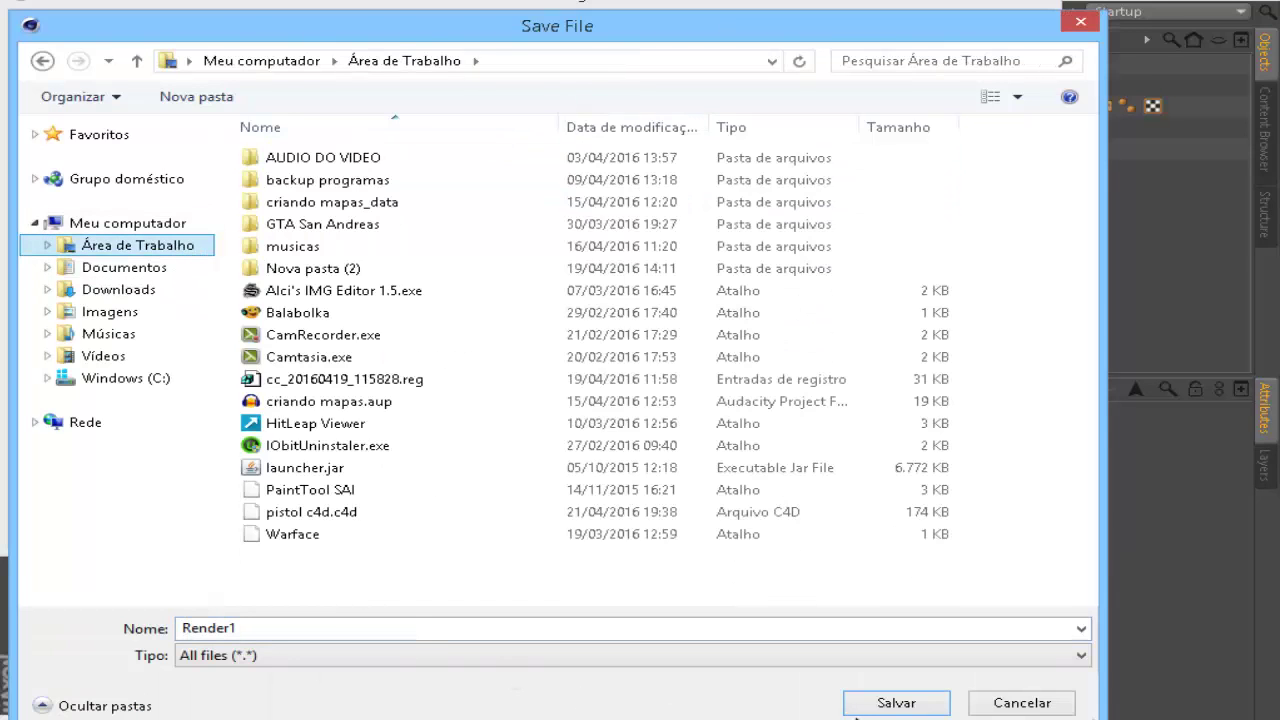
pyautogui.click(896, 703)
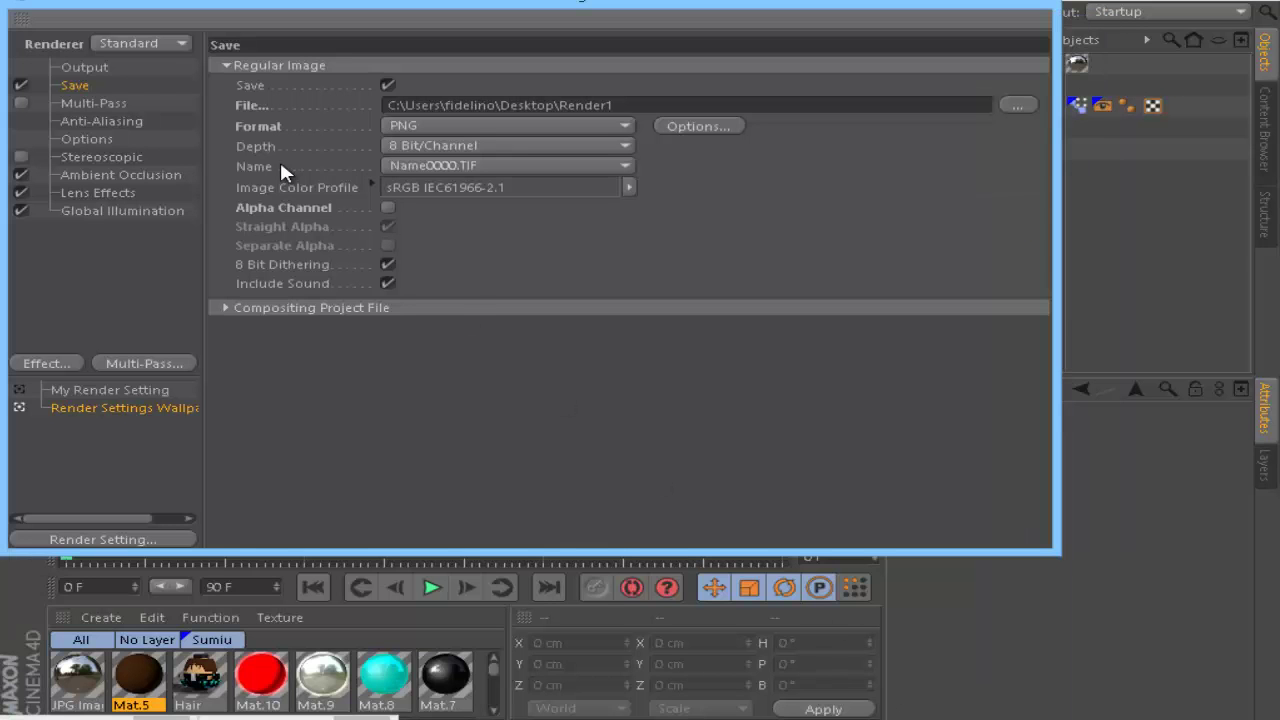
pyautogui.click(414, 150)
pyautogui.click(441, 174)
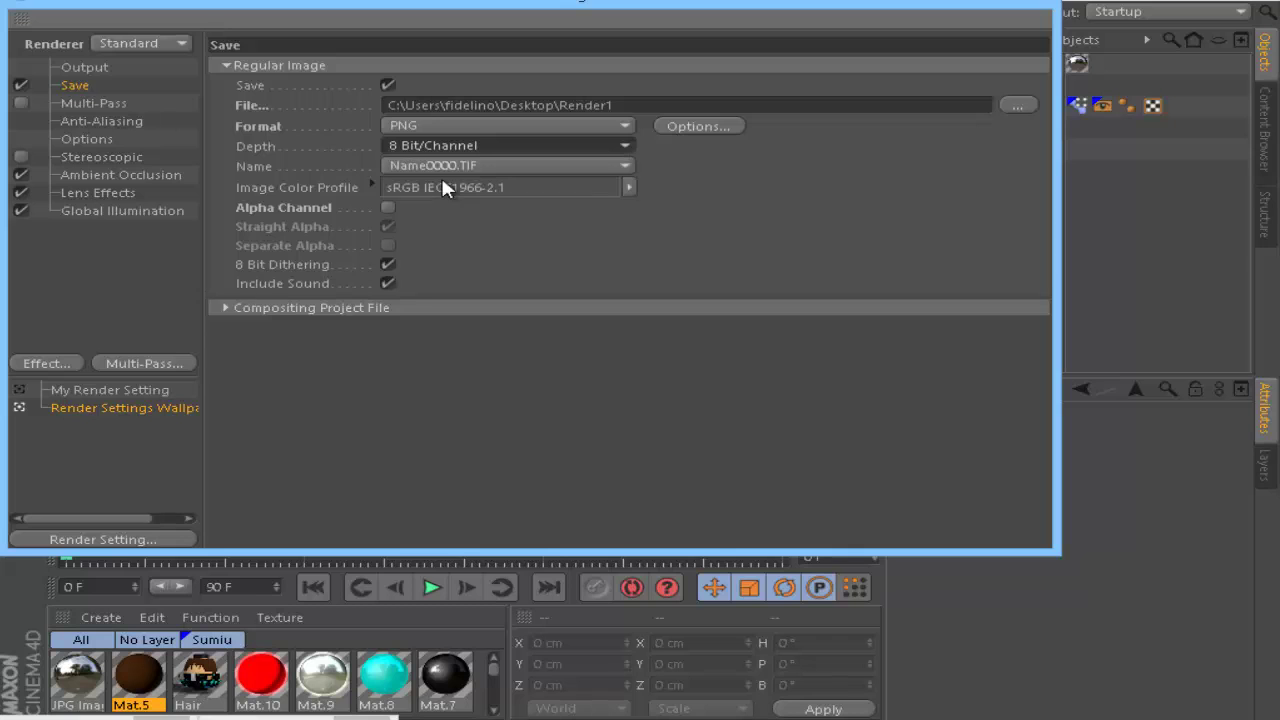
pyautogui.click(1015, 2)
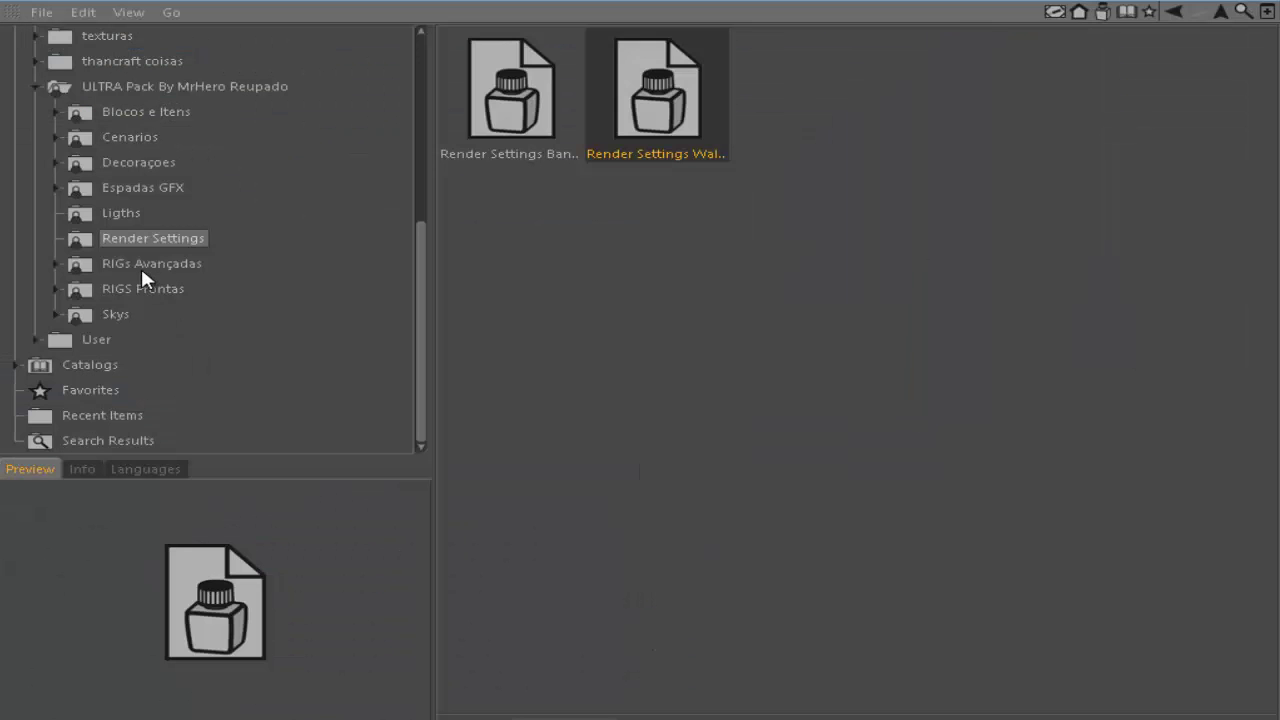
# - Add the Lightv3 lighting preset from the ULTRA Pack's Ligths folder to the scene
pyautogui.click(122, 214)
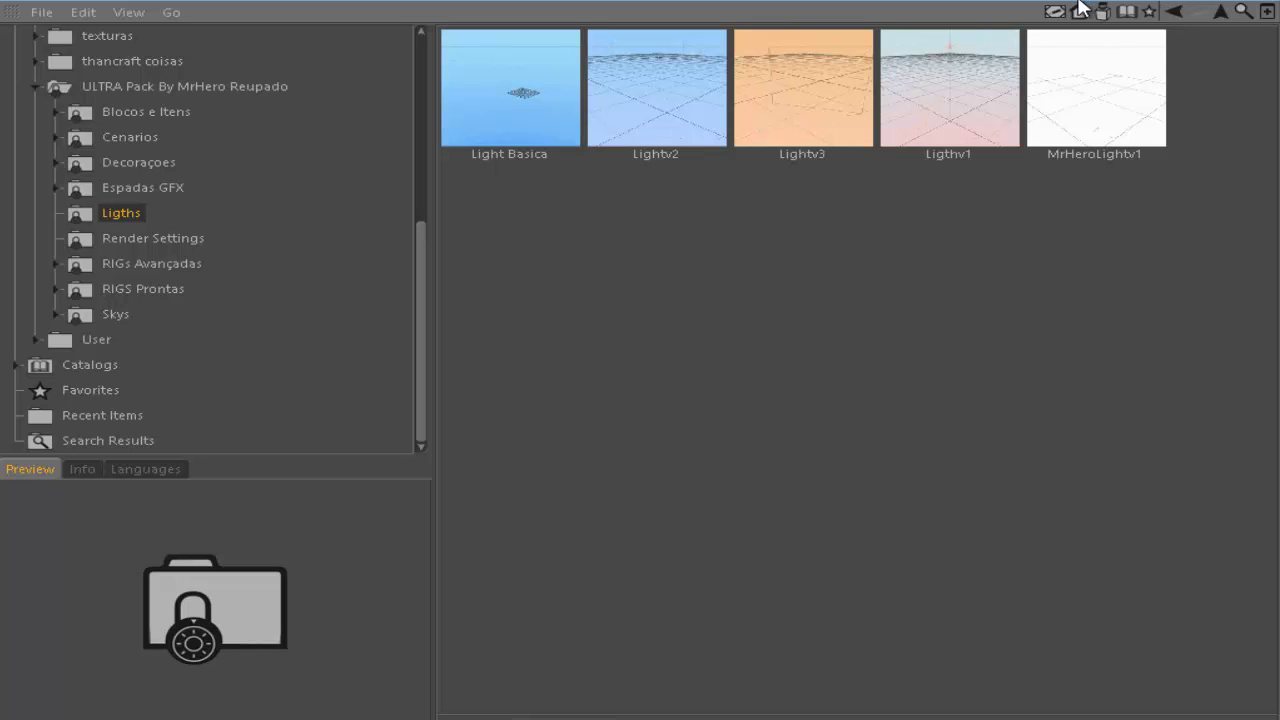
pyautogui.click(1270, 0)
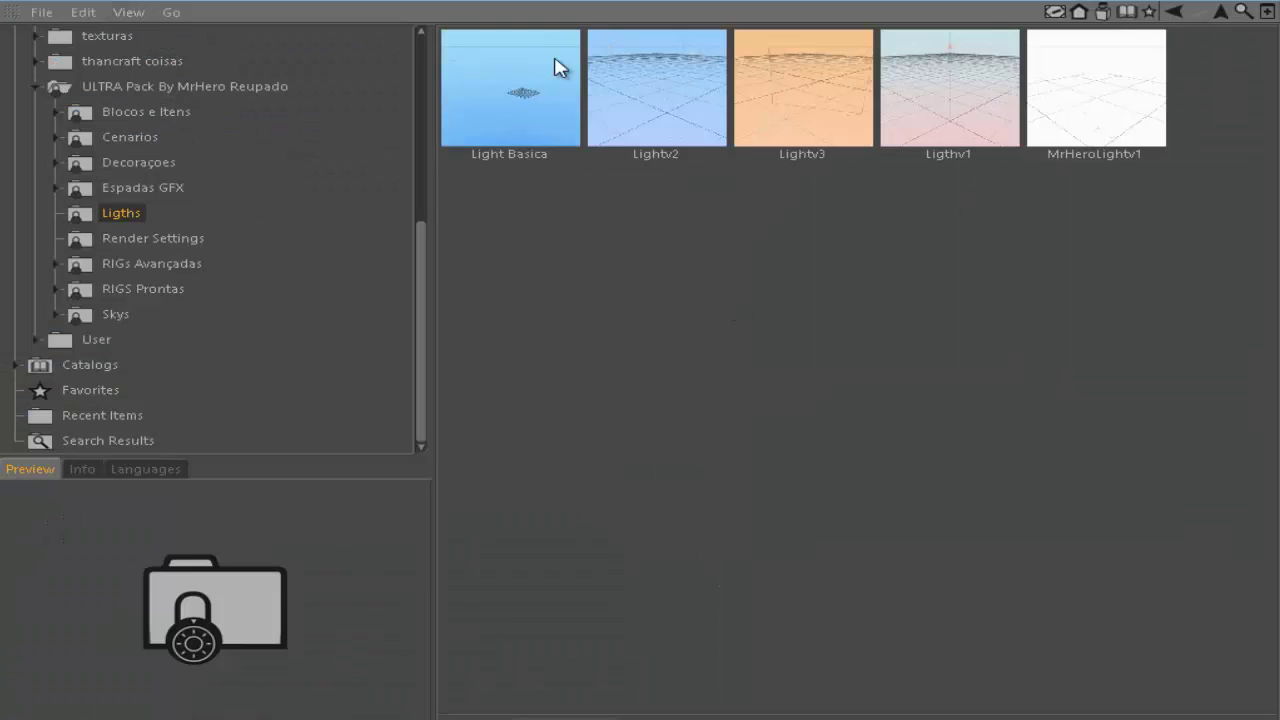
pyautogui.click(550, 68)
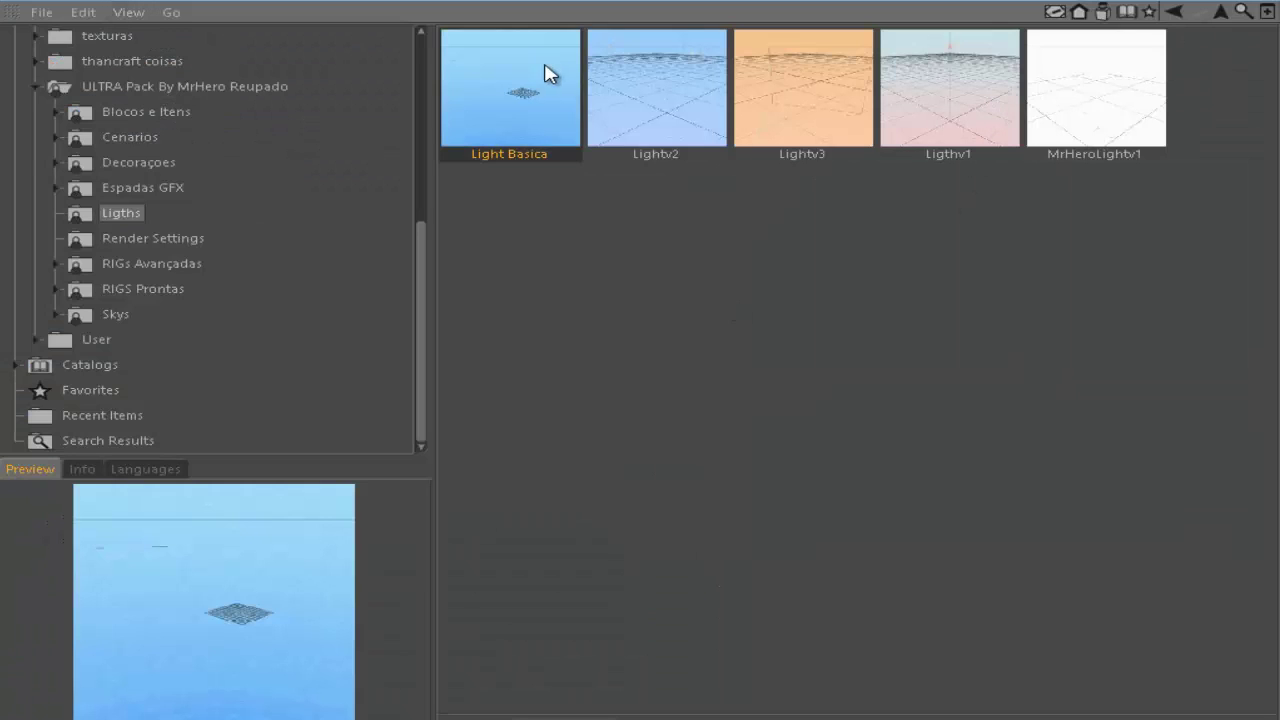
pyautogui.click(703, 88)
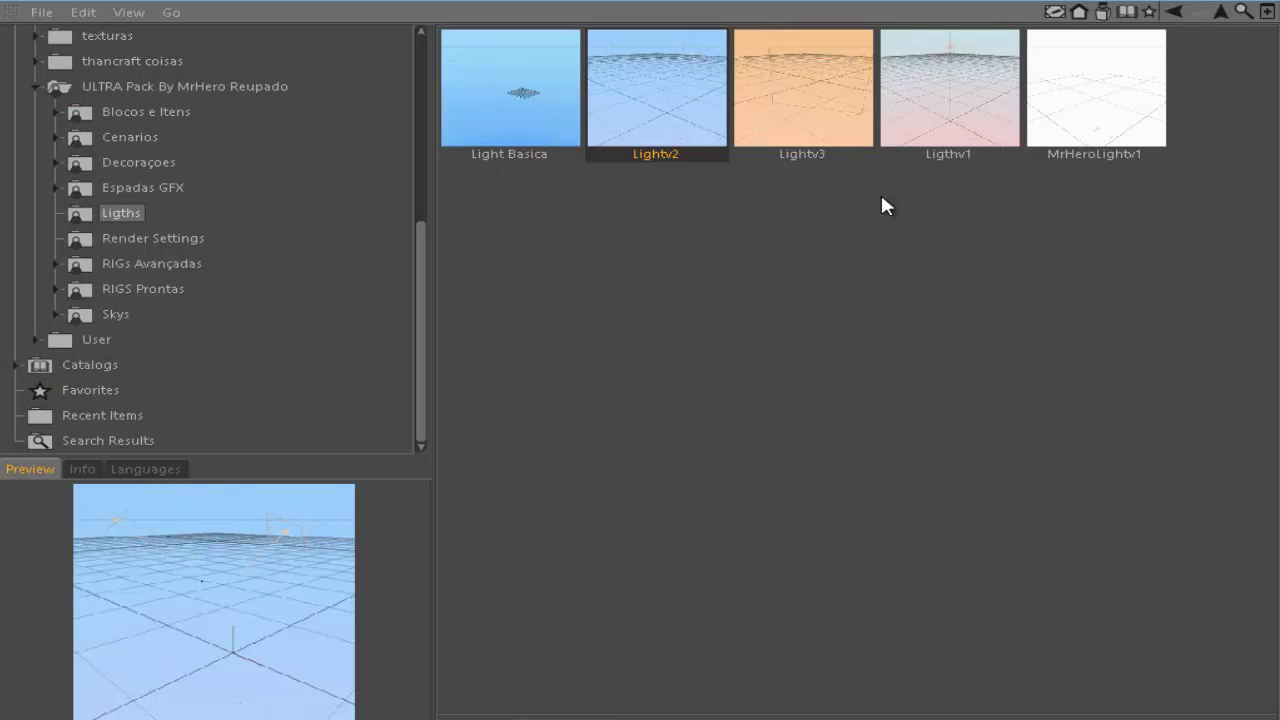
pyautogui.click(799, 89)
pyautogui.rightClick(799, 89)
pyautogui.click(848, 123)
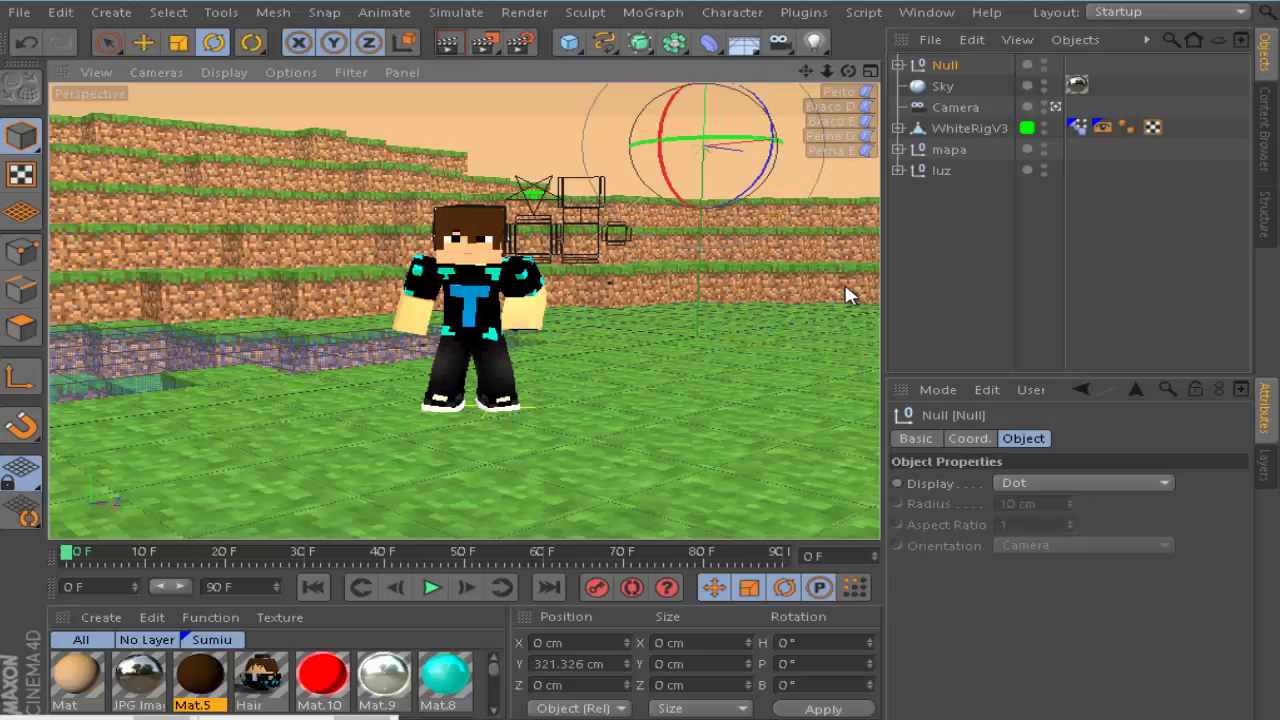
# - Delete the extra Camera and Sky from the imported lighting Null, keeping only its Light
pyautogui.click(898, 65)
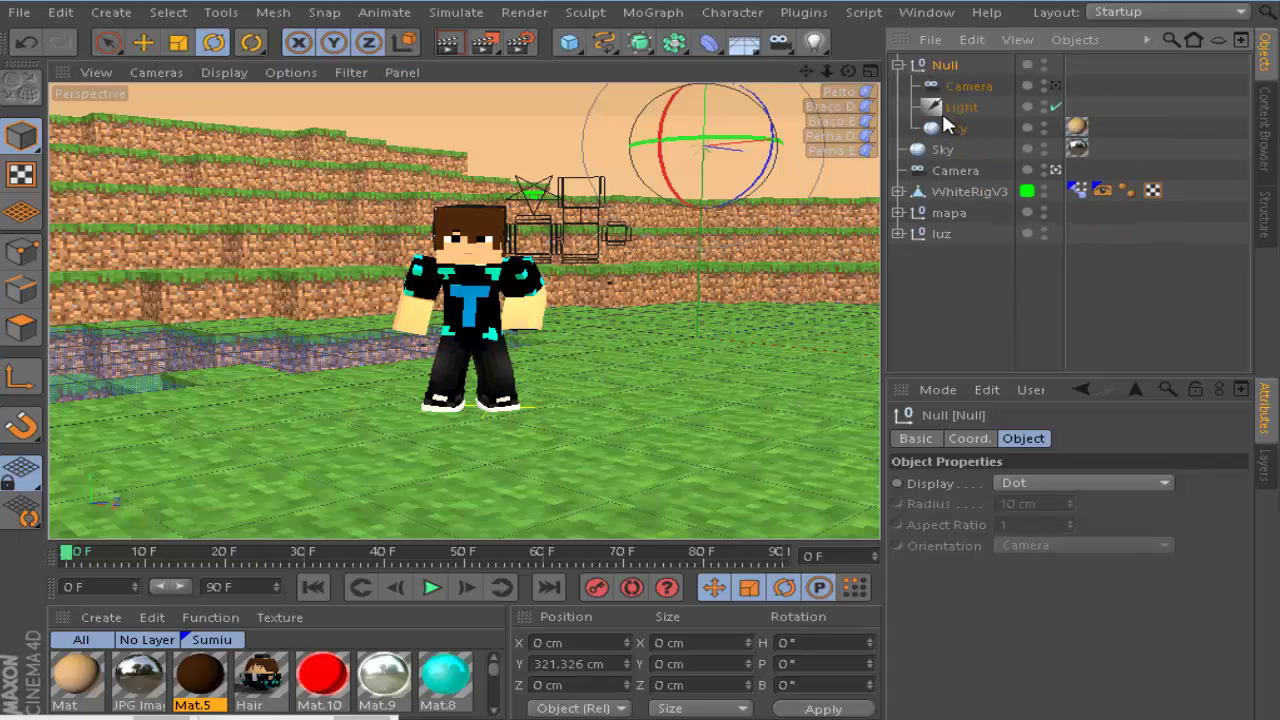
pyautogui.click(964, 87)
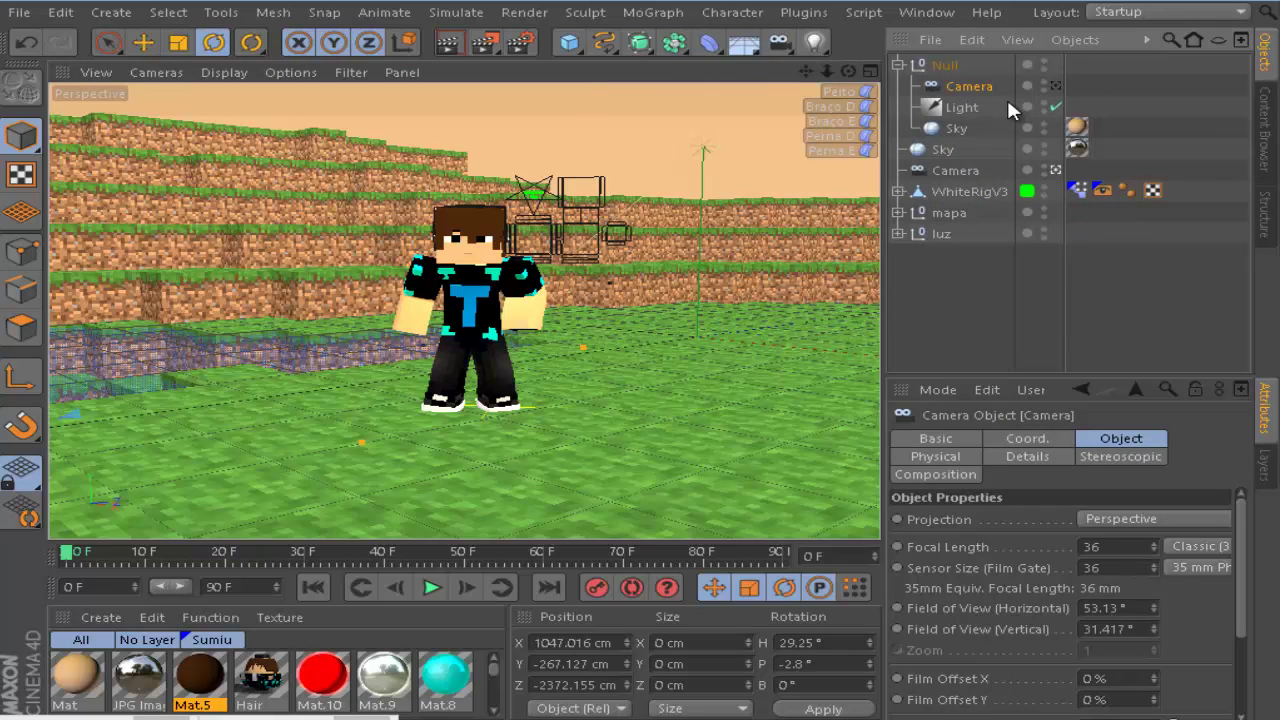
pyautogui.press('Delete')
pyautogui.click(937, 105)
pyautogui.press('Delete')
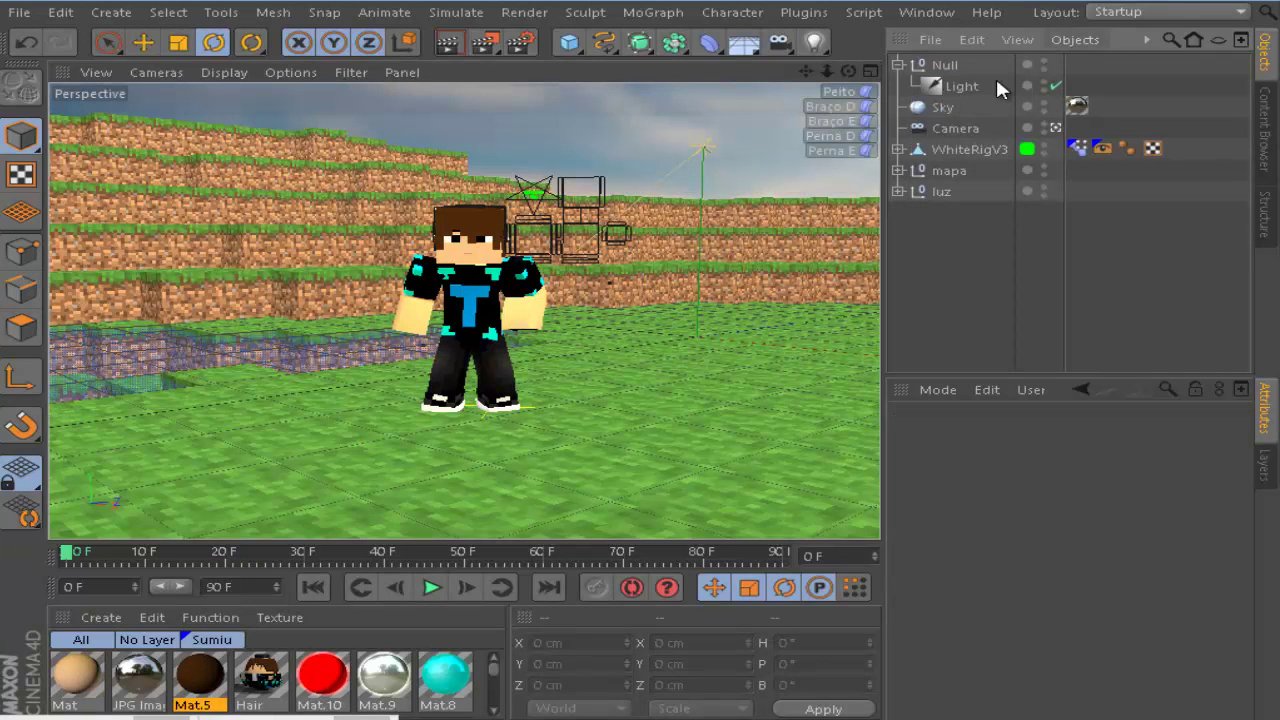
# - Leave the camera view and move the imported Light to about X 709, Y 103, Z -591 cm
pyautogui.click(972, 89)
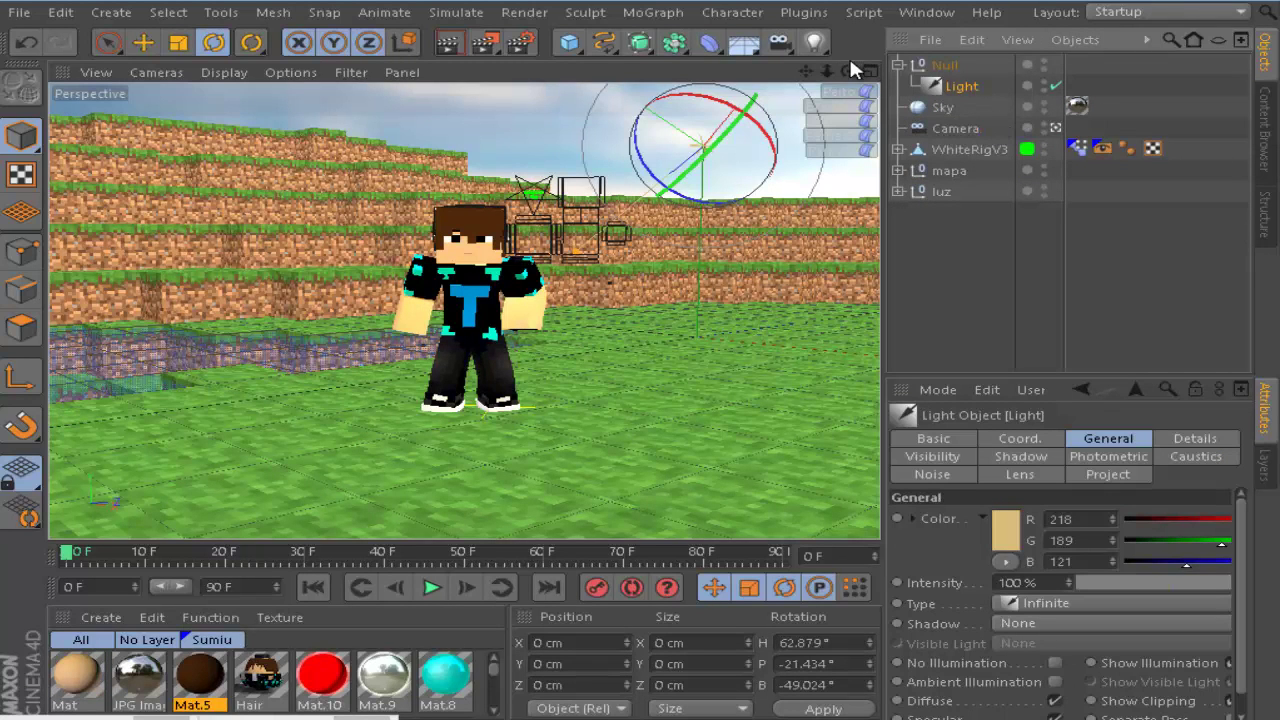
pyautogui.click(1056, 128)
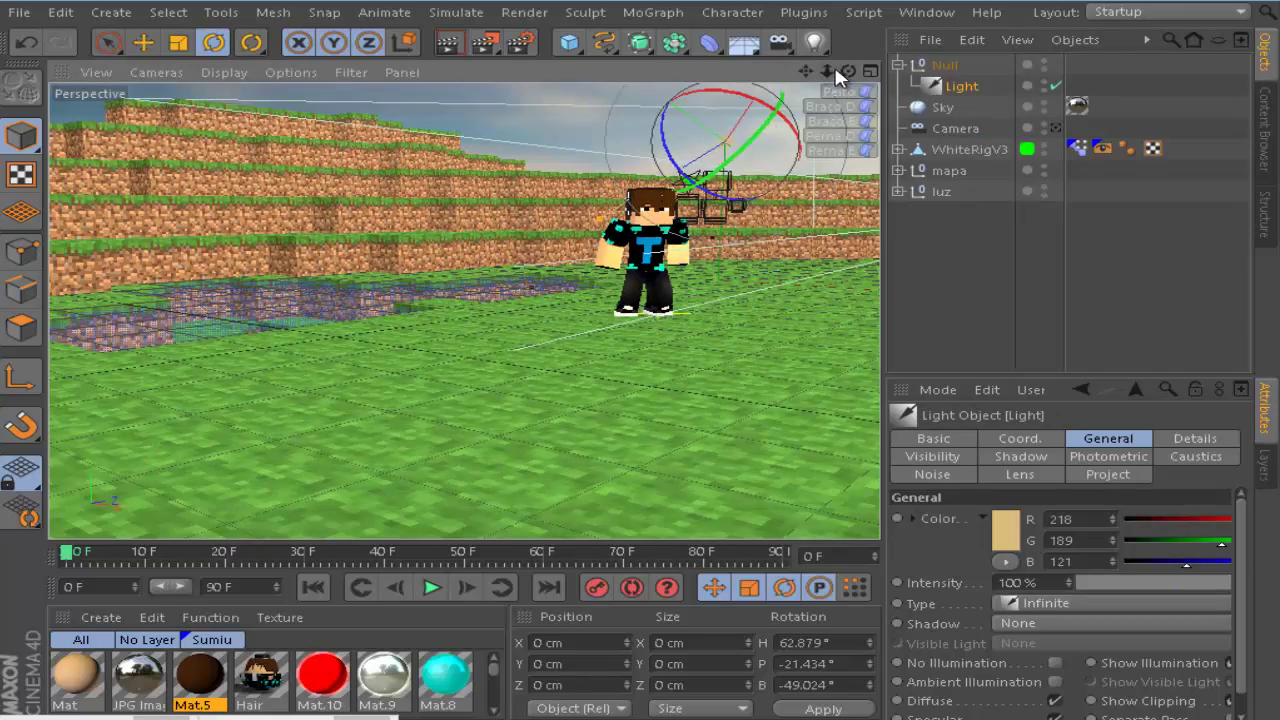
pyautogui.moveTo(828, 71); pyautogui.dragTo(805, 36)
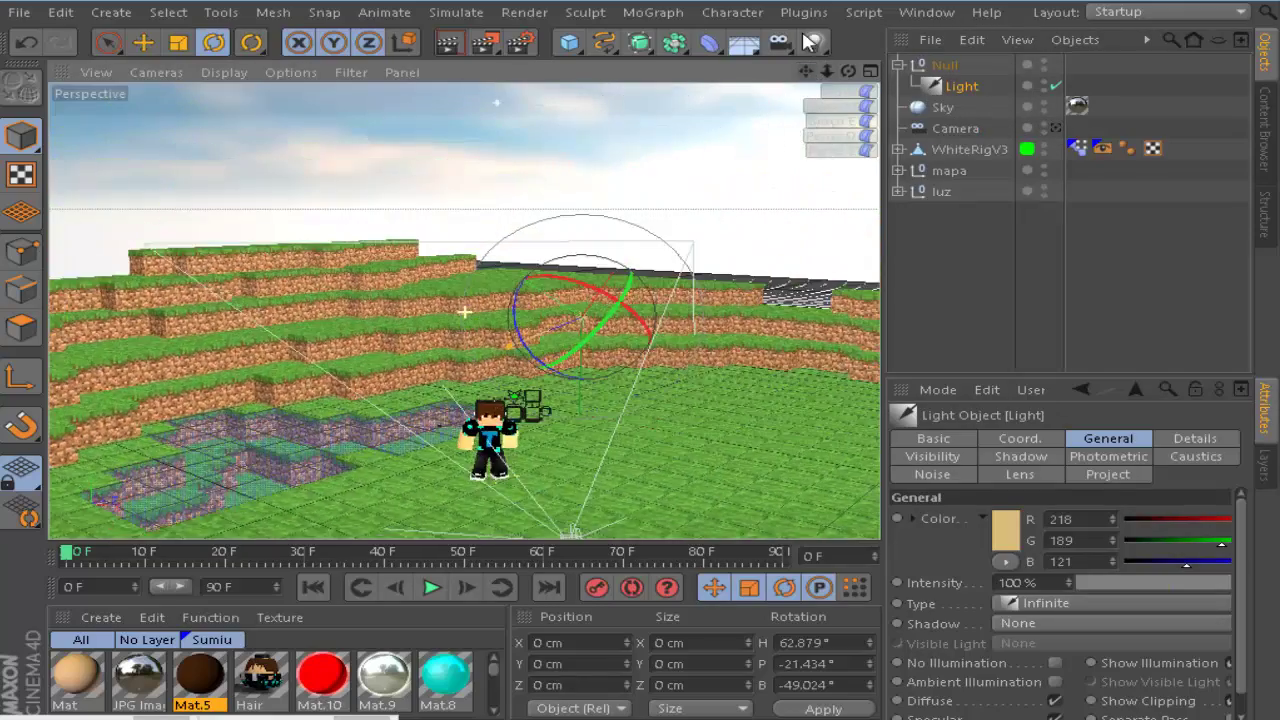
pyautogui.press('e')
pyautogui.moveTo(571, 337); pyautogui.dragTo(687, 338)
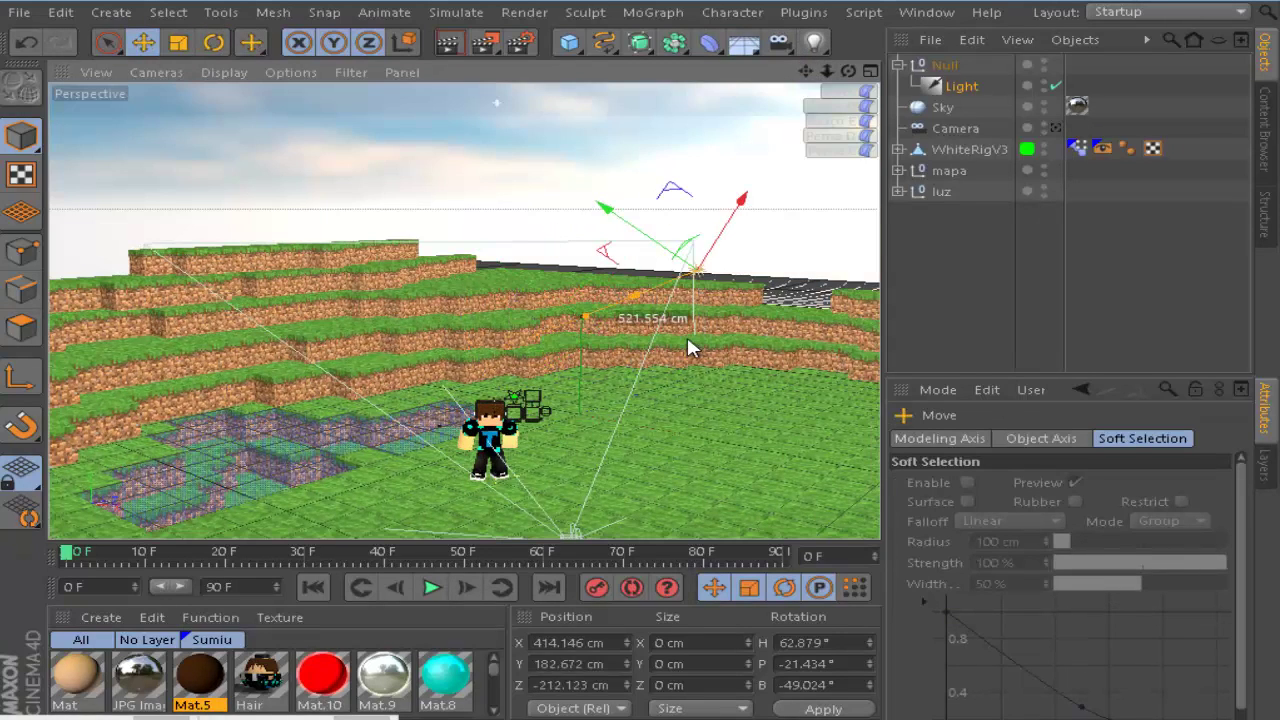
pyautogui.moveTo(746, 229); pyautogui.dragTo(745, 345)
# - Return to the camera view and set the Light's color to pale blue, RGB 219, 246, 255
pyautogui.click(960, 86)
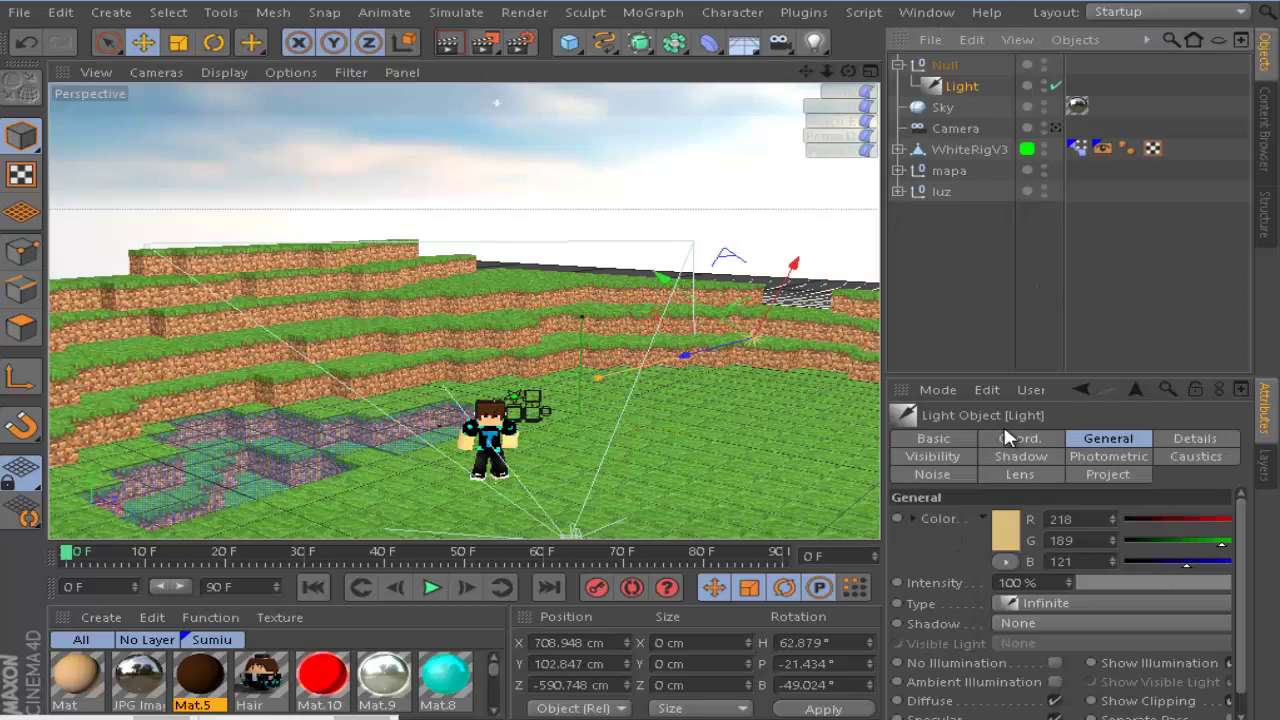
pyautogui.click(1008, 530)
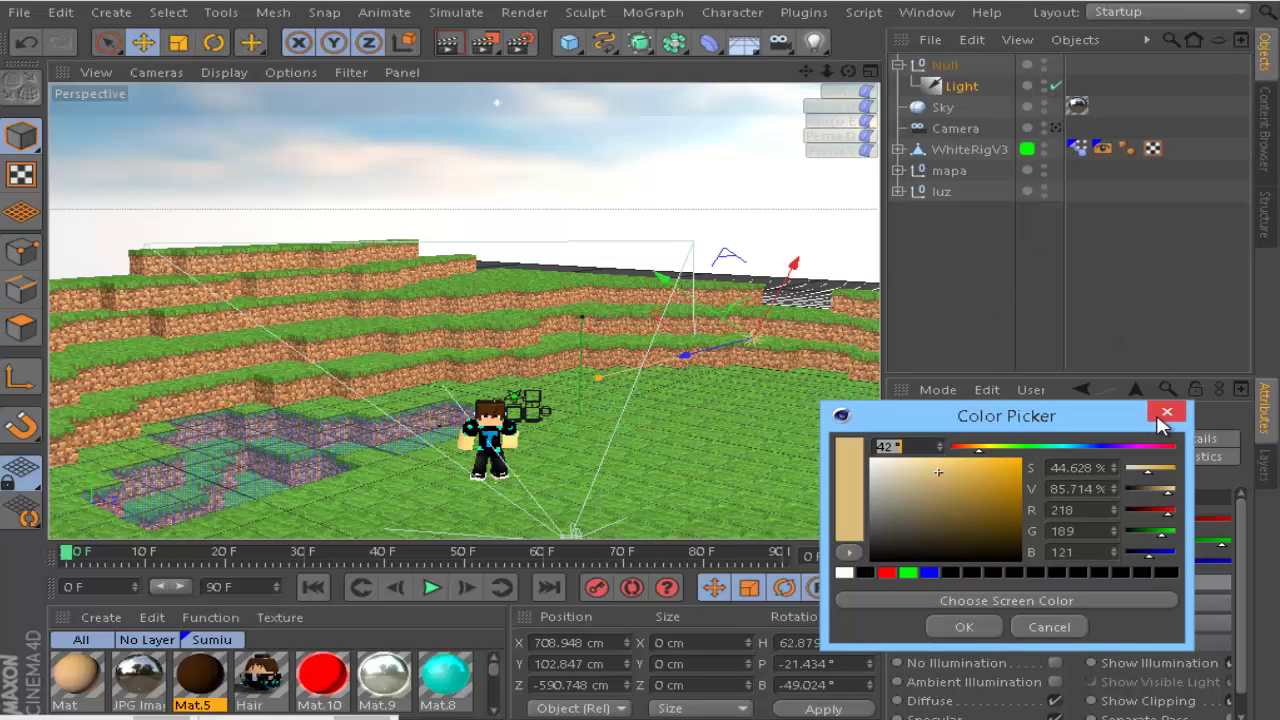
pyautogui.press('Return')
pyautogui.click(1005, 530)
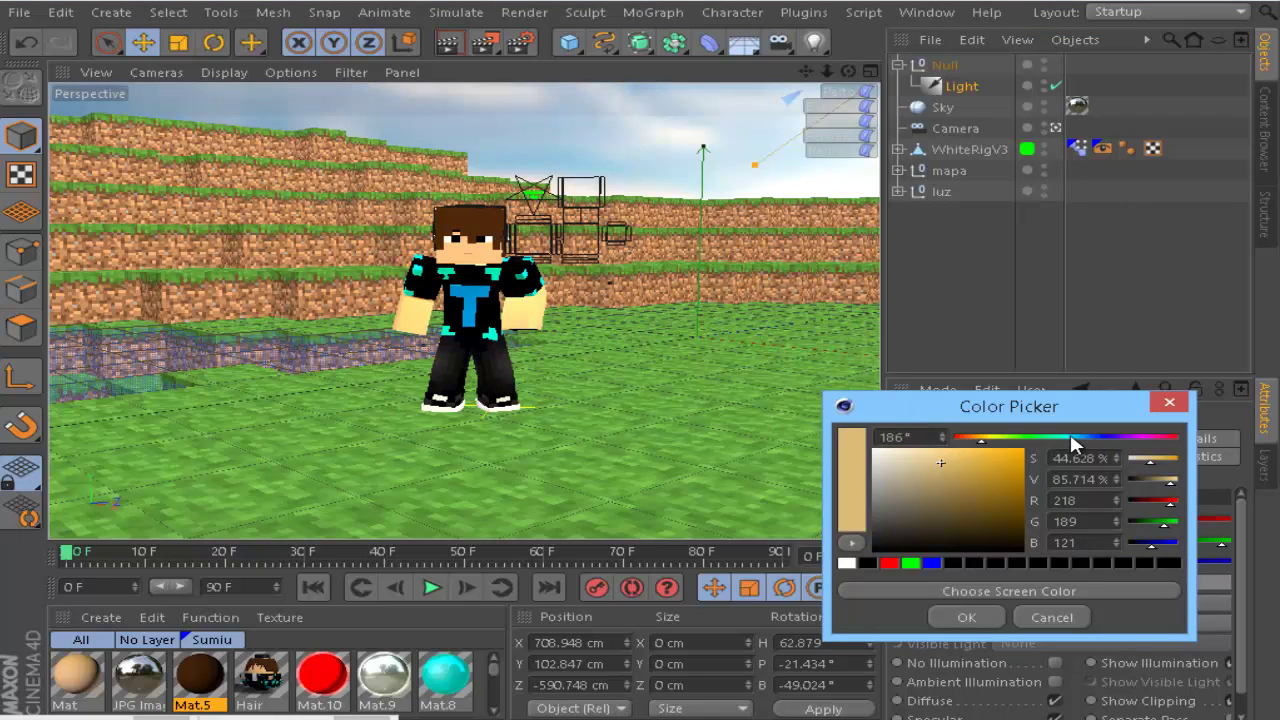
pyautogui.click(1070, 437)
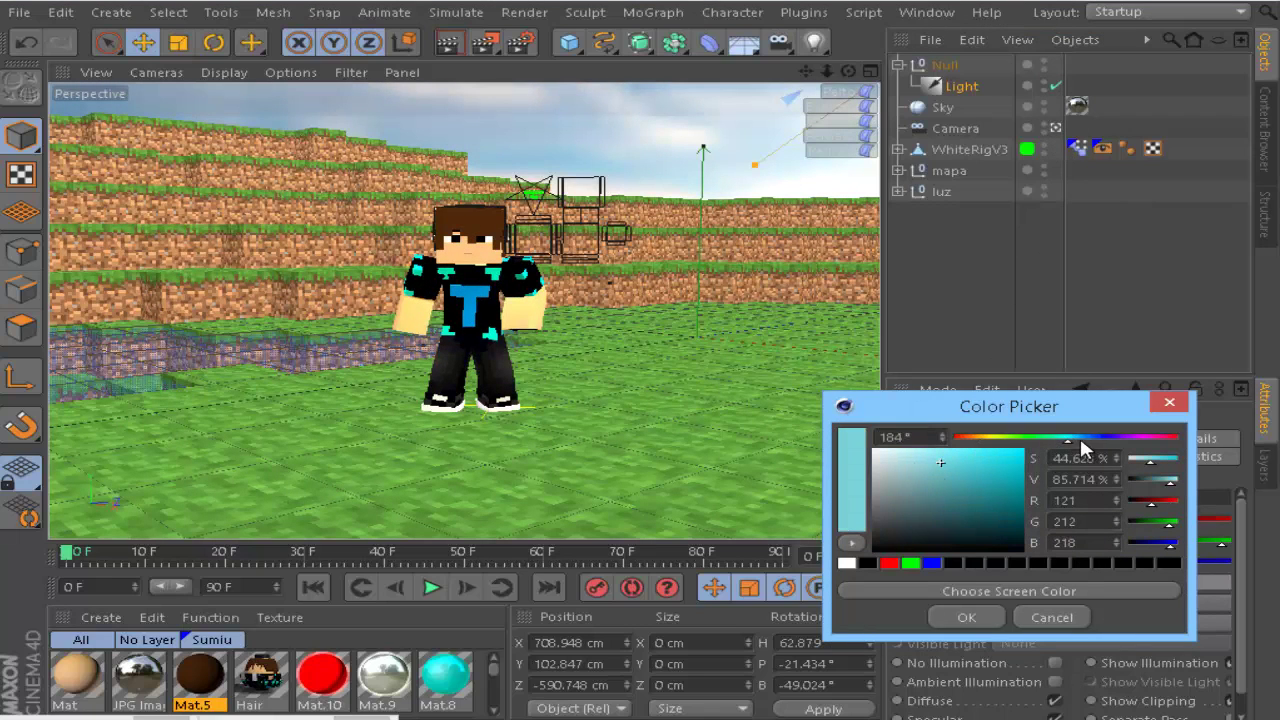
pyautogui.moveTo(1081, 439); pyautogui.dragTo(1074, 437)
pyautogui.moveTo(944, 465); pyautogui.dragTo(895, 432)
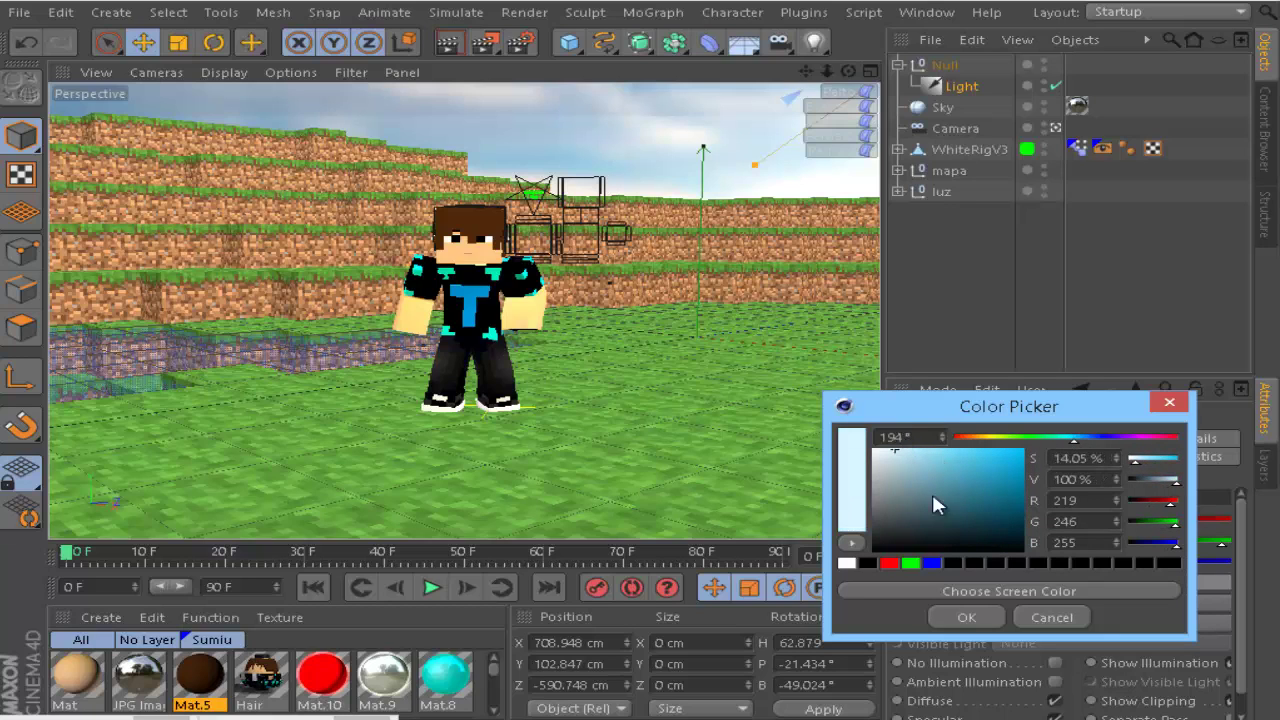
pyautogui.click(967, 617)
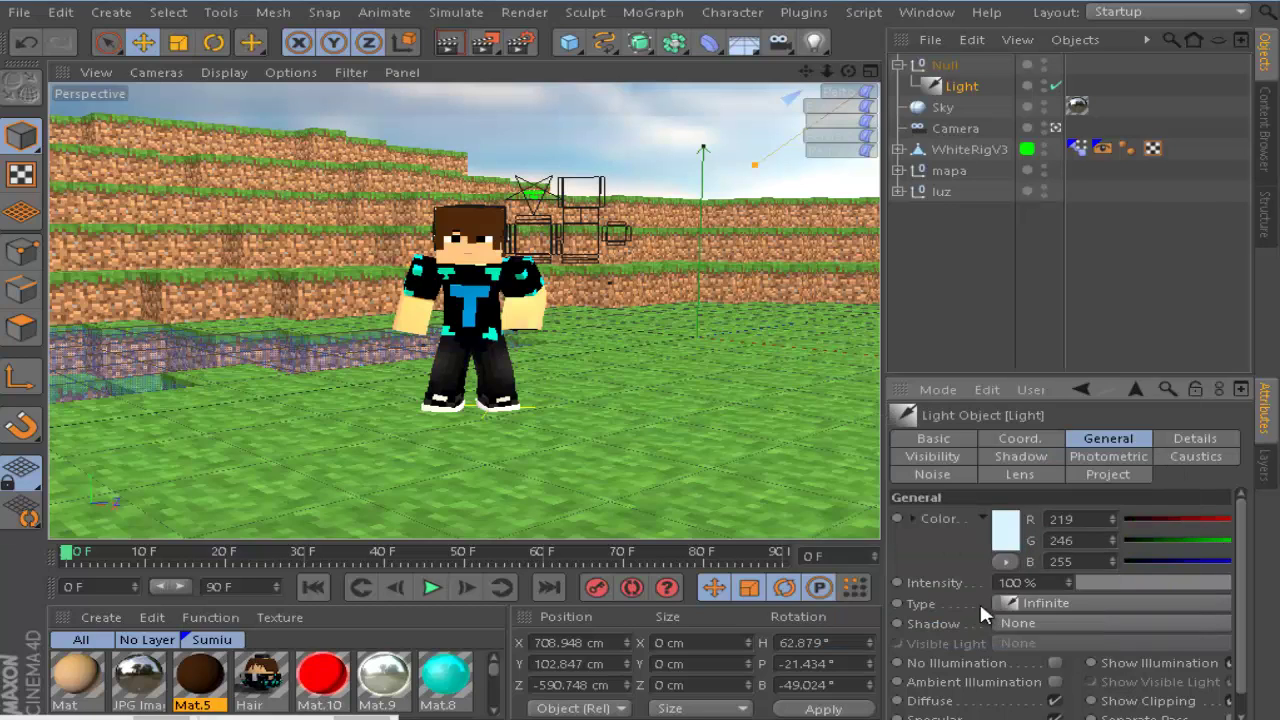
# - Set the Light's shadow type to Raytraced (Hard)
pyautogui.click(1000, 459)
pyautogui.click(936, 458)
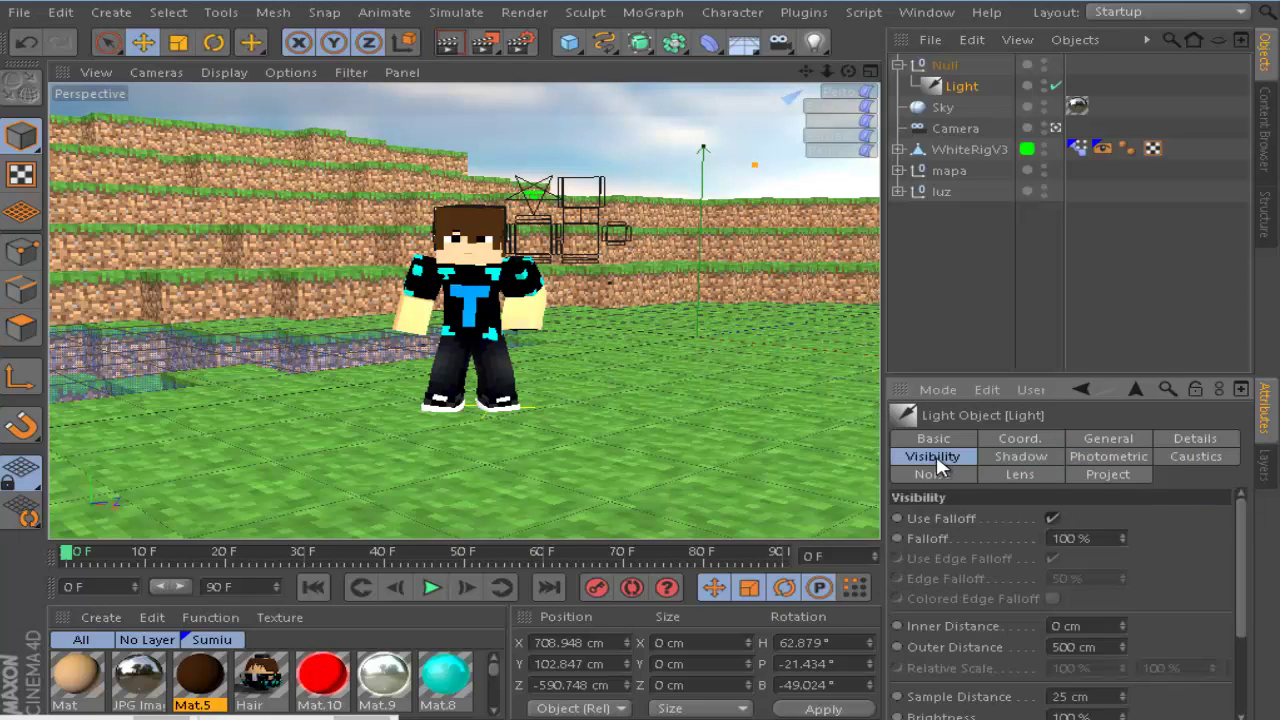
pyautogui.click(1022, 459)
pyautogui.click(996, 519)
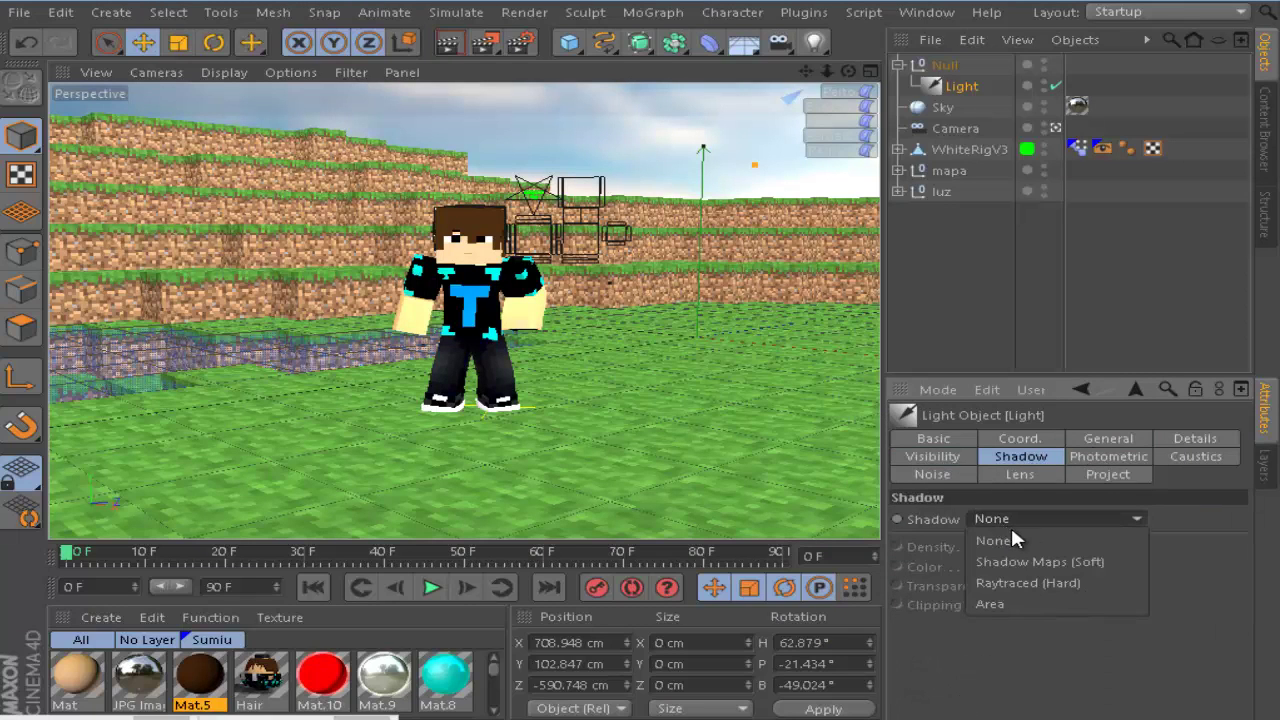
pyautogui.click(1040, 583)
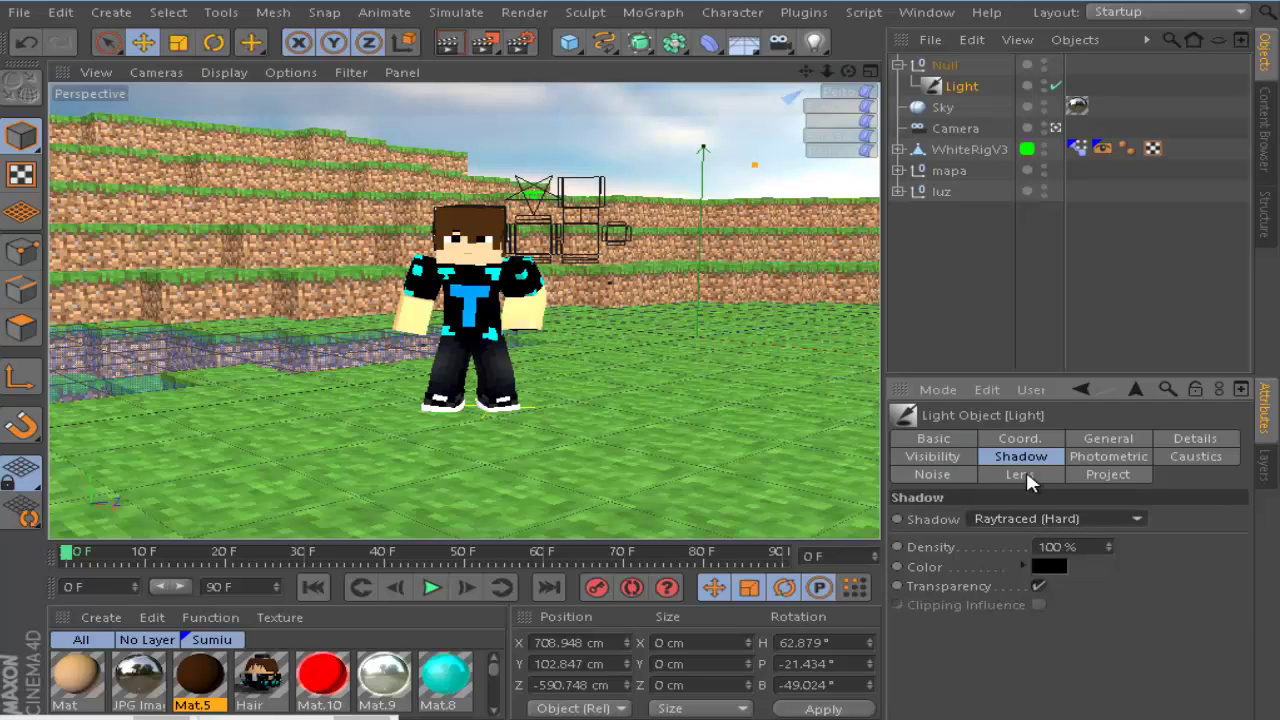
pyautogui.scroll(1, 1012, 518)
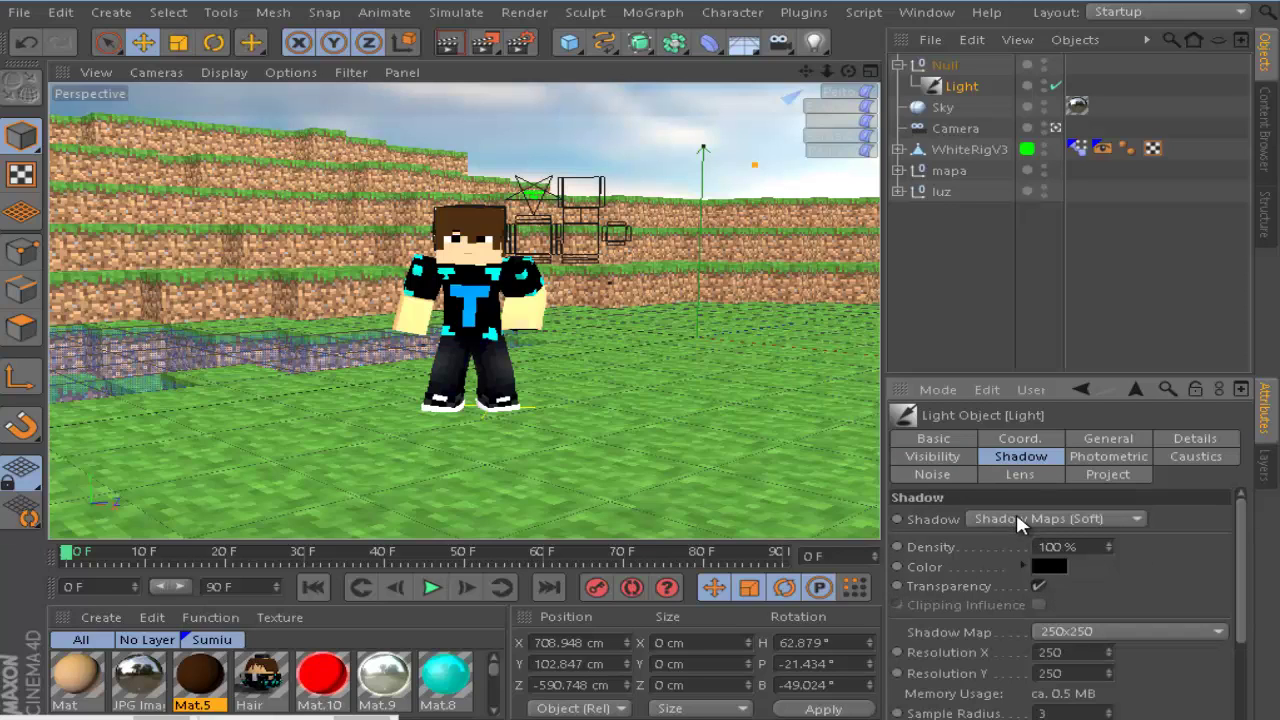
pyautogui.click(1016, 519)
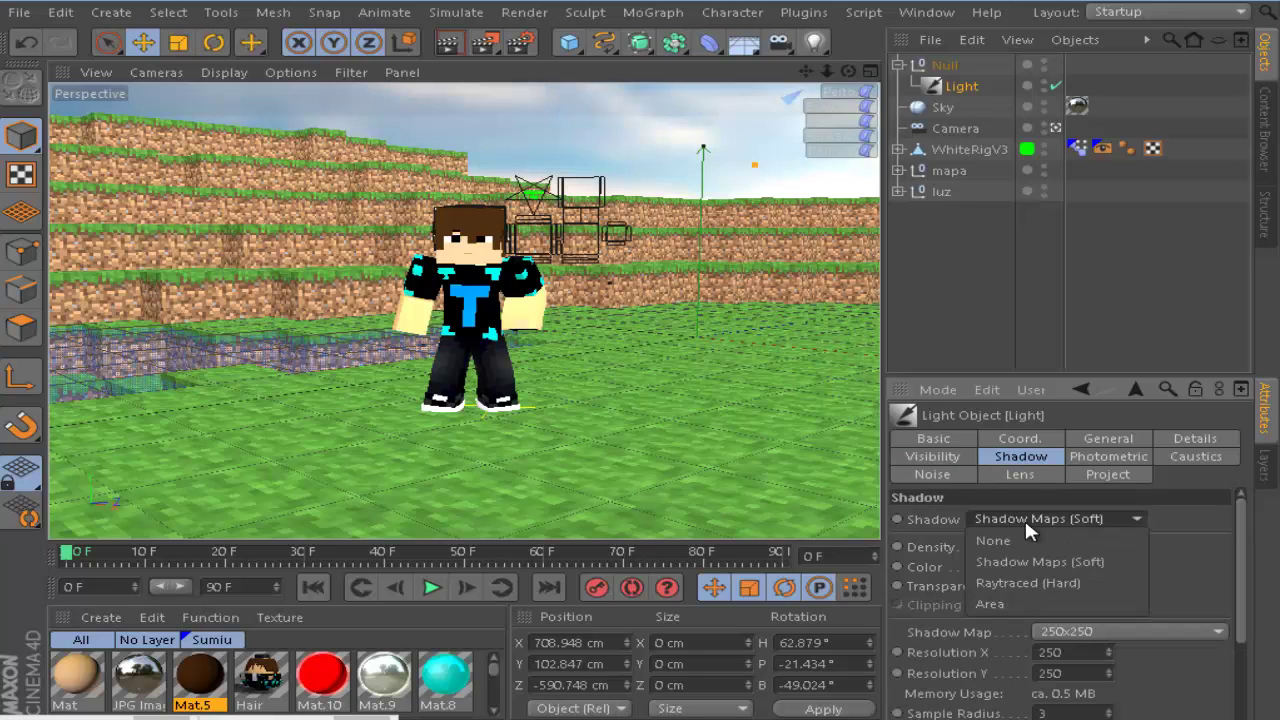
pyautogui.click(1066, 581)
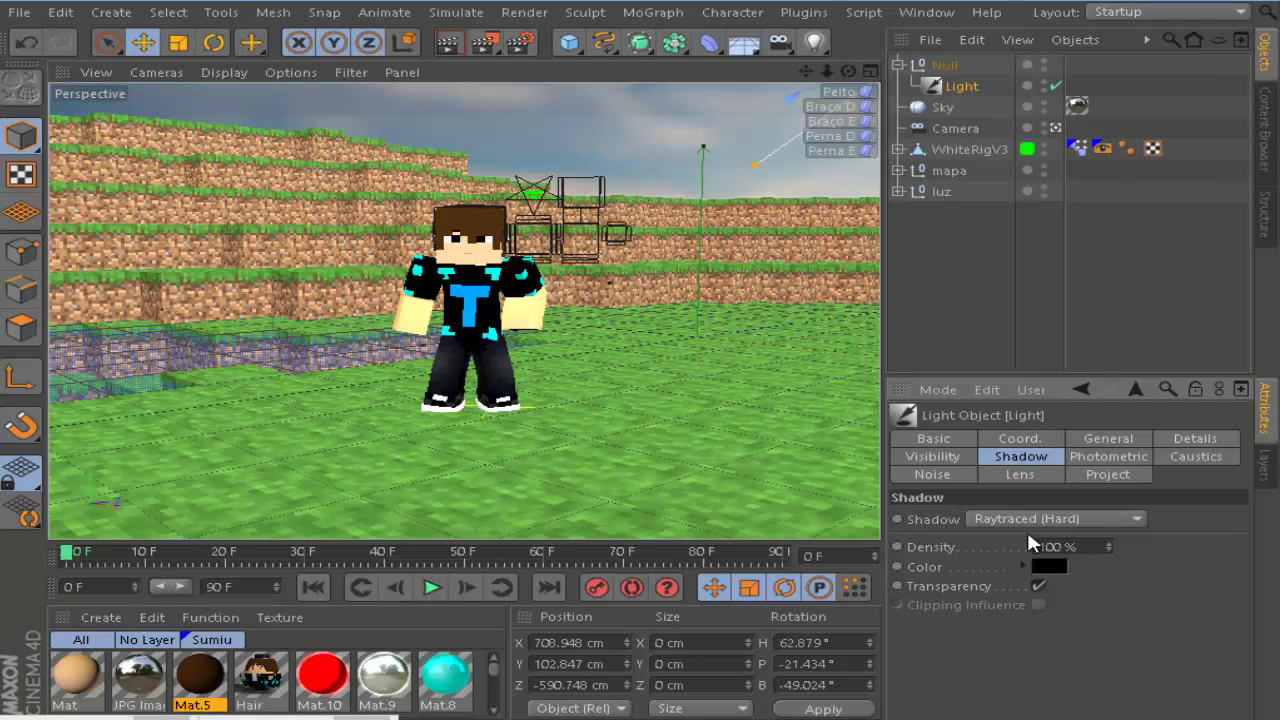
# - Set the Light's shadow color to gray, RGB 78, 78, 78, and its shadow density to 70%
pyautogui.click(1048, 568)
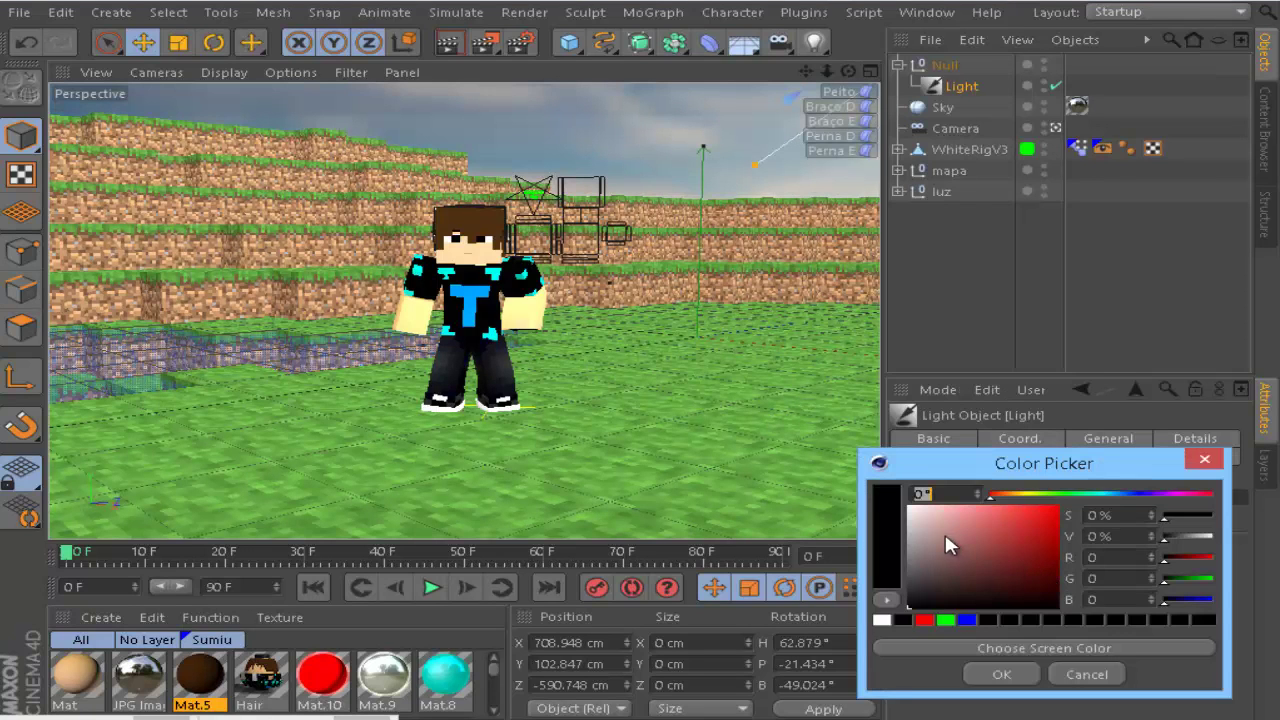
pyautogui.moveTo(944, 531); pyautogui.dragTo(882, 571)
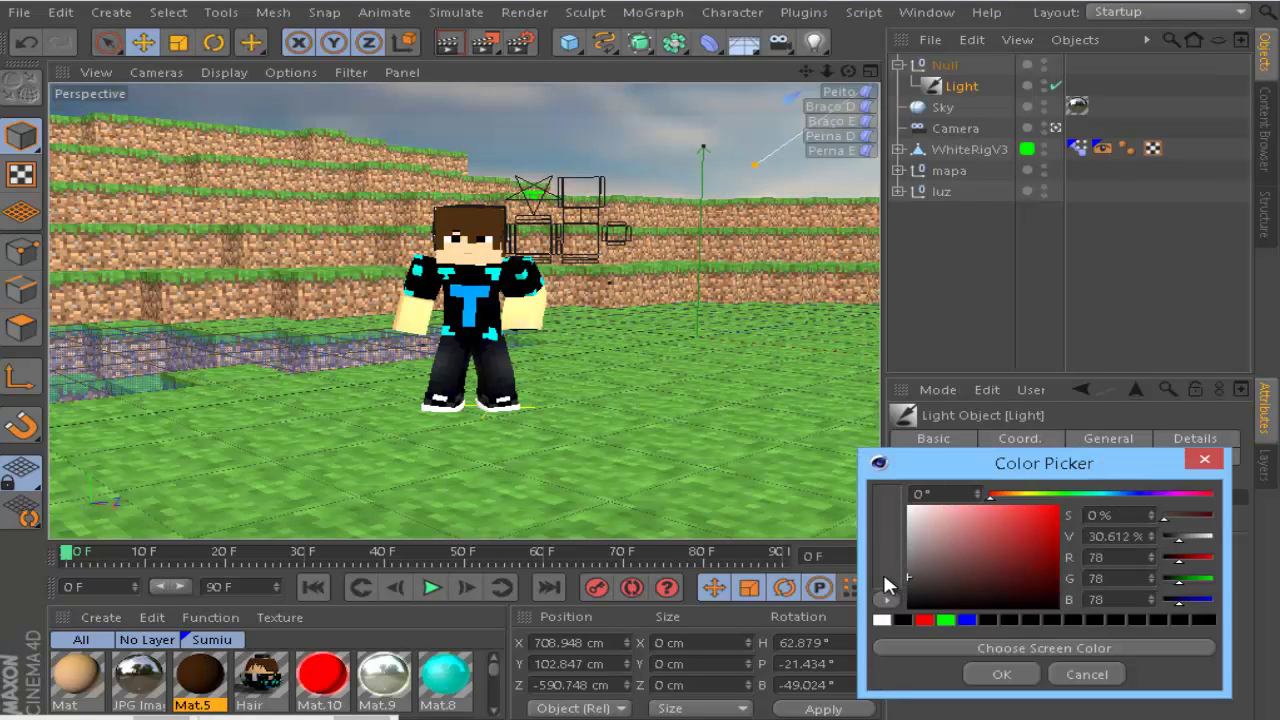
pyautogui.click(1001, 674)
pyautogui.doubleClick(1052, 546)
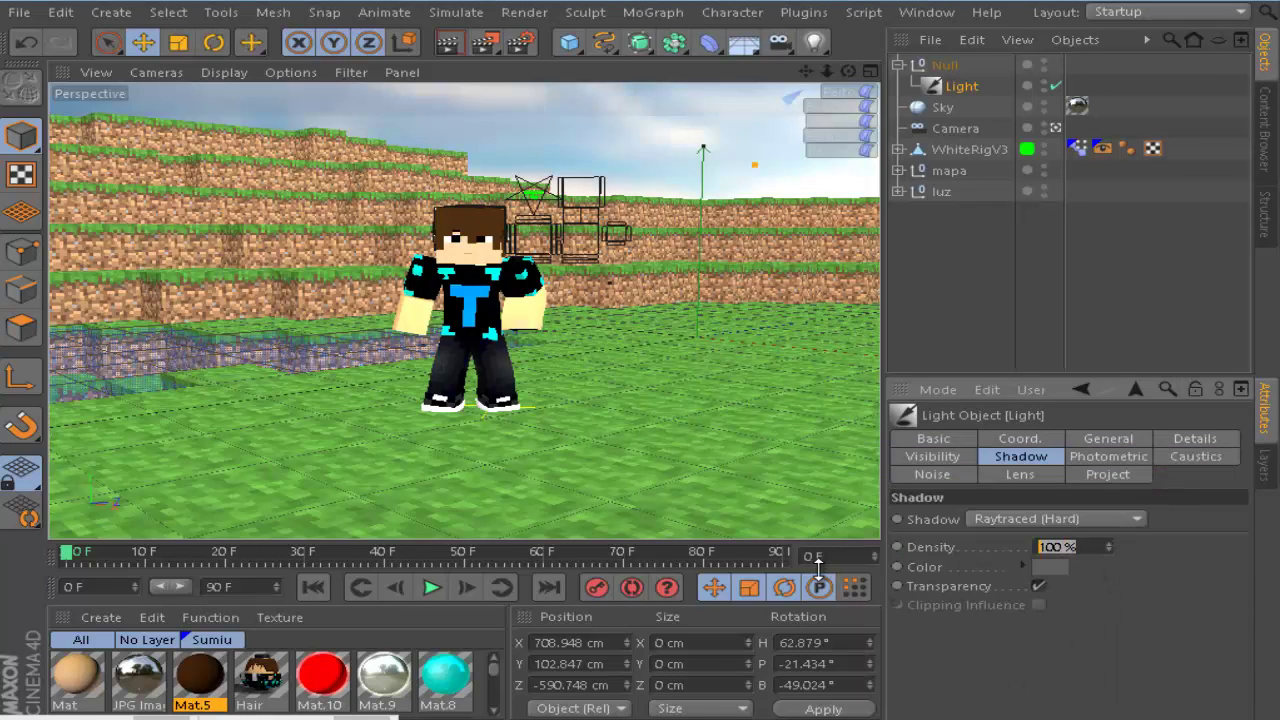
pyautogui.write('70')
pyautogui.press('Return')
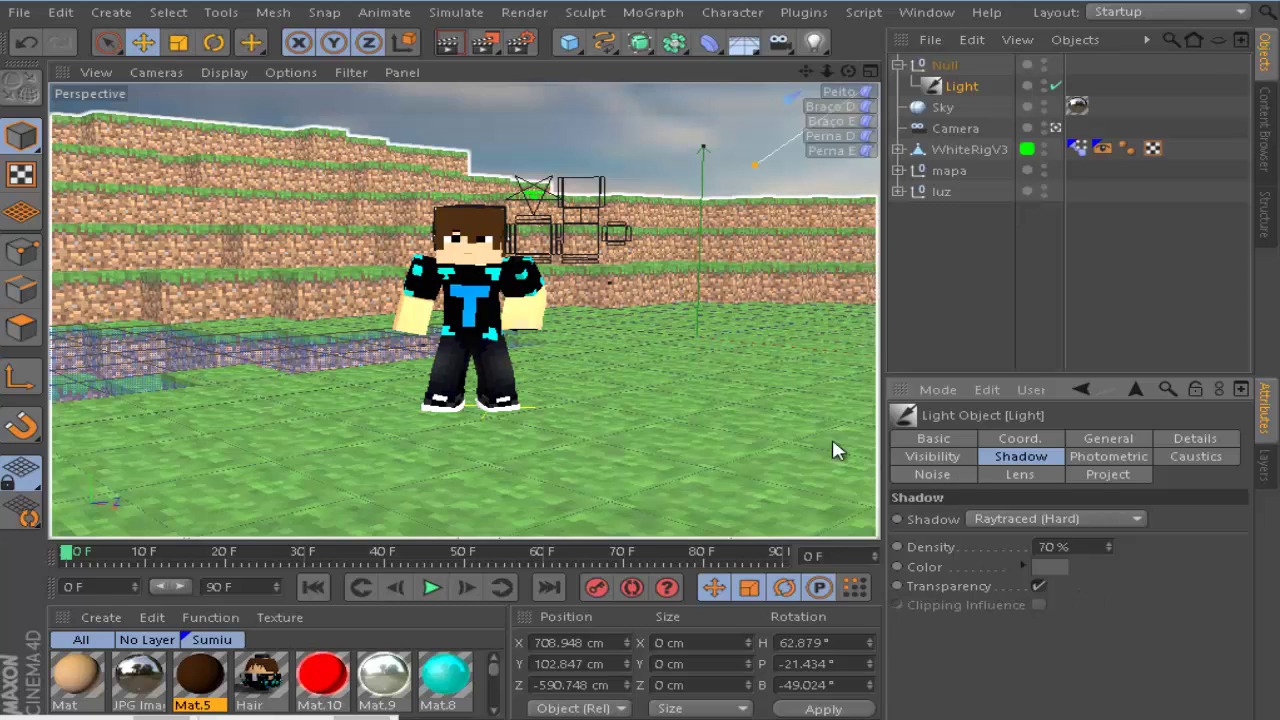
# - Examine the Light's remaining settings, including Noise, Lens, Project, Caustics, Details, General, Coordinates, Basic, Visibility and Shadow
pyautogui.click(947, 474)
pyautogui.click(1020, 476)
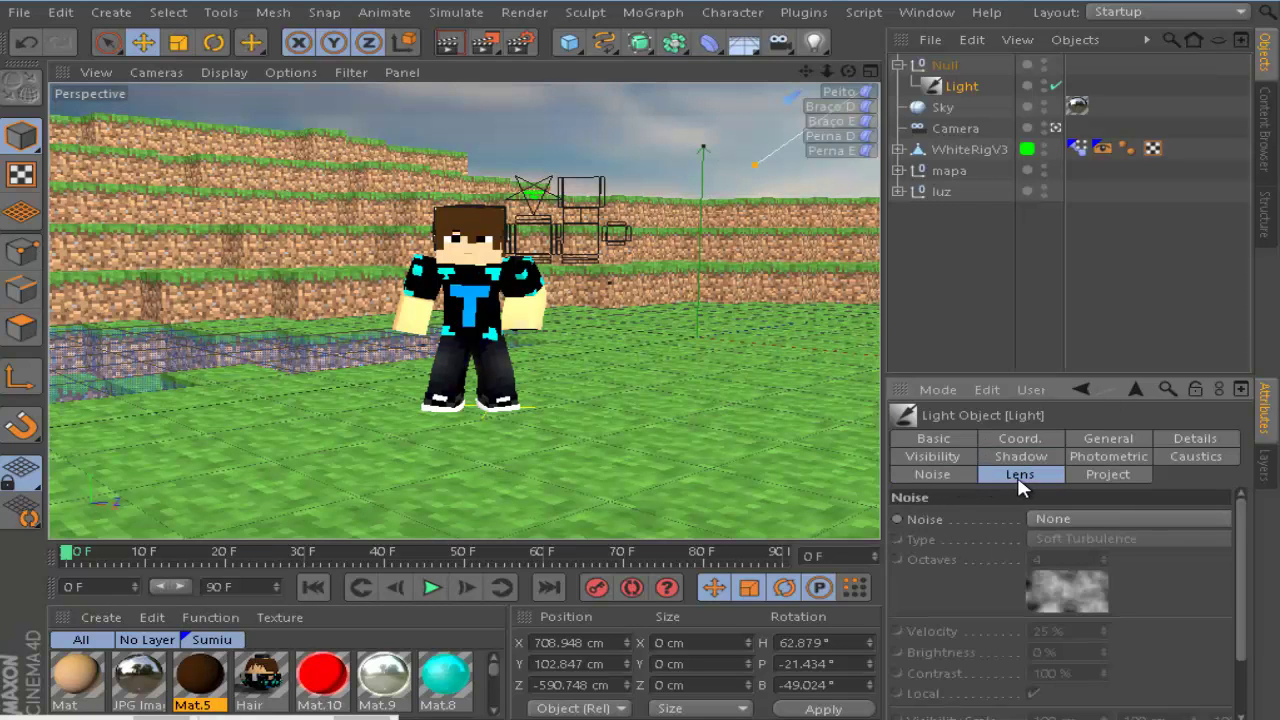
pyautogui.click(1105, 474)
pyautogui.click(1190, 456)
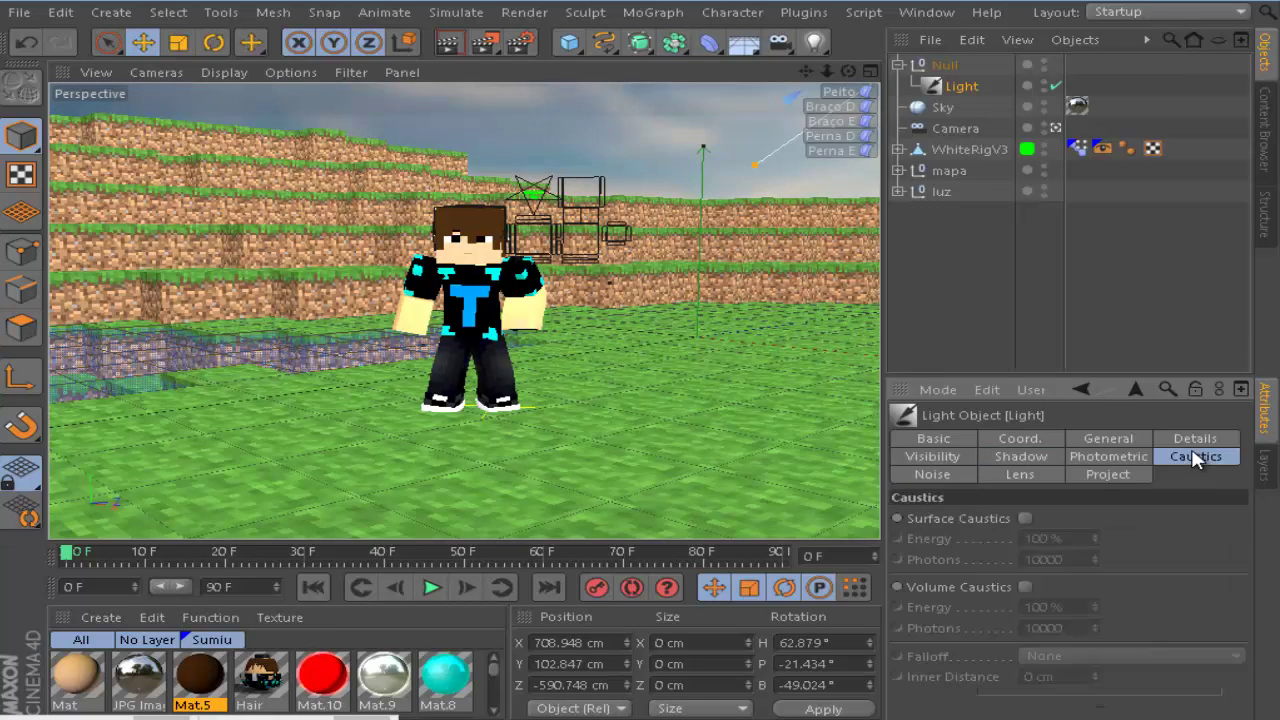
pyautogui.click(1205, 439)
pyautogui.click(1108, 438)
pyautogui.click(1046, 437)
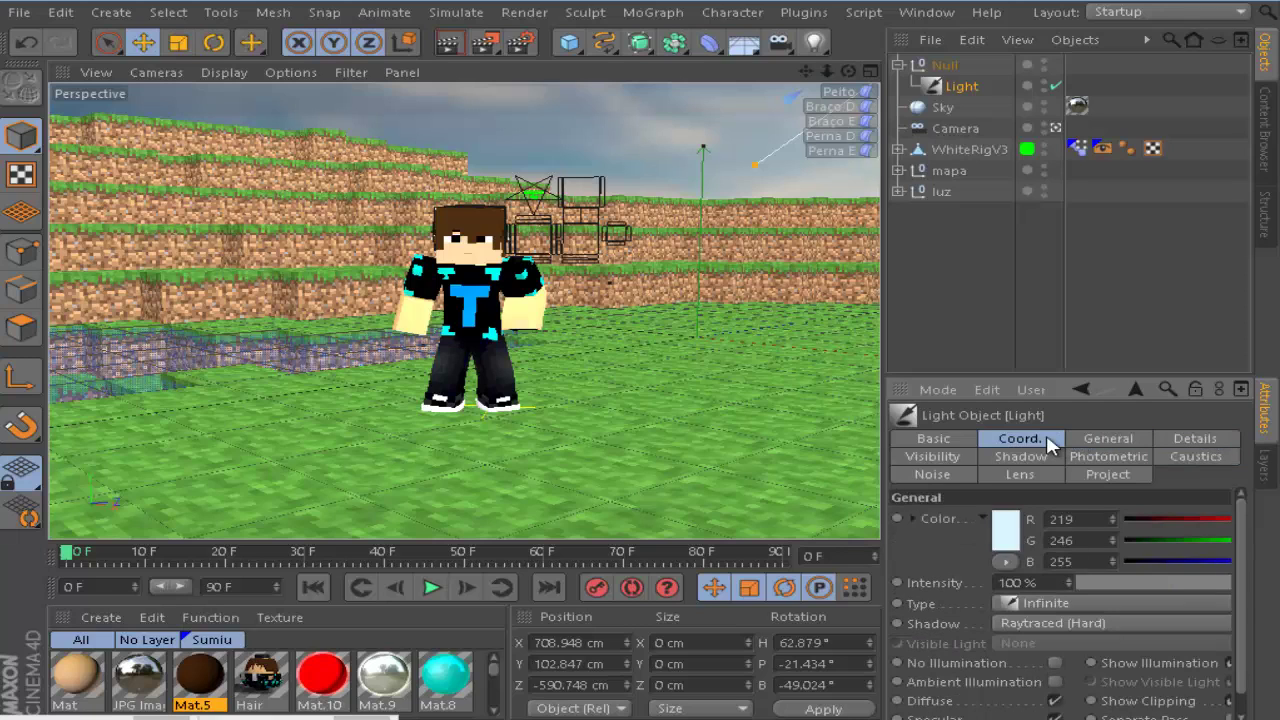
pyautogui.click(935, 440)
pyautogui.click(945, 459)
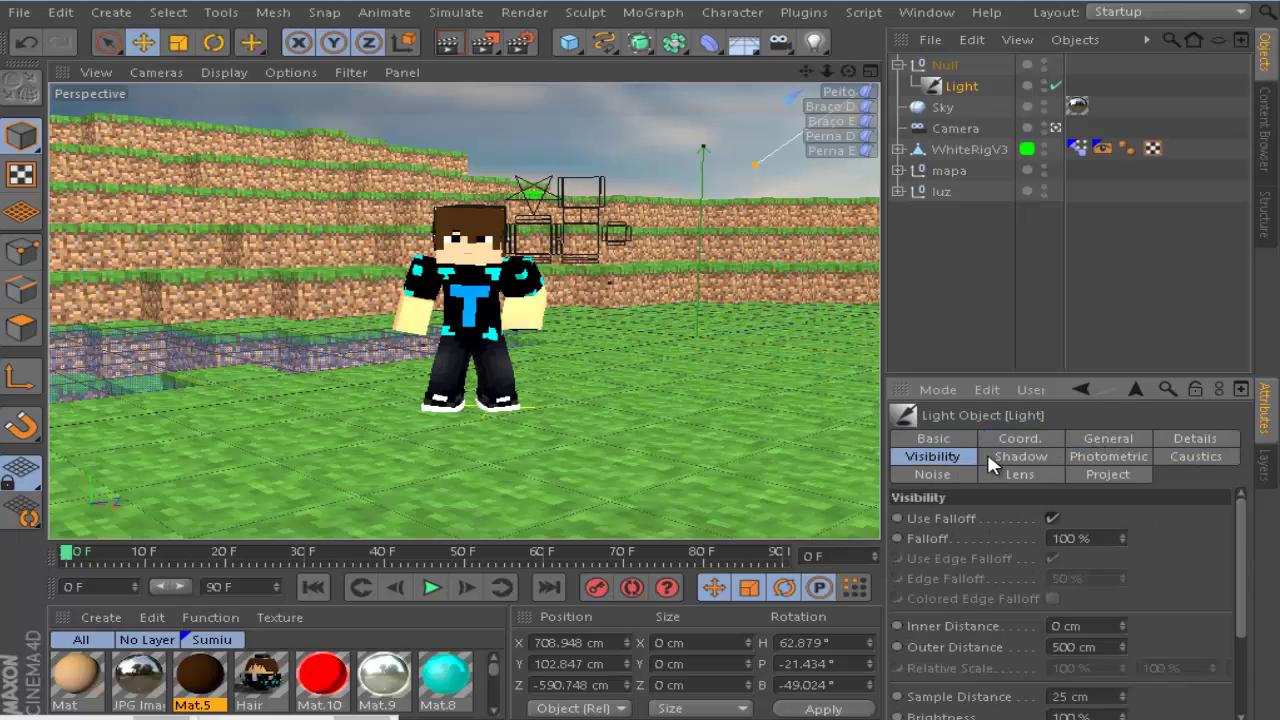
pyautogui.click(1012, 457)
# - Deselect the Light and run a test render of the current camera view, then dismiss it
pyautogui.click(944, 296)
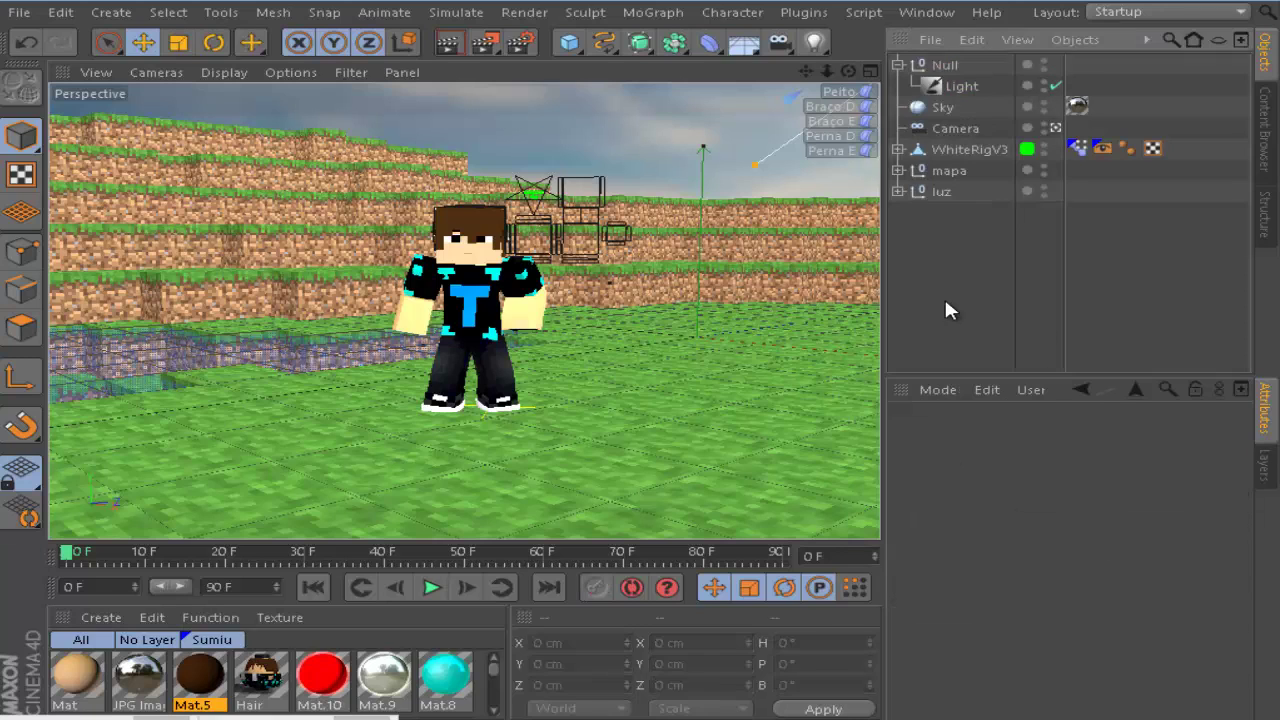
pyautogui.click(452, 42)
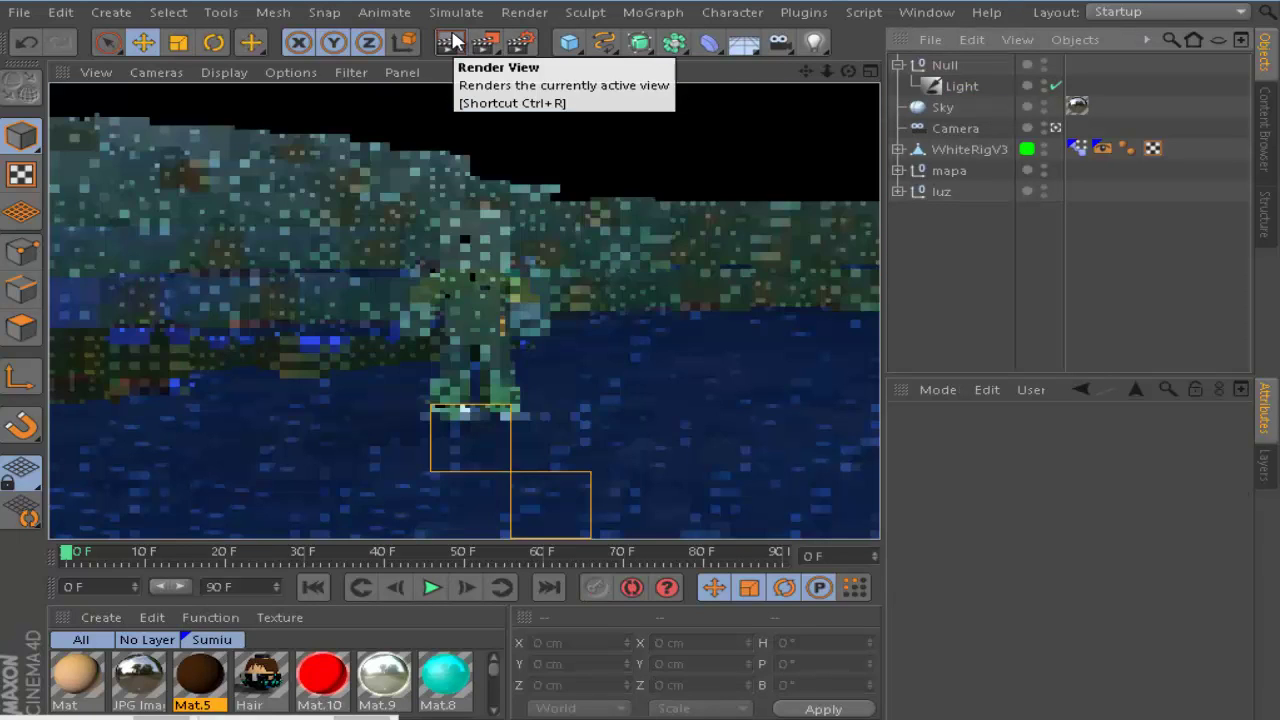
pyautogui.click(908, 332)
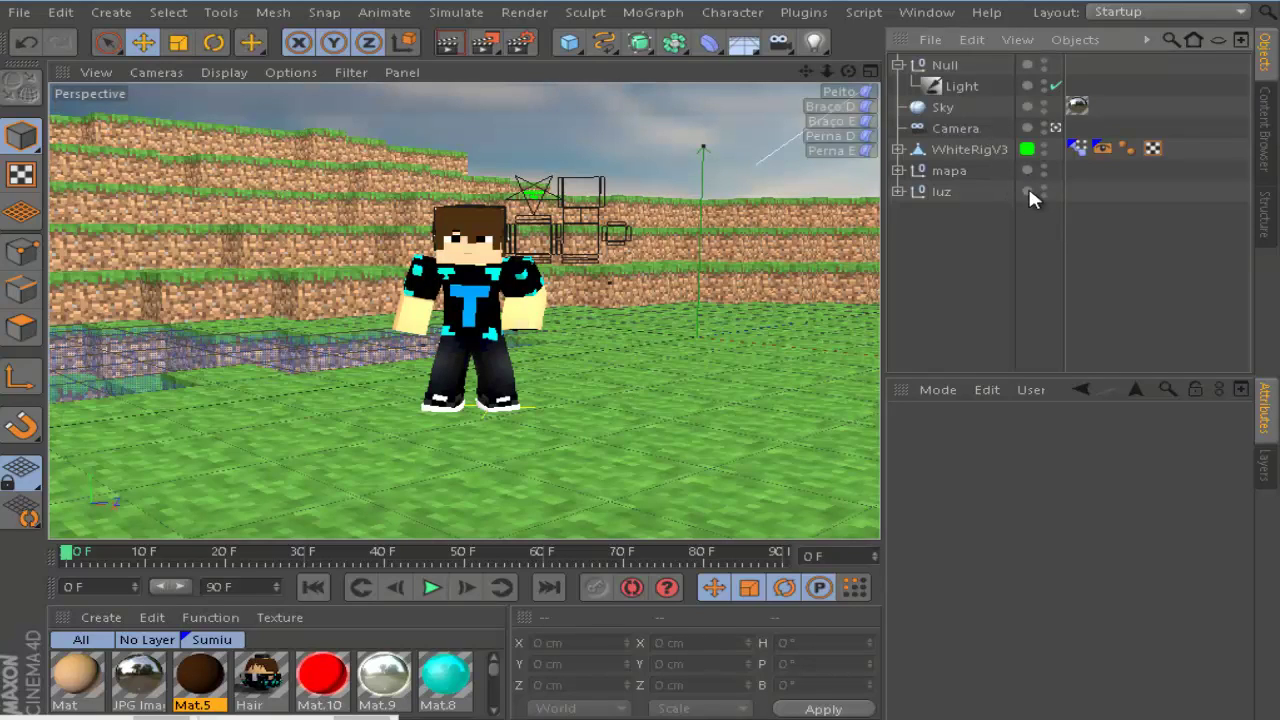
# - Hide the luz group from rendering, then run a test render of the camera view and dismiss it
pyautogui.click(1041, 196)
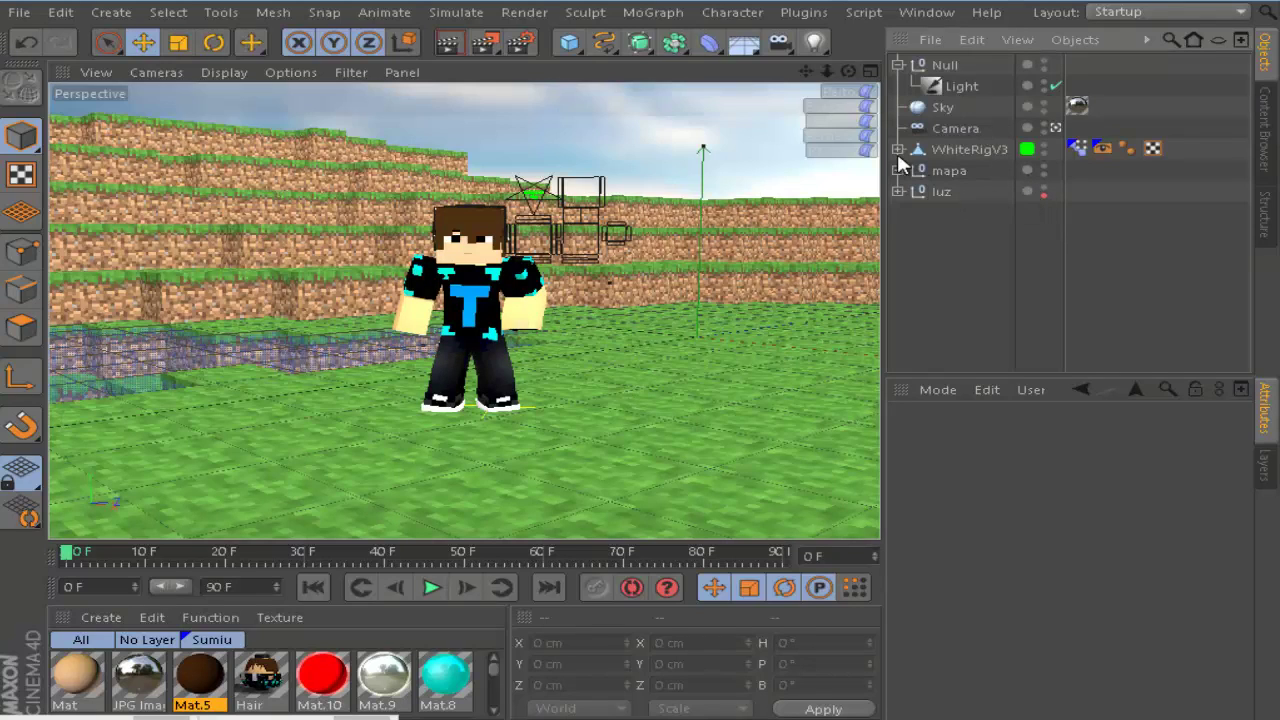
pyautogui.click(448, 40)
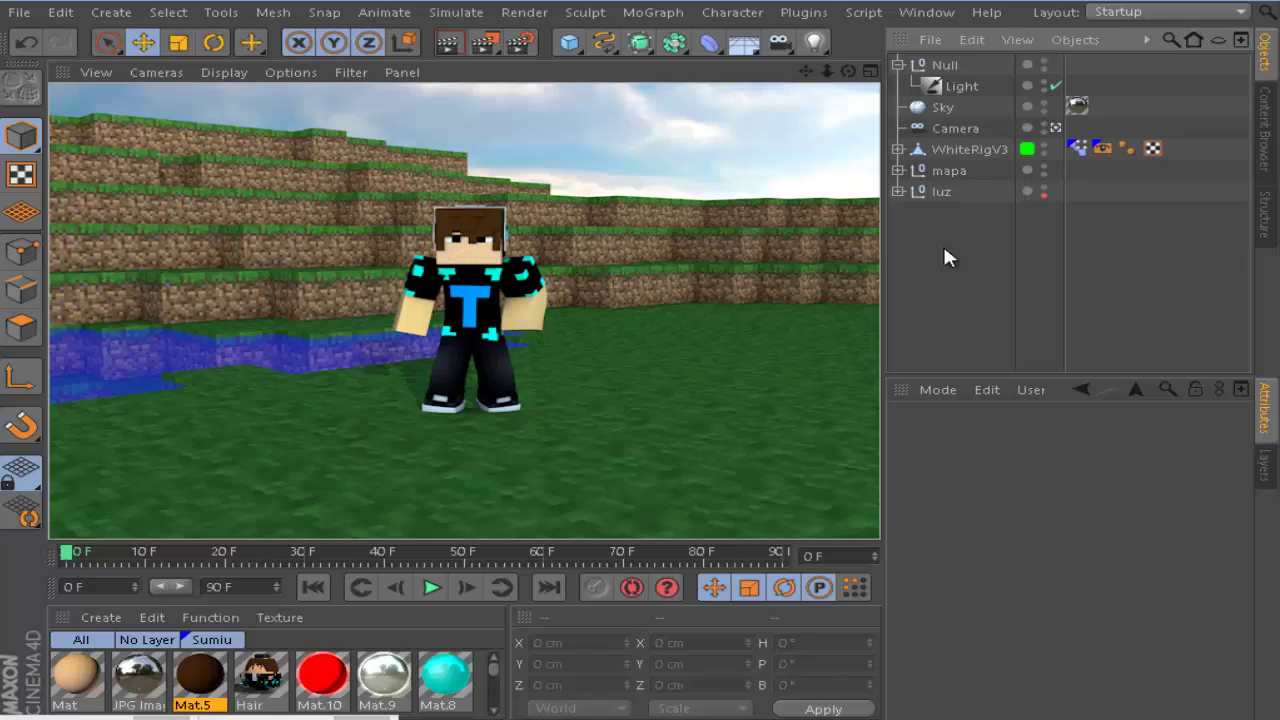
pyautogui.click(607, 404)
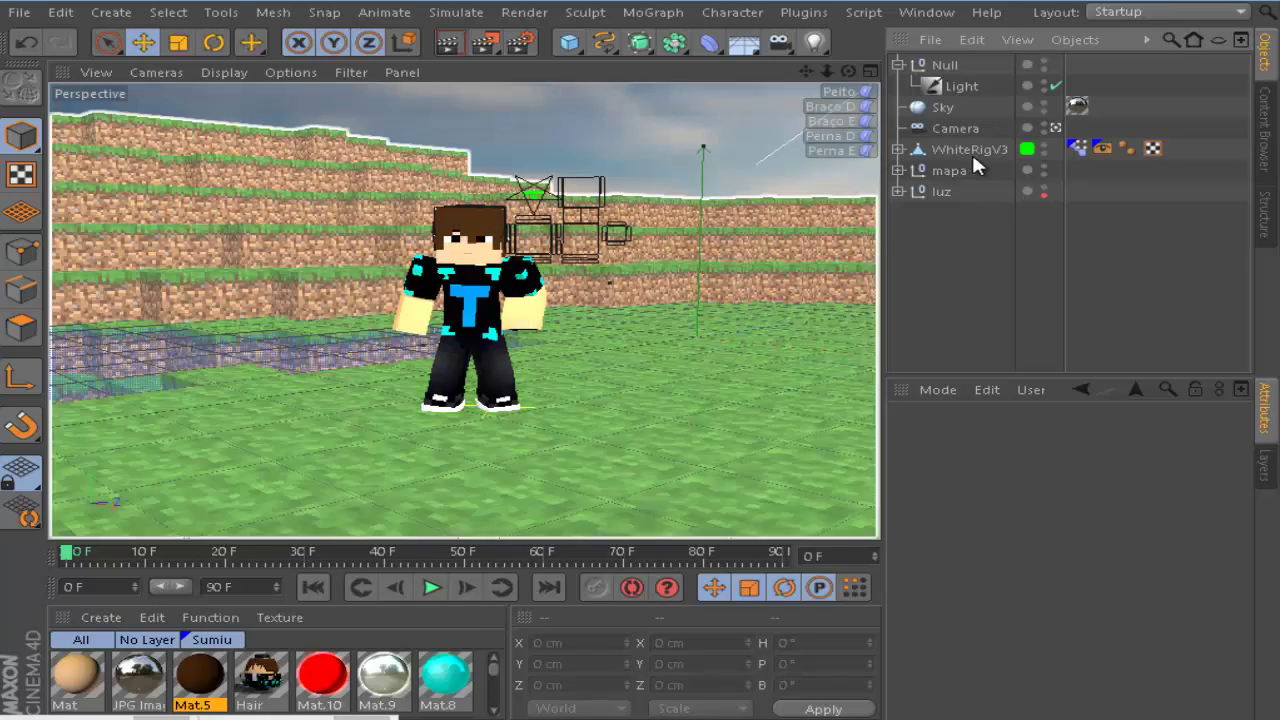
# - Leave the scene camera's view and shape the character's mouth into an open smile with the facial controllers
pyautogui.click(1055, 129)
pyautogui.click(1055, 129)
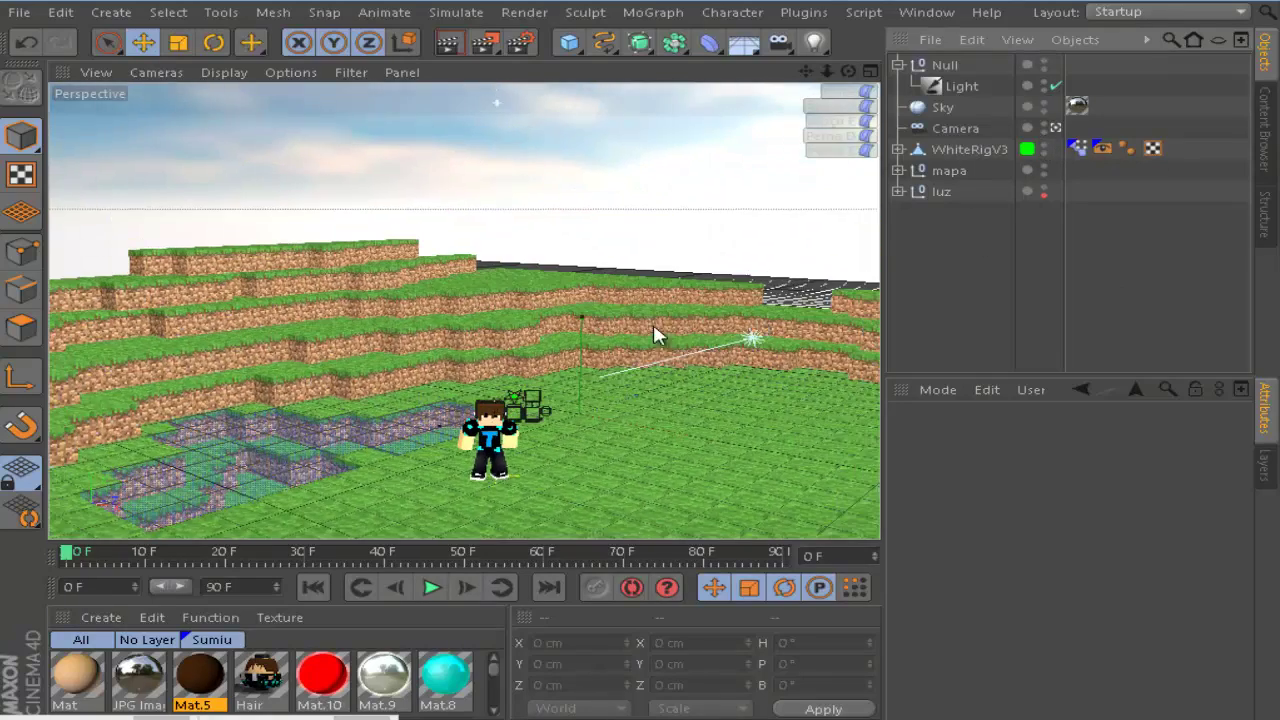
pyautogui.scroll(4, 514, 480)
pyautogui.scroll(10, 523, 465)
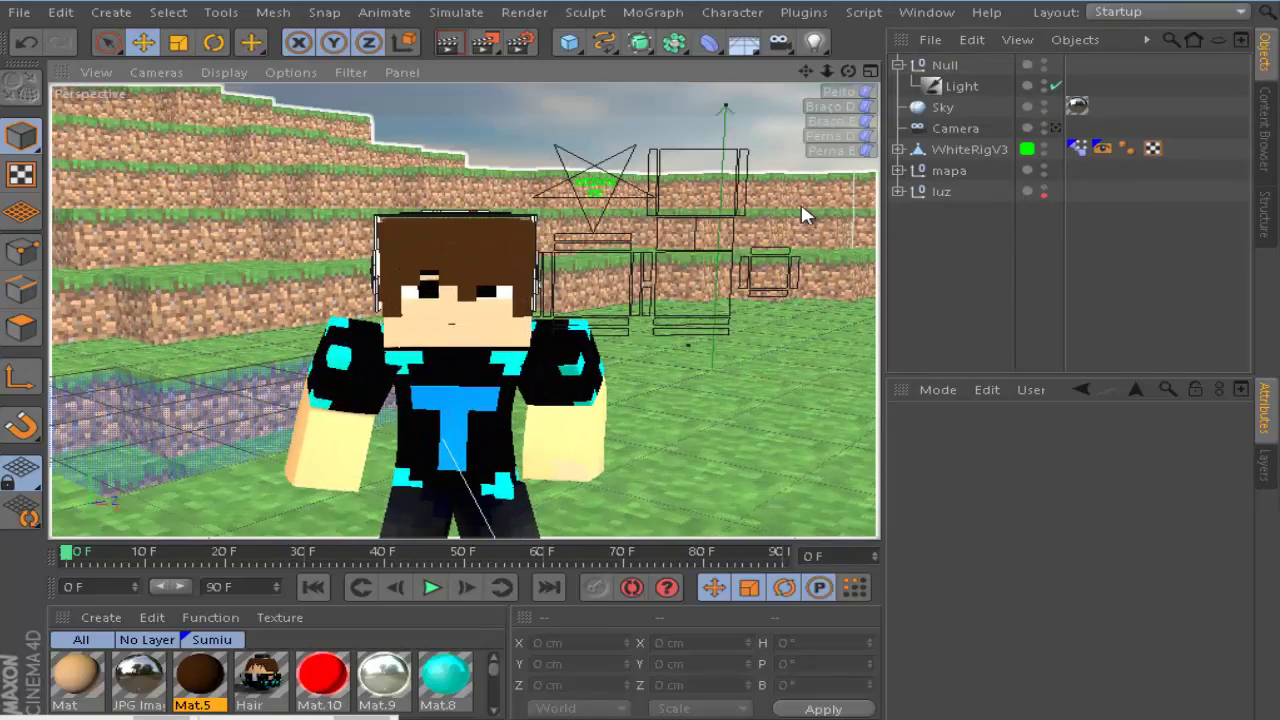
pyautogui.moveTo(848, 71); pyautogui.dragTo(638, 363)
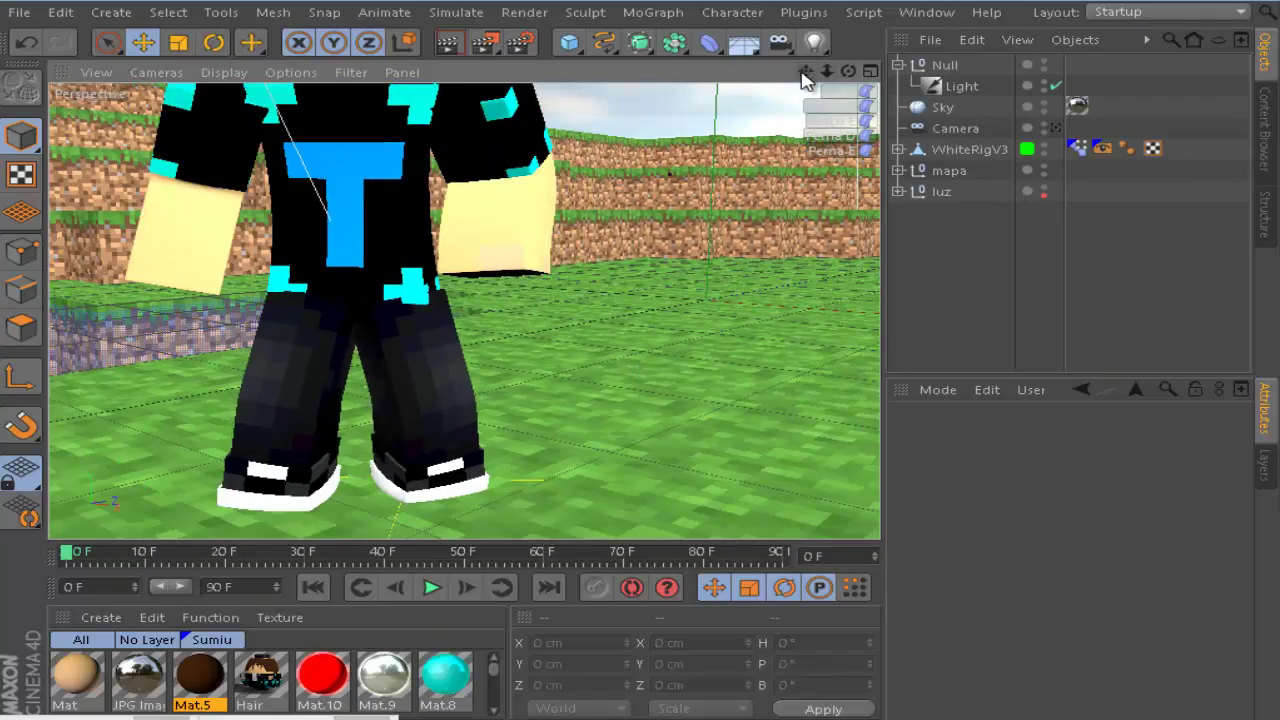
pyautogui.moveTo(806, 71); pyautogui.dragTo(640, 360)
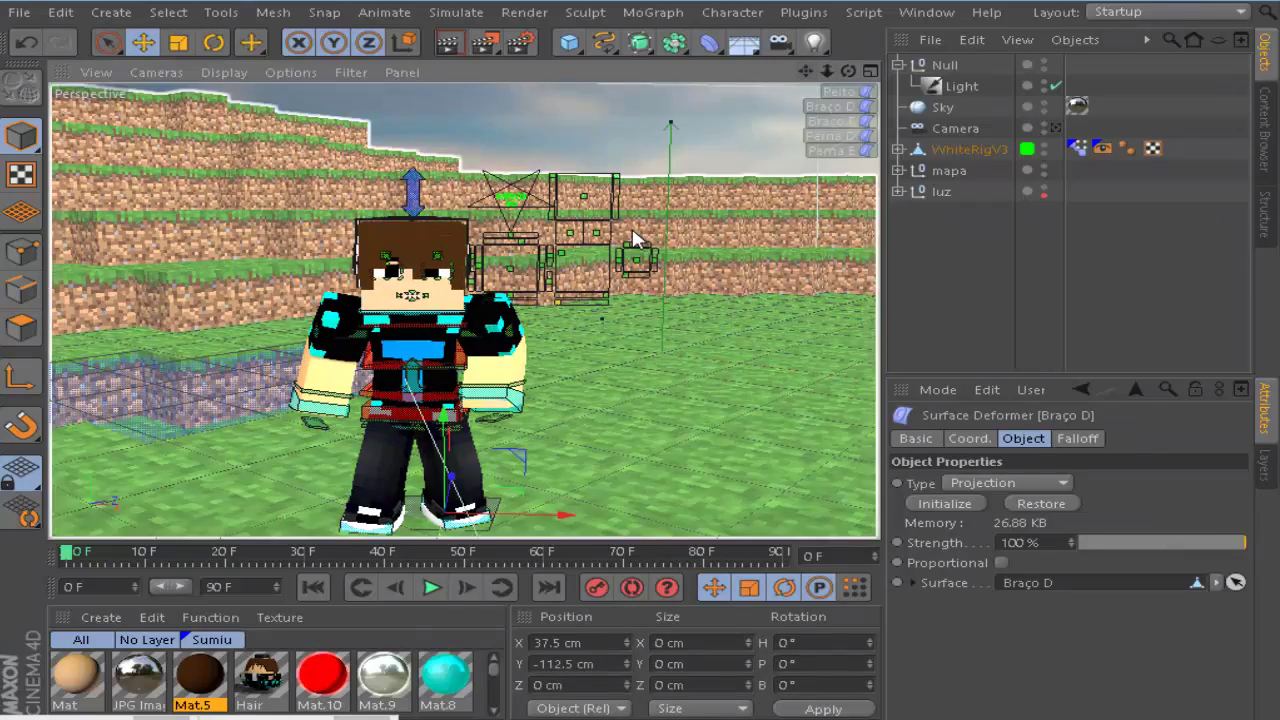
pyautogui.scroll(5, 600, 238)
pyautogui.scroll(-6, 597, 238)
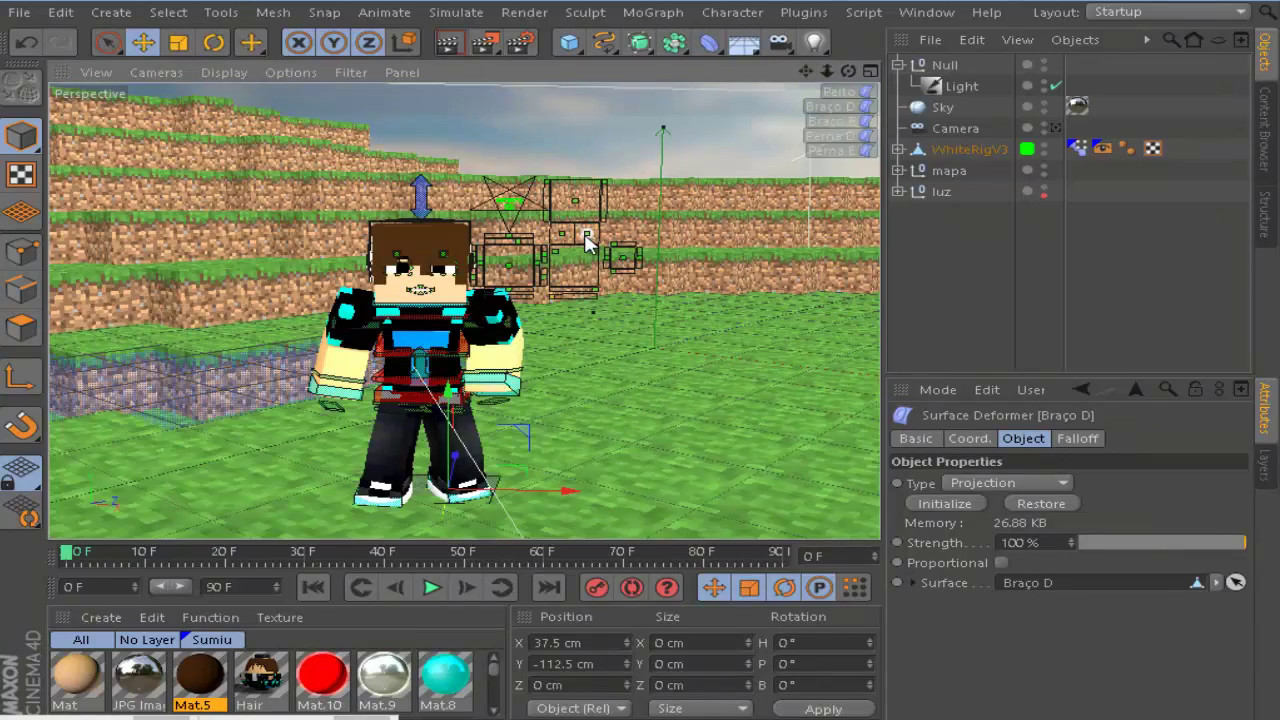
pyautogui.click(585, 235)
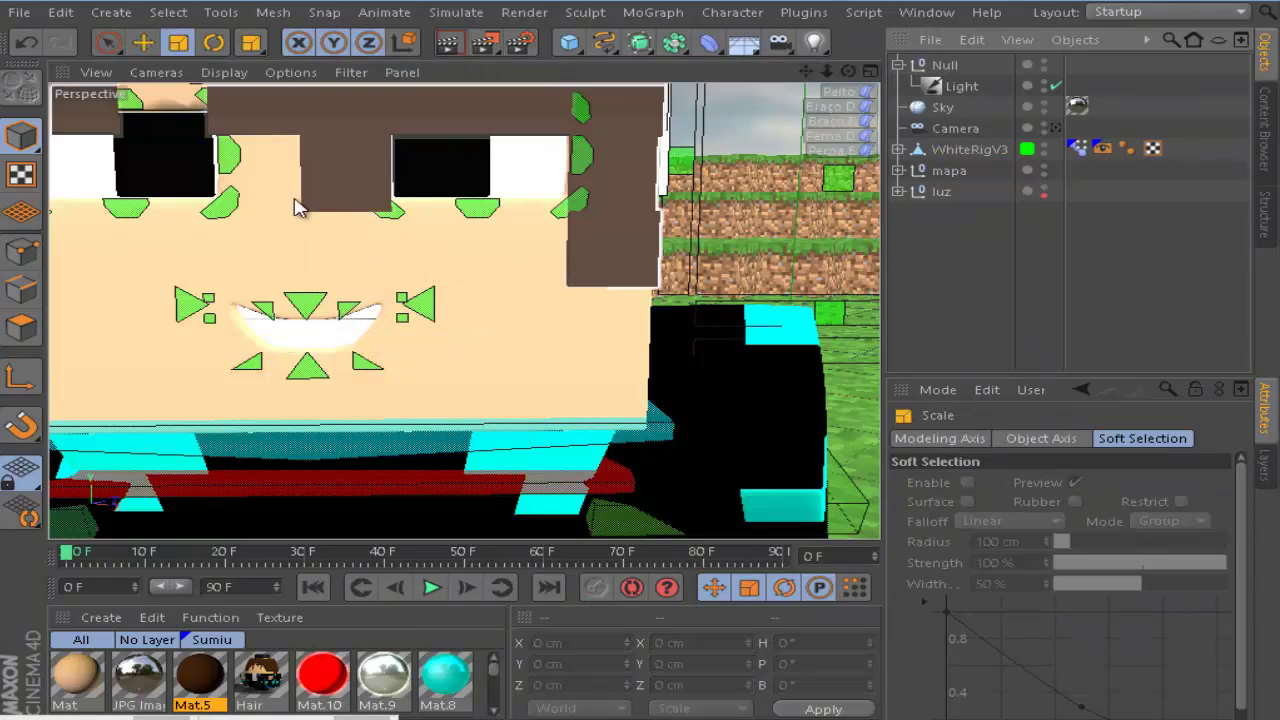
# - Hide the Controladores layer in the viewport and return to the attribute settings
pyautogui.click(1263, 462)
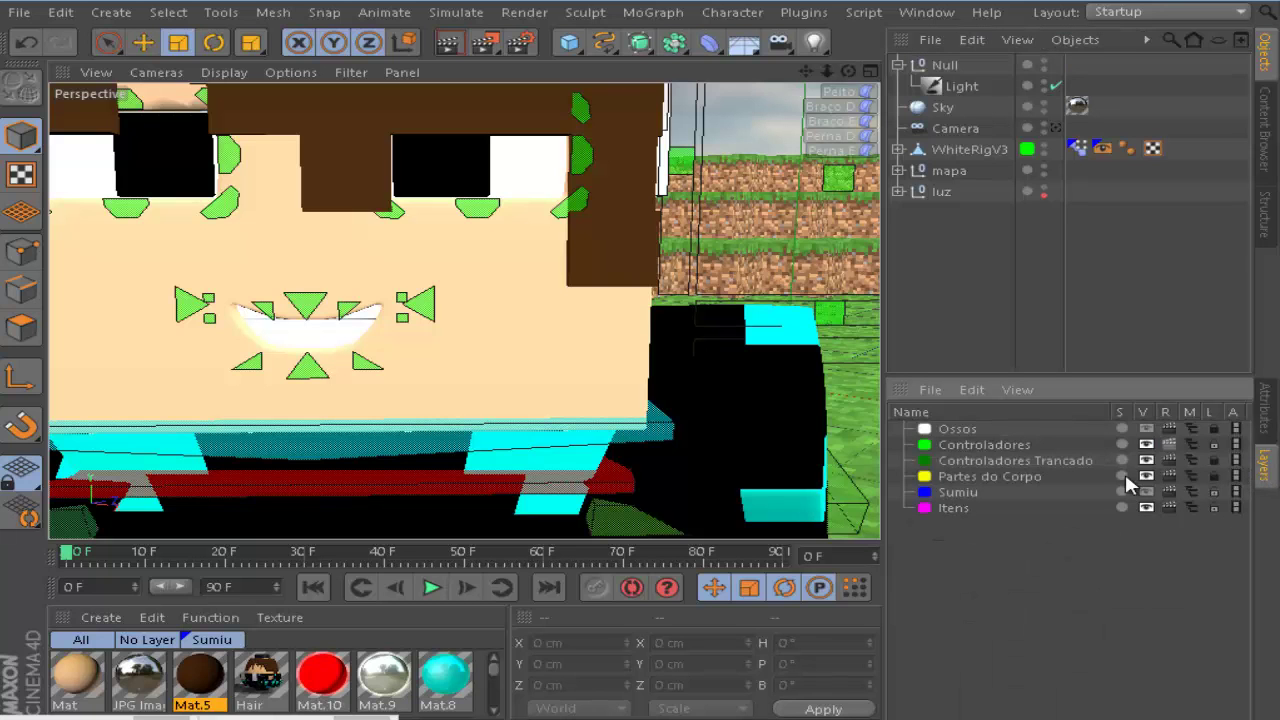
pyautogui.click(1146, 444)
pyautogui.scroll(-6, 230, 267)
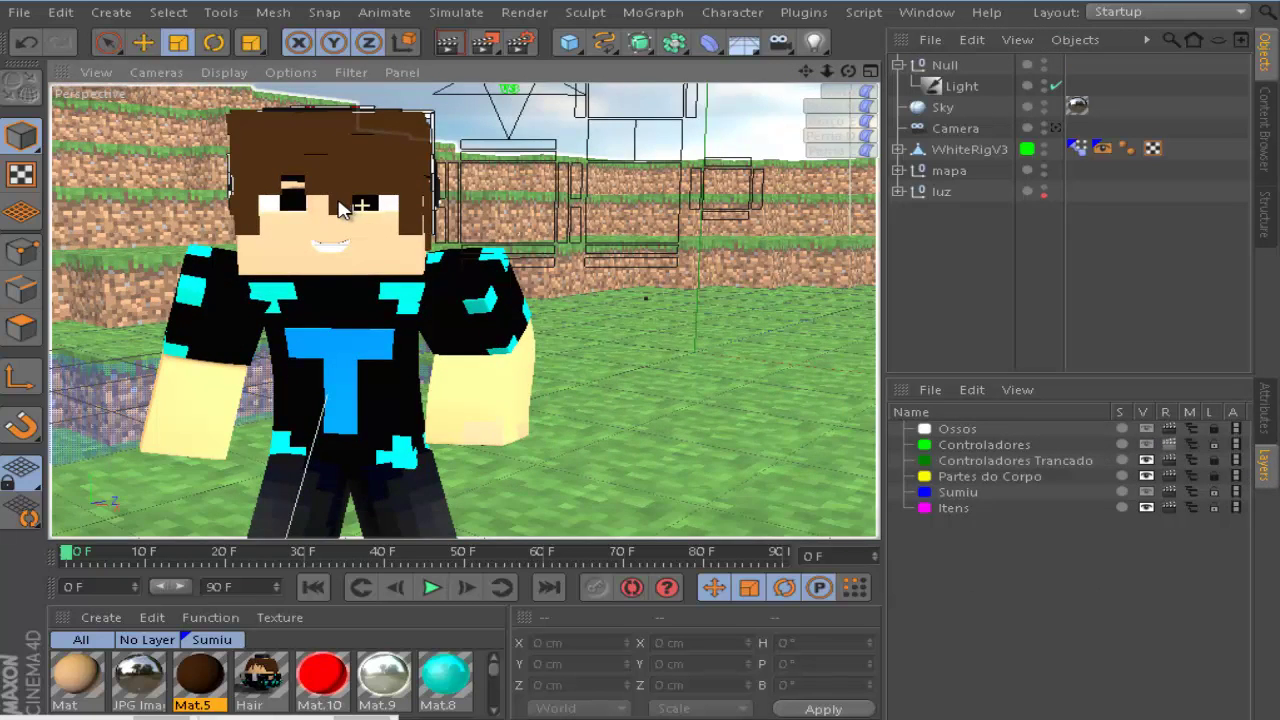
pyautogui.scroll(-5, 360, 208)
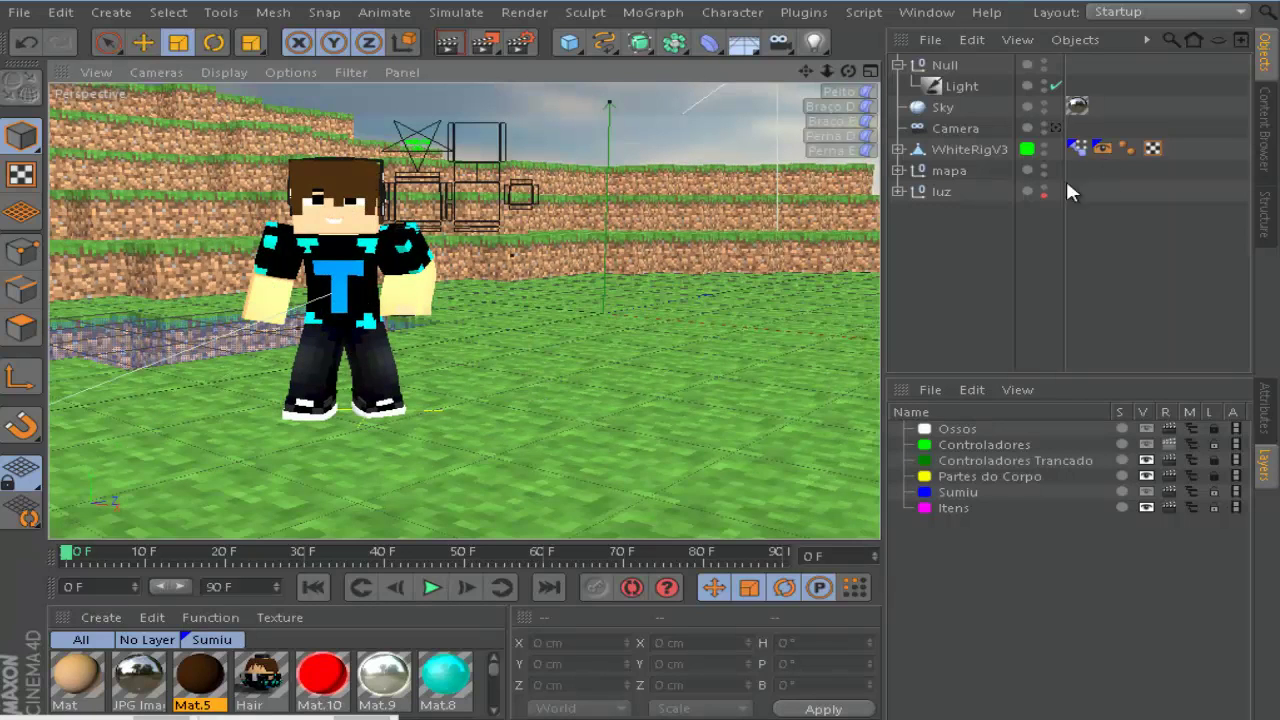
pyautogui.click(1266, 430)
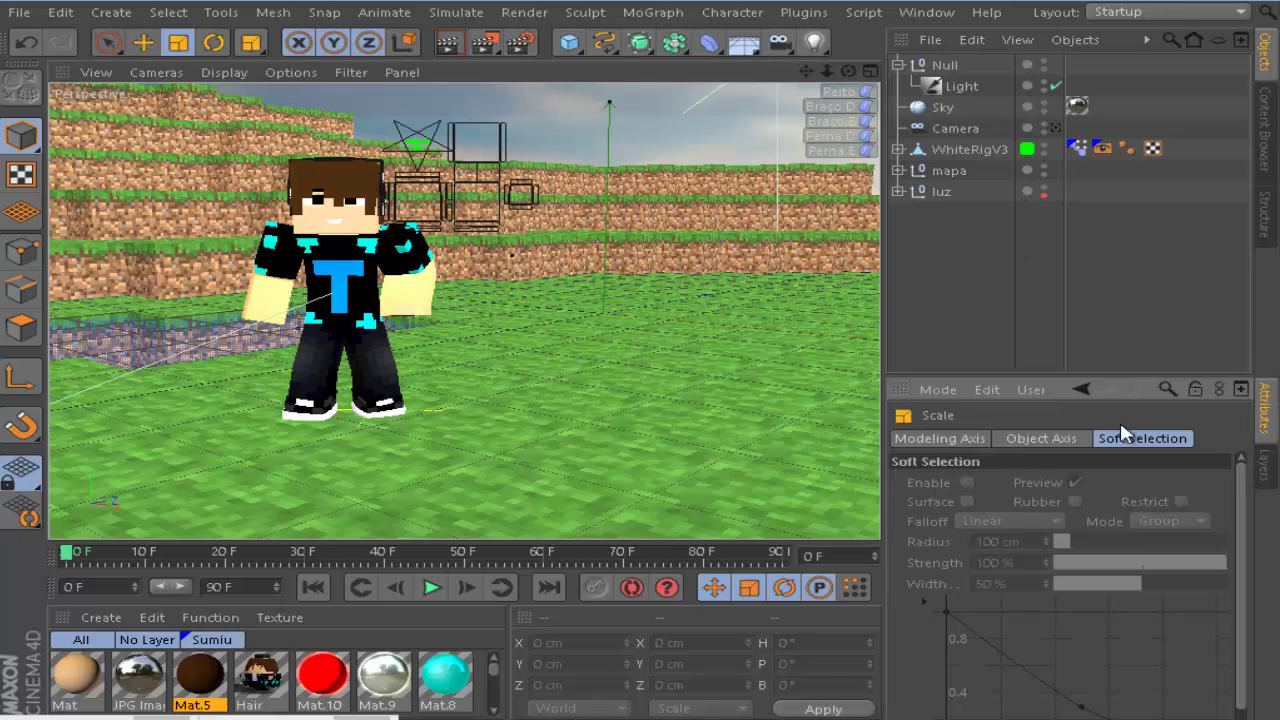
# - Collapse the Null group and load Arvore Carvalho into the scene from the ULTRA Pack's Decoraçoes Trees folder
pyautogui.click(898, 64)
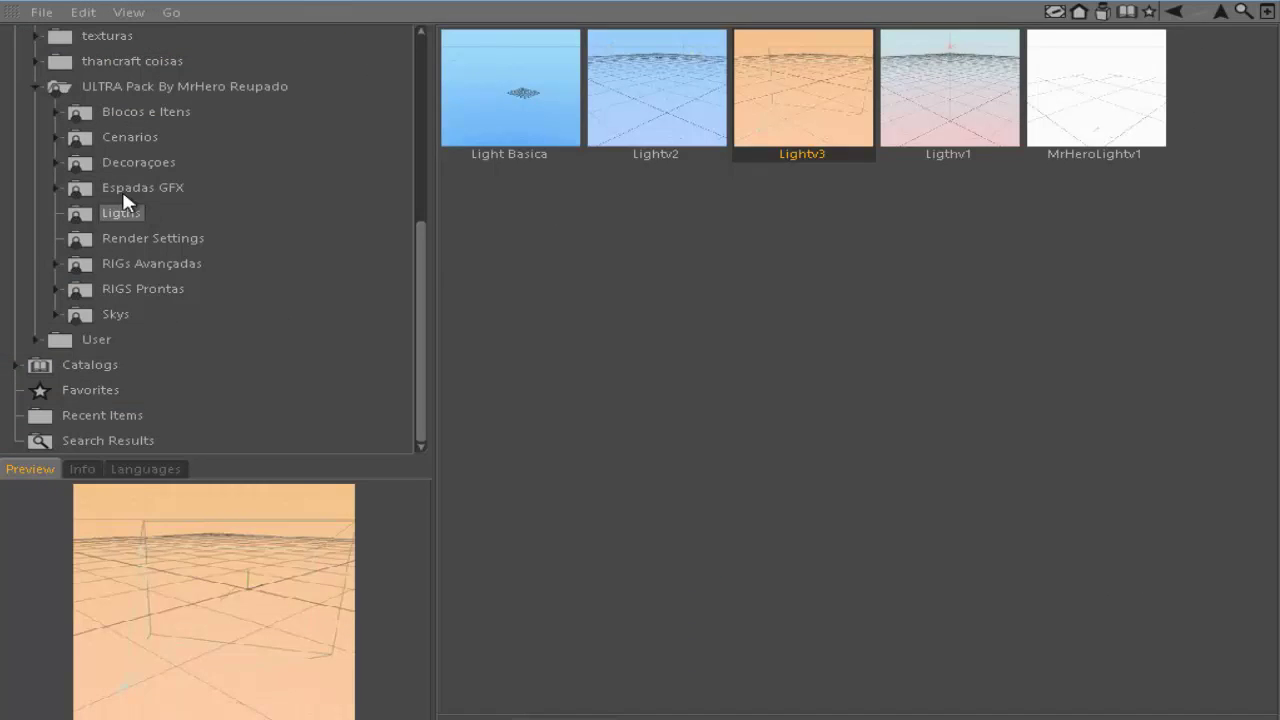
pyautogui.click(123, 194)
pyautogui.click(57, 187)
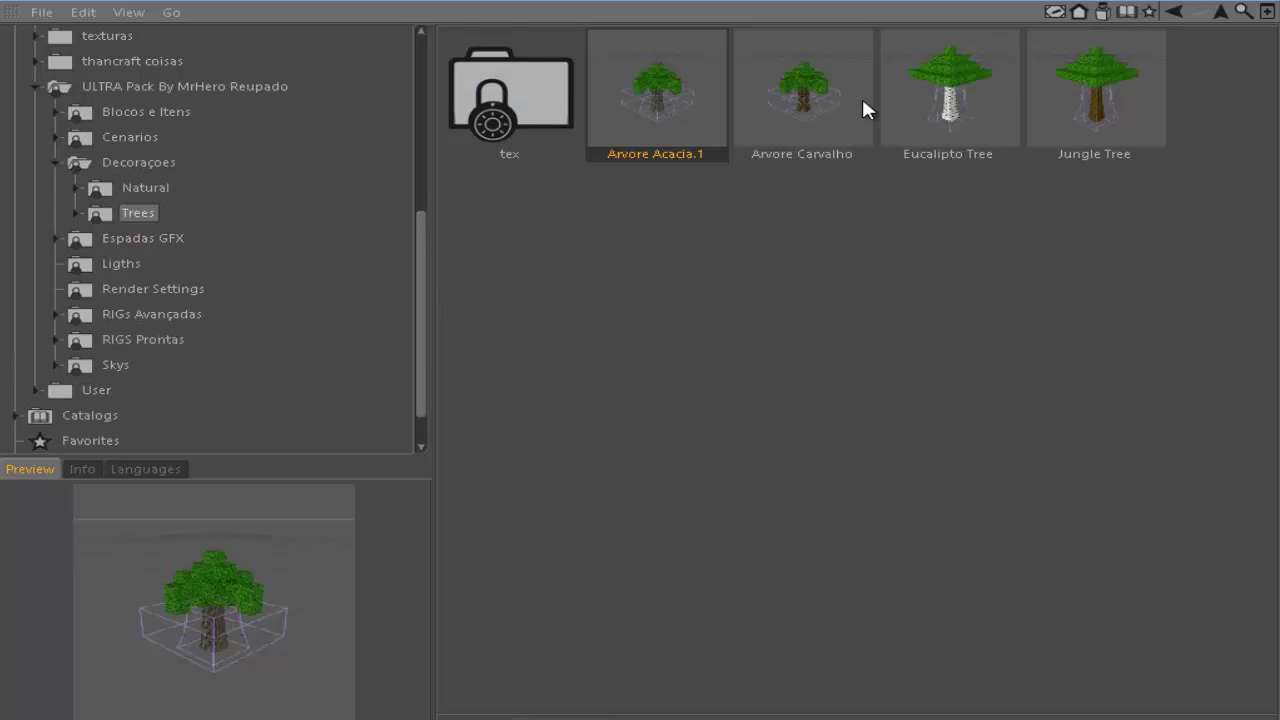
pyautogui.click(835, 110)
pyautogui.rightClick(801, 120)
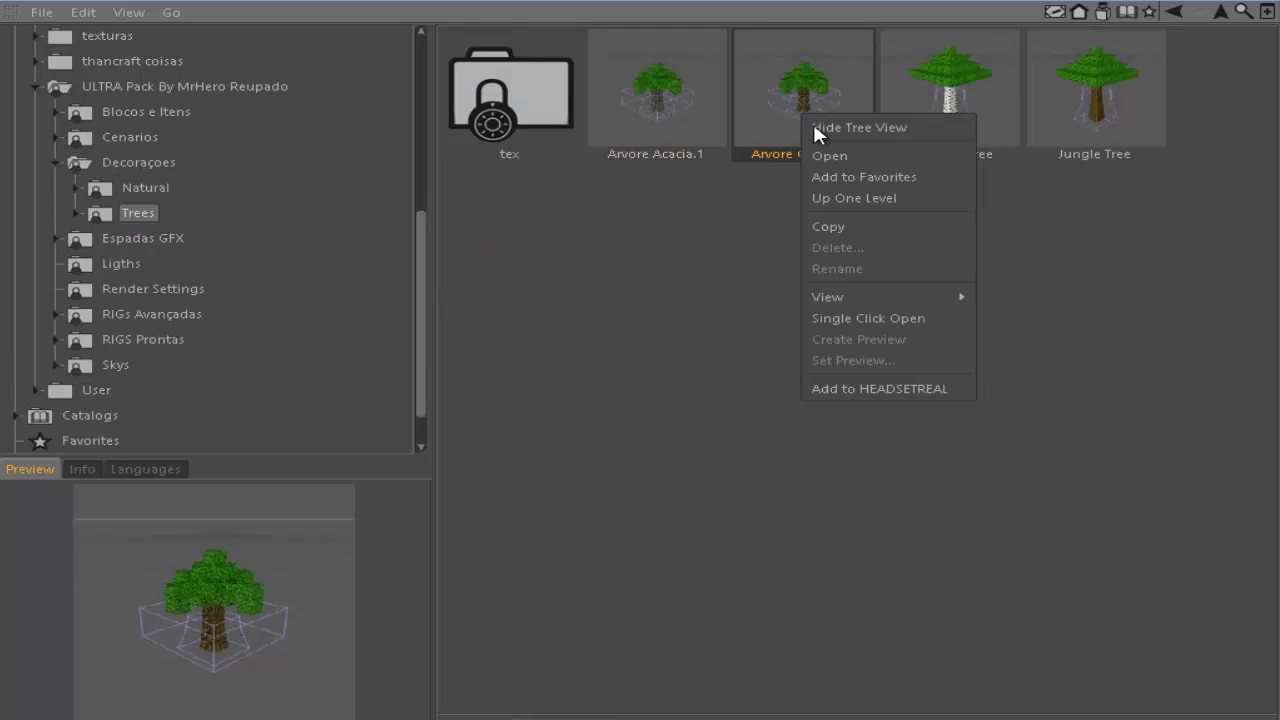
pyautogui.click(837, 157)
pyautogui.click(1173, 1)
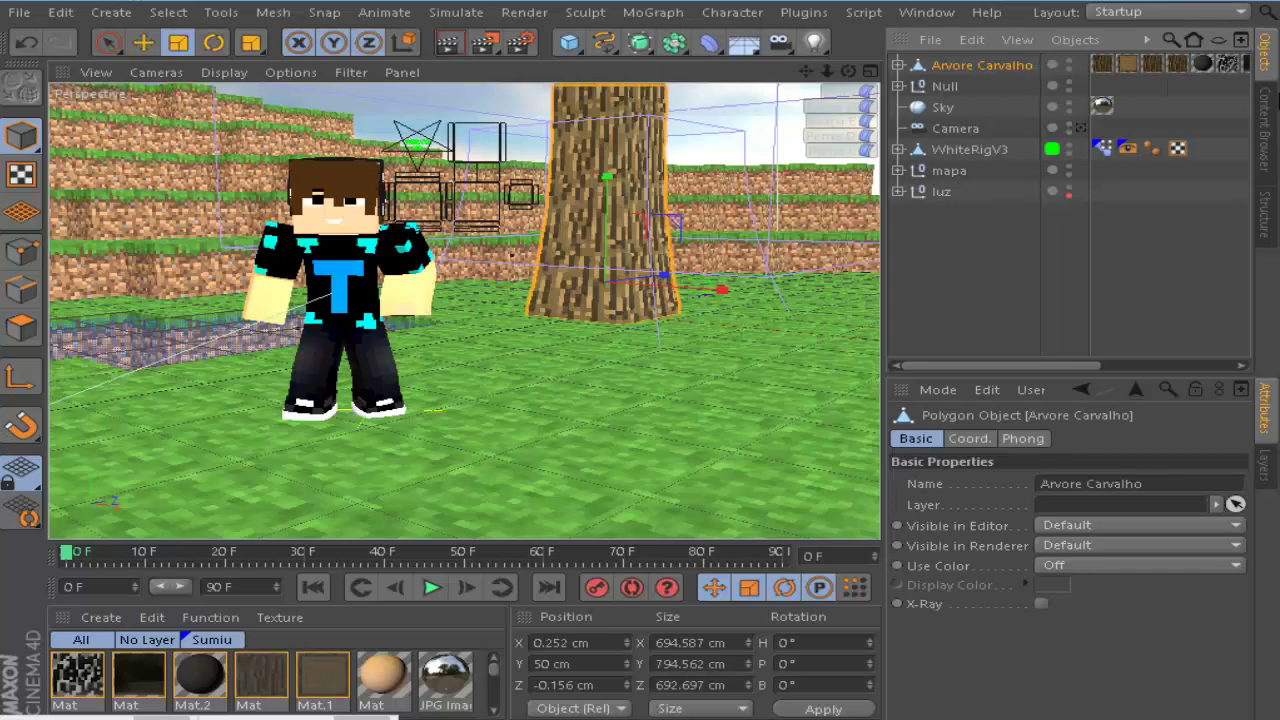
# - Examine the Arvore Carvalho tree's texture tags and its placement beside the character, leaving the tree deselected
pyautogui.click(1264, 128)
pyautogui.click(1264, 52)
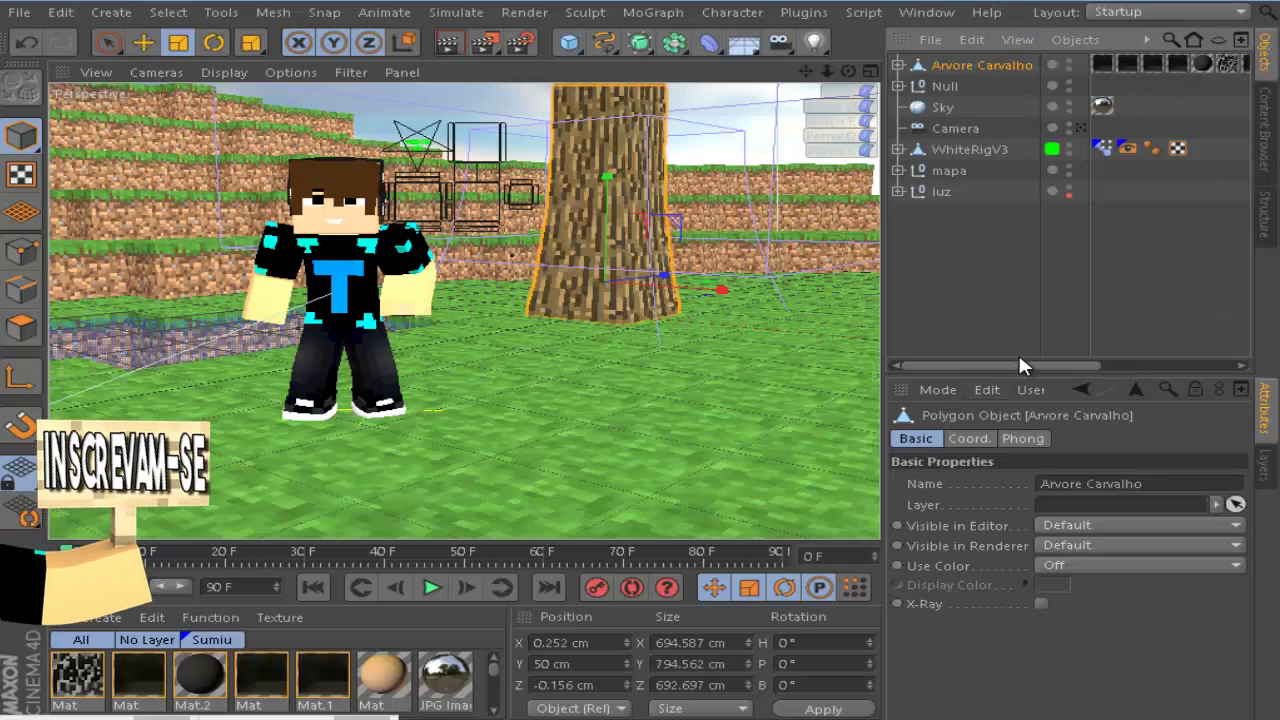
pyautogui.moveTo(1019, 365); pyautogui.dragTo(1046, 365)
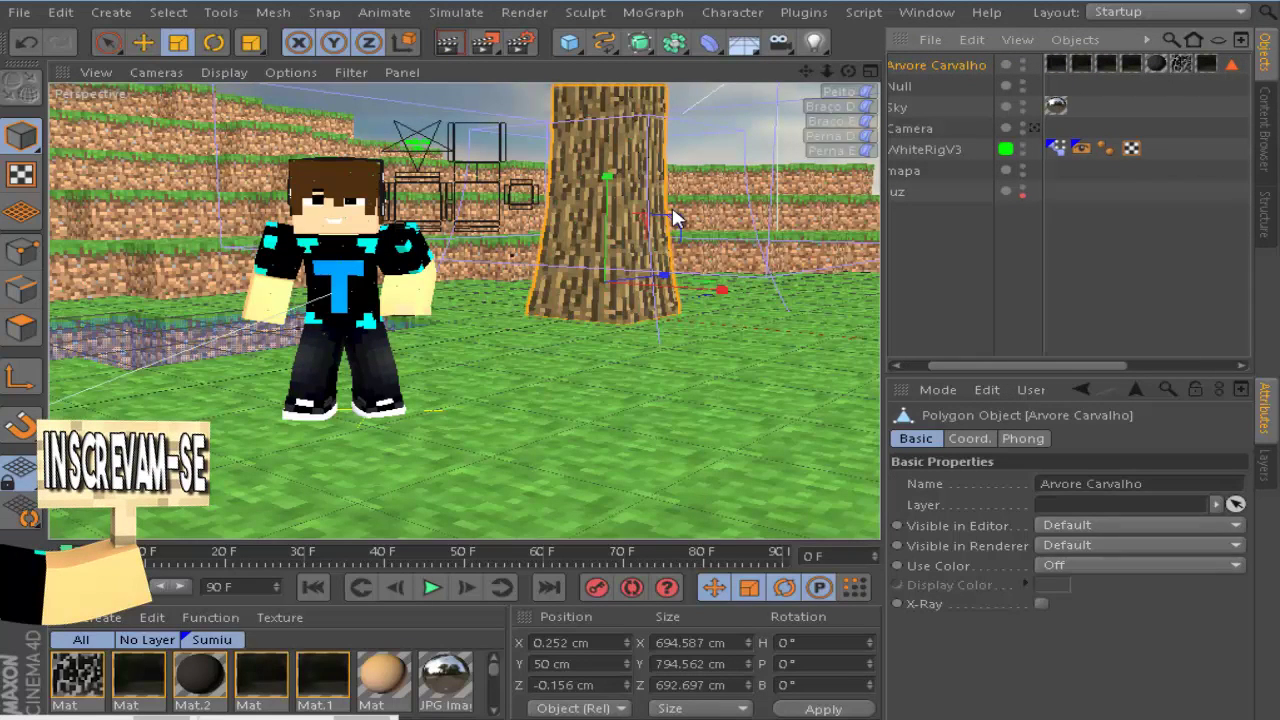
pyautogui.click(963, 226)
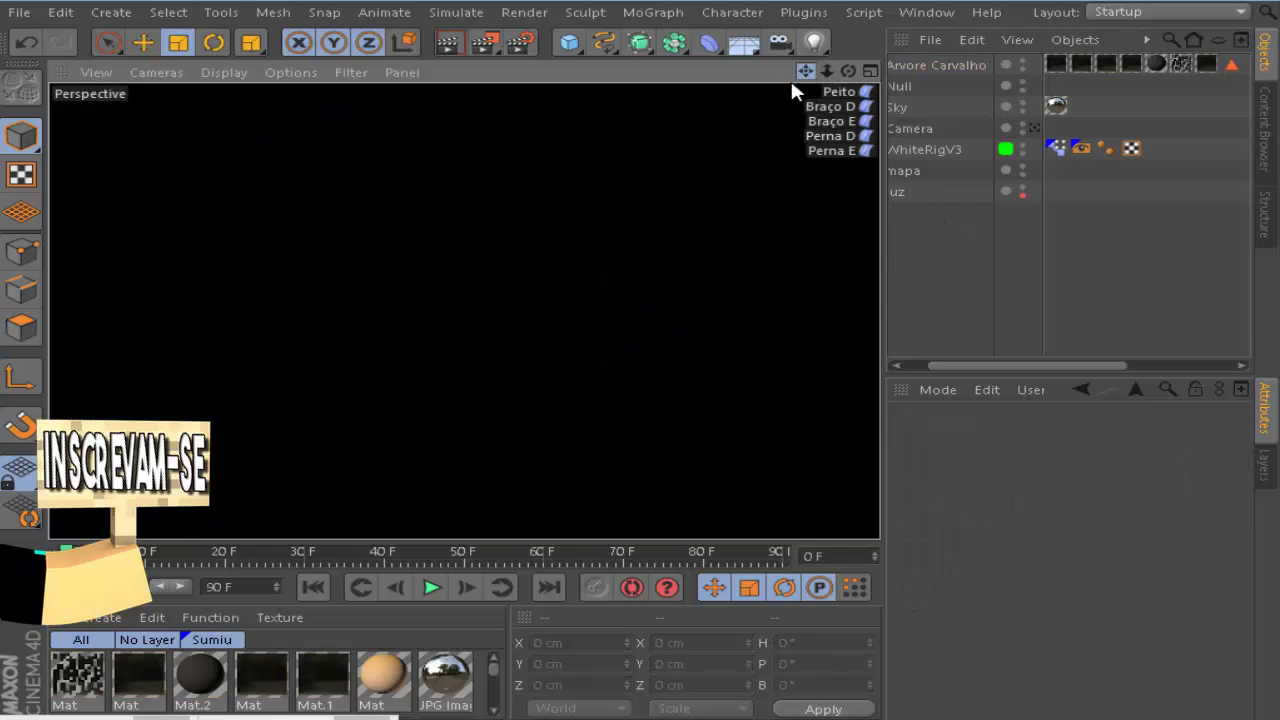
pyautogui.click(800, 514)
pyautogui.moveTo(815, 81)
pyautogui.mouseDown(button='right')
pyautogui.moveTo(802, 71)
pyautogui.moveTo(636, 357)
pyautogui.moveTo(802, 71)
pyautogui.mouseUp(button='right')
pyautogui.moveTo(802, 71); pyautogui.dragTo(785, 82)
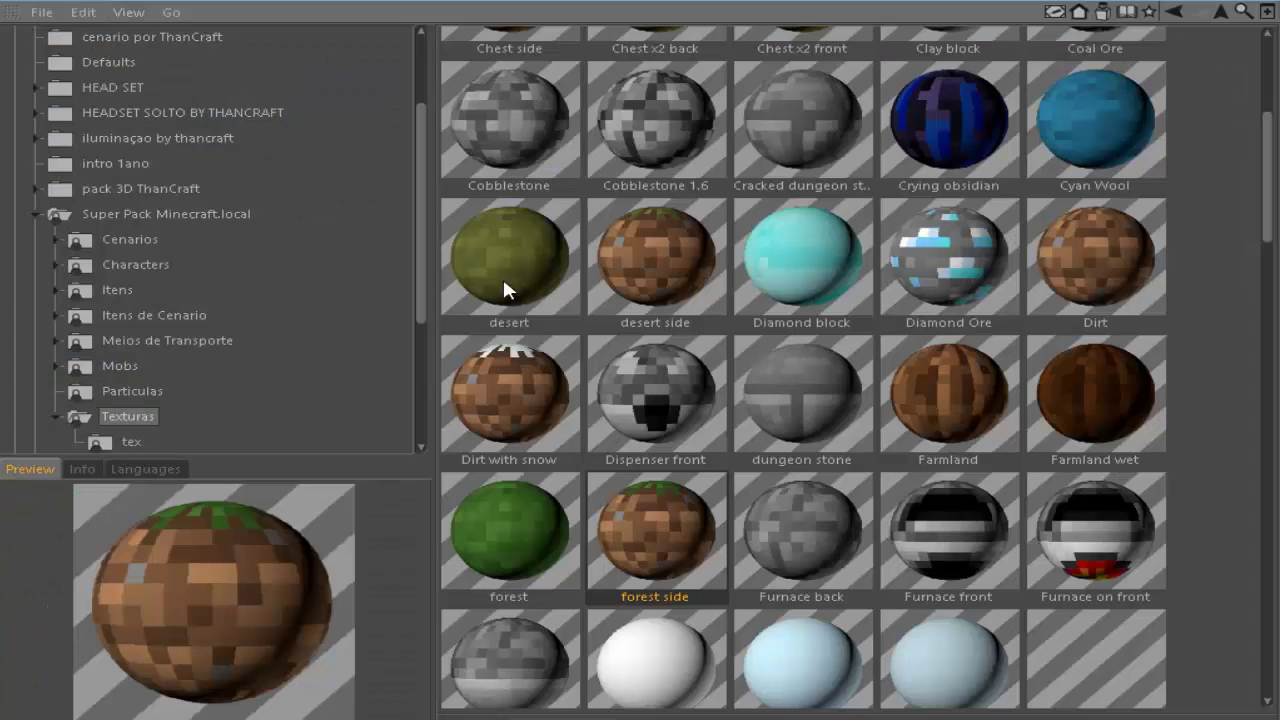
# - Load the Wooden planks and Wood side materials from the Super Pack Minecraft Texturas folder
pyautogui.scroll(-10, 503, 289)
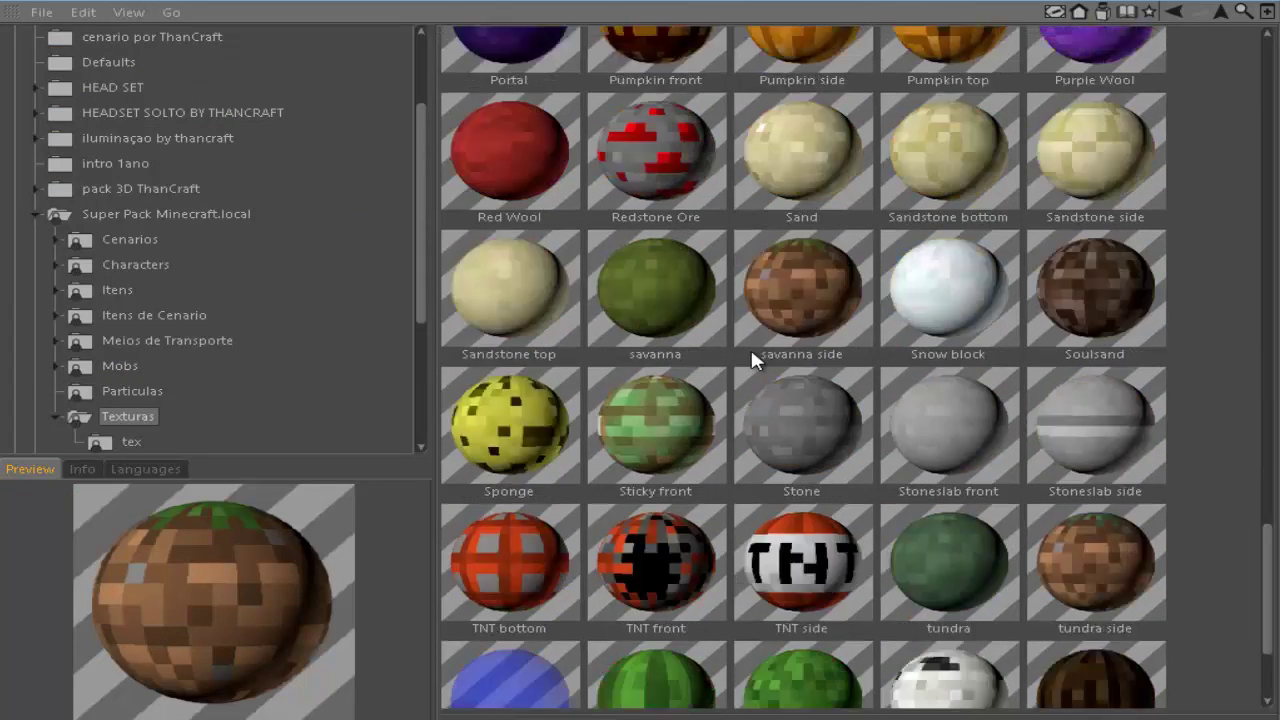
pyautogui.scroll(-4, 751, 350)
pyautogui.click(738, 476)
pyautogui.click(708, 471)
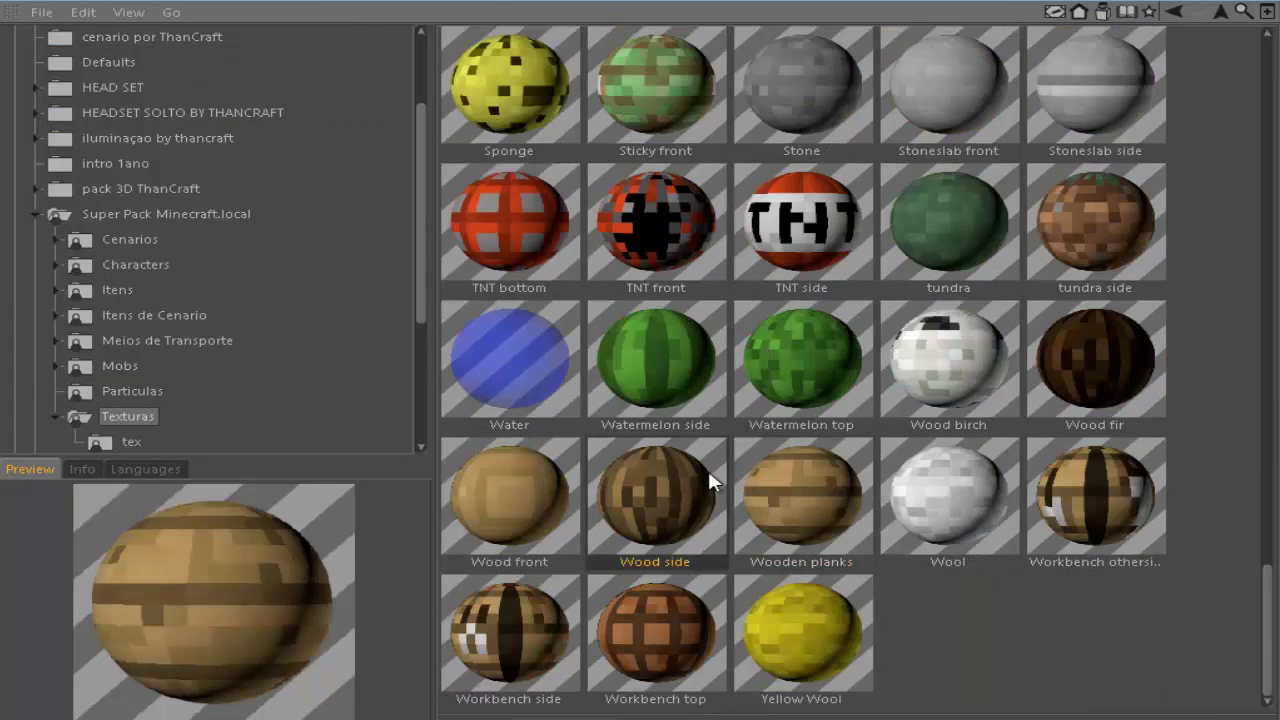
pyautogui.rightClick(647, 473)
pyautogui.click(704, 499)
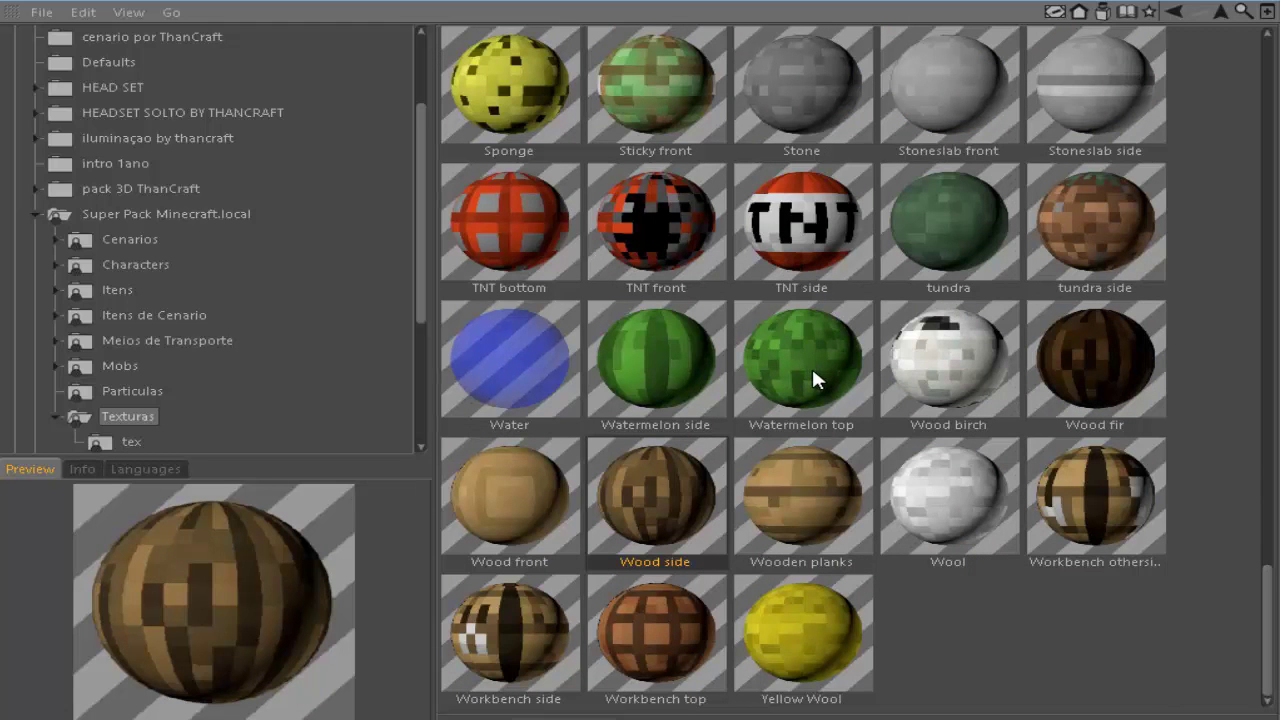
# - Load the Leaves material from the Super Pack Minecraft Texturas folder and return to the scene
pyautogui.scroll(3, 811, 365)
pyautogui.scroll(-3, 813, 372)
pyautogui.scroll(10, 837, 398)
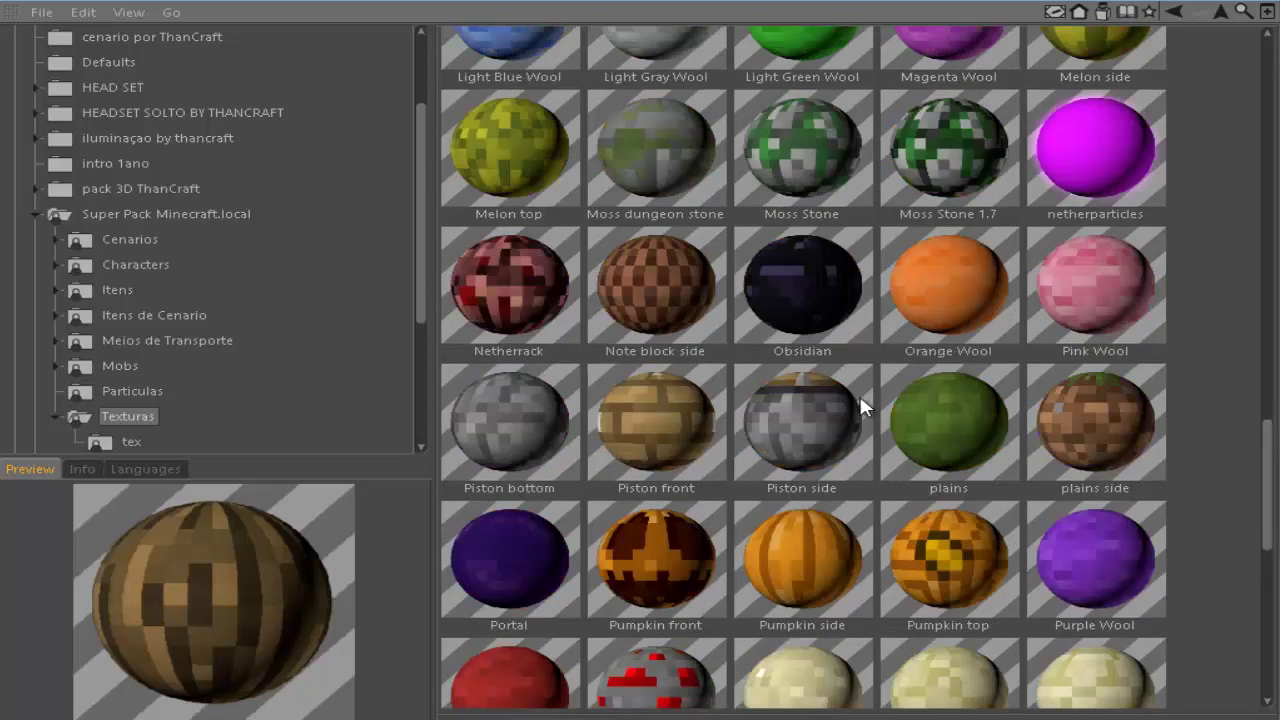
pyautogui.scroll(6, 859, 392)
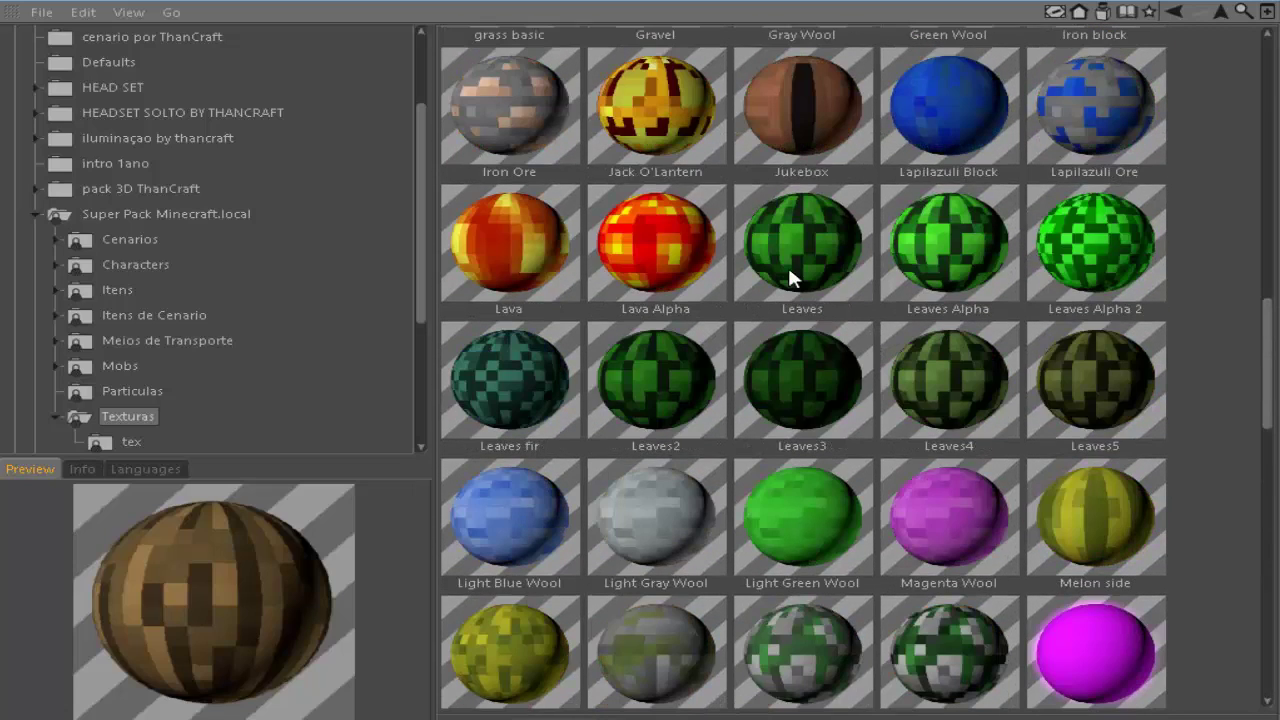
pyautogui.click(808, 262)
pyautogui.rightClick(810, 262)
pyautogui.press('Escape')
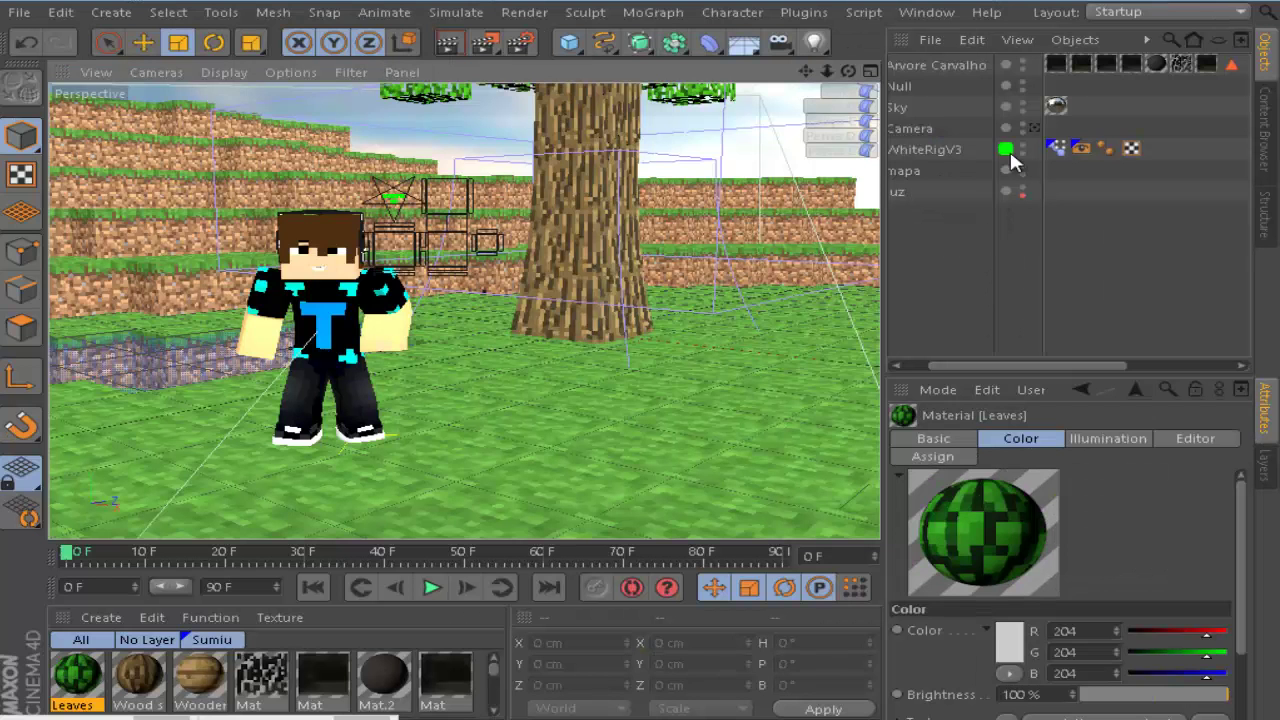
# - Replace the Mat material with Leaves in Arvore Carvalho's Polygon Selection #0 texture tag
pyautogui.click(1181, 64)
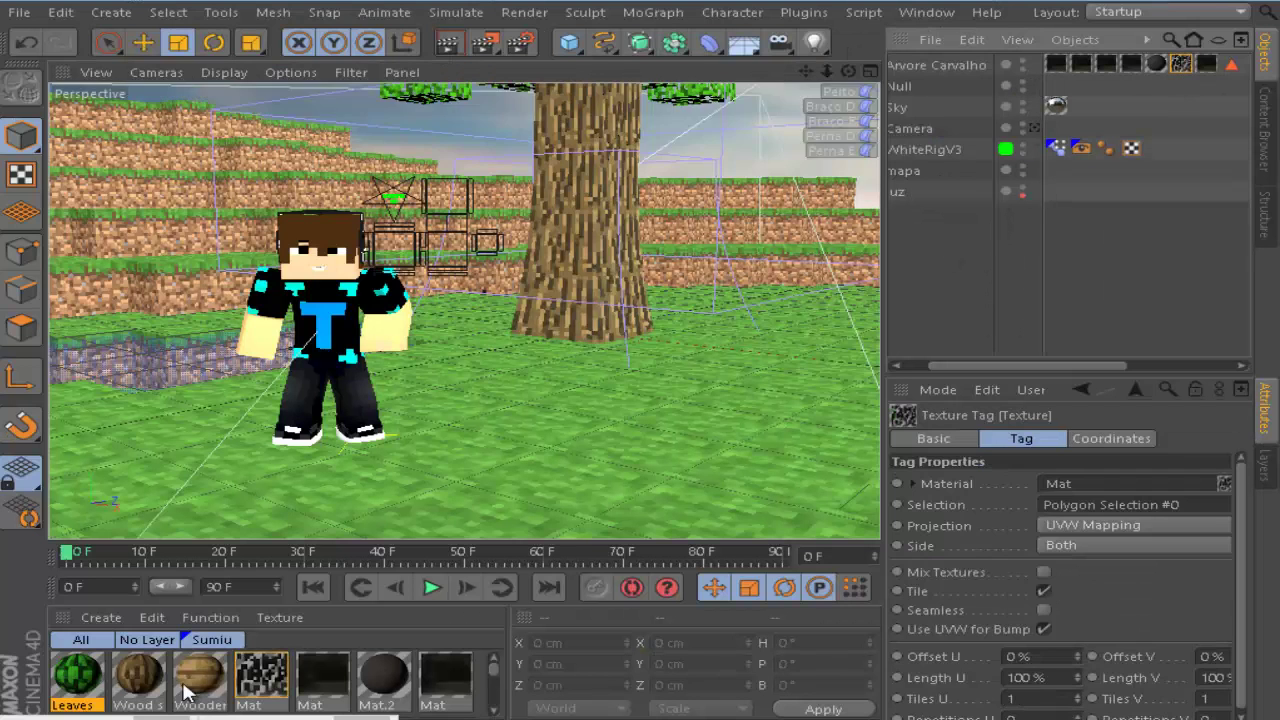
pyautogui.click(80, 676)
pyautogui.rightClick(86, 678)
pyautogui.click(72, 678)
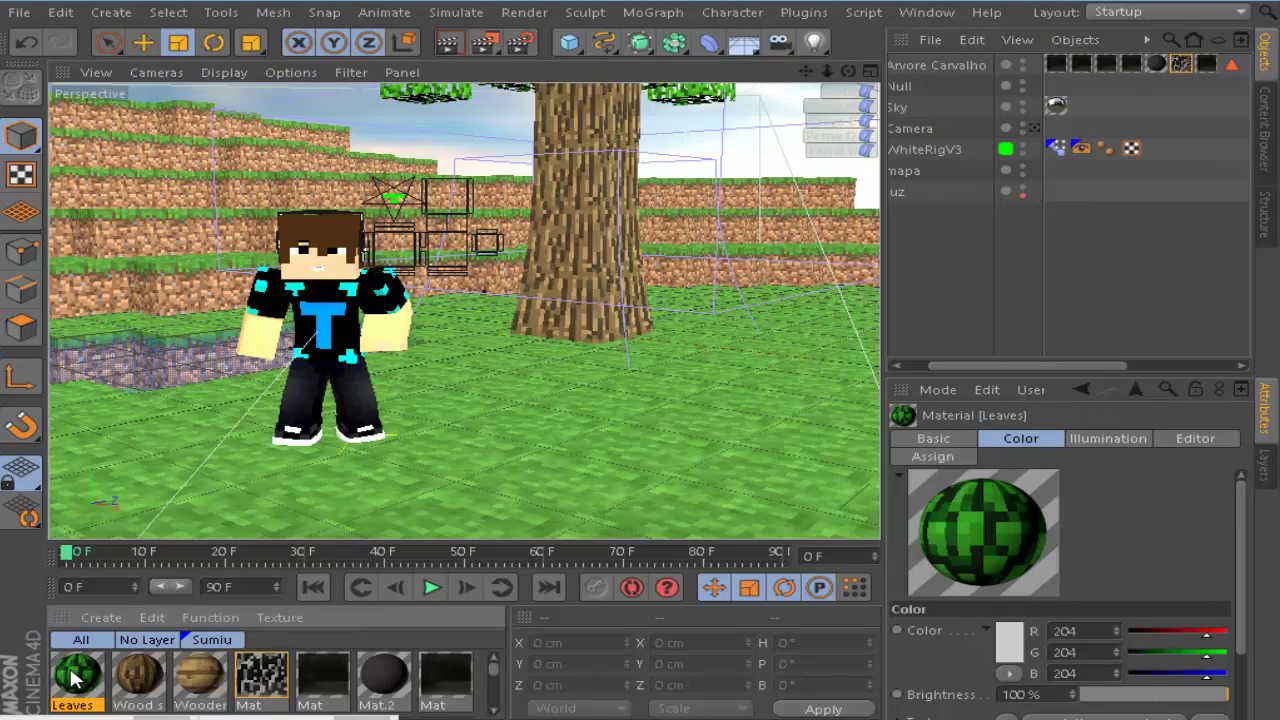
pyautogui.click(766, 257)
pyautogui.moveTo(766, 257); pyautogui.dragTo(621, 369)
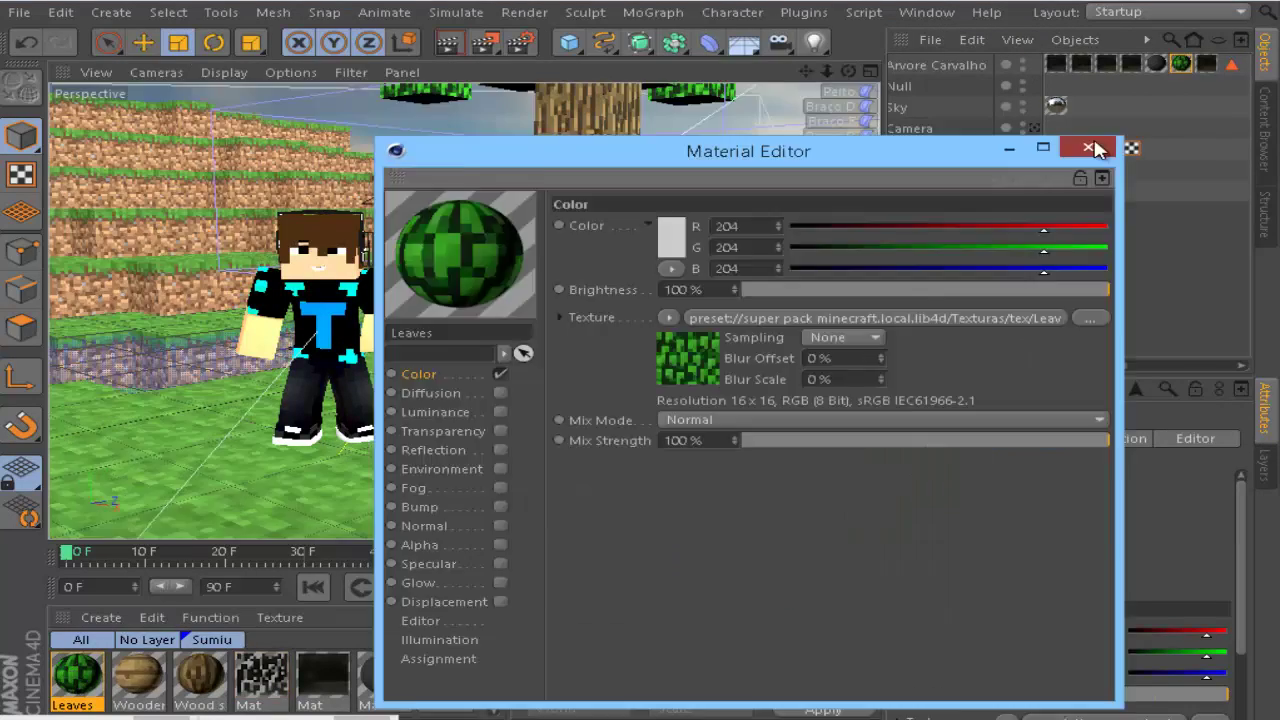
pyautogui.click(1093, 147)
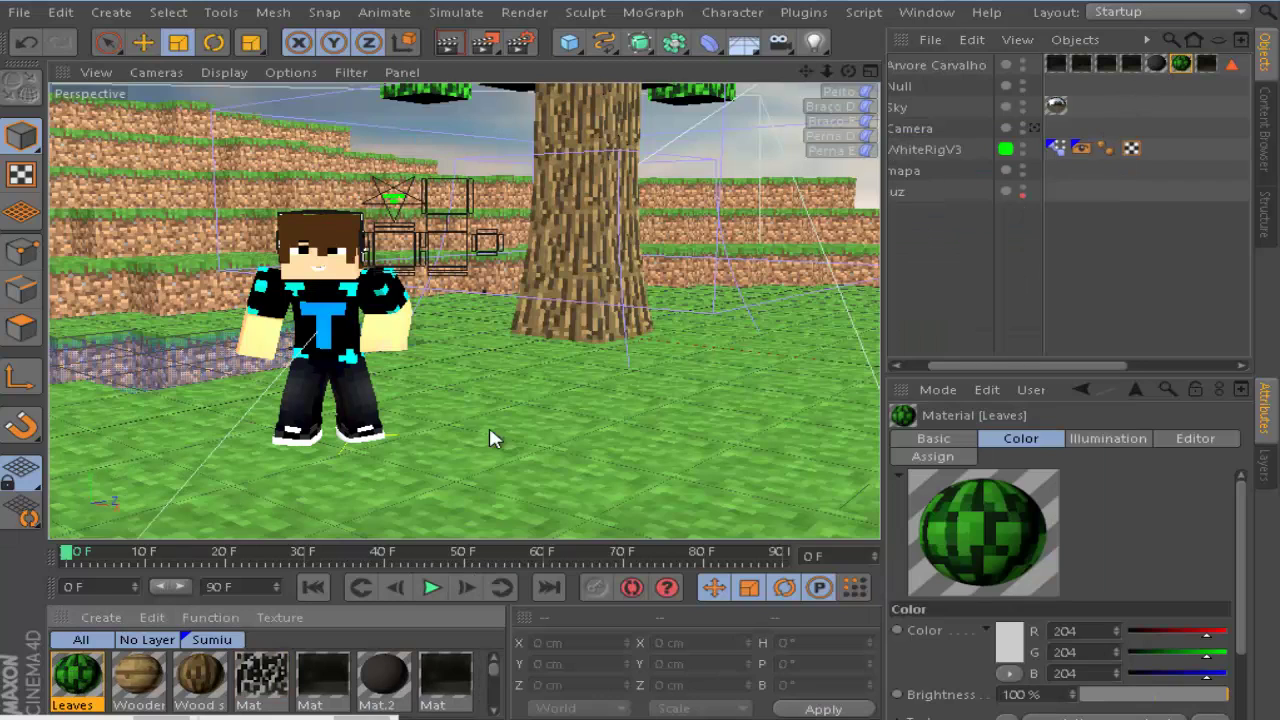
# - Open the Wood side material for editing and assign it to Arvore Carvalho's second texture tag
pyautogui.doubleClick(200, 675)
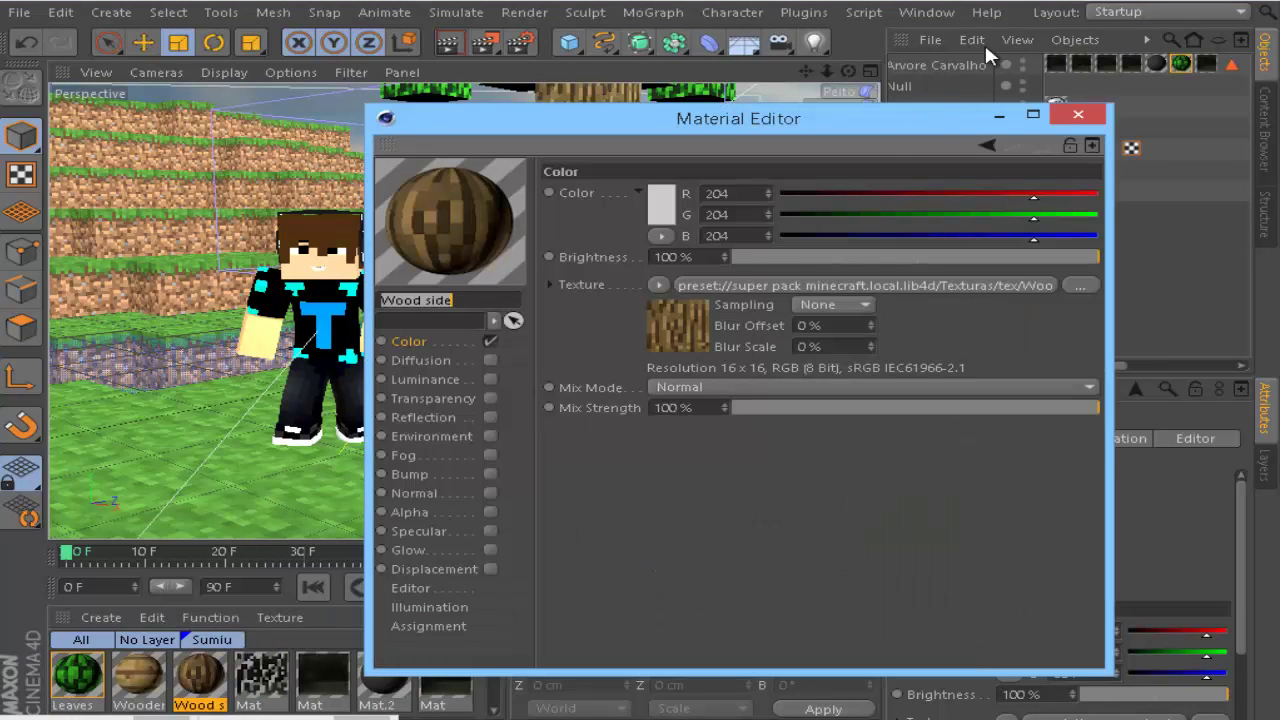
pyautogui.moveTo(923, 142); pyautogui.dragTo(1146, 120)
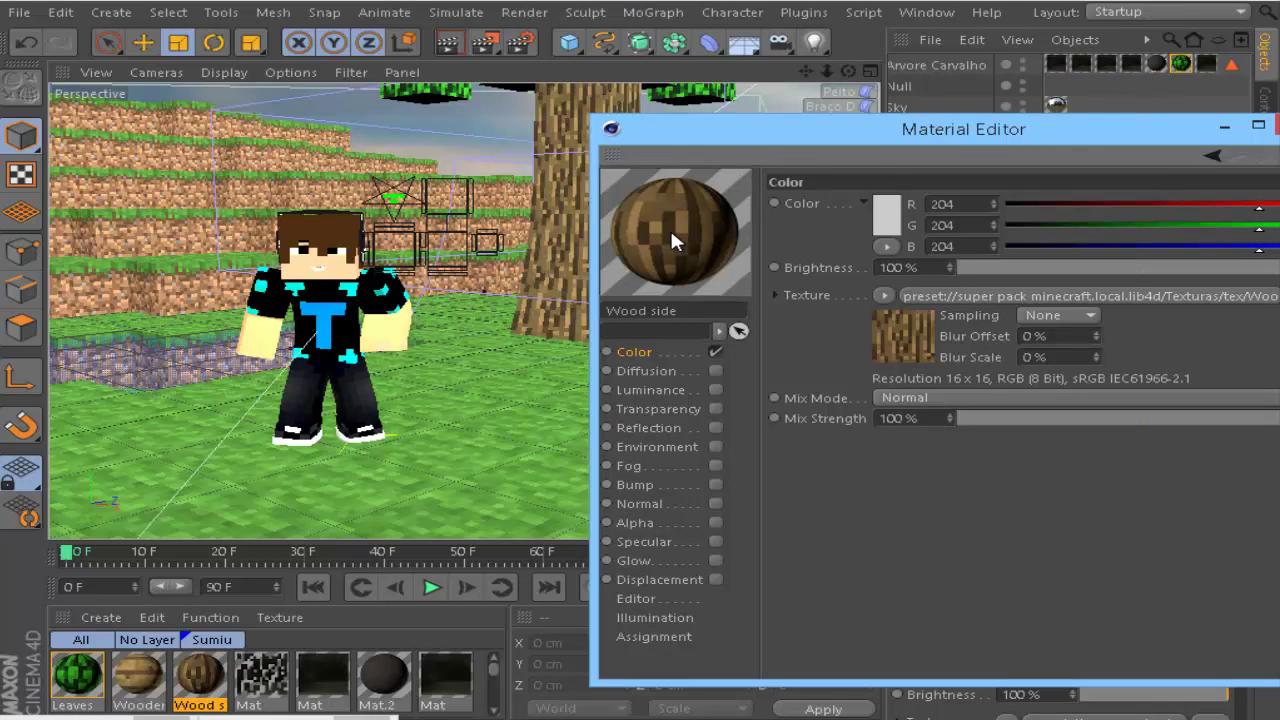
pyautogui.moveTo(1076, 63); pyautogui.dragTo(1075, 61)
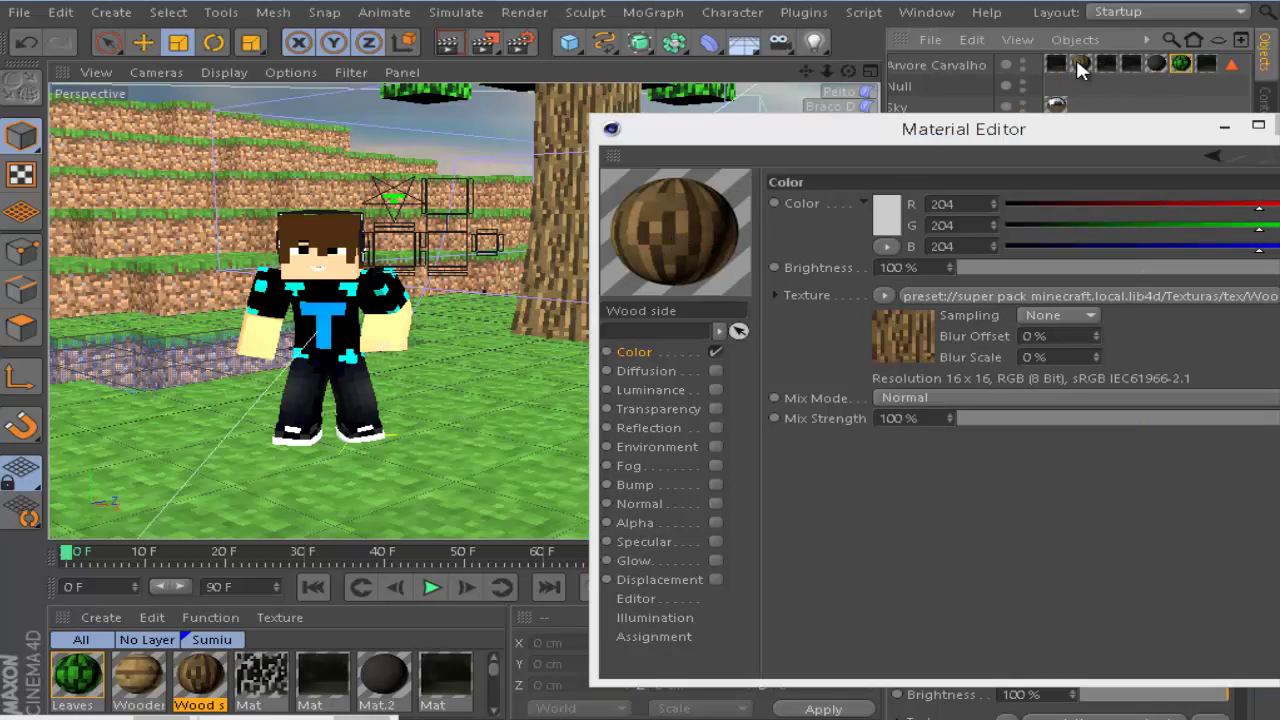
pyautogui.moveTo(1000, 130); pyautogui.dragTo(1093, 148)
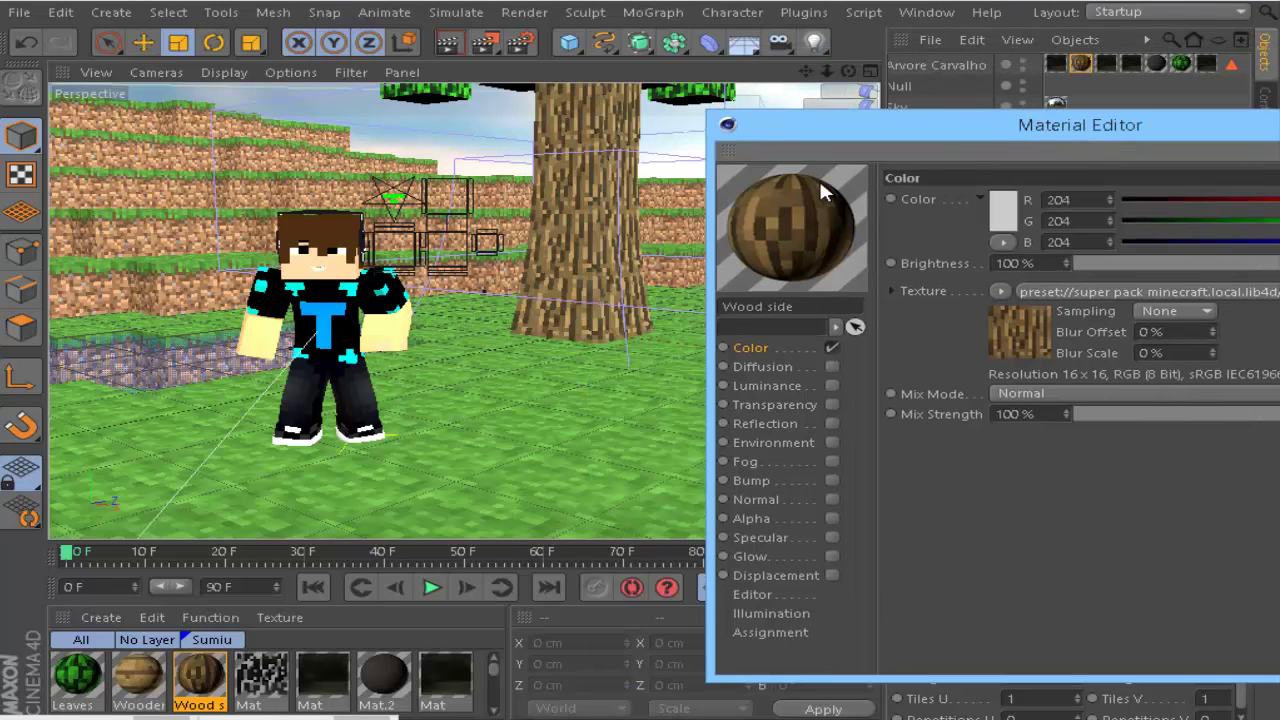
# - Assign the Wood side material to Arvore Carvalho's remaining non-leaf texture tags and close the material editor
pyautogui.moveTo(996, 92); pyautogui.dragTo(1135, 60)
pyautogui.moveTo(768, 236); pyautogui.dragTo(1022, 198)
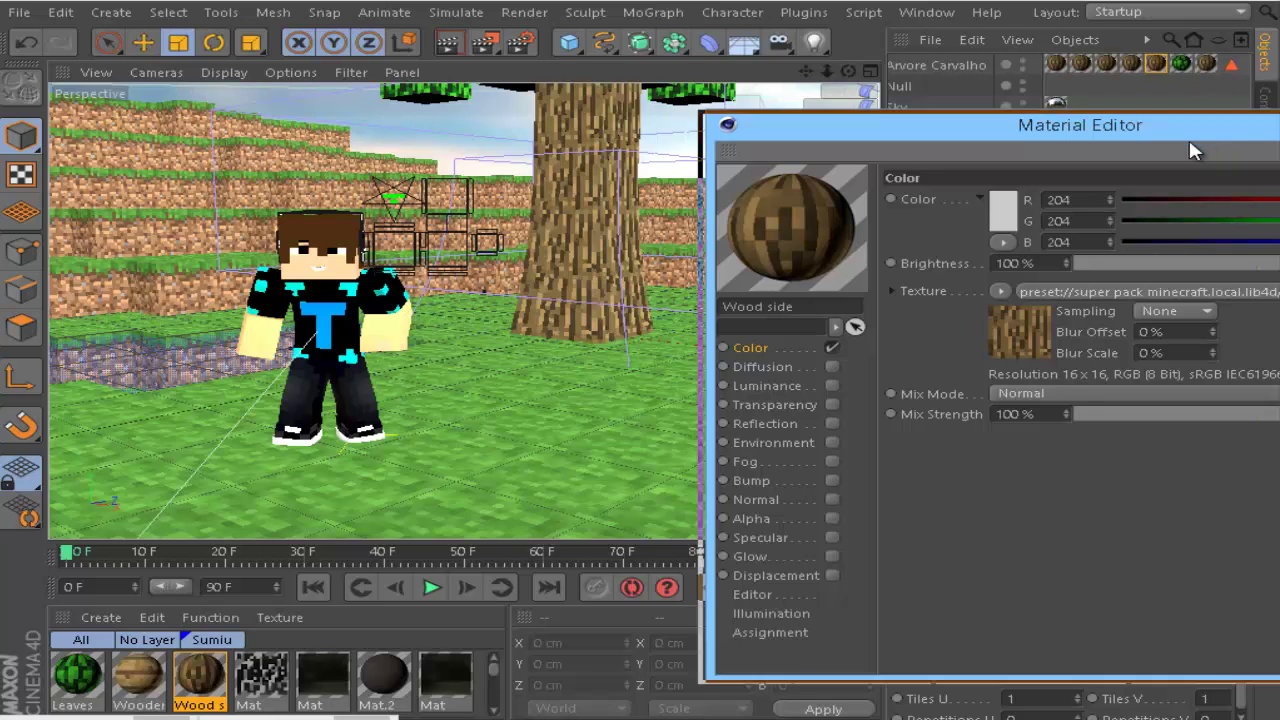
pyautogui.moveTo(1160, 148); pyautogui.dragTo(765, 177)
pyautogui.click(1026, 150)
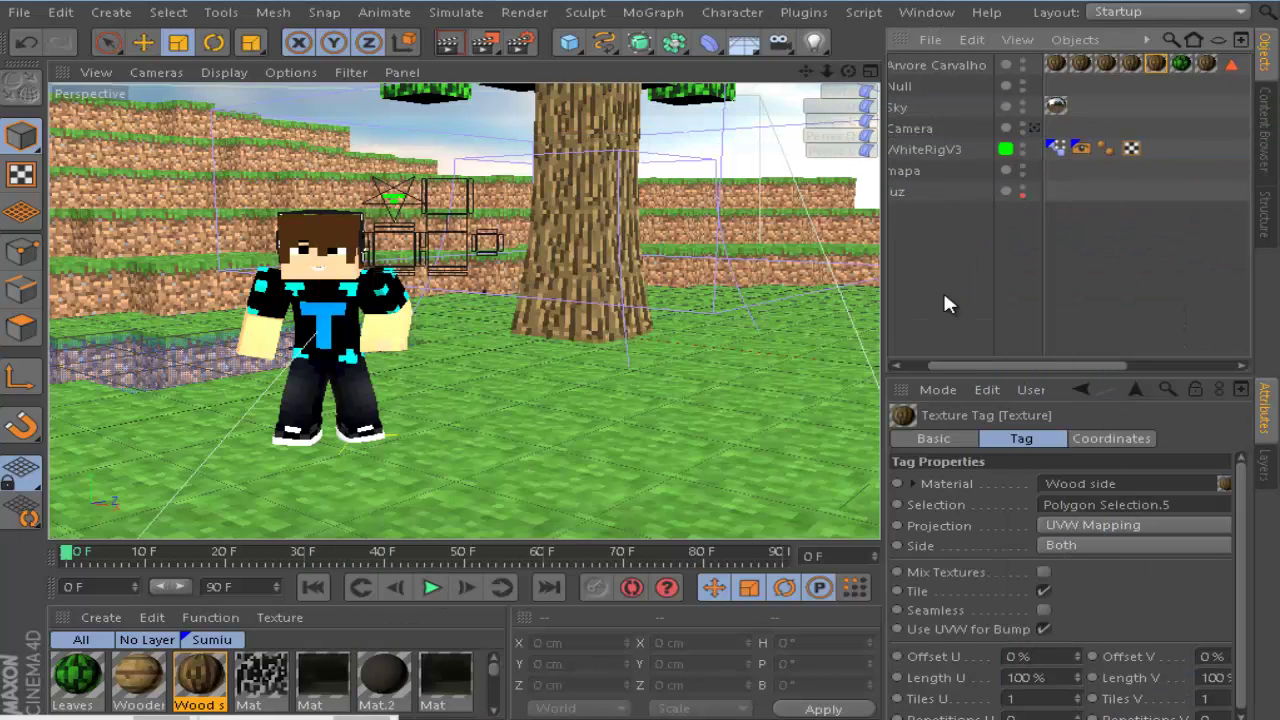
# - Delete the existing camera, reframe the character and tree from a low angle, and create a new camera from that view
pyautogui.moveTo(827, 71); pyautogui.dragTo(641, 378)
pyautogui.click(835, 135)
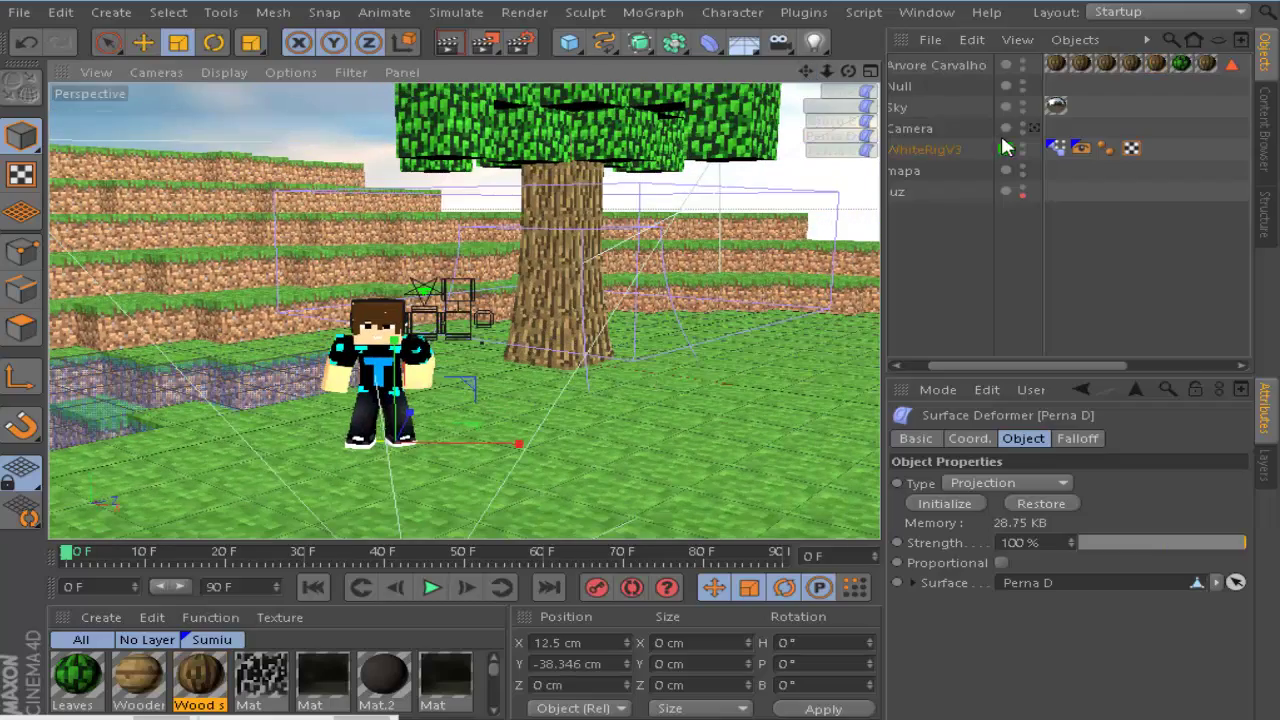
pyautogui.click(1033, 127)
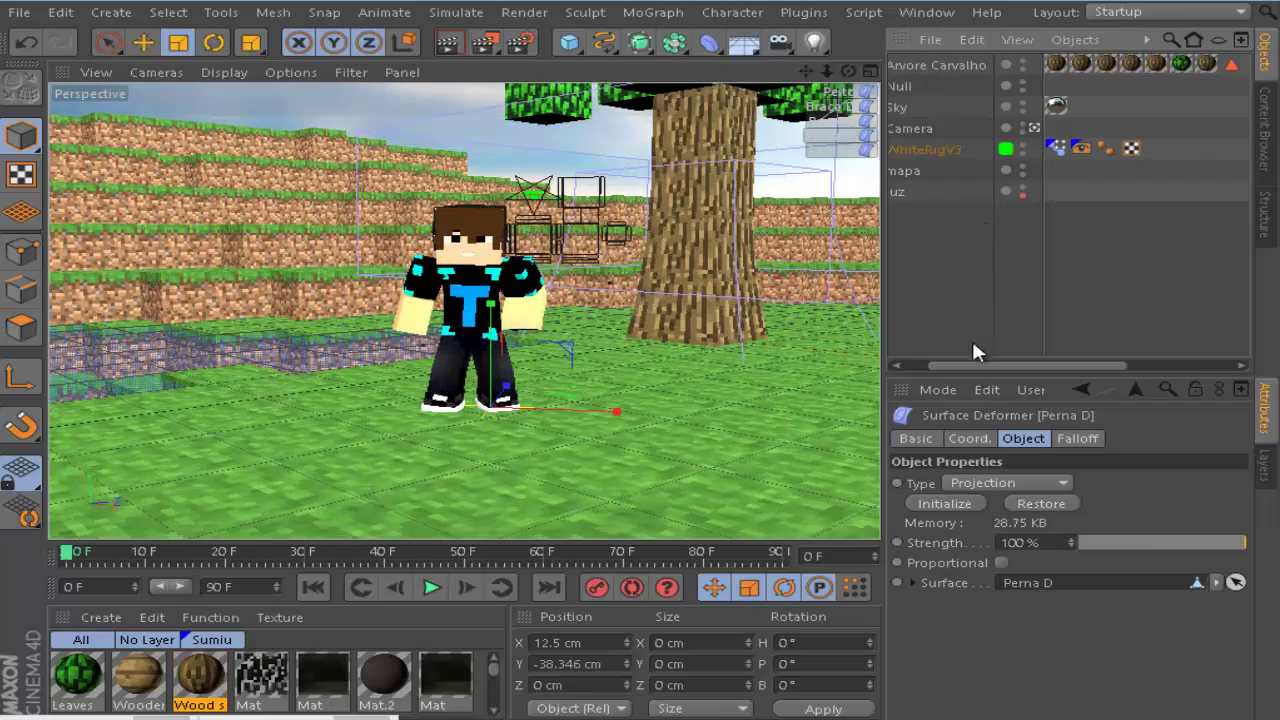
pyautogui.moveTo(999, 364); pyautogui.dragTo(955, 364)
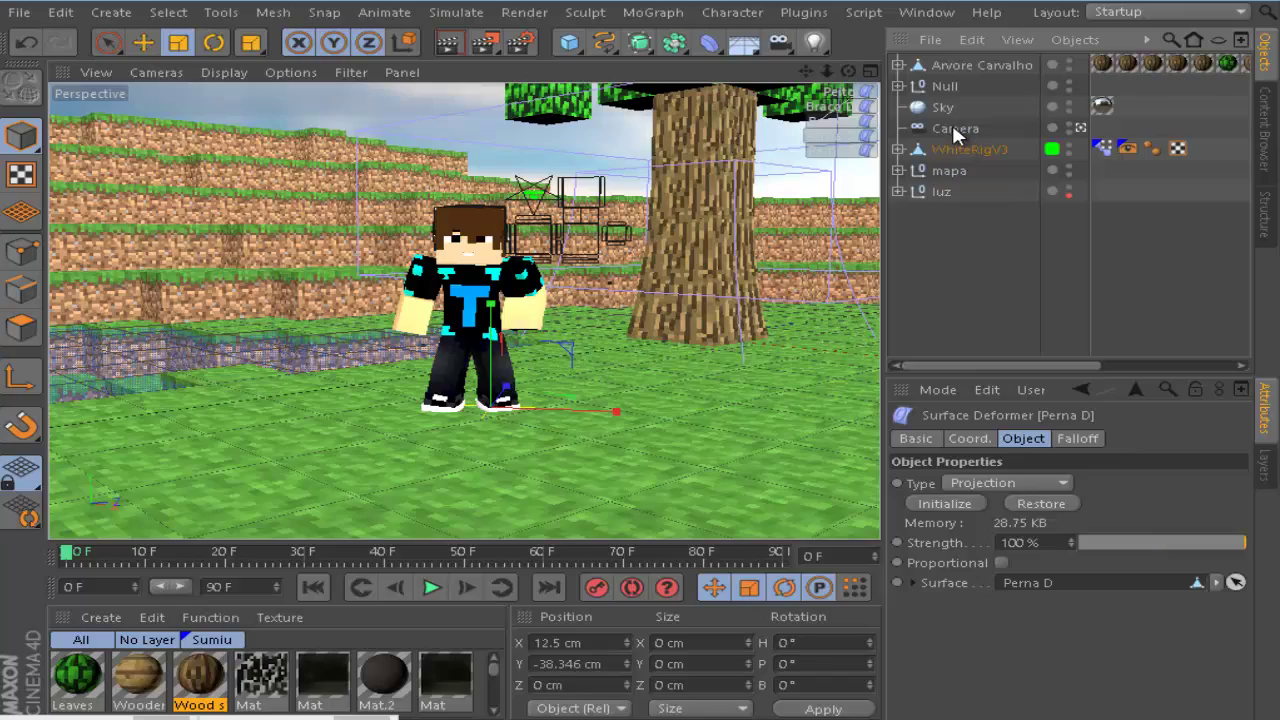
pyautogui.click(953, 128)
pyautogui.press('Delete')
pyautogui.moveTo(848, 72); pyautogui.dragTo(640, 363)
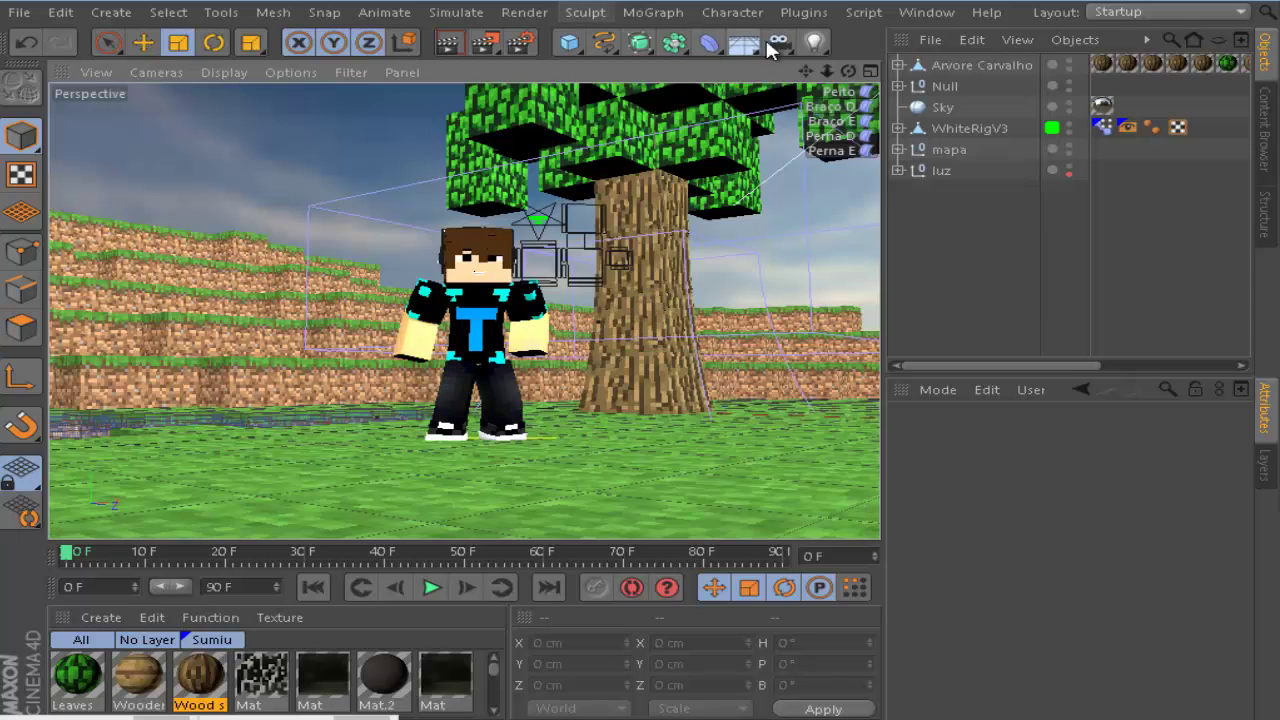
pyautogui.click(780, 41)
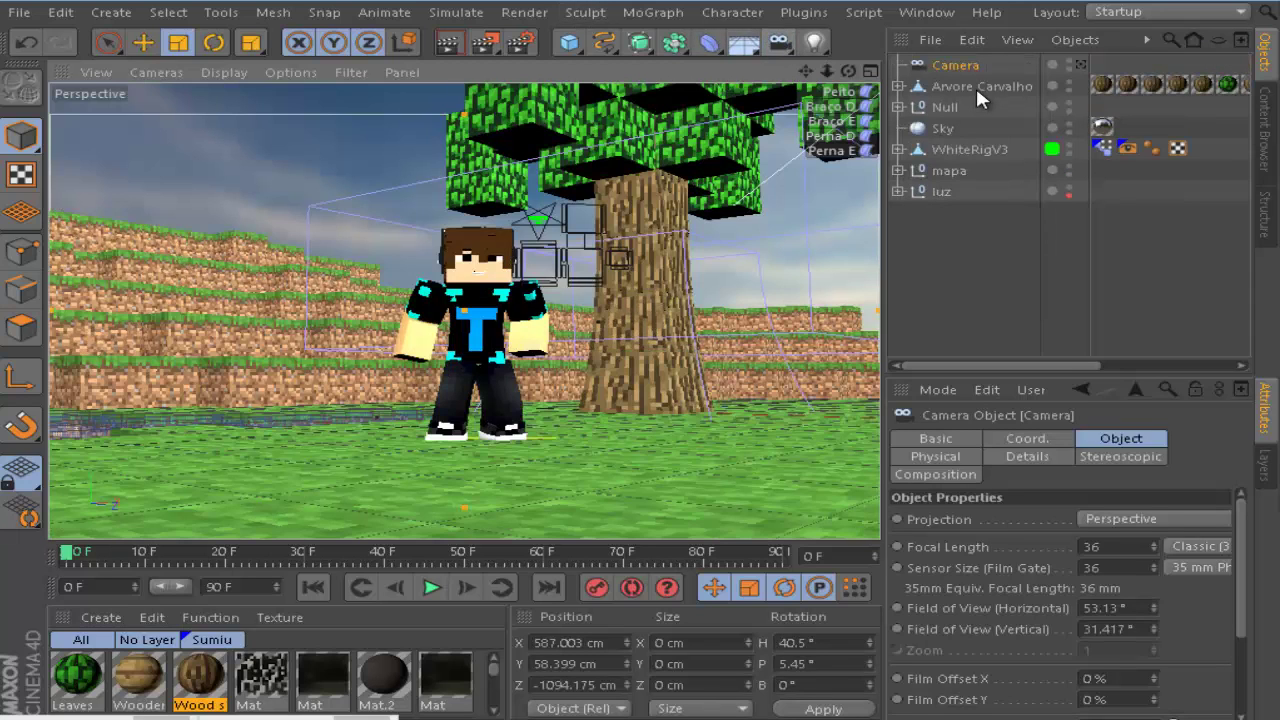
# - Place Arvore Carvalho above Camera in the object list and move the tree onto the upper terrain, about X -728, Y 330, Z 1282 cm
pyautogui.moveTo(966, 88); pyautogui.dragTo(964, 60)
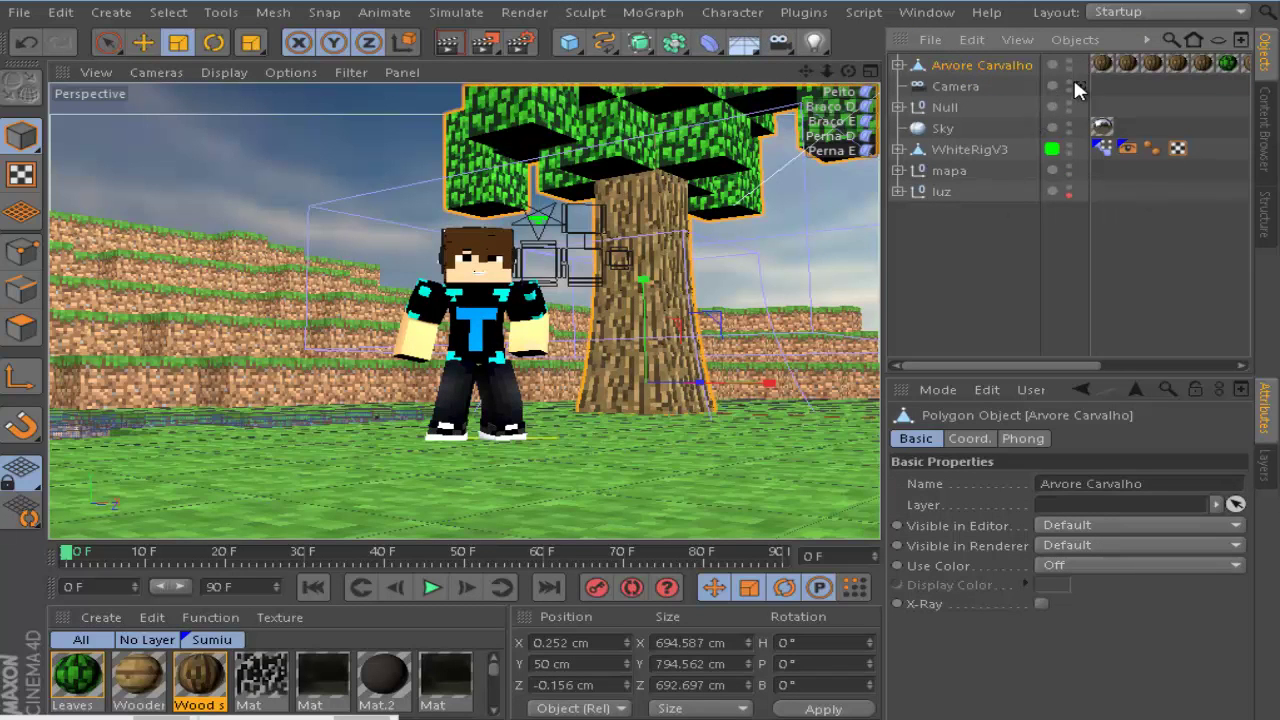
pyautogui.press('e')
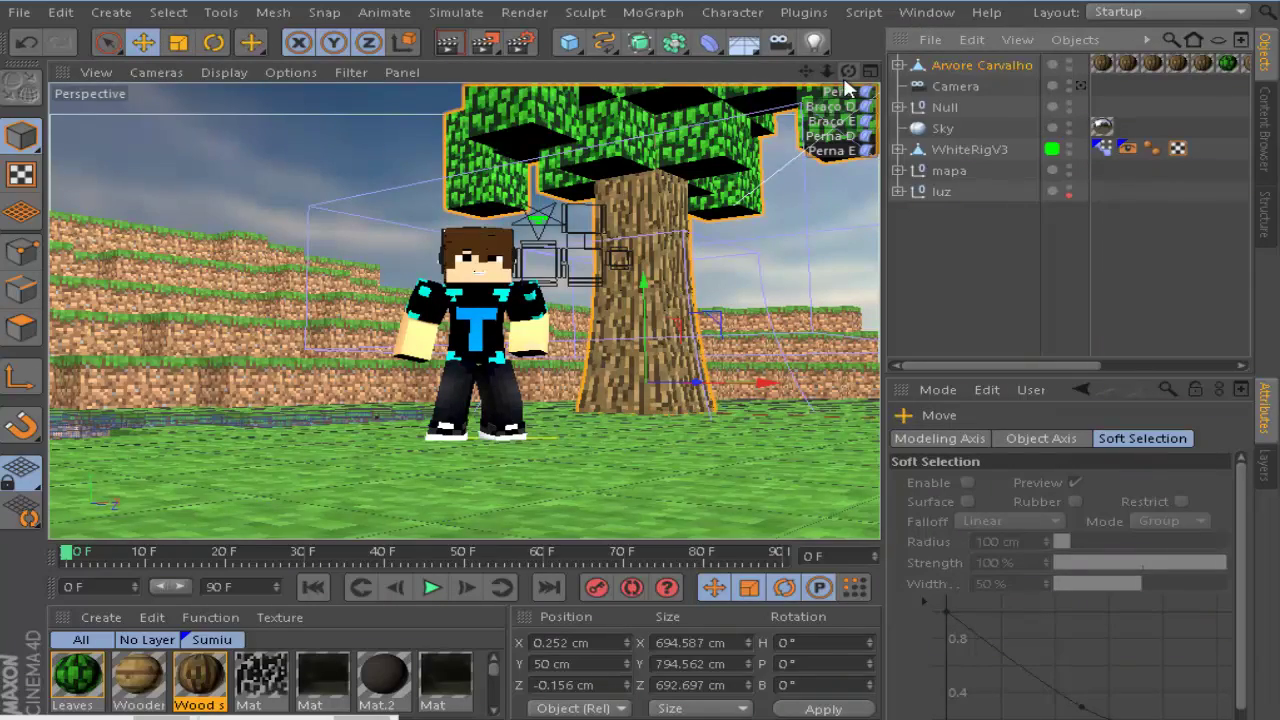
pyautogui.moveTo(848, 71); pyautogui.dragTo(637, 366)
pyautogui.moveTo(807, 71); pyautogui.dragTo(517, 516)
pyautogui.scroll(-3, 643, 193)
pyautogui.moveTo(560, 372); pyautogui.dragTo(726, 263)
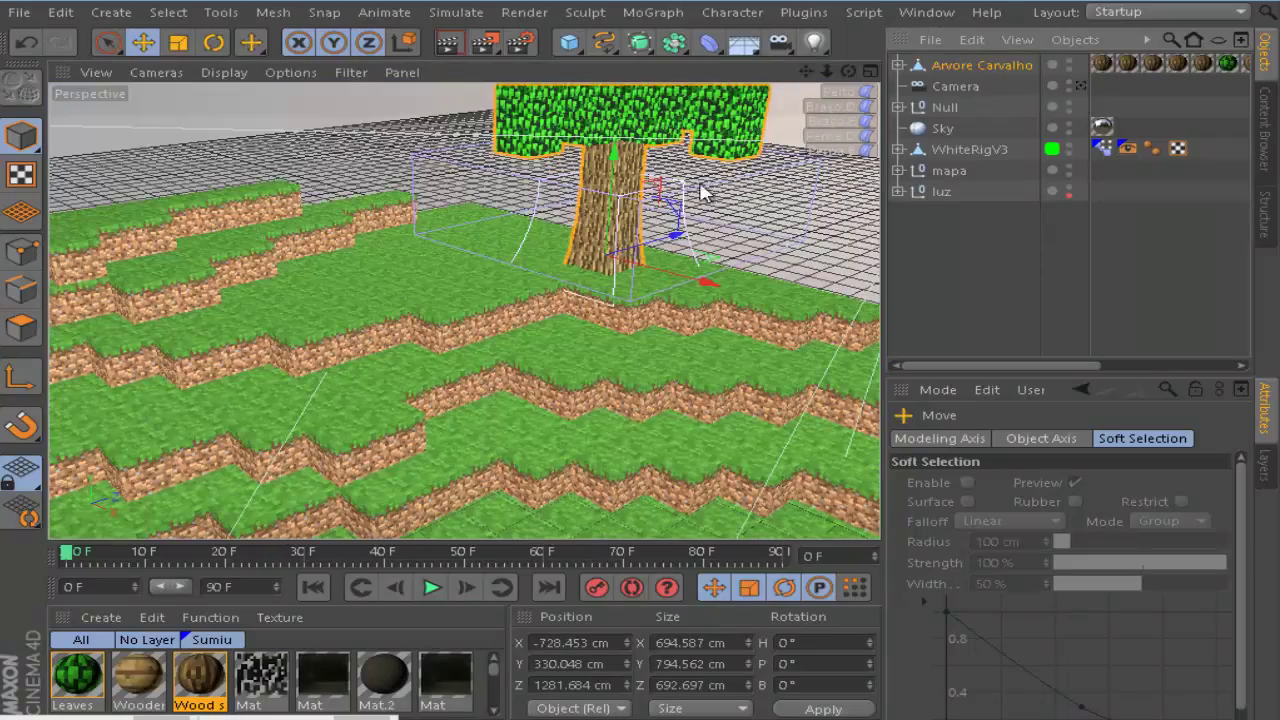
# - Bend the tree sideways with its deformer and scale Arvore Carvalho down to about 426 × 487 × 406 cm
pyautogui.moveTo(600, 145); pyautogui.dragTo(306, 414)
pyautogui.press('t')
pyautogui.click(1080, 85)
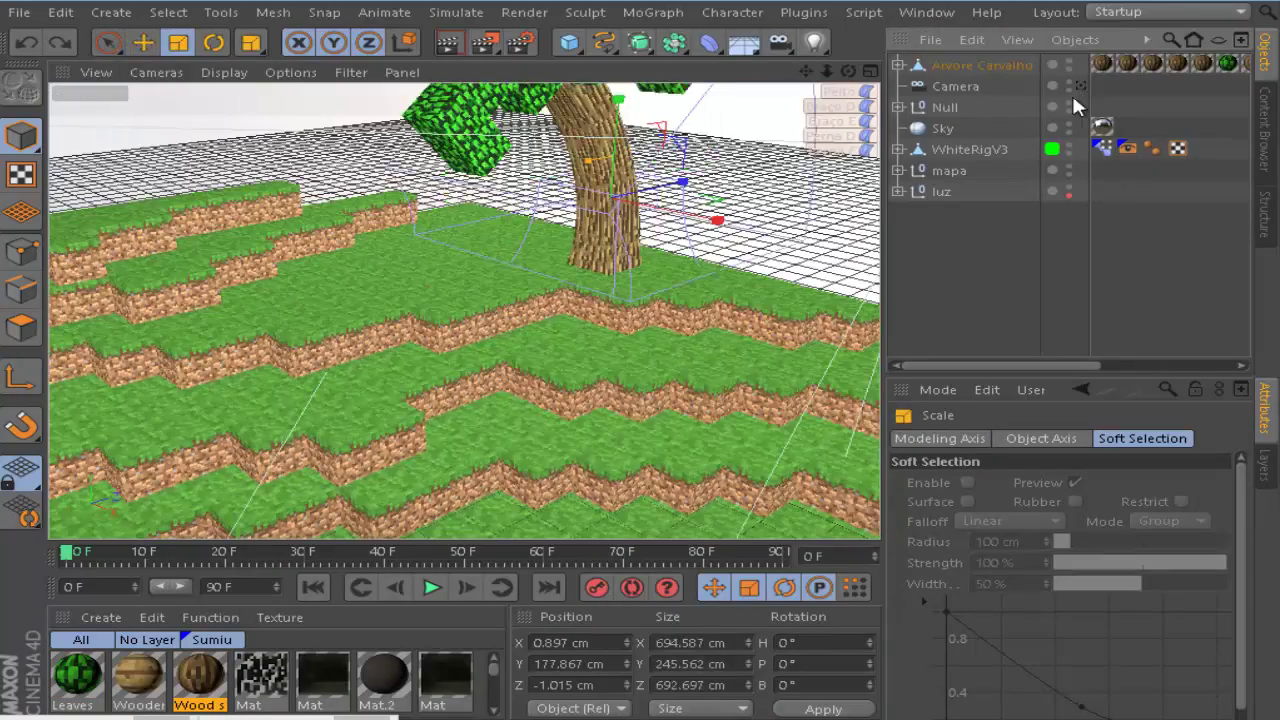
pyautogui.click(660, 255)
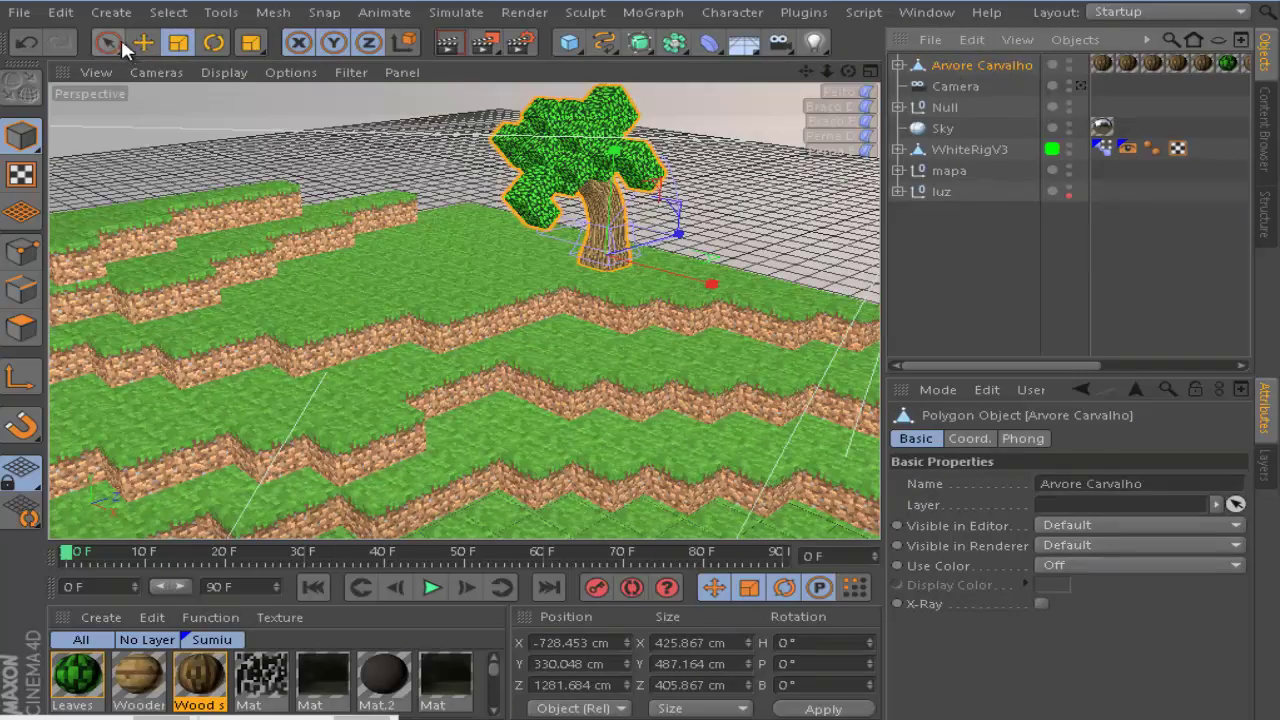
# - Duplicate the tree to about X -1090, Z 516 cm, rotate the copy's heading to about 98°, and check it through the camera
pyautogui.click(143, 43)
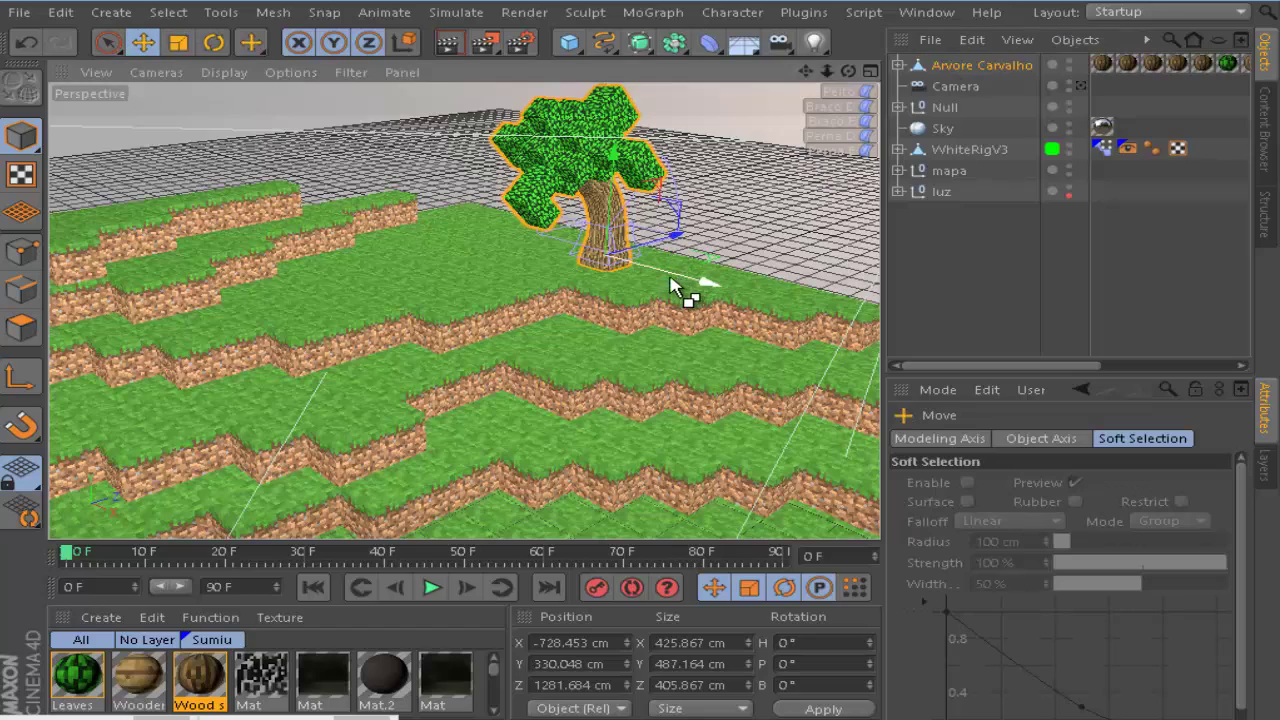
pyautogui.keyDown('ctrl'); pyautogui.moveTo(680, 284); pyautogui.dragTo(368, 246); pyautogui.keyUp('ctrl')
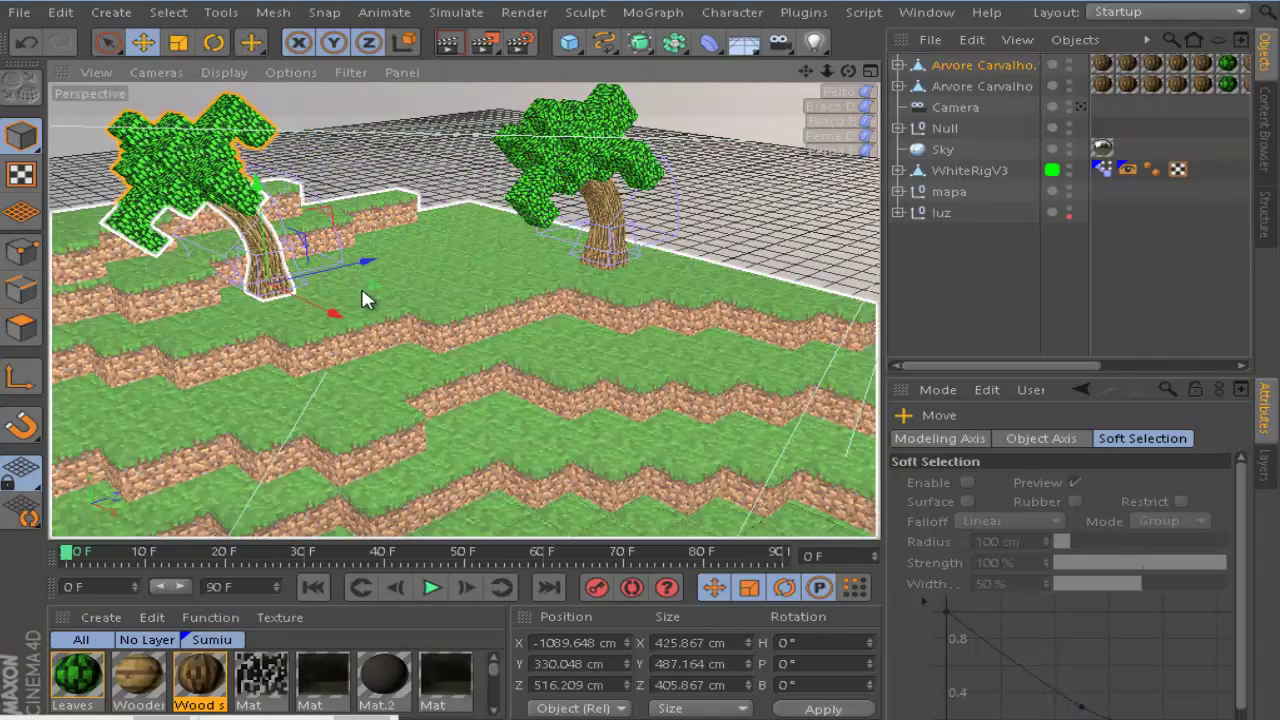
pyautogui.press('r')
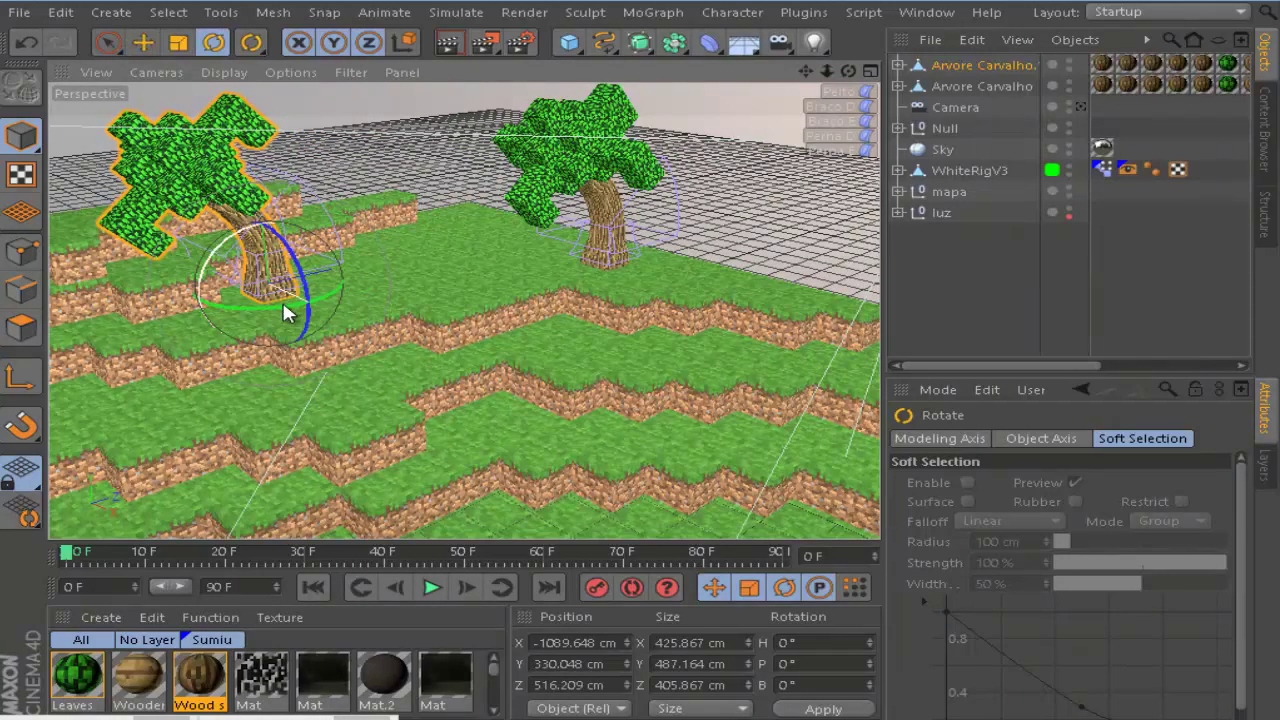
pyautogui.moveTo(276, 305); pyautogui.dragTo(445, 302)
pyautogui.click(1080, 104)
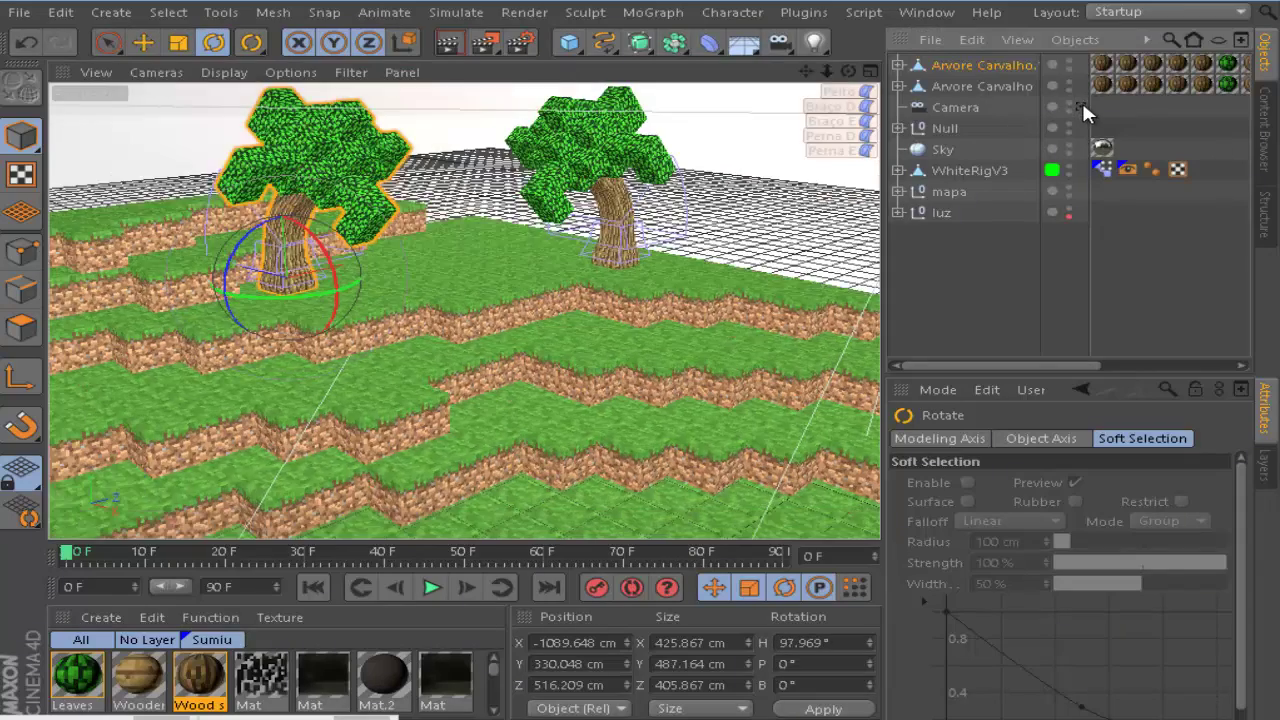
pyautogui.press('e')
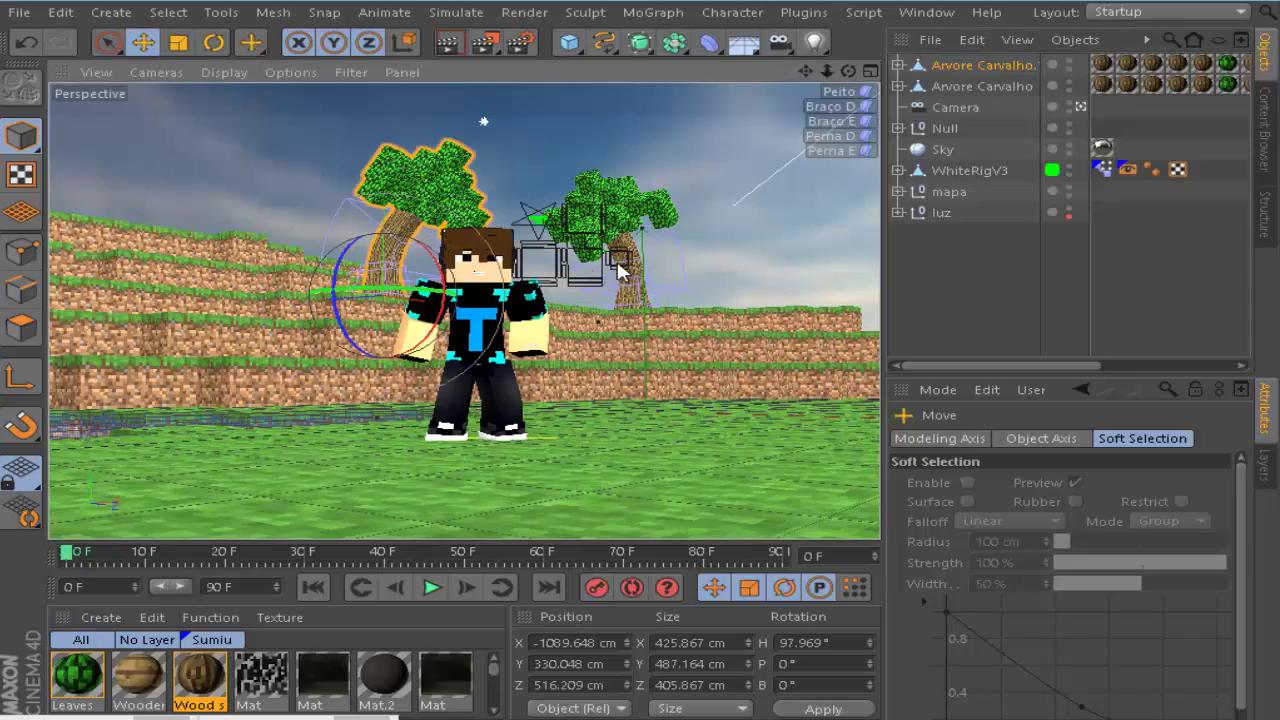
pyautogui.click(1080, 107)
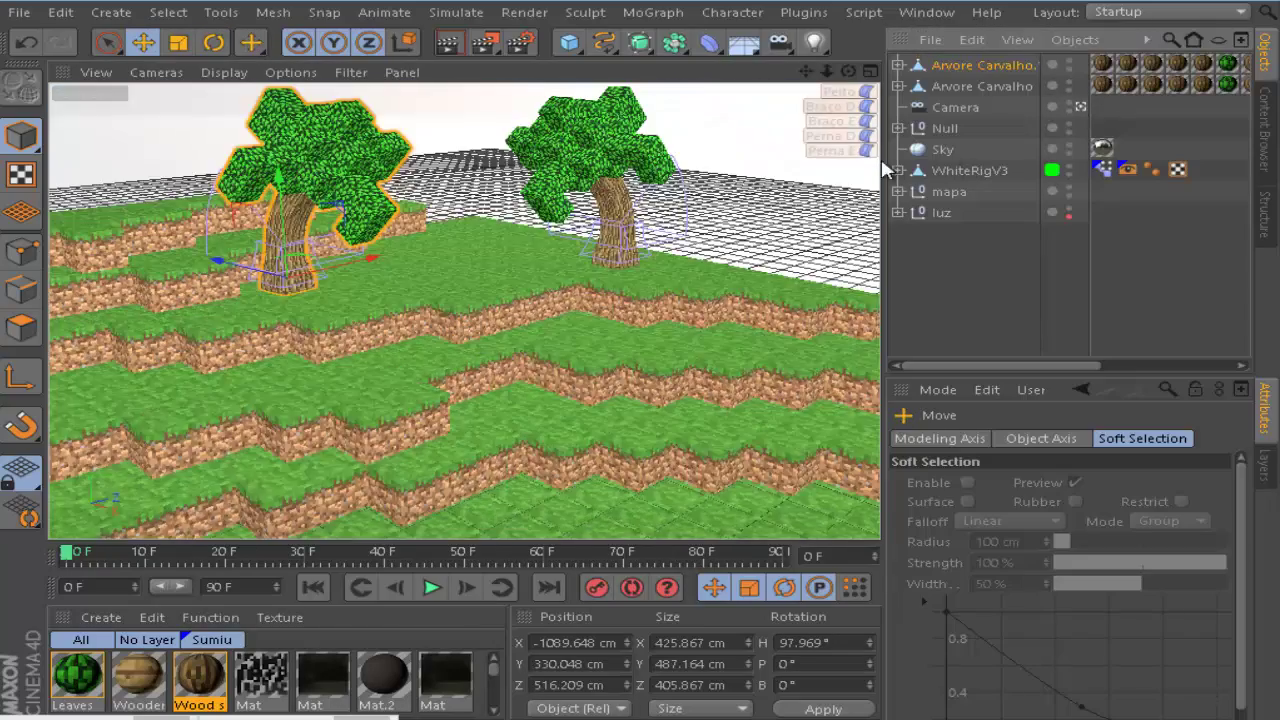
# - Copy the rotated tree to about X -1404, Y 501, Z -192 cm, turn its heading to about 43°, and check the camera view
pyautogui.keyDown('alt'); pyautogui.moveTo(620, 350); pyautogui.dragTo(905, 300, button='middle'); pyautogui.keyUp('alt')
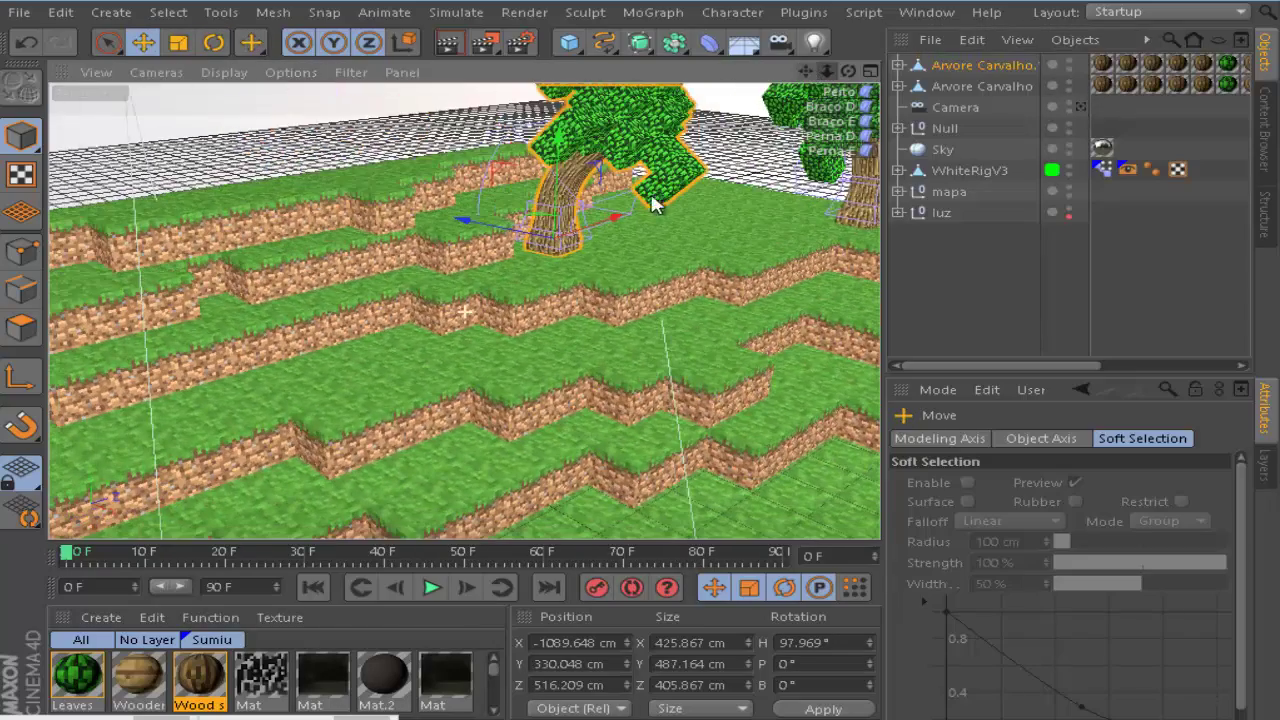
pyautogui.keyDown('ctrl'); pyautogui.moveTo(590, 232); pyautogui.dragTo(177, 163); pyautogui.keyUp('ctrl')
pyautogui.press('r')
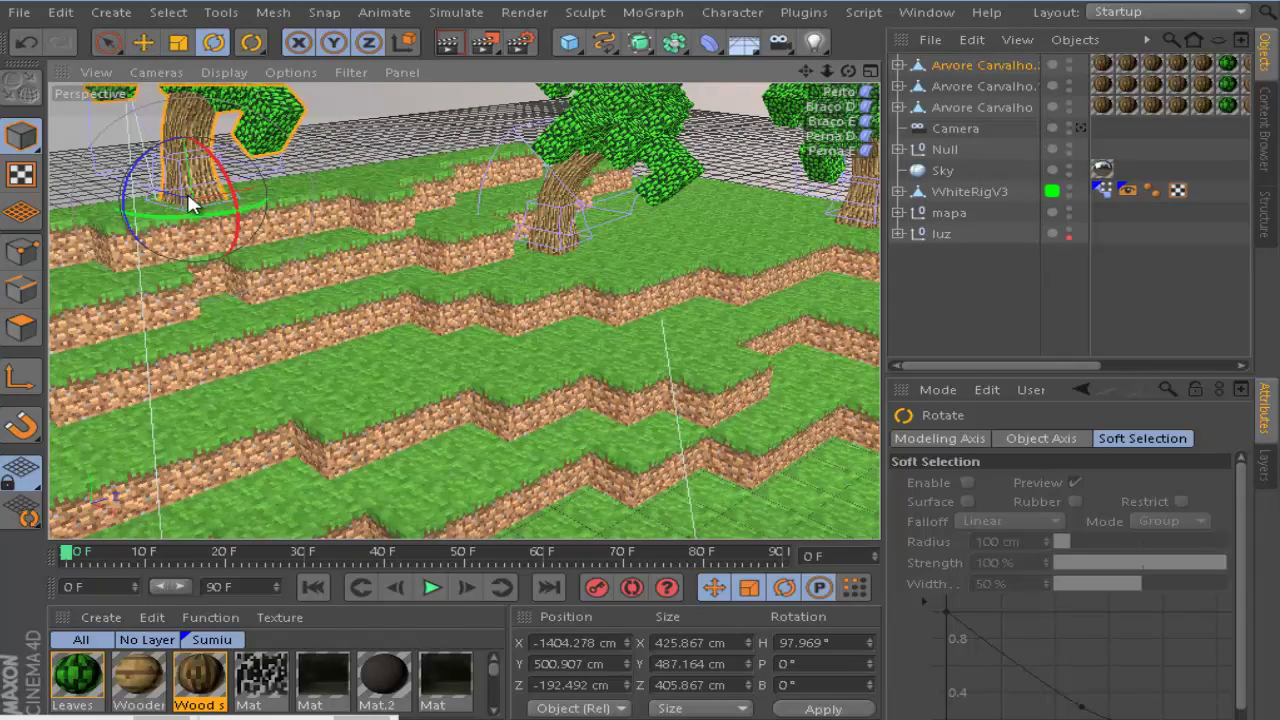
pyautogui.moveTo(197, 222); pyautogui.dragTo(91, 214)
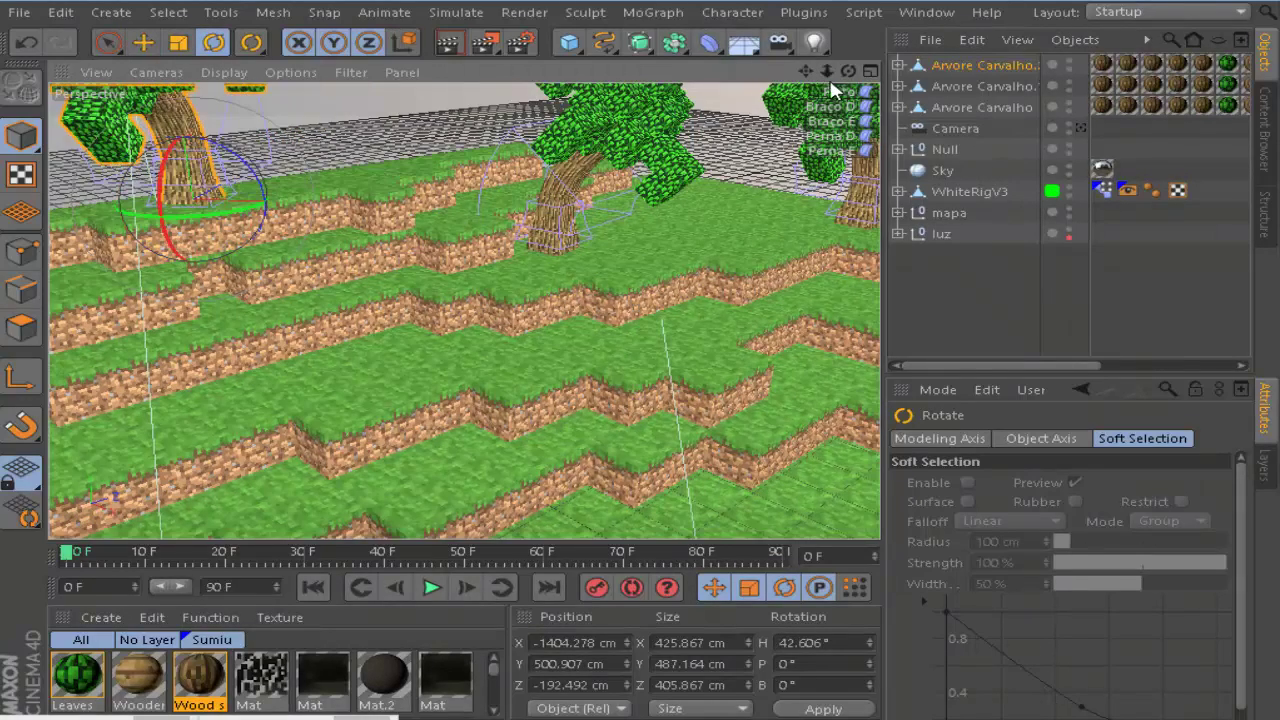
pyautogui.keyDown('alt'); pyautogui.moveTo(614, 366); pyautogui.dragTo(610, 366, button='middle'); pyautogui.keyUp('alt')
pyautogui.moveTo(610, 366); pyautogui.dragTo(440, 381)
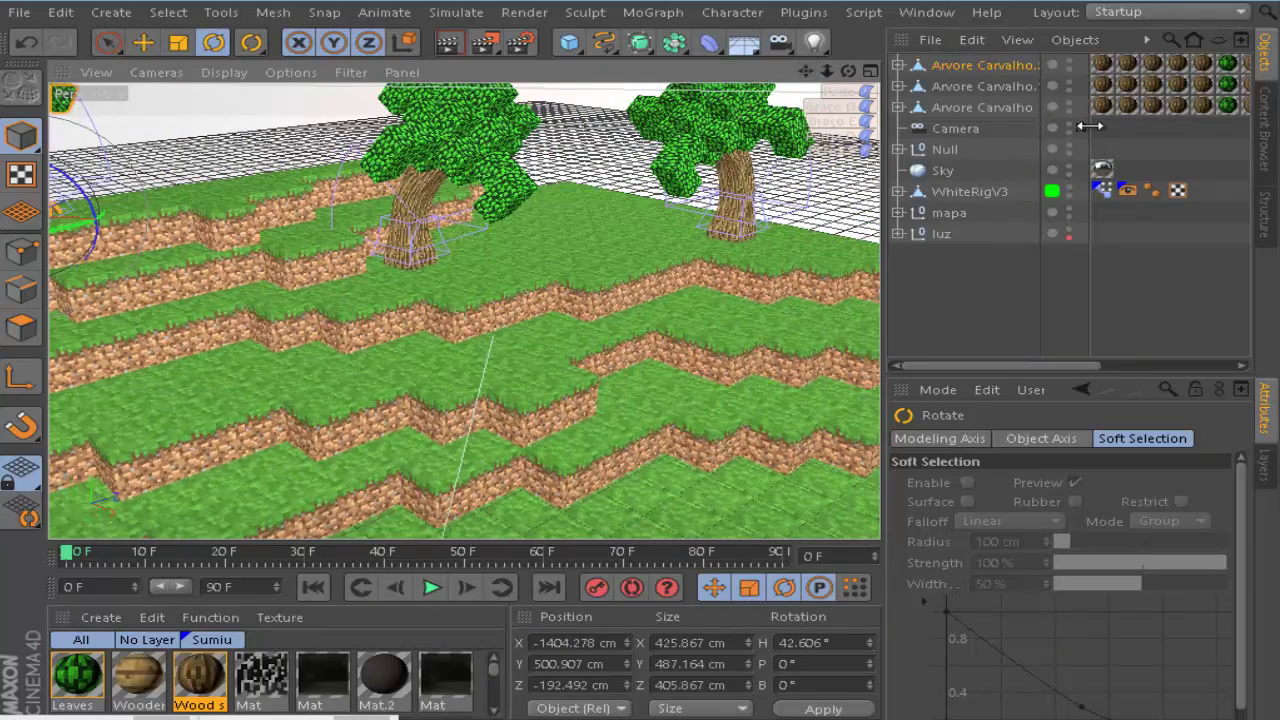
pyautogui.click(1082, 127)
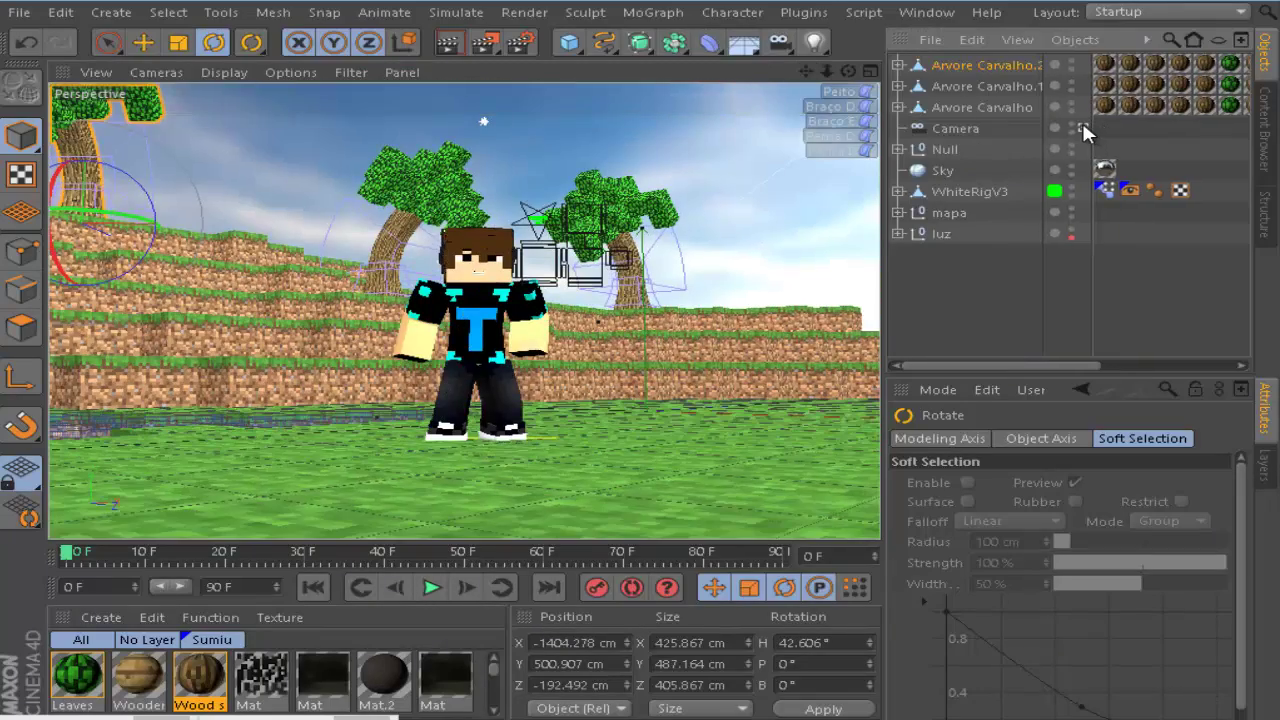
# - Add another copy of Arvore Carvalho at about X -307, Y 330, Z 1377 cm with a heading of about 118°, and check the camera view
pyautogui.click(993, 107)
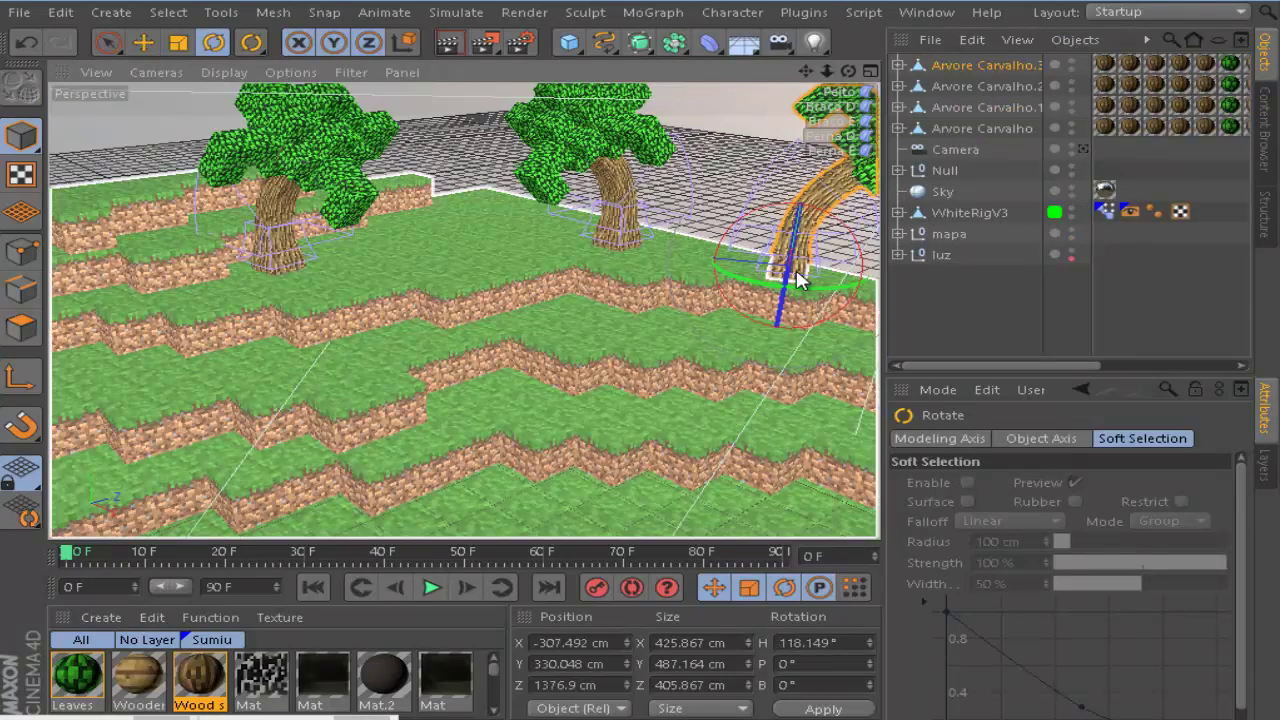
pyautogui.press('e')
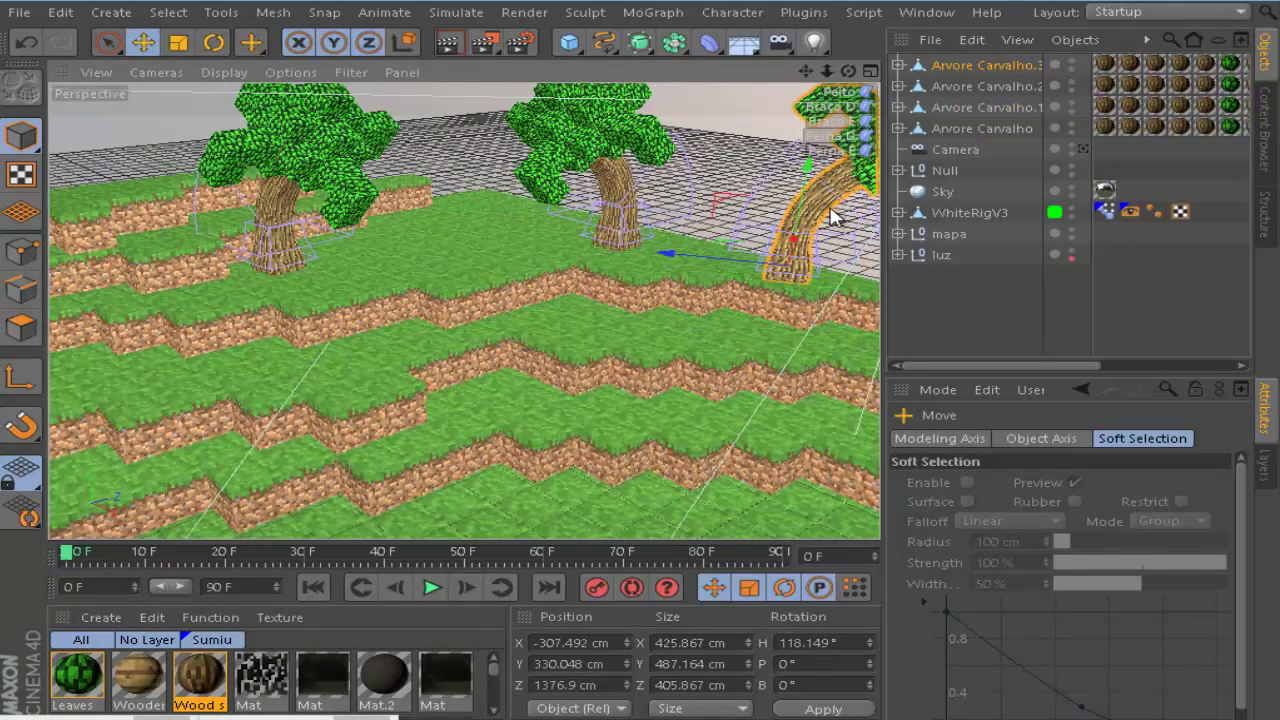
pyautogui.press('r')
pyautogui.press('t')
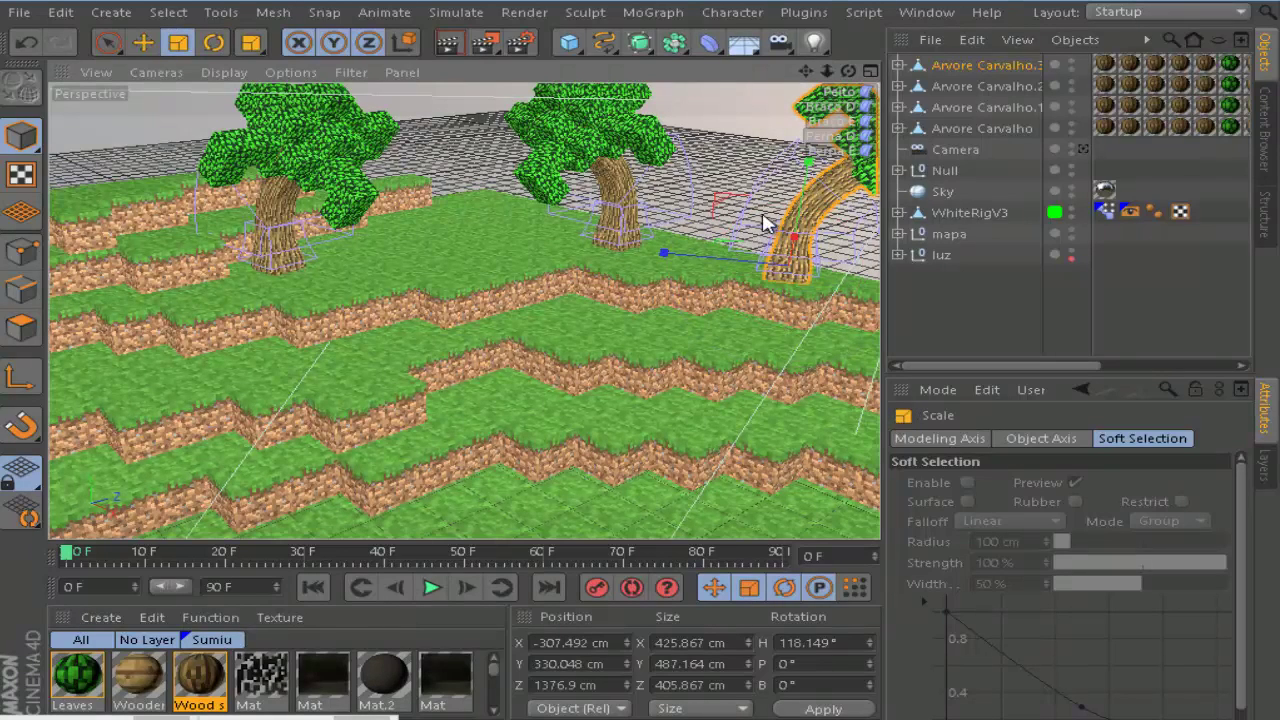
pyautogui.click(143, 39)
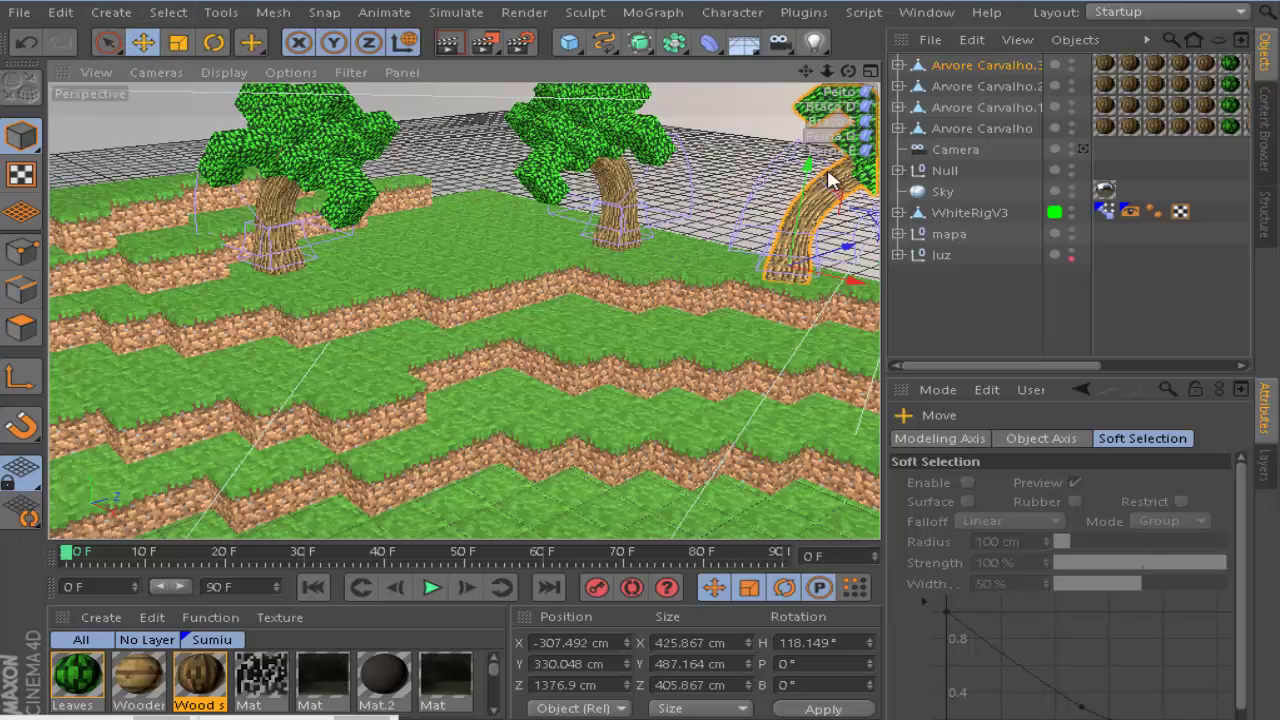
pyautogui.press('r')
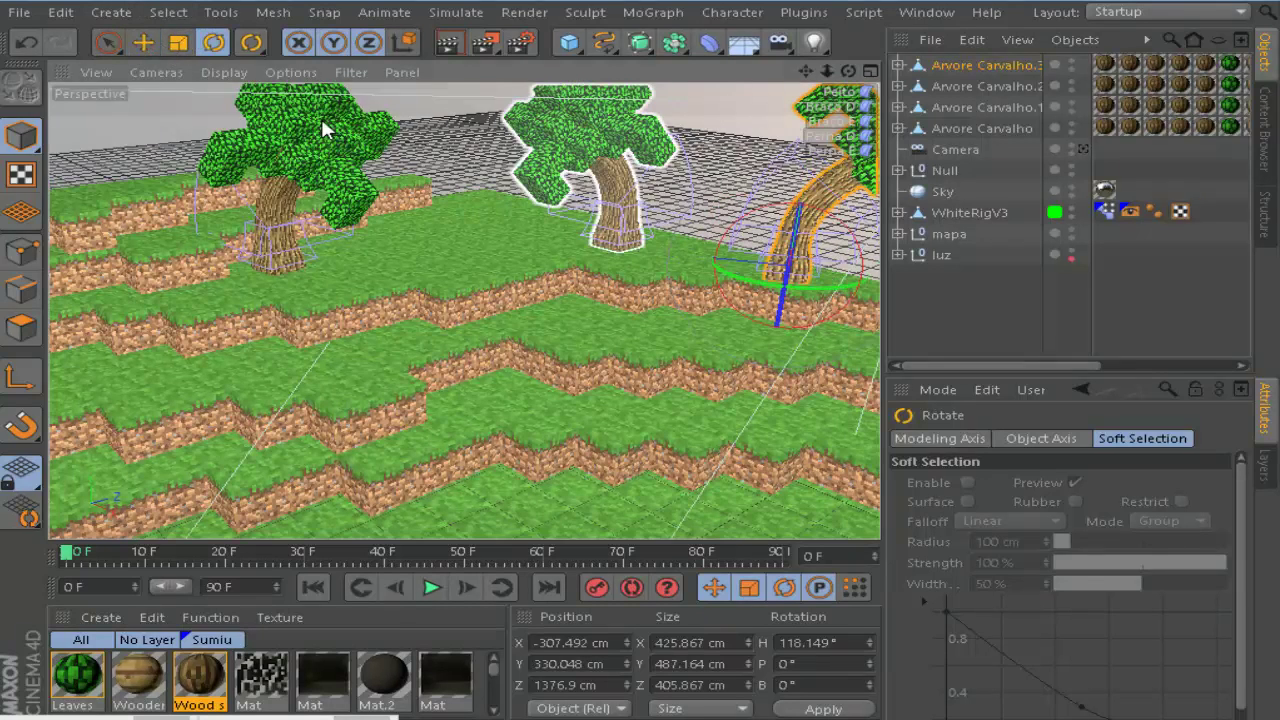
pyautogui.press('t')
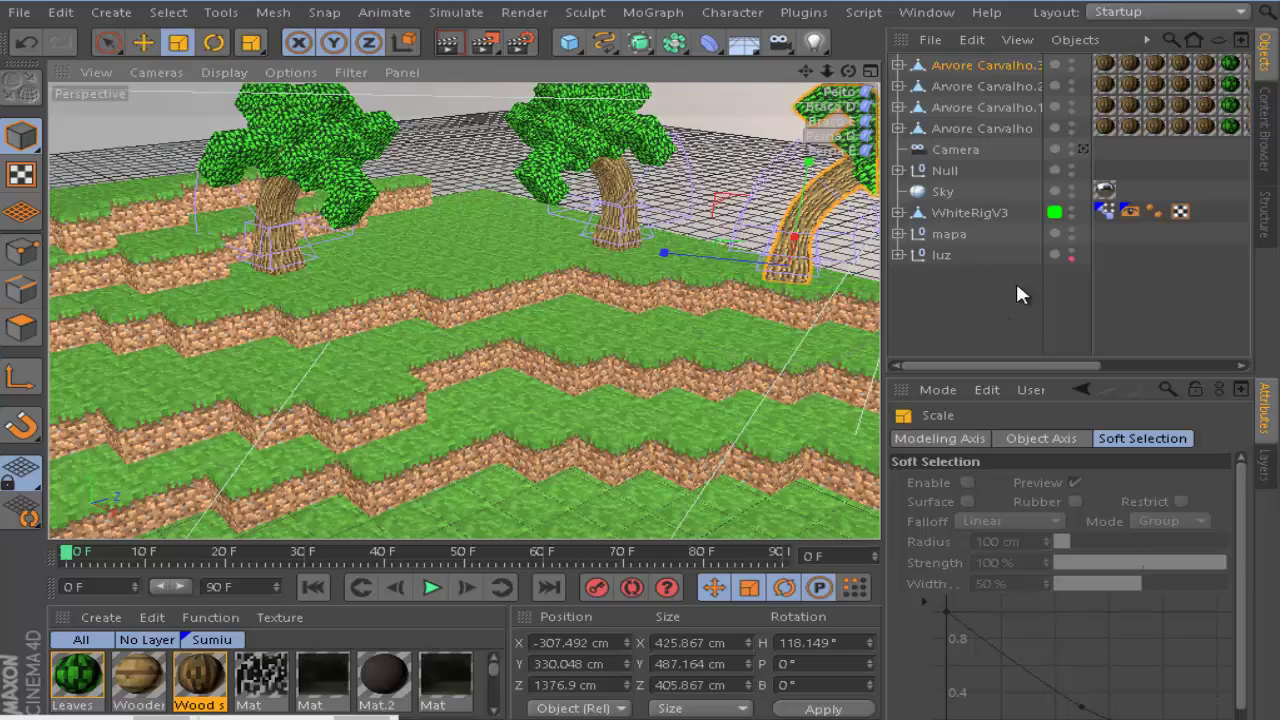
pyautogui.click(1082, 148)
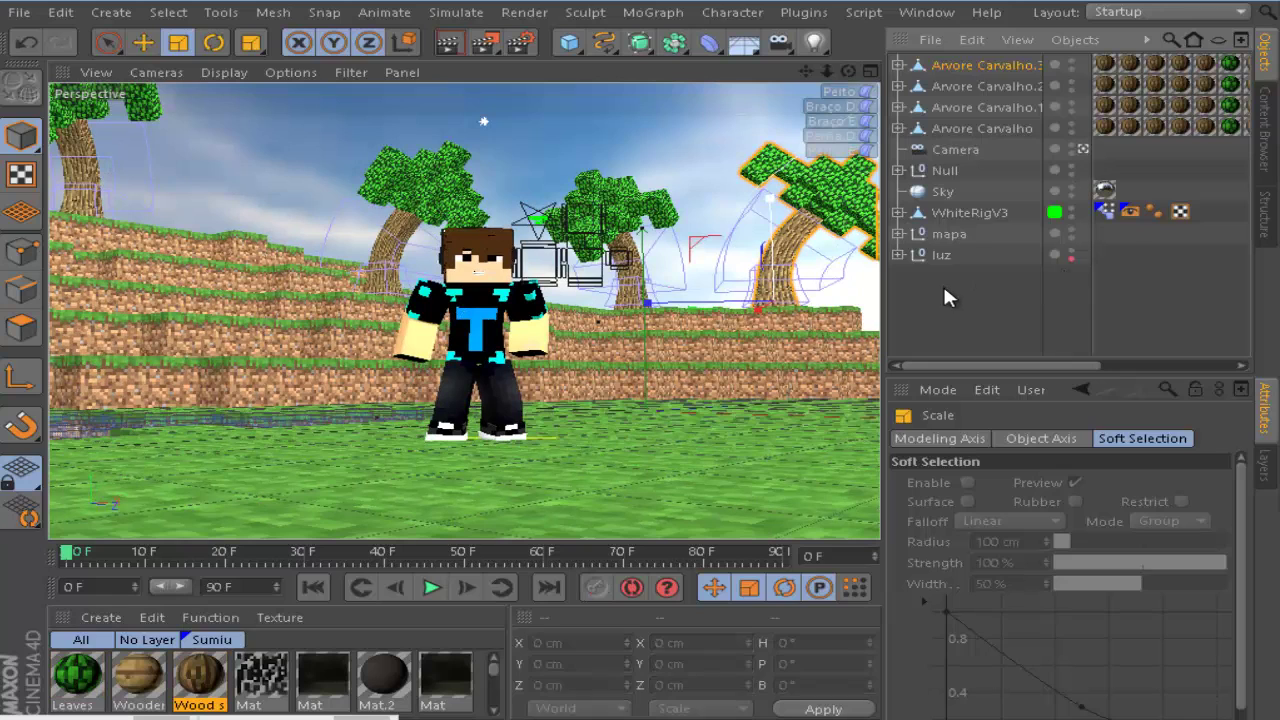
pyautogui.click(943, 283)
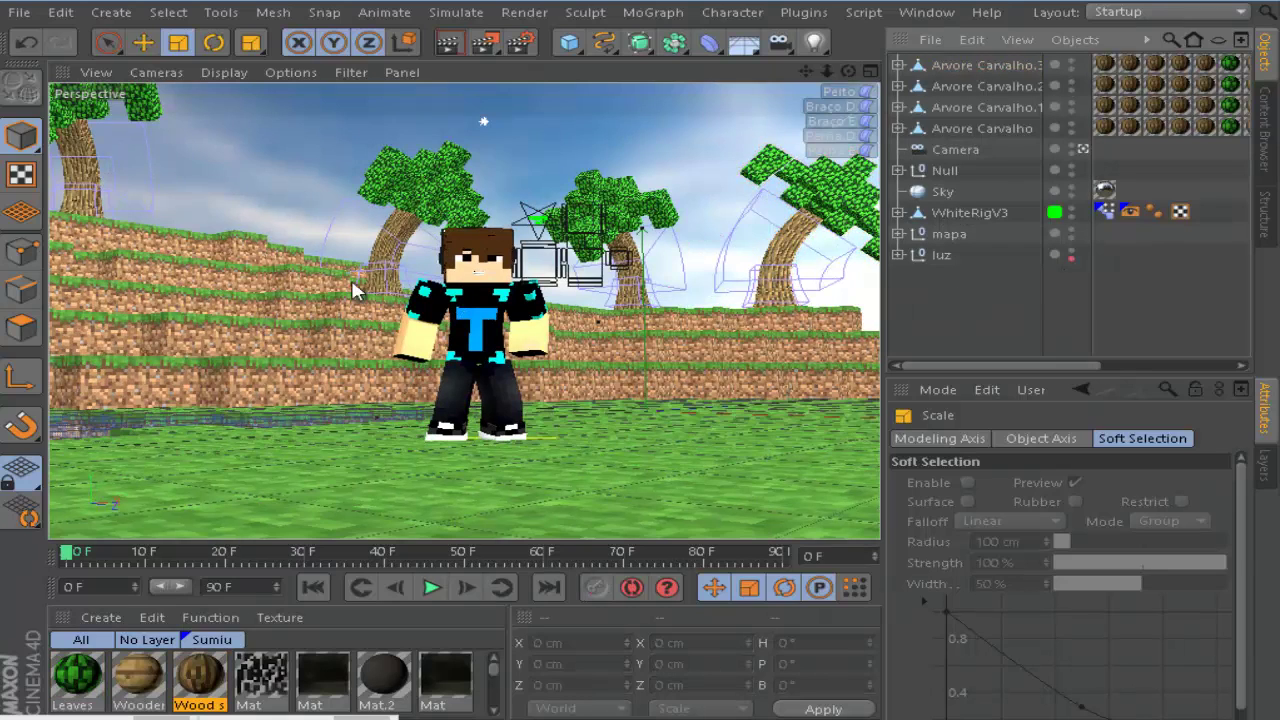
# - Group the four Arvore Carvalho trees into one null object and open its name for editing
pyautogui.click(977, 127)
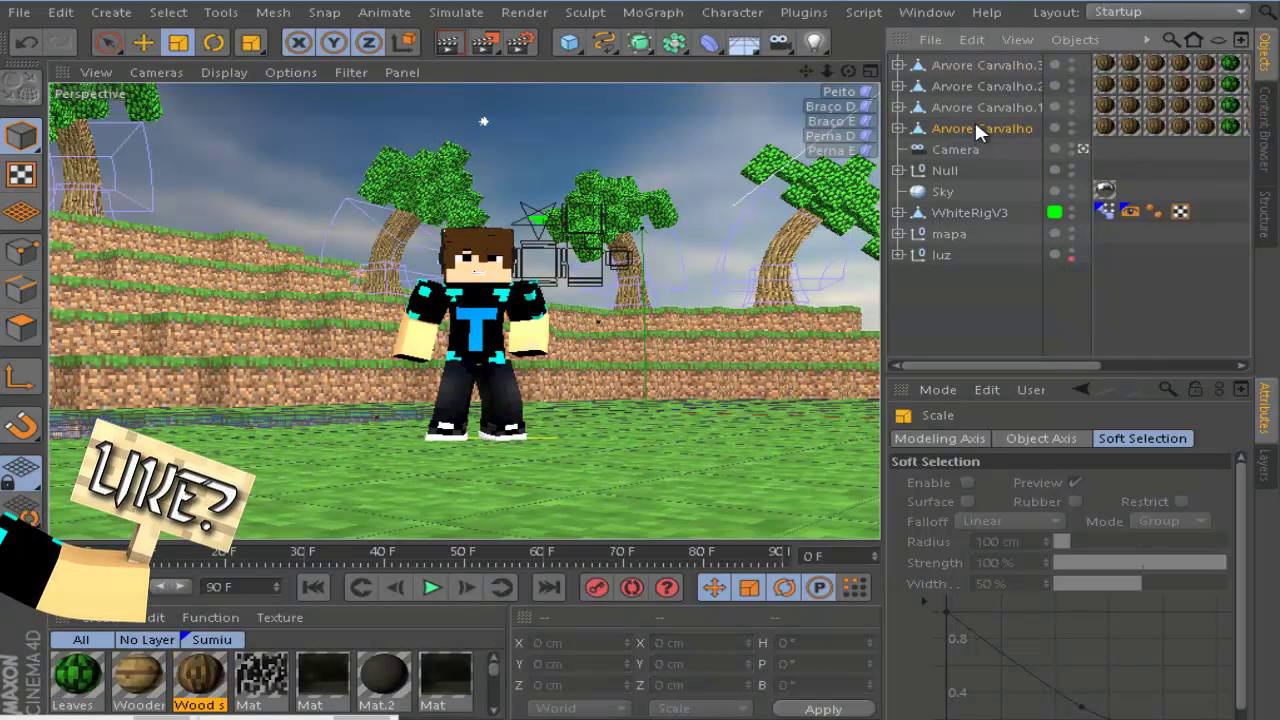
pyautogui.keyDown('shift'); pyautogui.click(978, 65); pyautogui.keyUp('shift')
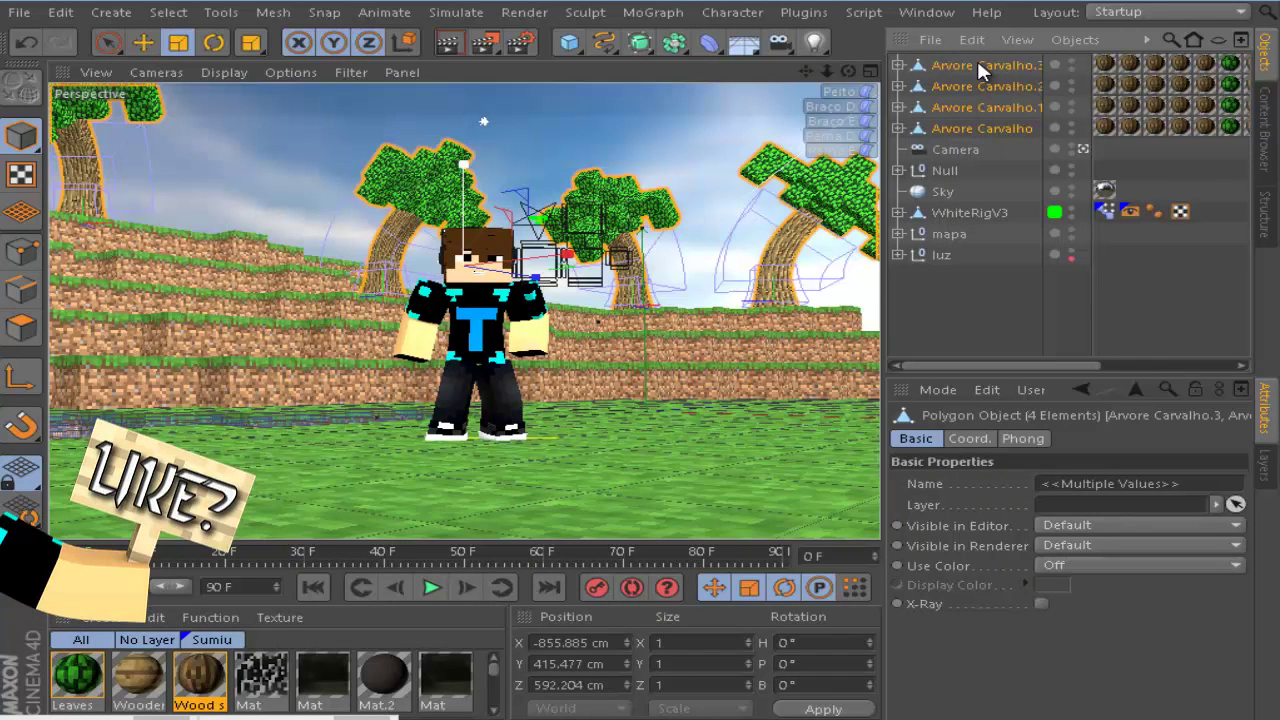
pyautogui.hotkey('alt', 'g')
pyautogui.doubleClick(955, 64)
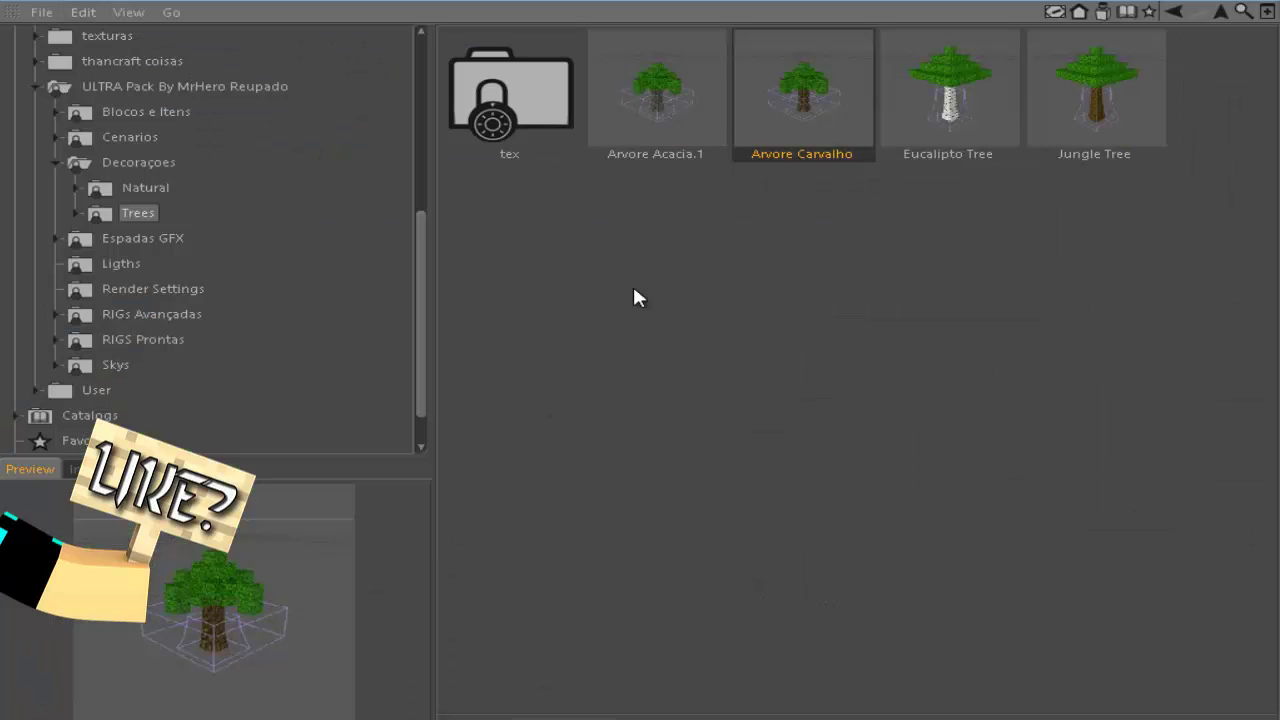
# - Load the Grass Edited preset from the Natural decorations of the ULTRA Pack into the scene
pyautogui.click(143, 187)
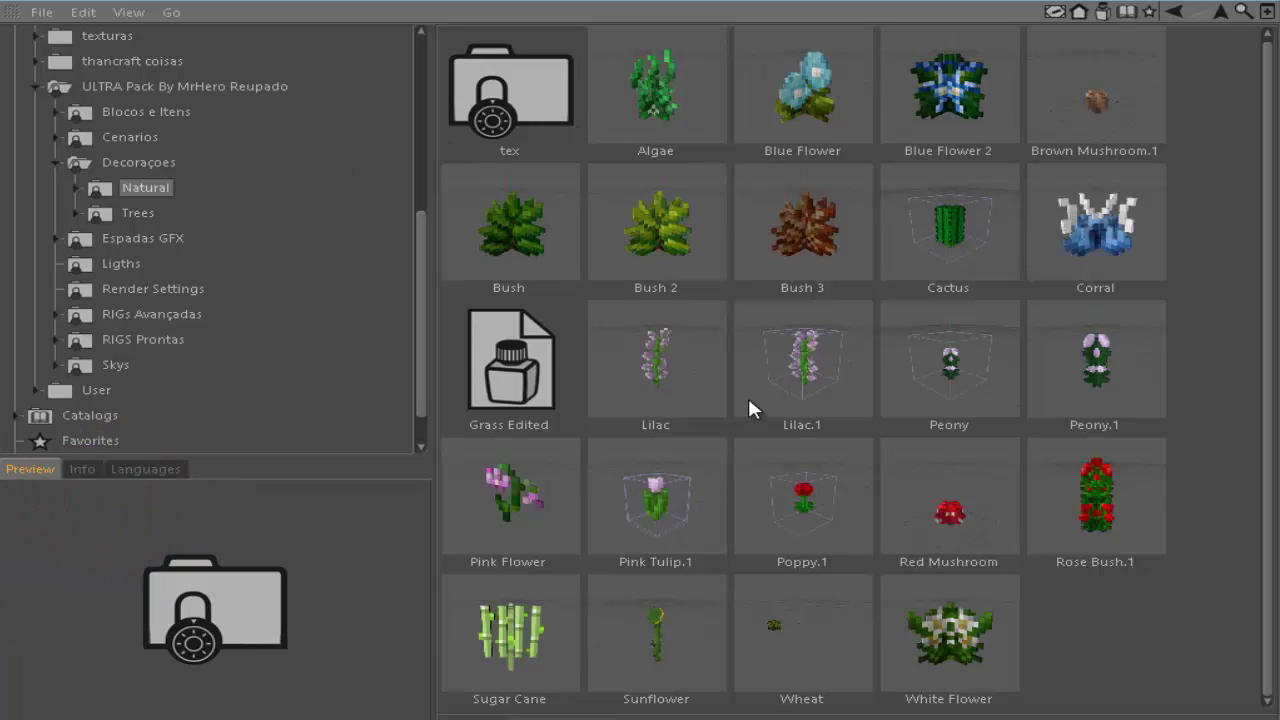
pyautogui.click(543, 365)
pyautogui.rightClick(504, 374)
pyautogui.click(566, 410)
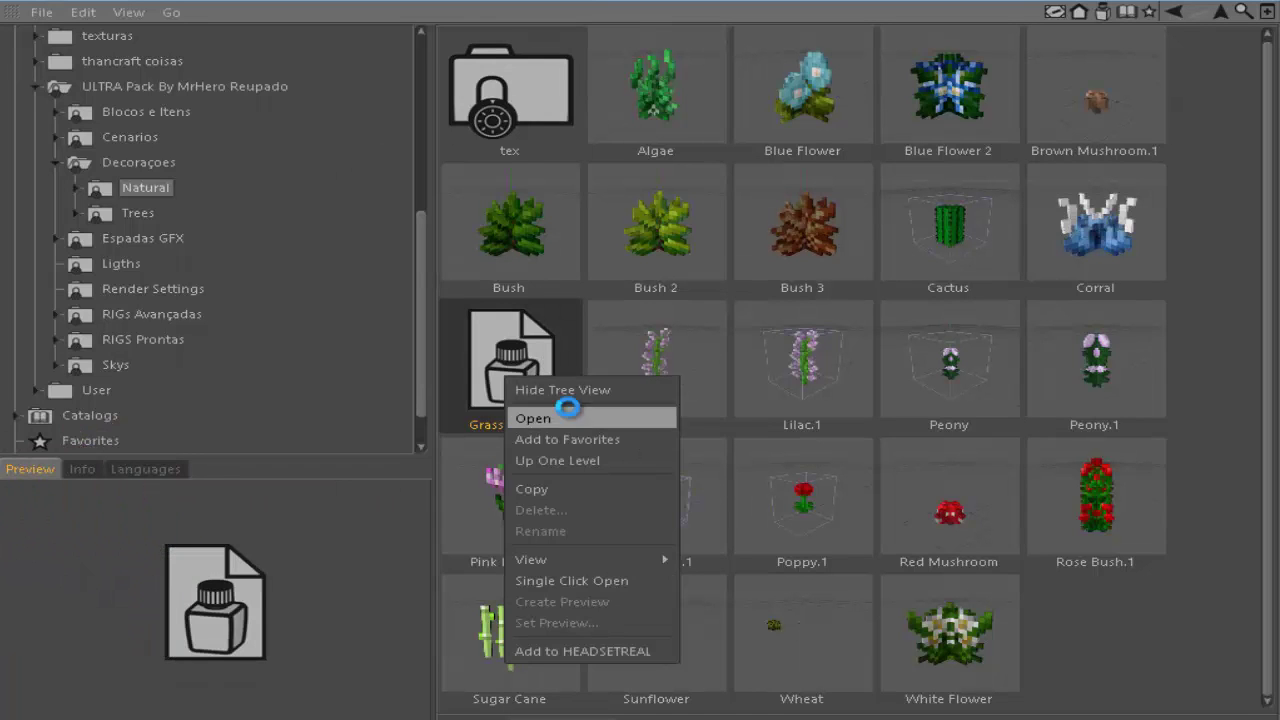
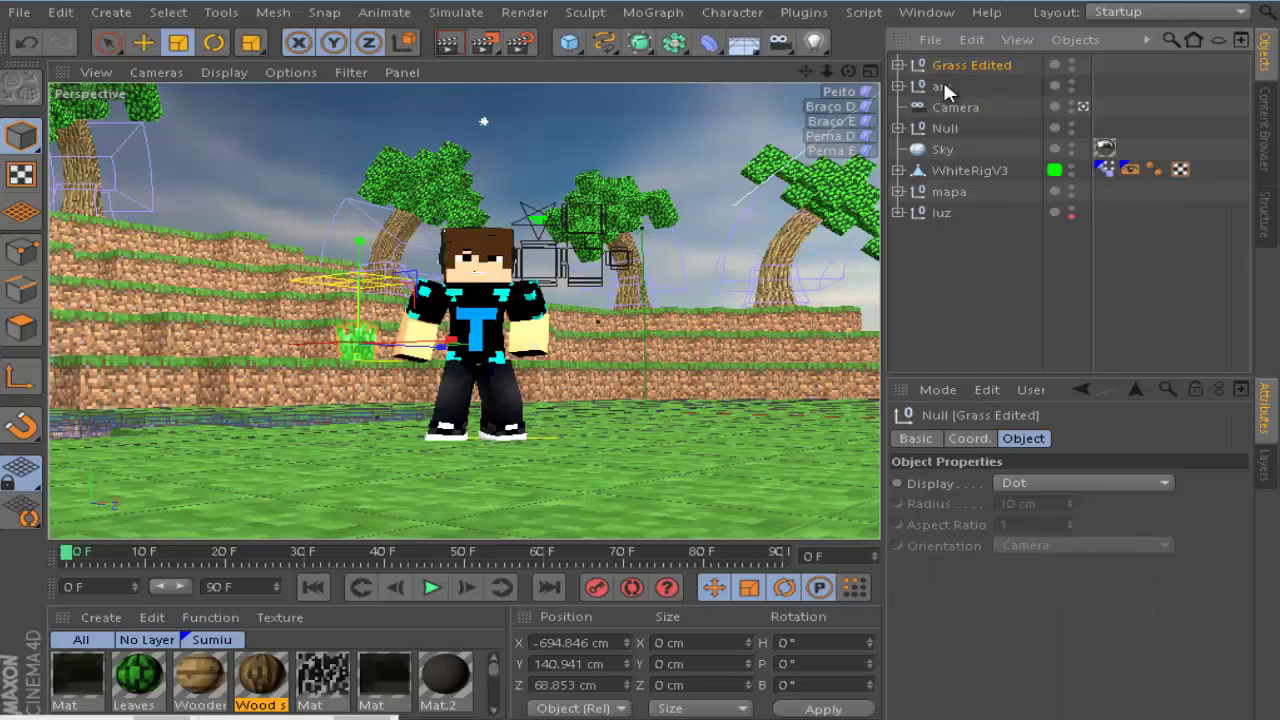
# - Move the grass clump down onto the ground beside the character, to about X 192, Y 37, Z -302 cm
pyautogui.press('e')
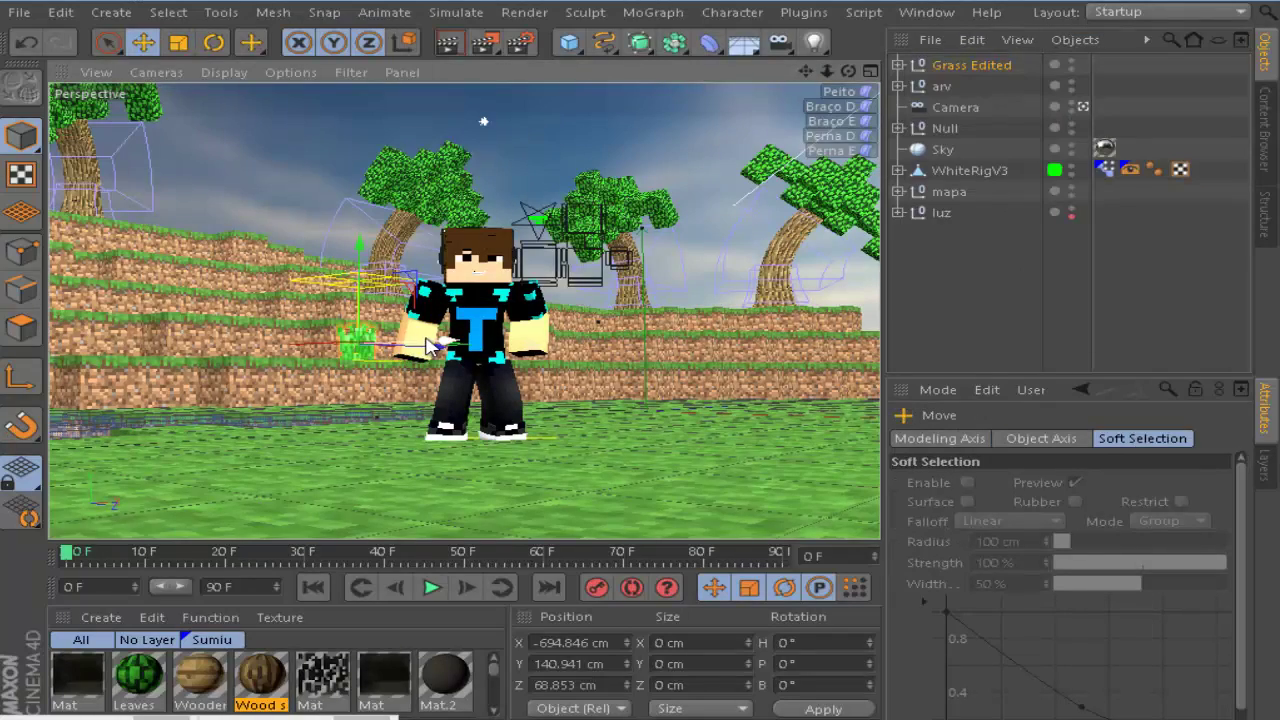
pyautogui.moveTo(580, 347); pyautogui.dragTo(688, 322)
pyautogui.moveTo(849, 70); pyautogui.dragTo(660, 440)
pyautogui.click(839, 91)
pyautogui.click(963, 64)
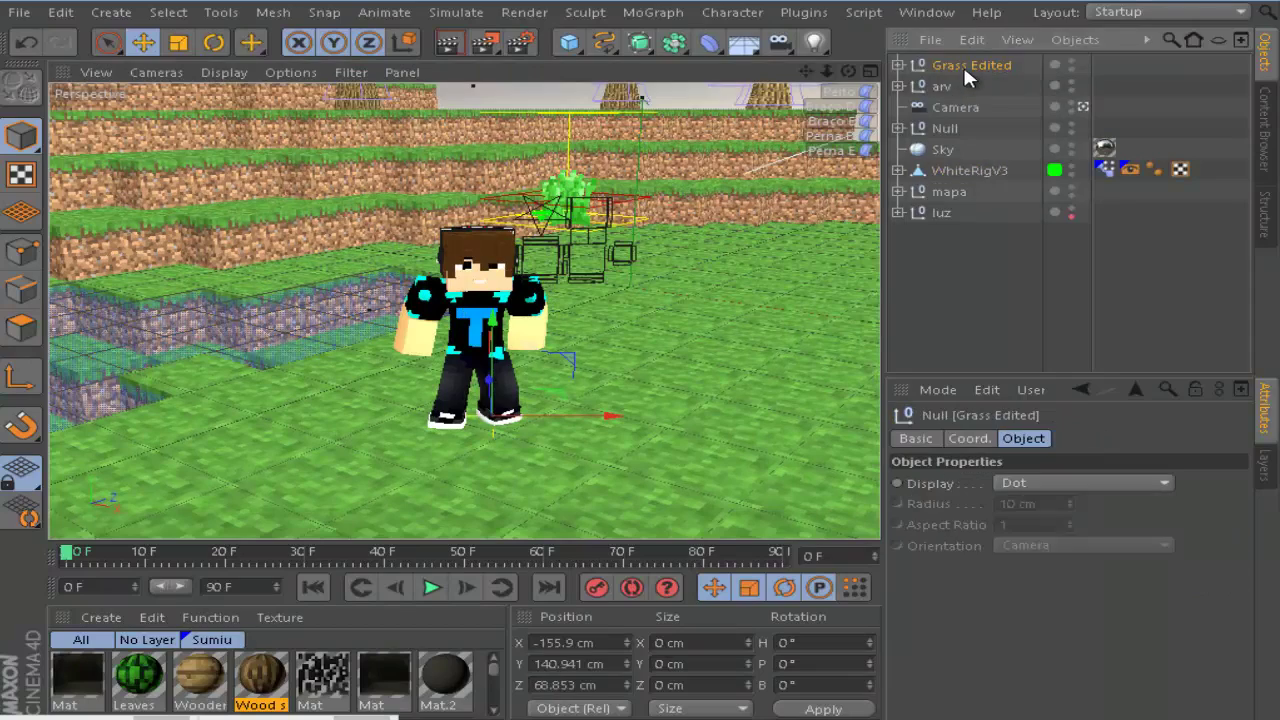
pyautogui.moveTo(617, 208); pyautogui.dragTo(701, 216)
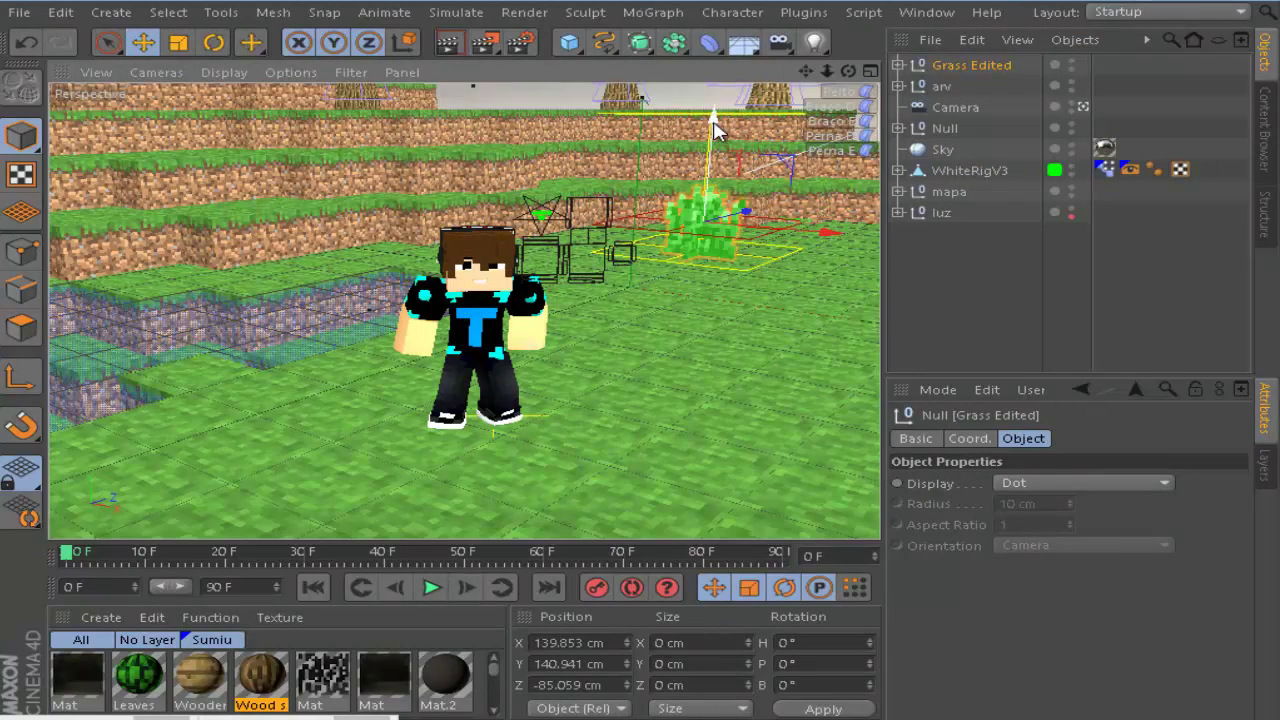
pyautogui.moveTo(713, 129); pyautogui.dragTo(708, 195)
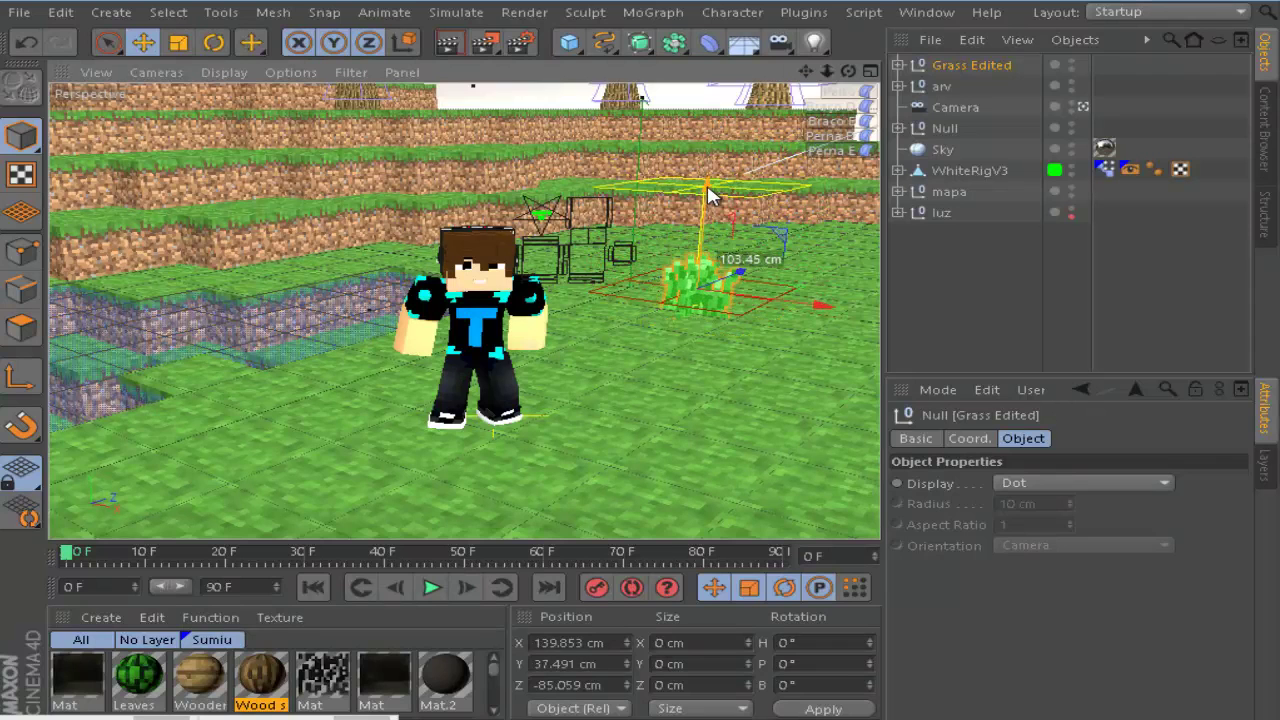
pyautogui.moveTo(724, 290); pyautogui.dragTo(746, 346)
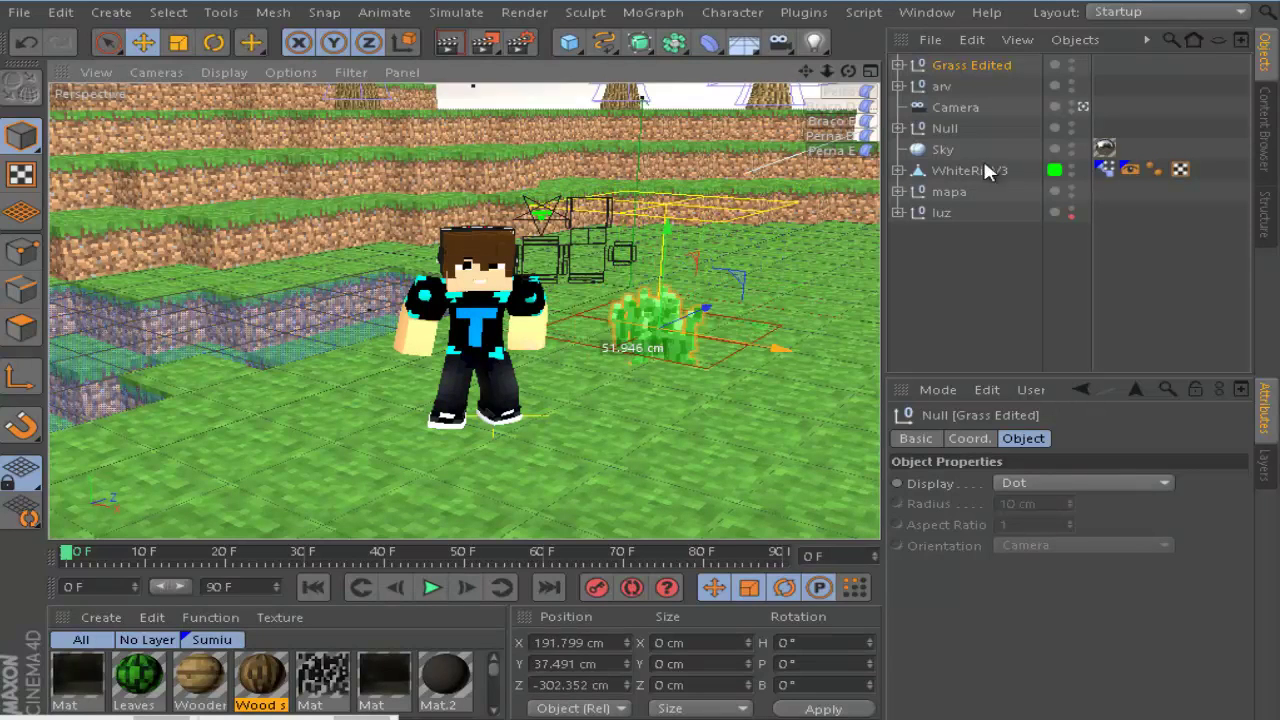
# - Delete the existing camera, reframe the character from low down, and add a new camera at about X 586, Y 52, Z -1018 cm
pyautogui.click(1083, 106)
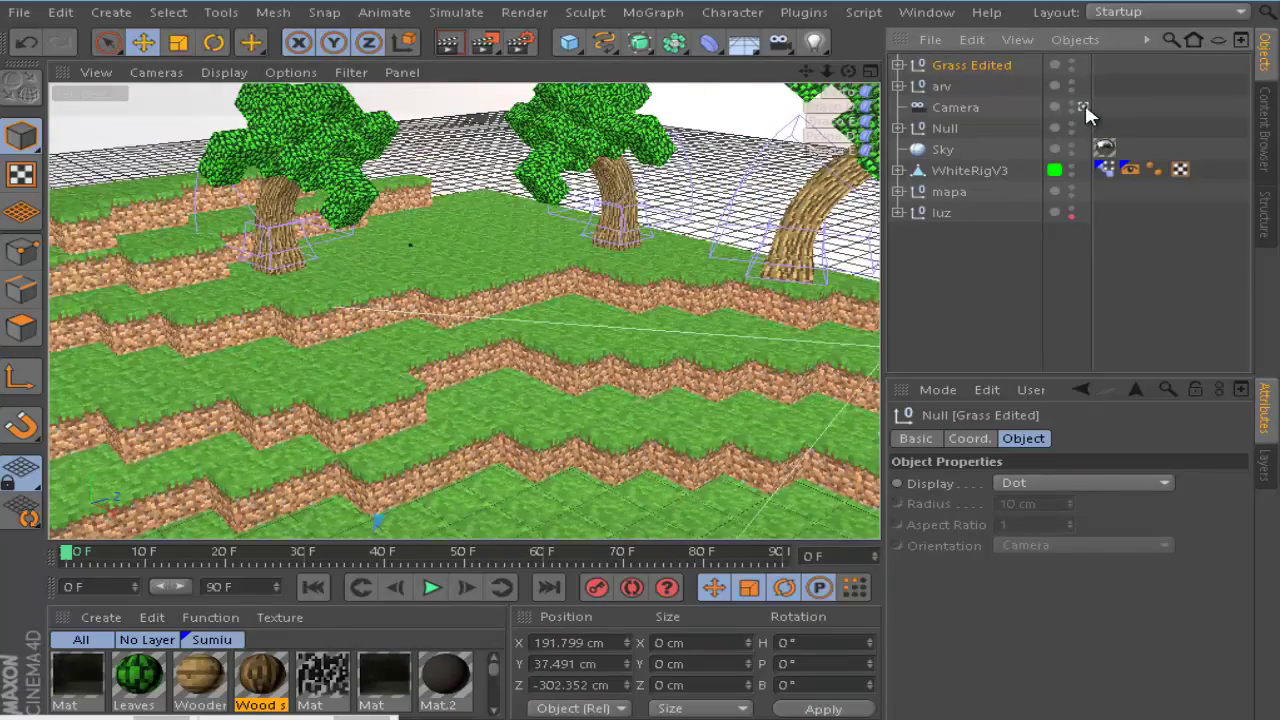
pyautogui.click(984, 107)
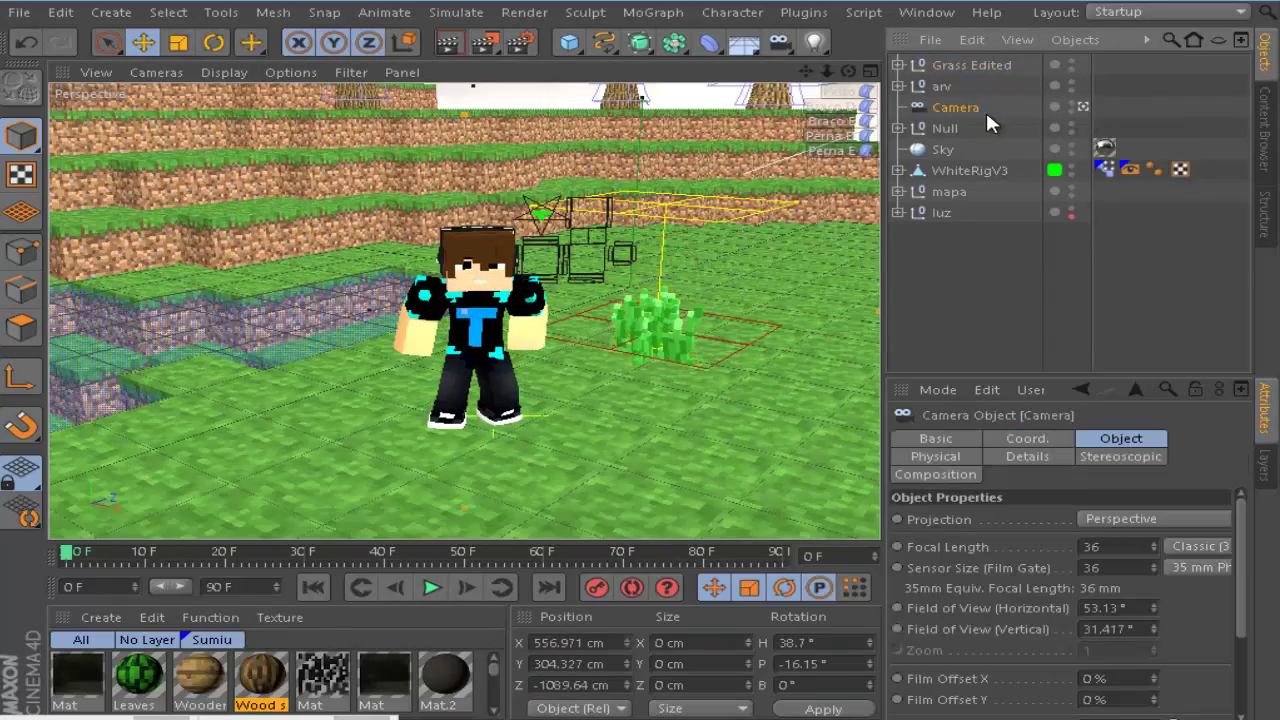
pyautogui.press('Delete')
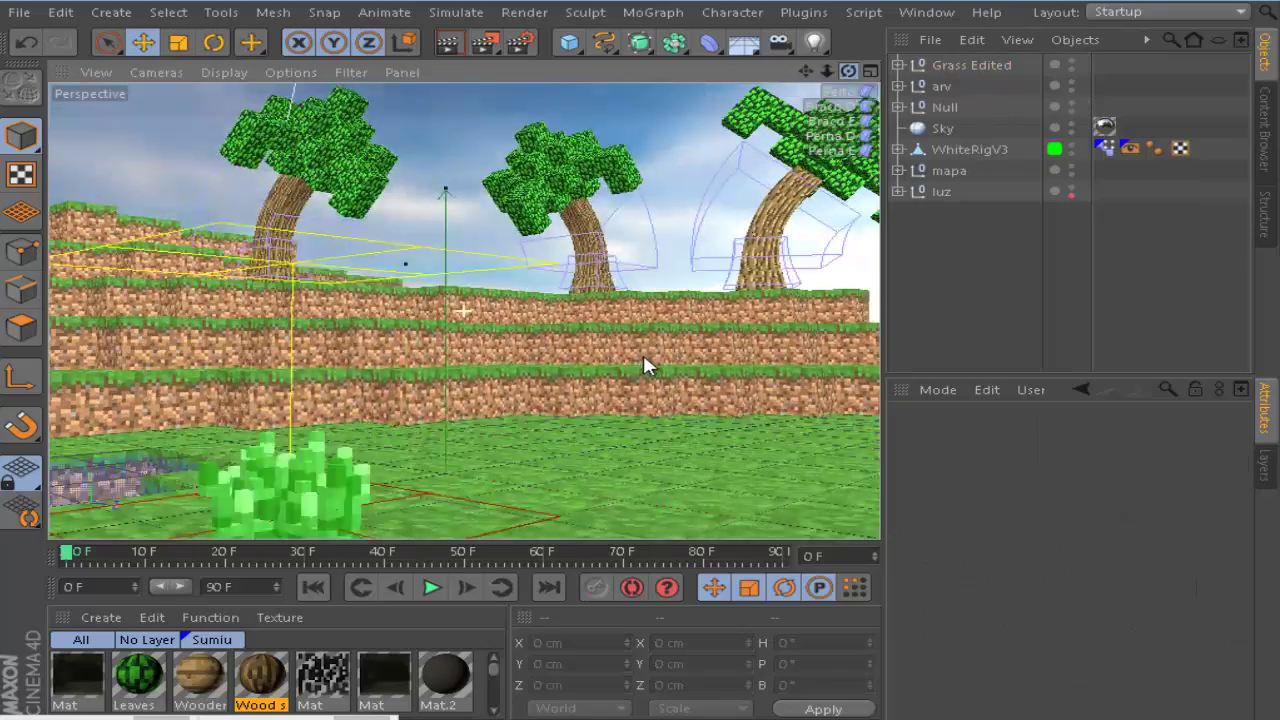
pyautogui.scroll(-3, 780, 168)
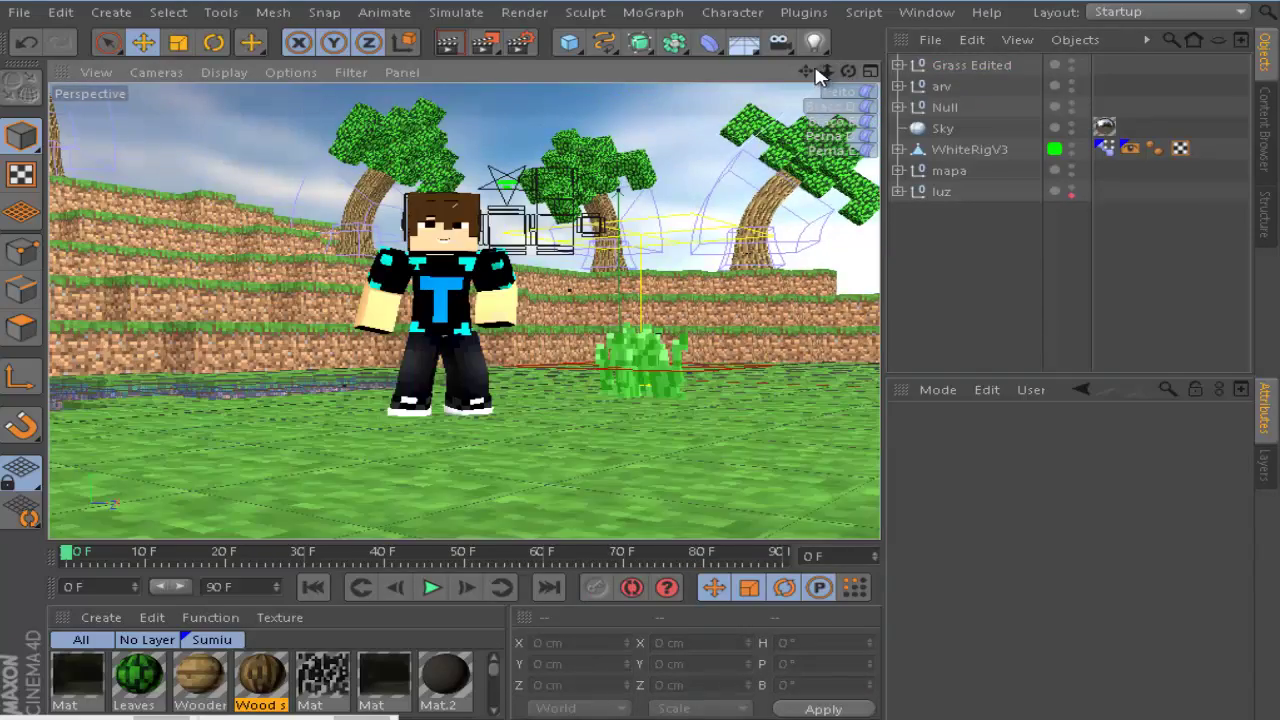
pyautogui.moveTo(822, 71); pyautogui.dragTo(640, 371)
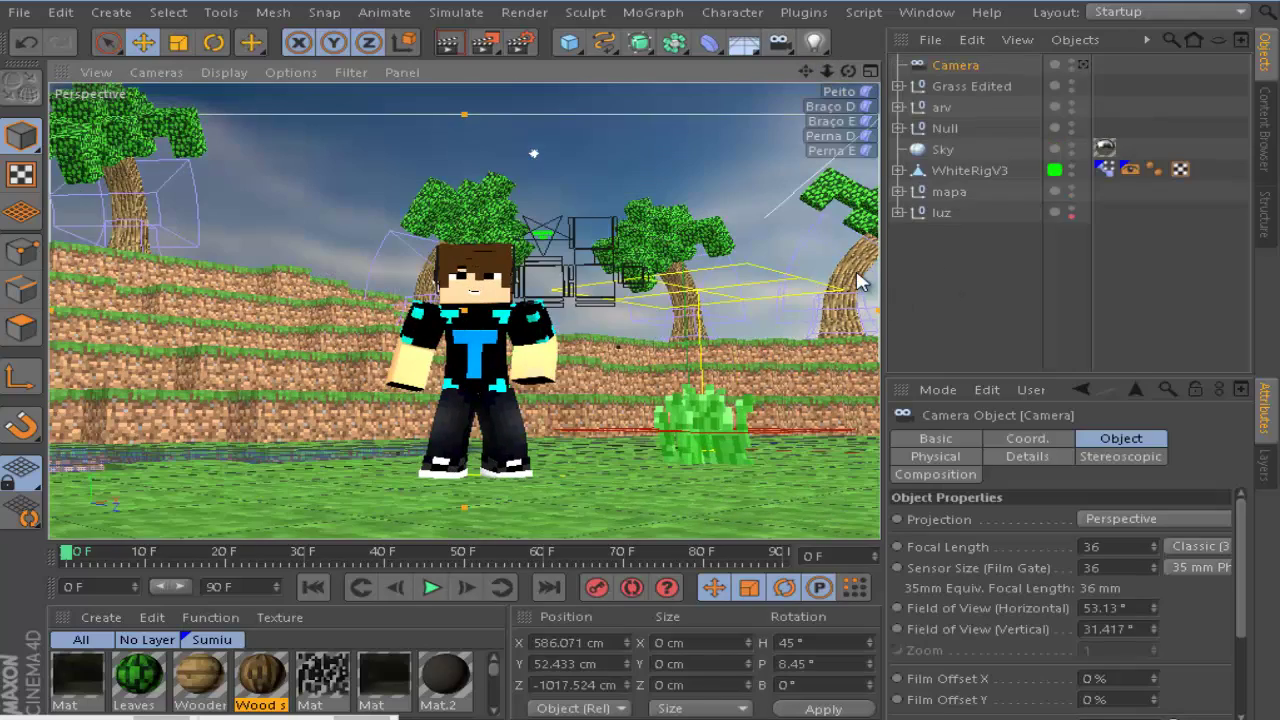
# - Replace the rightmost bent tree with a copy of its neighbour at about X 524, Z 666 cm, with a heading of about 39.6°
pyautogui.click(858, 282)
pyautogui.click(891, 268)
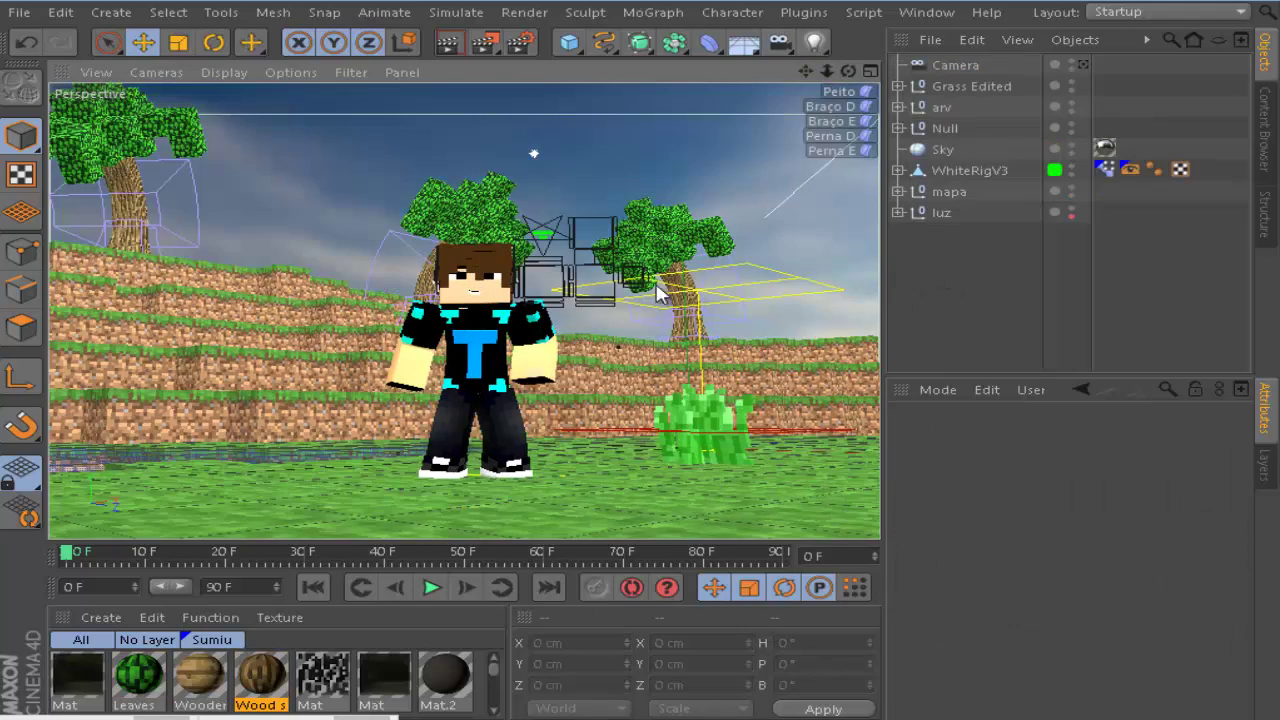
pyautogui.click(686, 289)
pyautogui.keyDown('ctrl'); pyautogui.moveTo(743, 337); pyautogui.dragTo(800, 343); pyautogui.keyUp('ctrl')
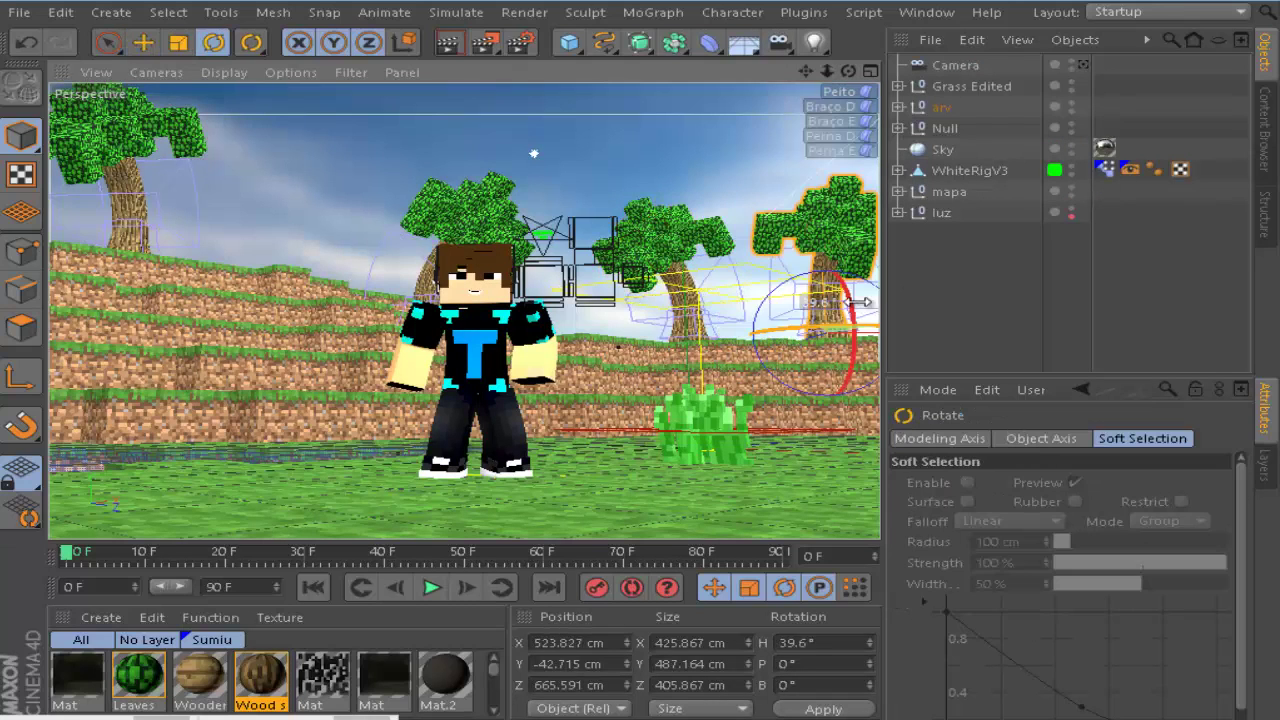
pyautogui.click(985, 265)
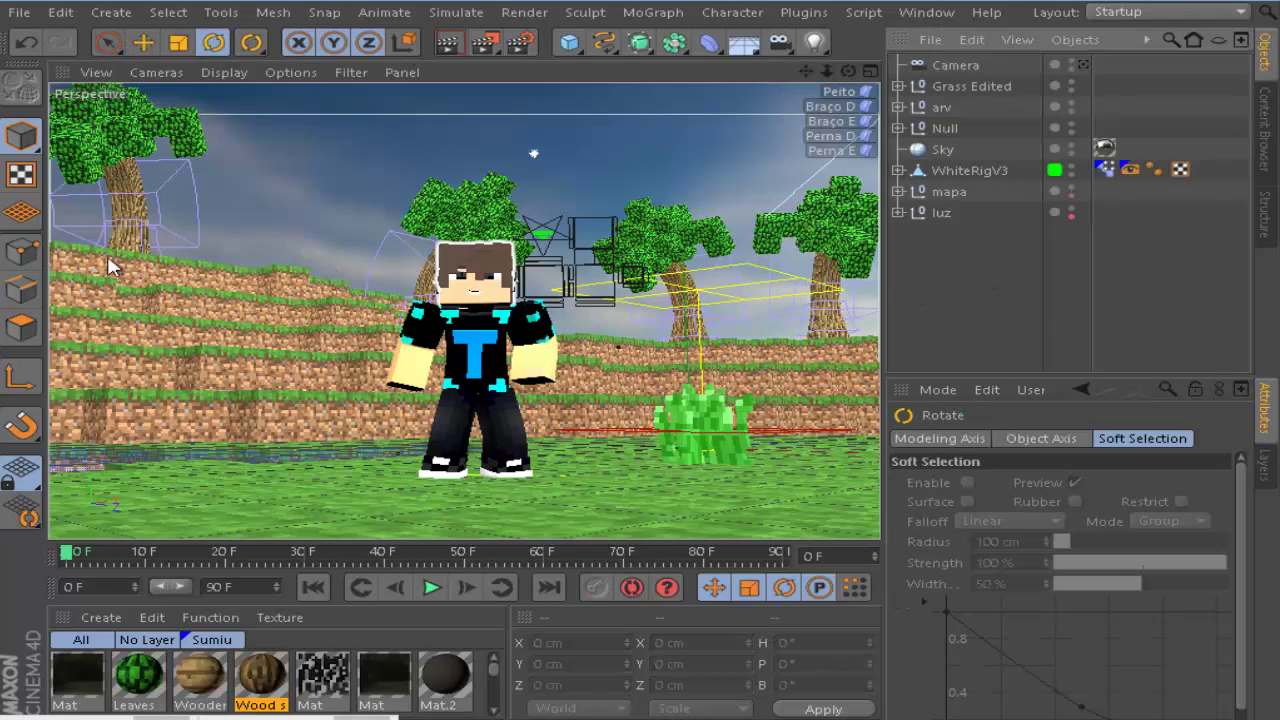
# - Copy the far-left tree to about X -799, Y 128, Z -245 cm and rotate it to about -43.8° heading and -13.2° pitch
pyautogui.click(128, 248)
pyautogui.press('e')
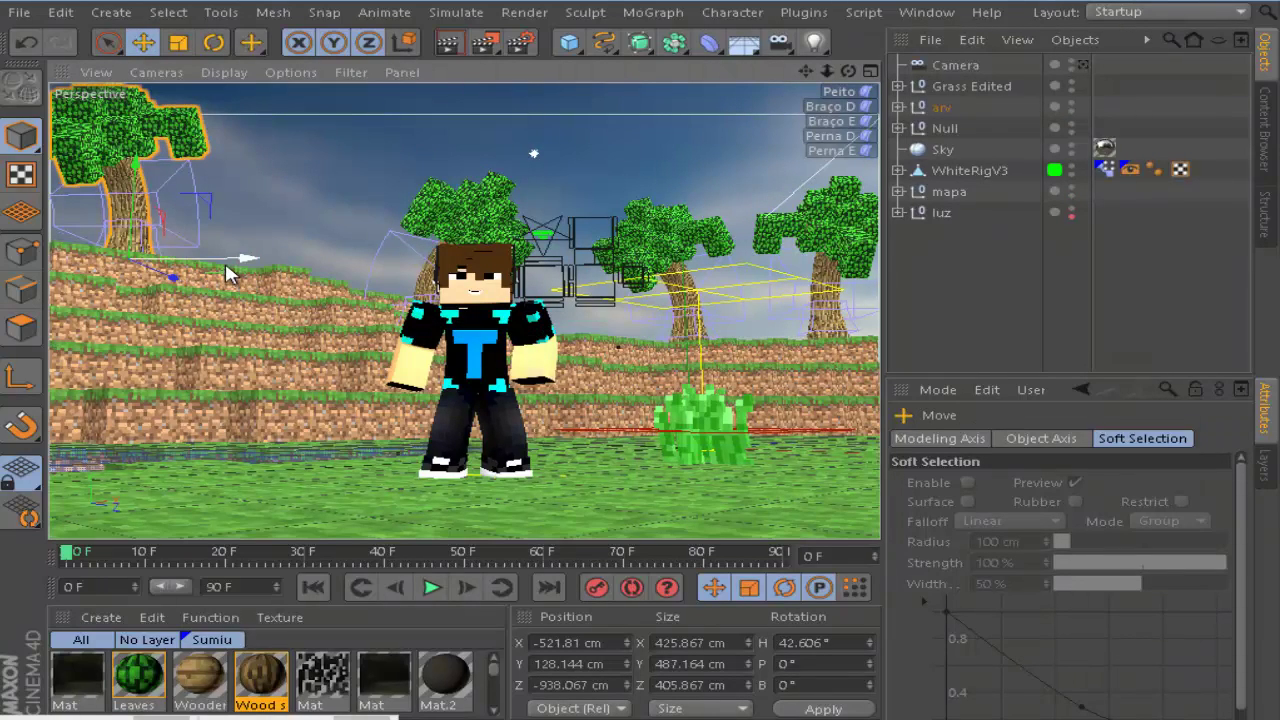
pyautogui.moveTo(226, 275); pyautogui.dragTo(322, 309)
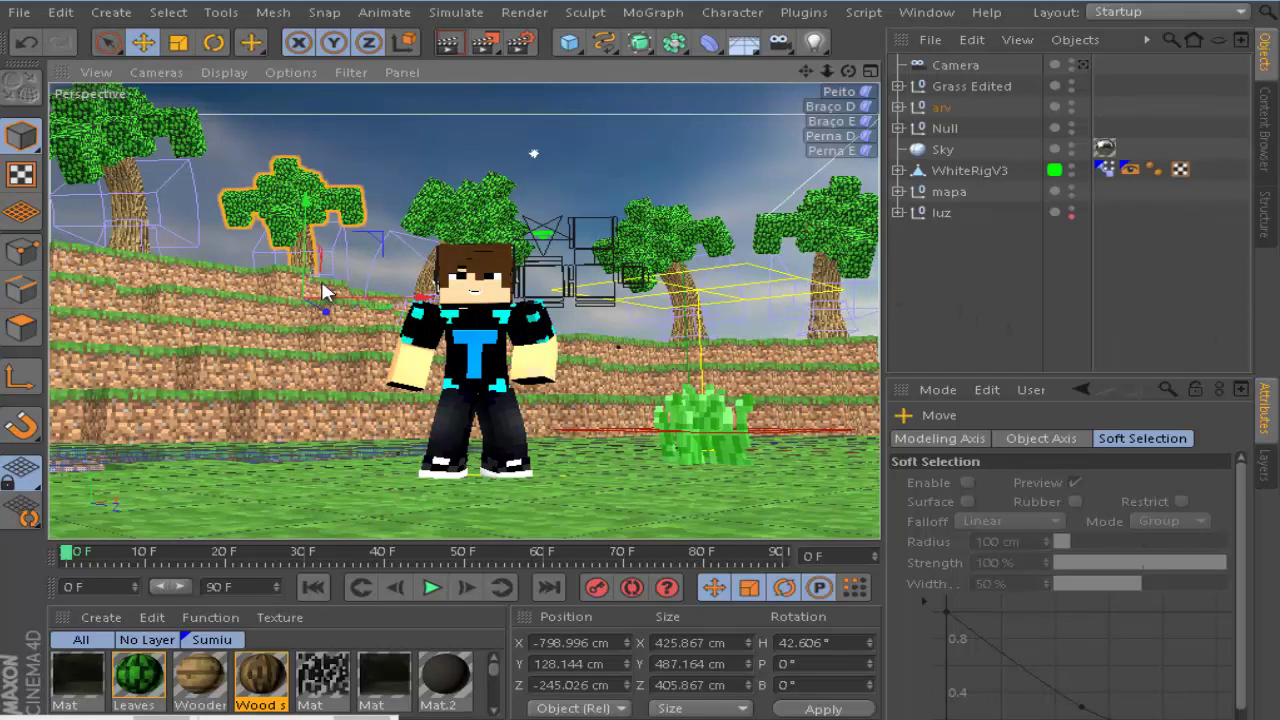
pyautogui.press('r')
pyautogui.moveTo(300, 285); pyautogui.dragTo(68, 283)
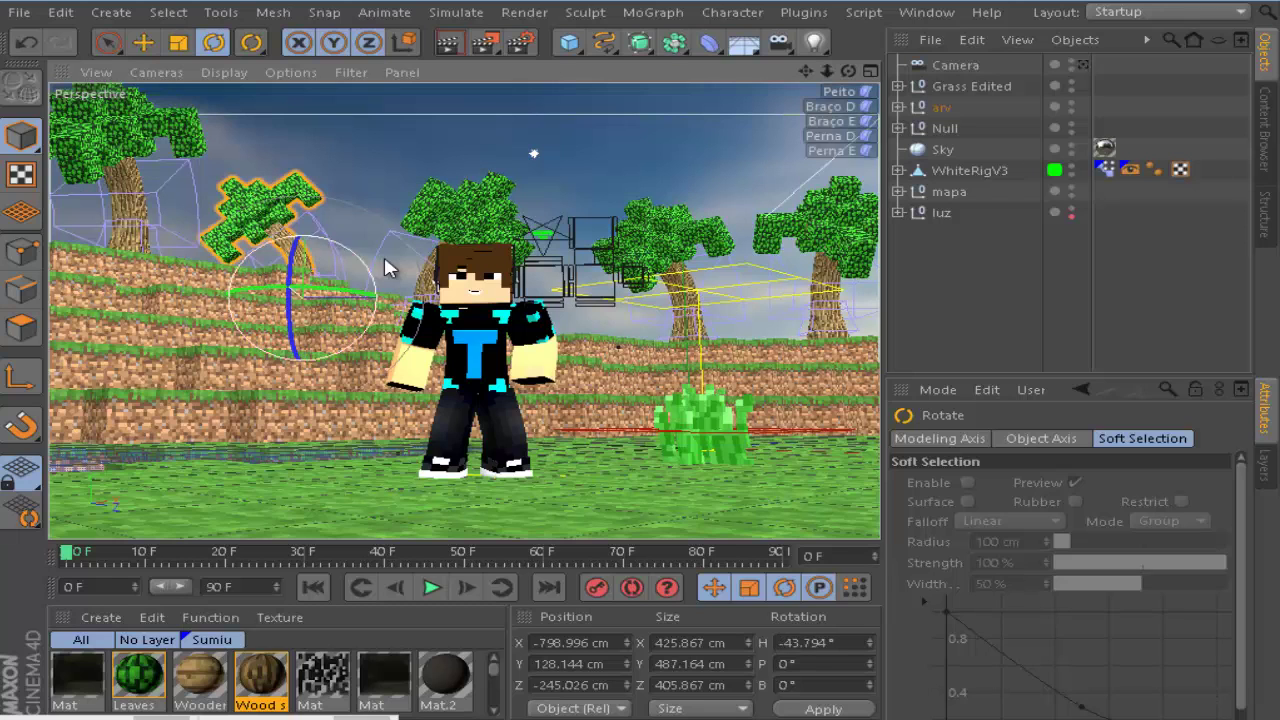
pyautogui.moveTo(368, 268); pyautogui.dragTo(378, 276)
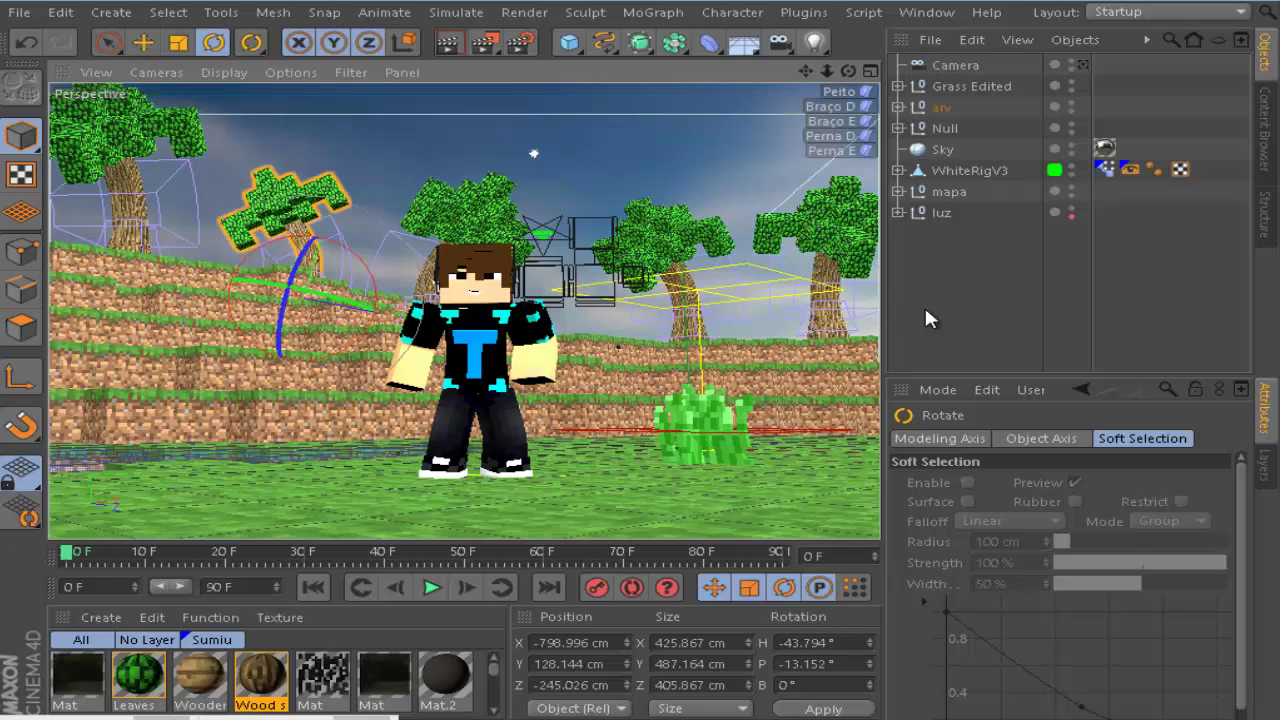
pyautogui.click(929, 304)
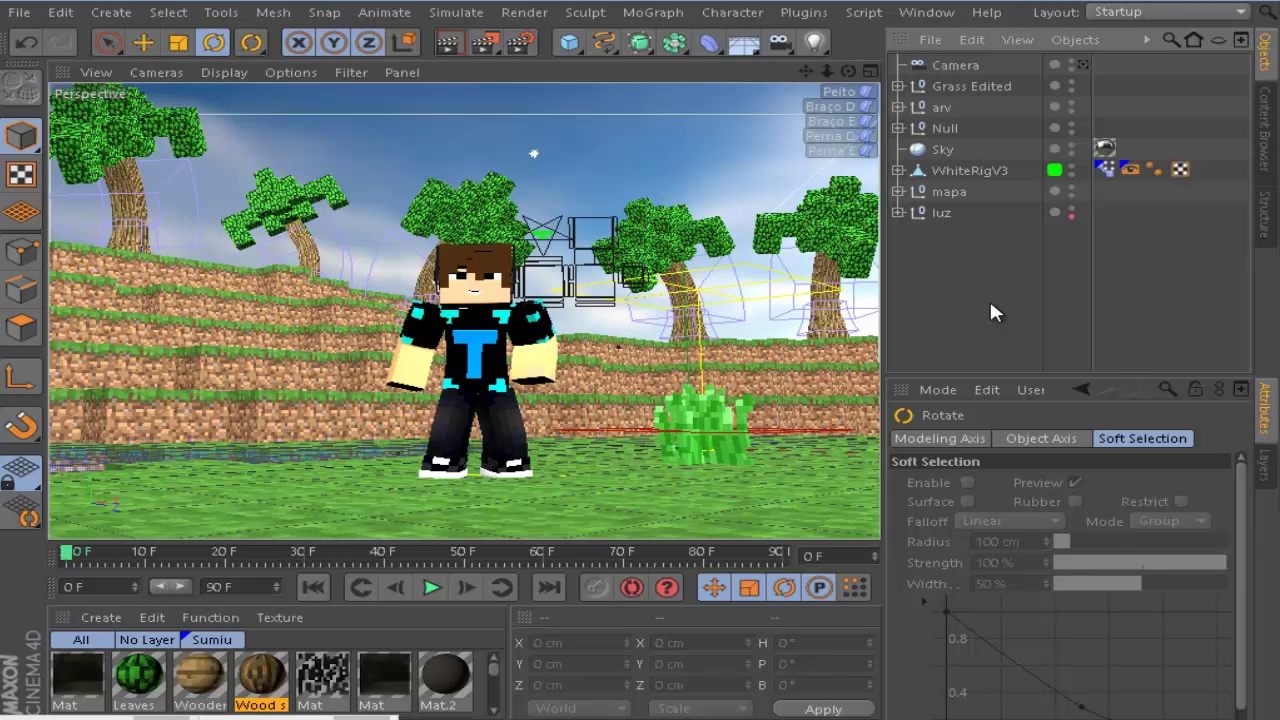
# - Spread three copies of the Grass Edited clump on the ground on both sides of the character
pyautogui.click(745, 422)
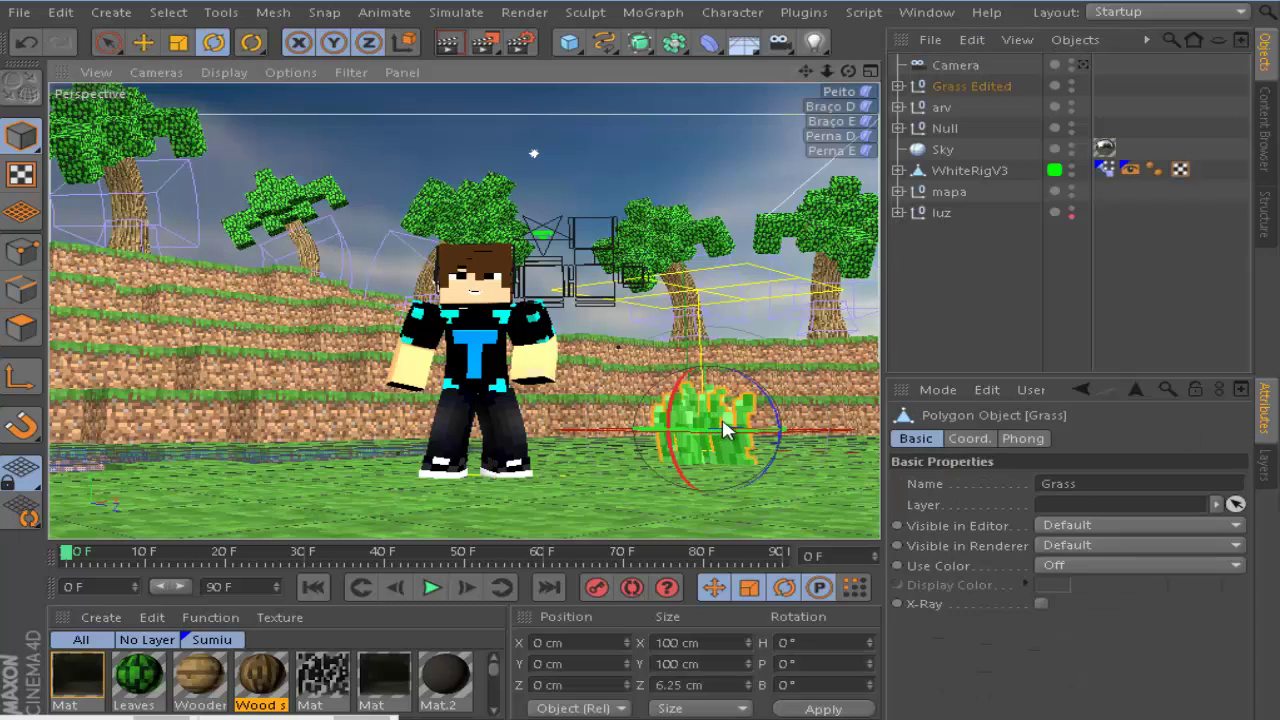
pyautogui.press('e')
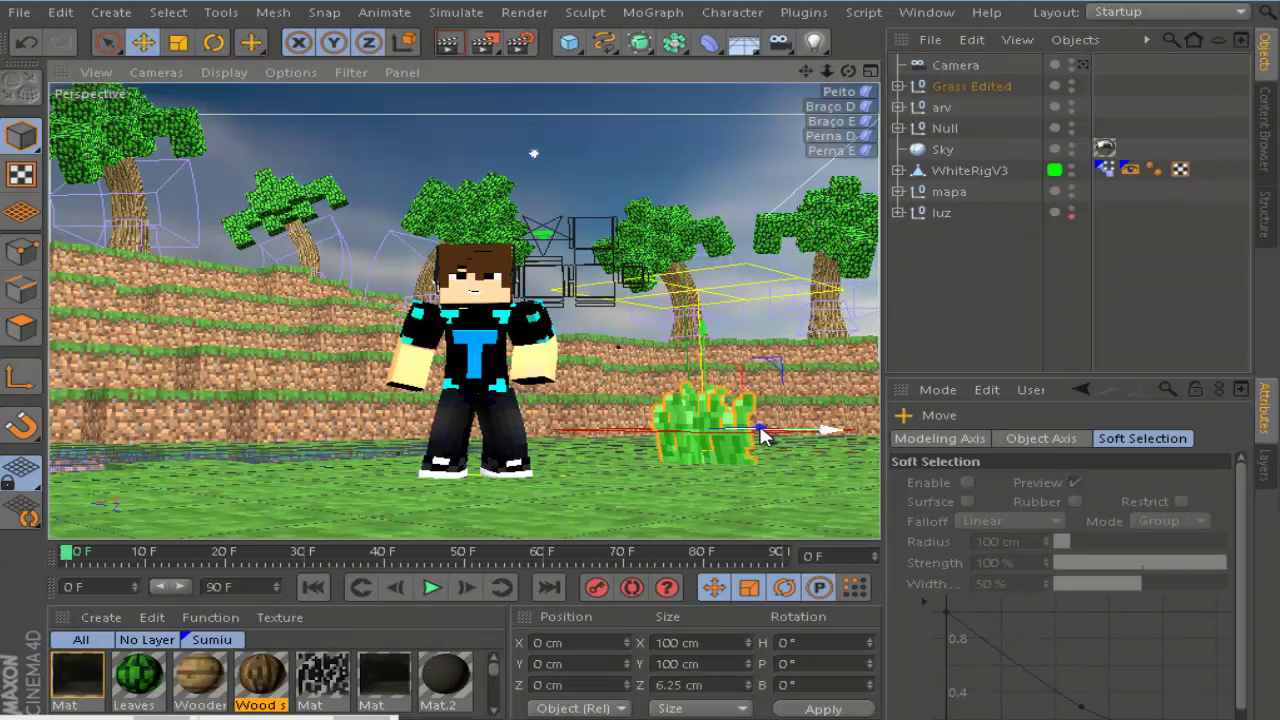
pyautogui.moveTo(760, 435); pyautogui.dragTo(522, 476)
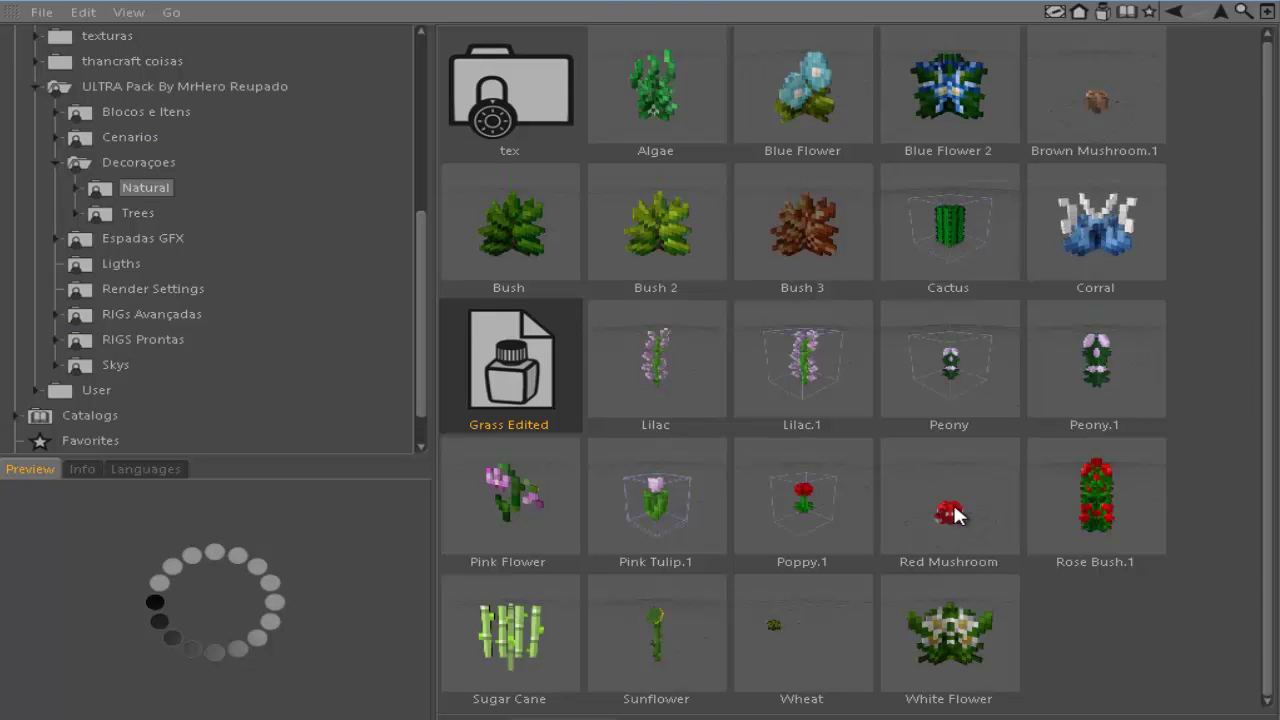
# - Load the Red Mushroom preset from the Natural decorations and move it to about X -134 cm
pyautogui.click(954, 507)
pyautogui.rightClick(962, 494)
pyautogui.click(1010, 490)
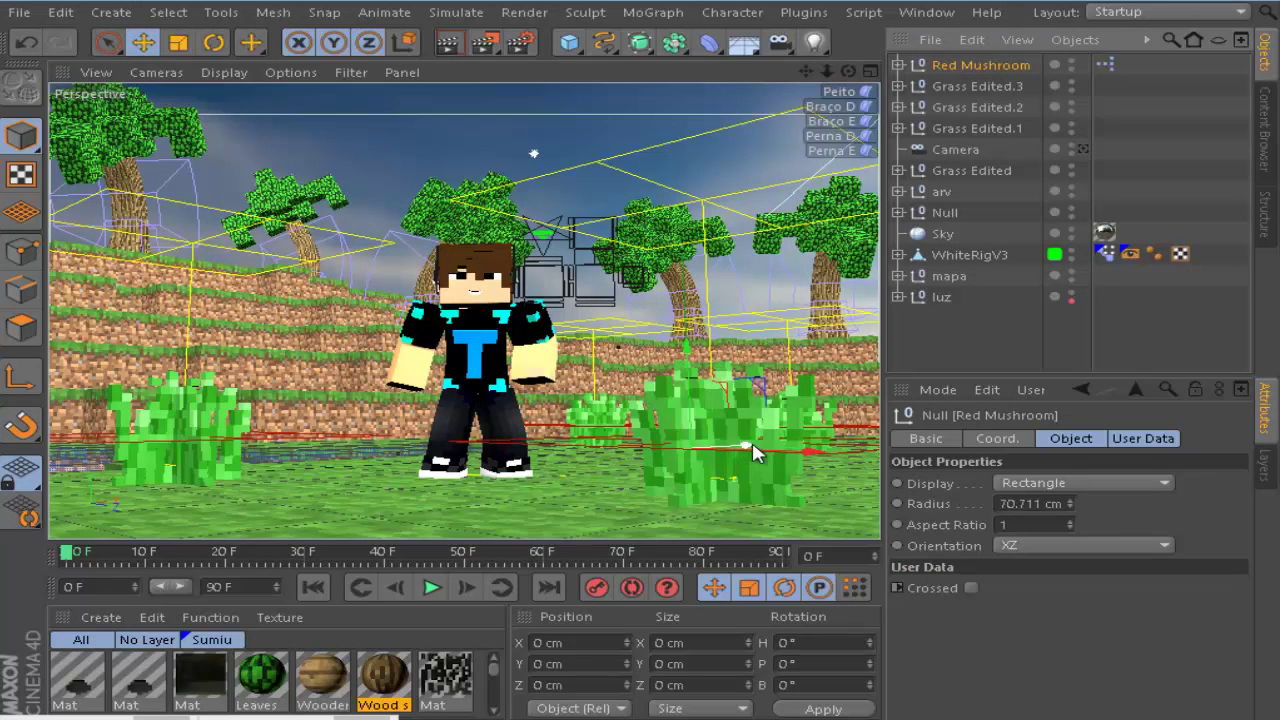
pyautogui.moveTo(755, 452); pyautogui.dragTo(668, 466)
# - Place Grass Edited next to its copies in the object list and group all four grass clumps into one null
pyautogui.click(706, 480)
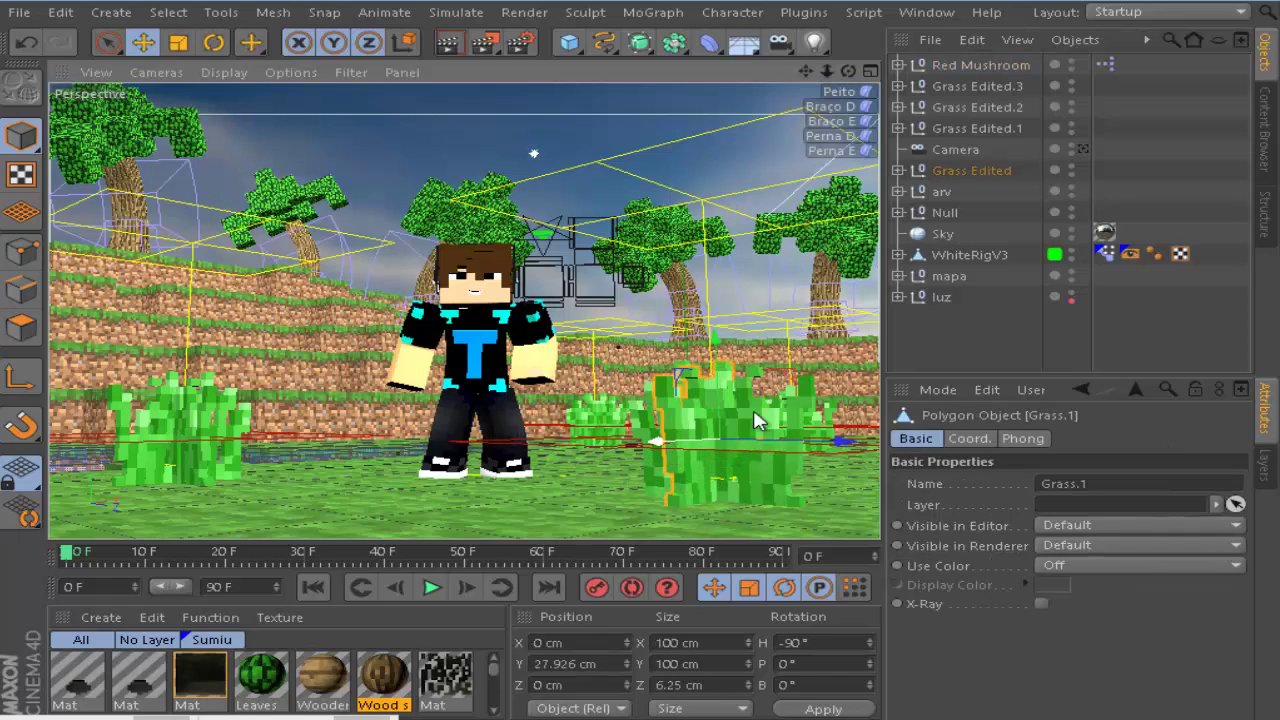
pyautogui.moveTo(975, 170); pyautogui.dragTo(984, 142)
pyautogui.click(975, 149)
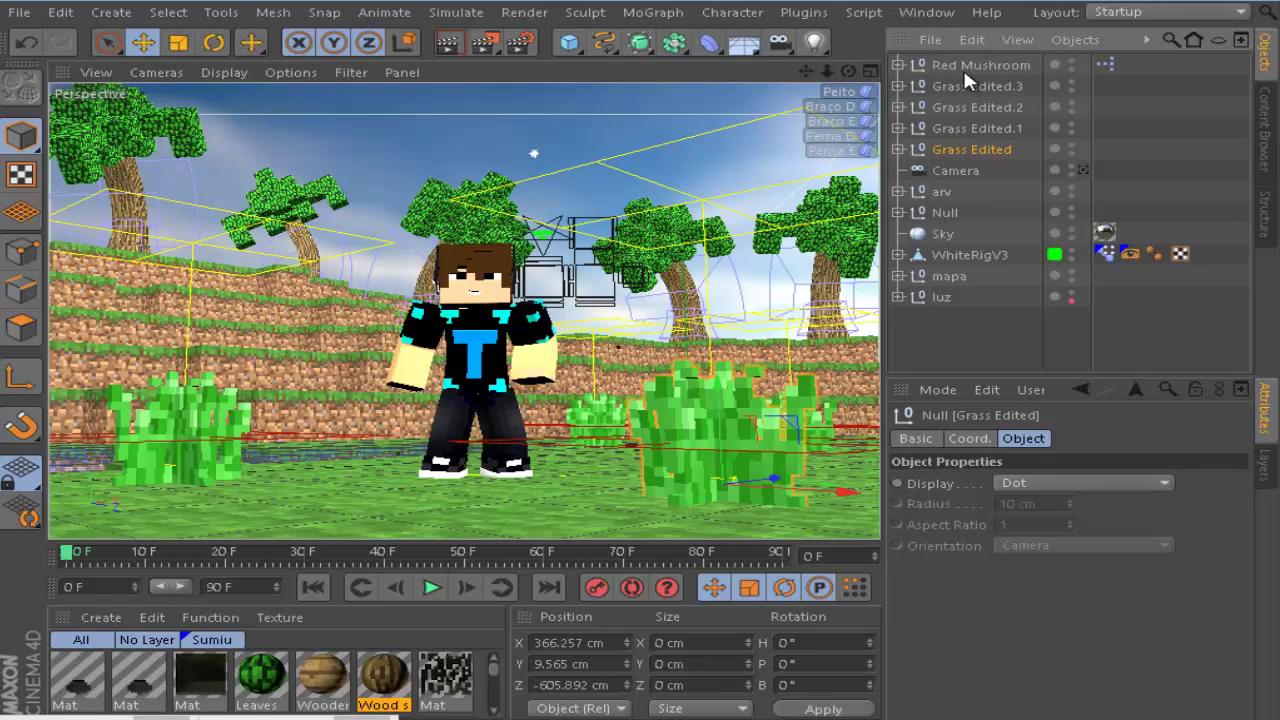
pyautogui.click(973, 86)
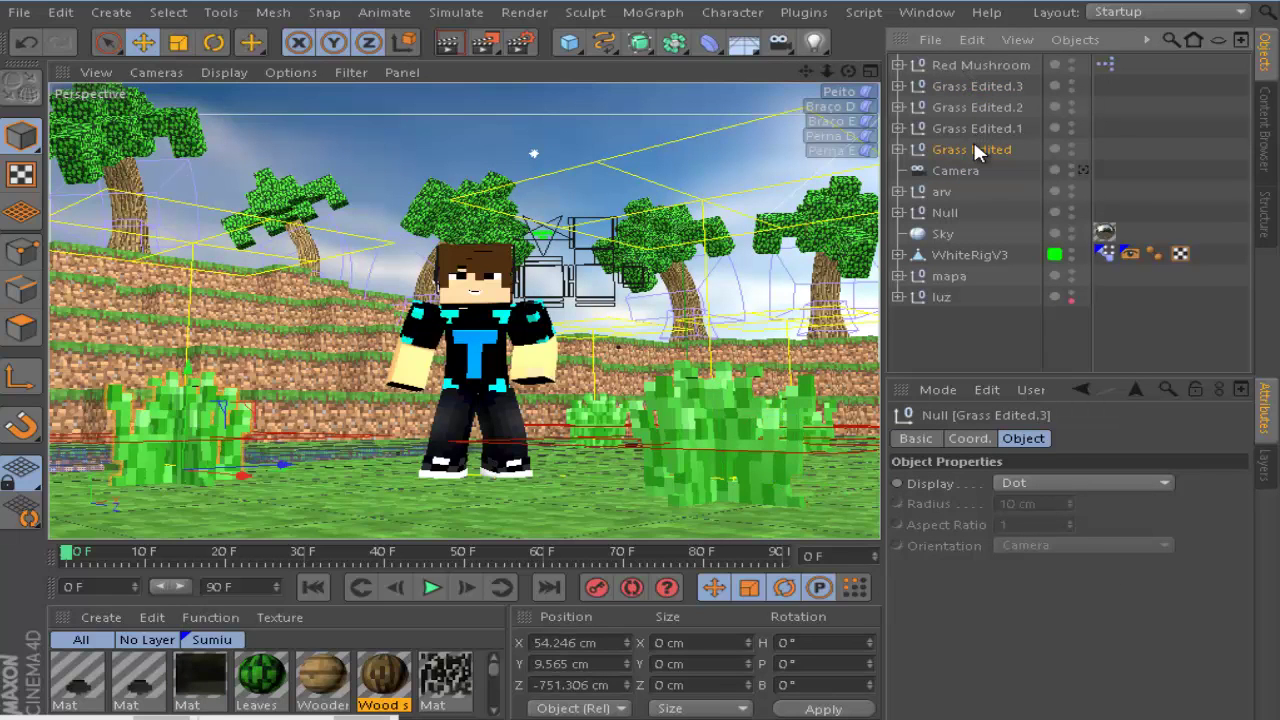
pyautogui.click(975, 86)
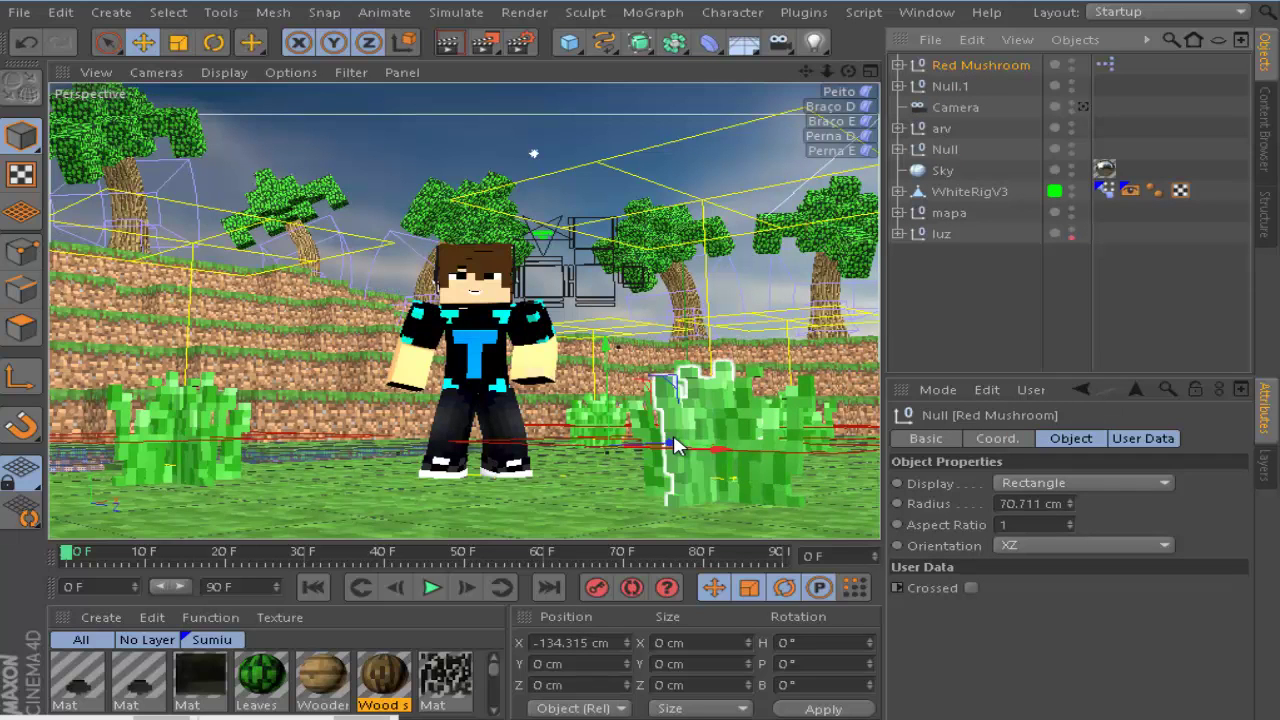
# - Try moving the Red Mushroom to about X -3352, Z 1223 cm, then delete it along with its two materials
pyautogui.moveTo(672, 444); pyautogui.dragTo(305, 436)
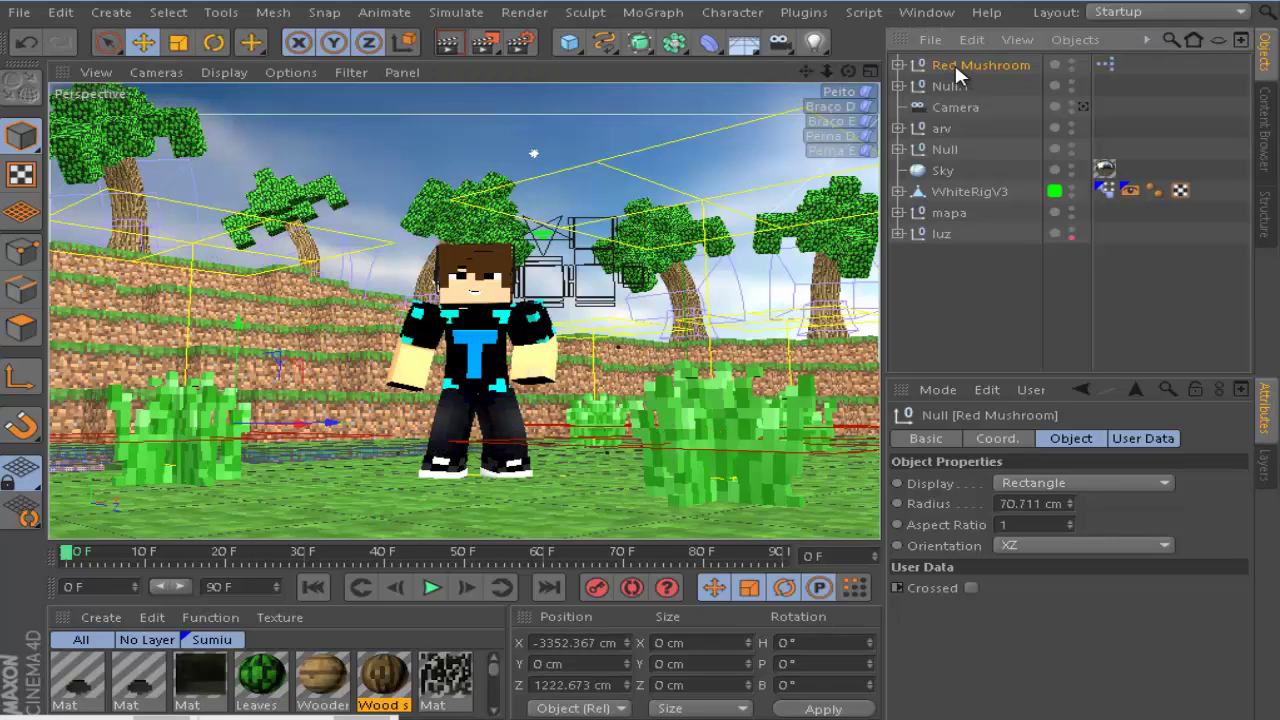
pyautogui.press('Delete')
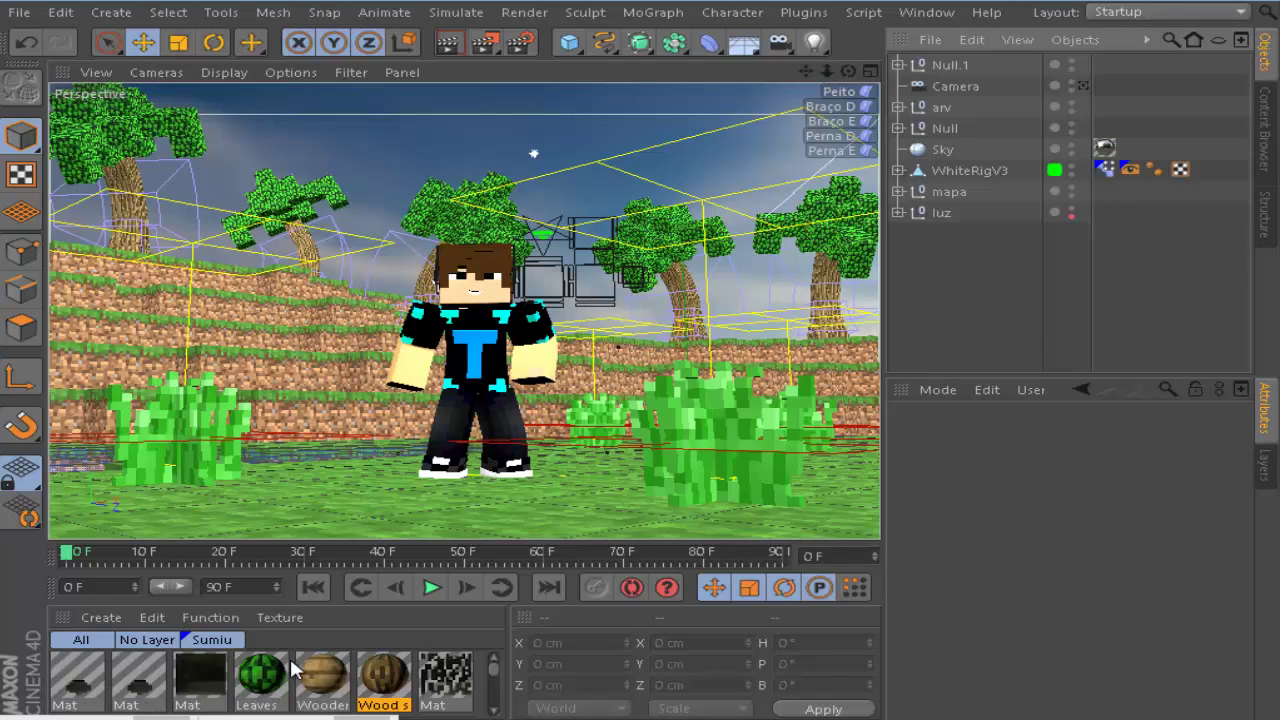
pyautogui.click(88, 677)
pyautogui.press('Delete')
pyautogui.click(88, 677)
pyautogui.press('Delete')
# - Turn off Reflection in the grass material and in the dark Mat material that carries the leaf texture
pyautogui.click(93, 675)
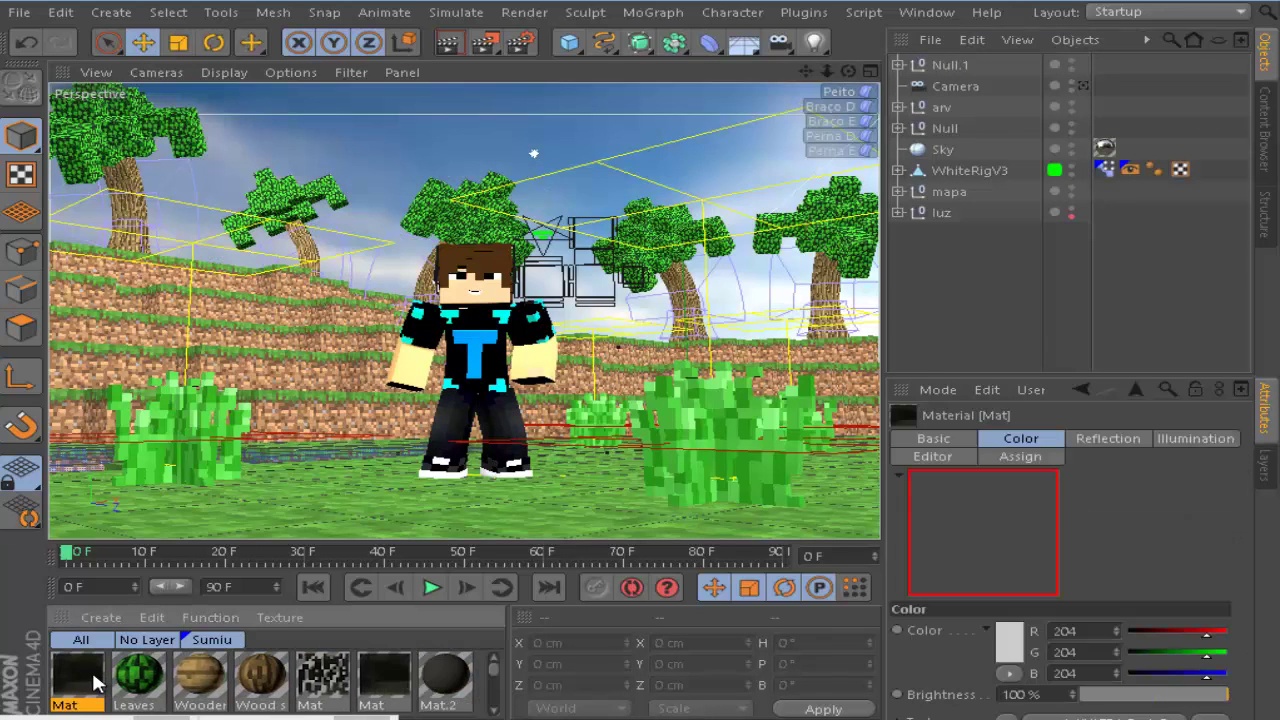
pyautogui.doubleClick(95, 683)
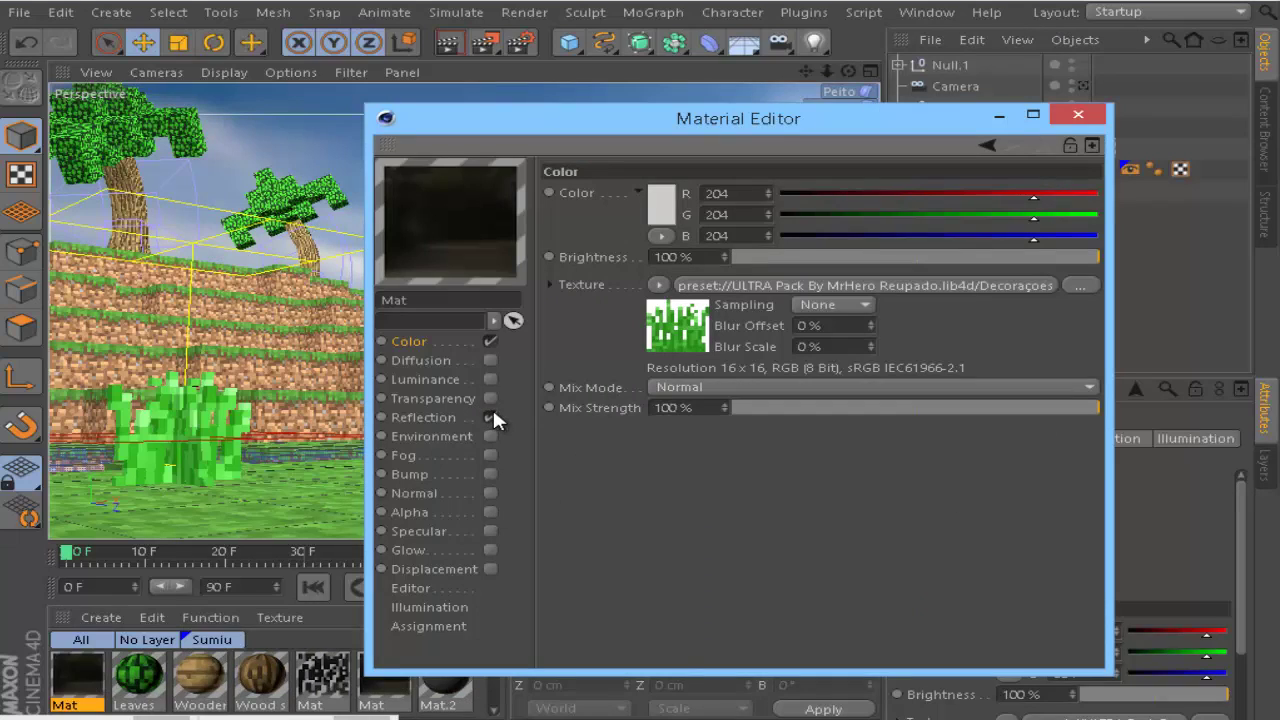
pyautogui.click(1076, 118)
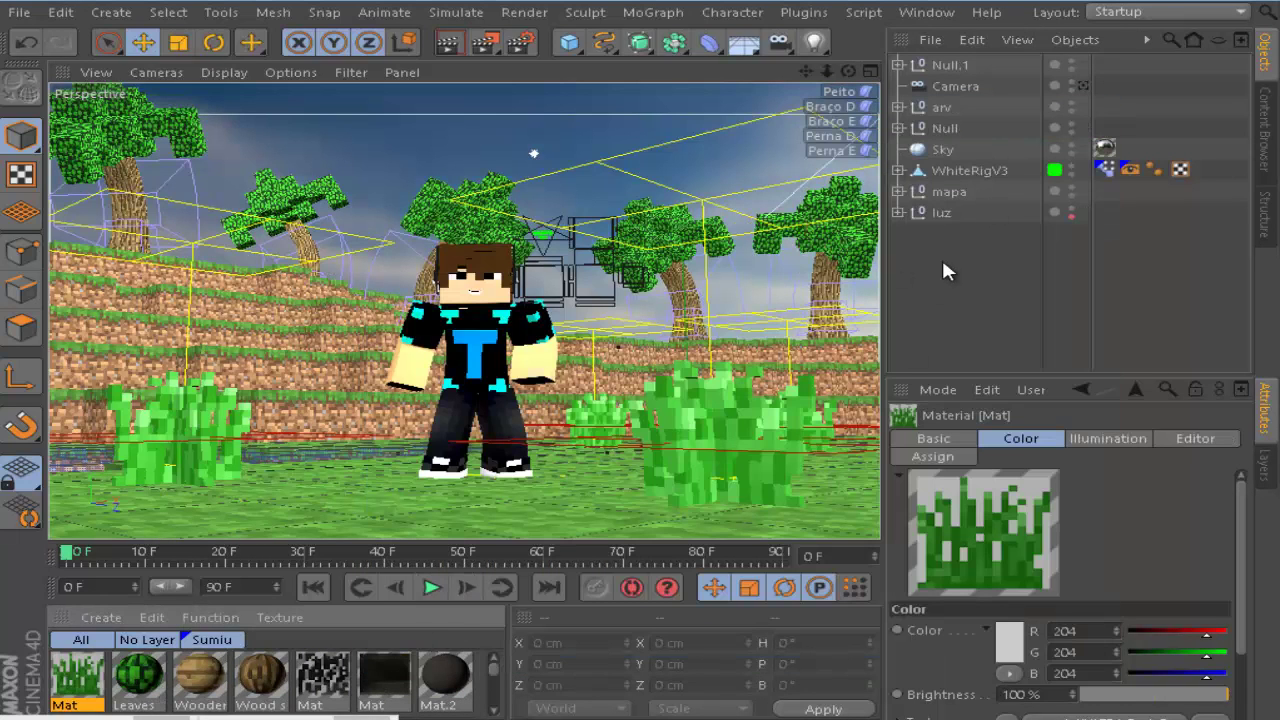
pyautogui.click(385, 683)
pyautogui.doubleClick(388, 693)
pyautogui.click(490, 416)
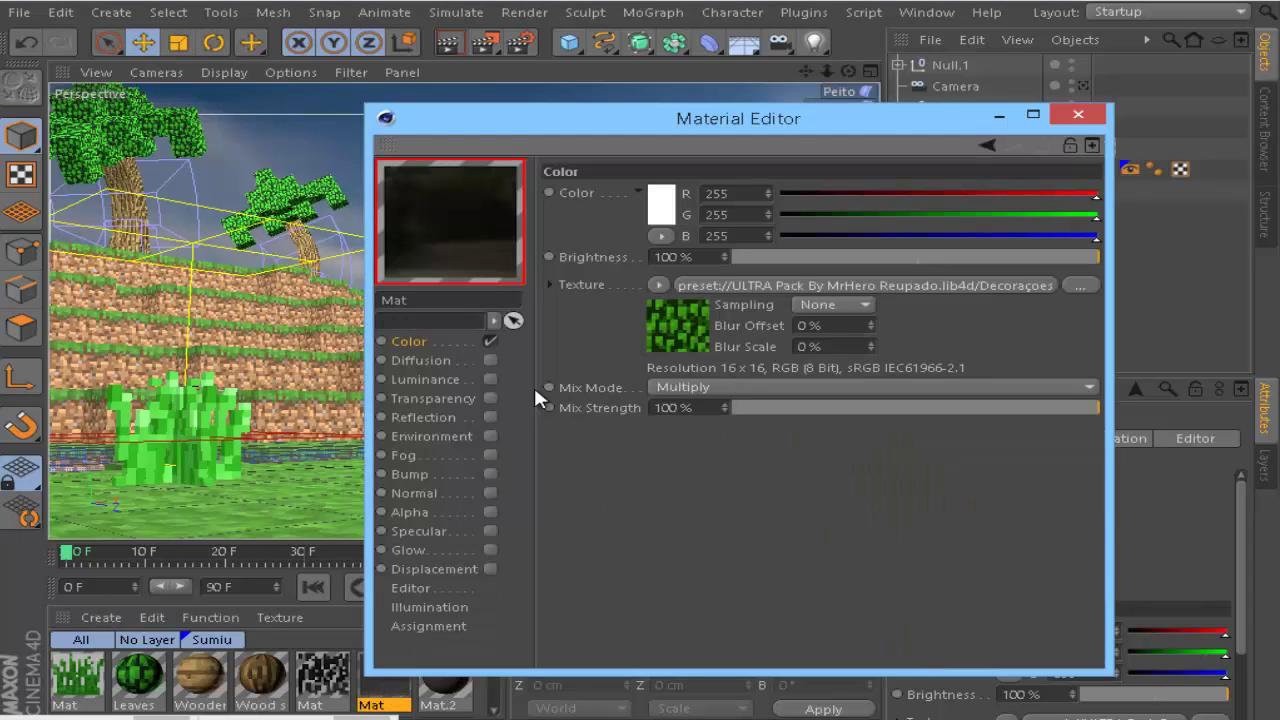
# - Turn off Reflection in the leaf-textured Mat material that also uses Alpha
pyautogui.click(1078, 118)
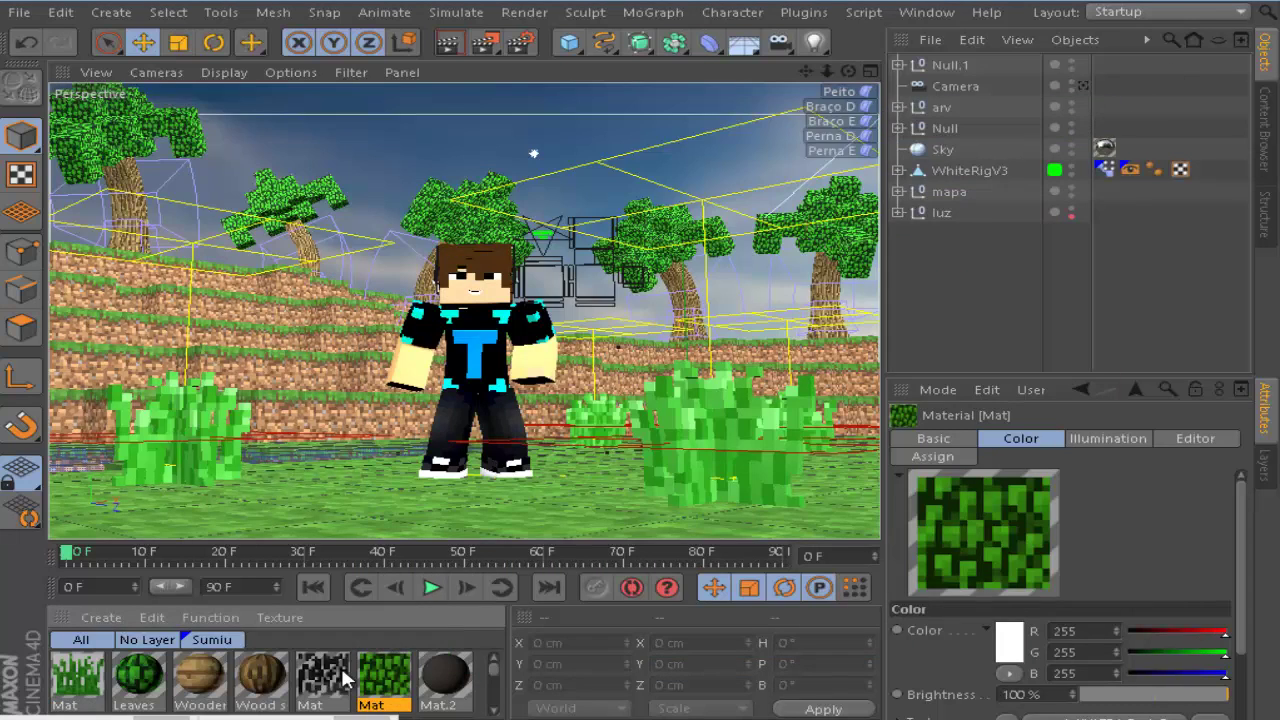
pyautogui.doubleClick(323, 683)
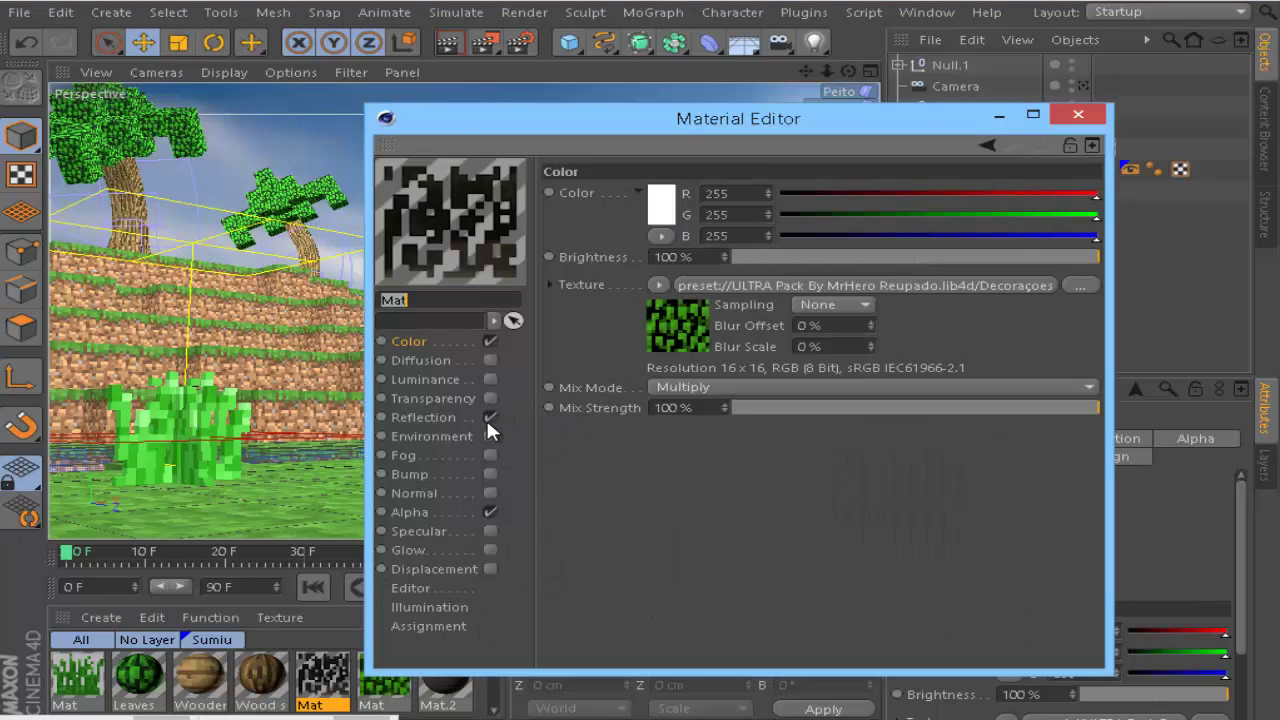
pyautogui.click(490, 416)
pyautogui.click(1078, 118)
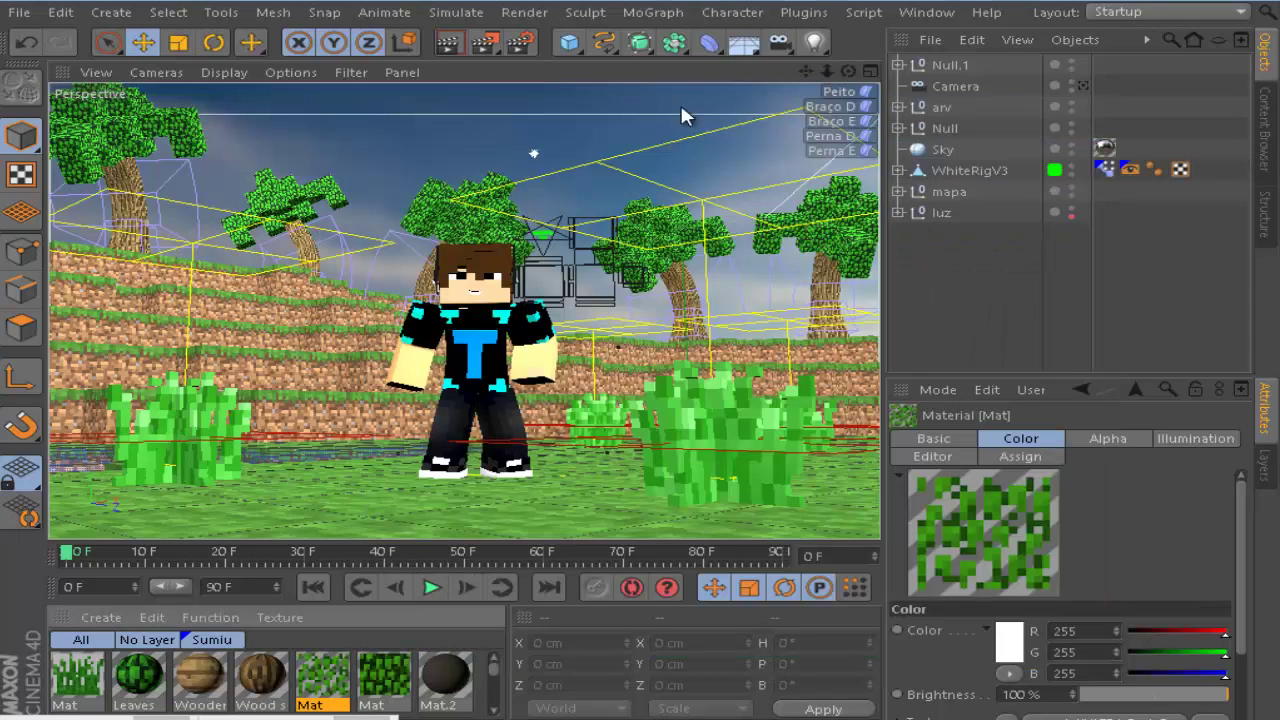
# - Preview the render in the perspective view, and render the scene to the Picture Viewer at 1280x720
pyautogui.click(449, 43)
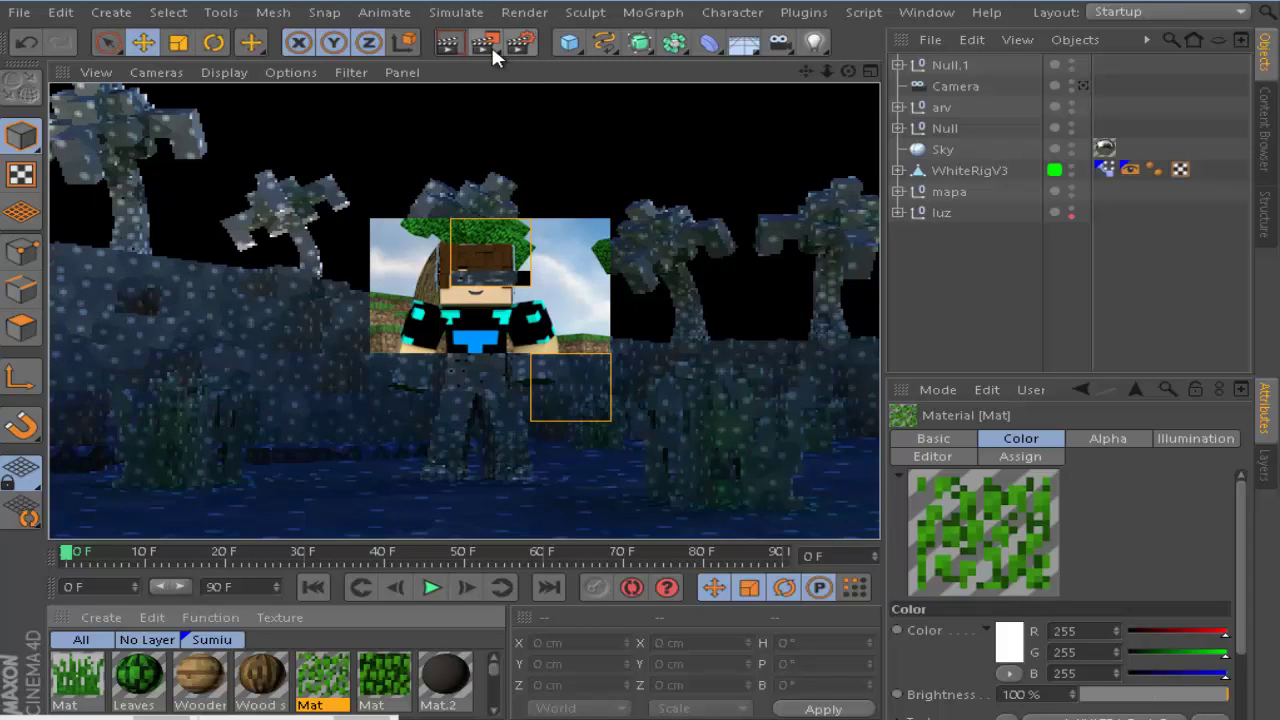
pyautogui.click(488, 43)
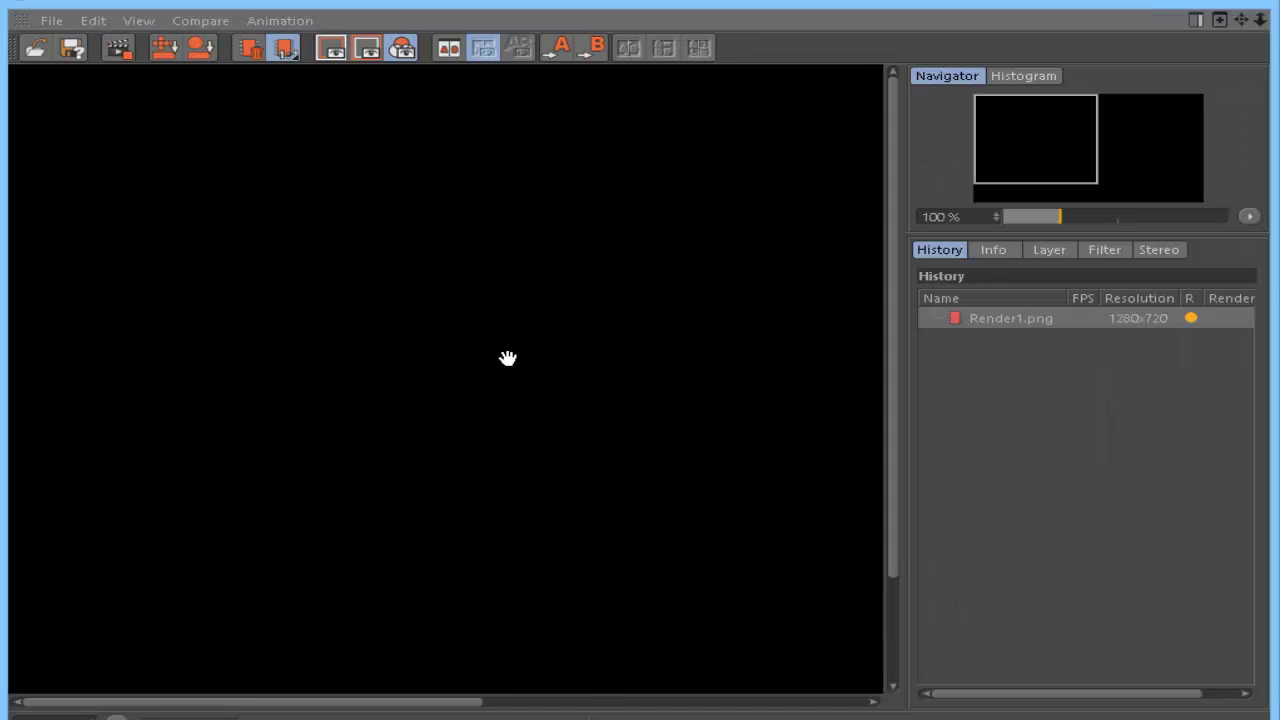
pyautogui.scroll(-3, 508, 358)
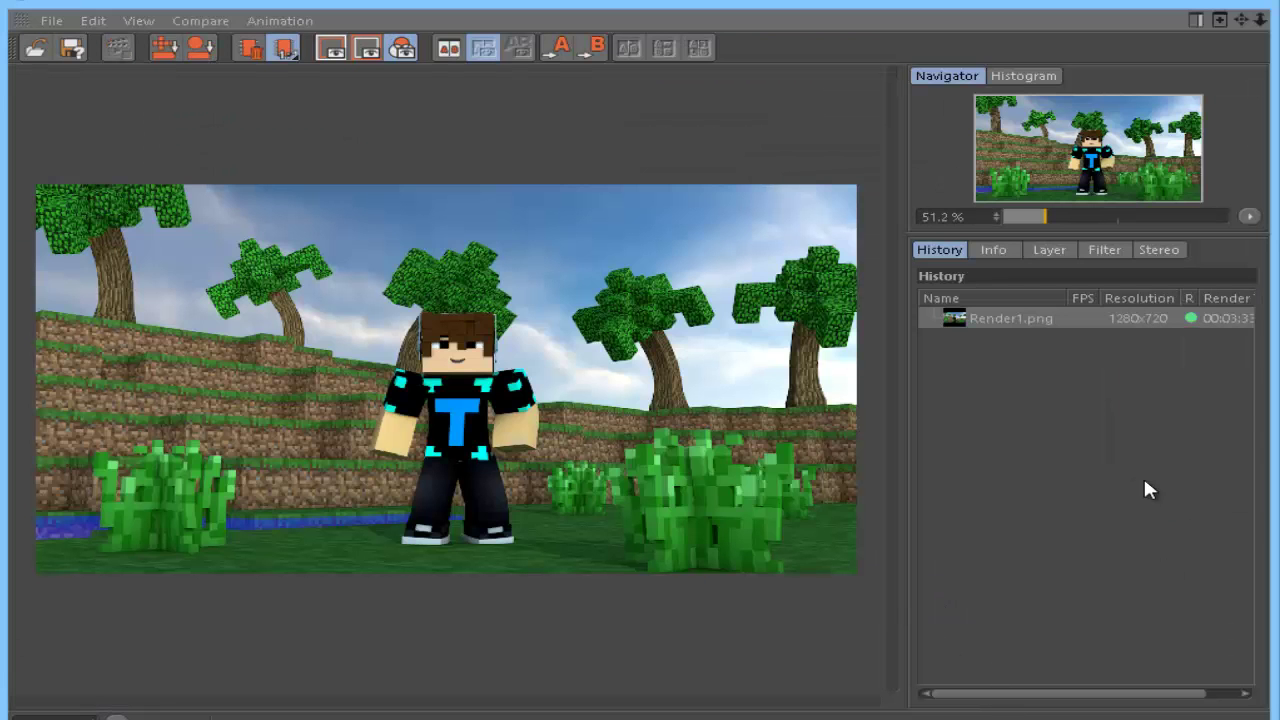
pyautogui.scroll(1, 221, 310)
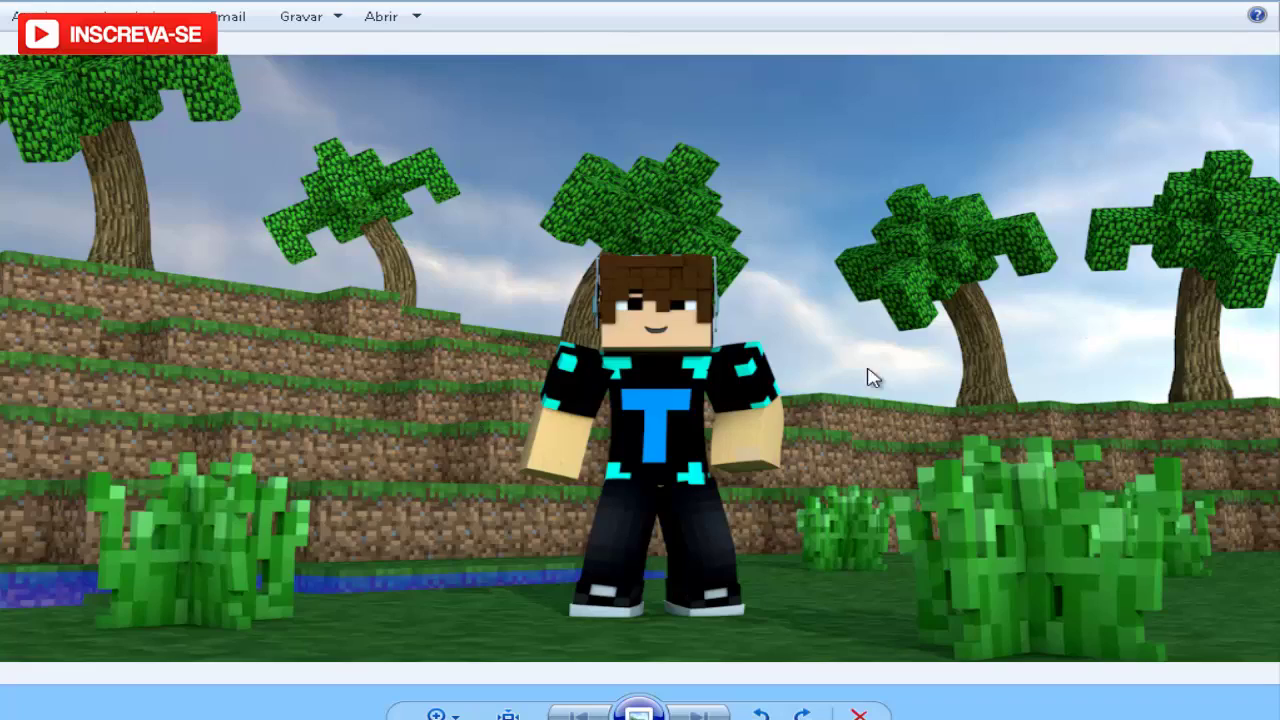
# - Examine the rendered wallpaper up close in the image viewer, checking the character, trees, terrain and grass clumps
pyautogui.scroll(2, 401, 356)
pyautogui.moveTo(1195, 374); pyautogui.dragTo(872, 307)
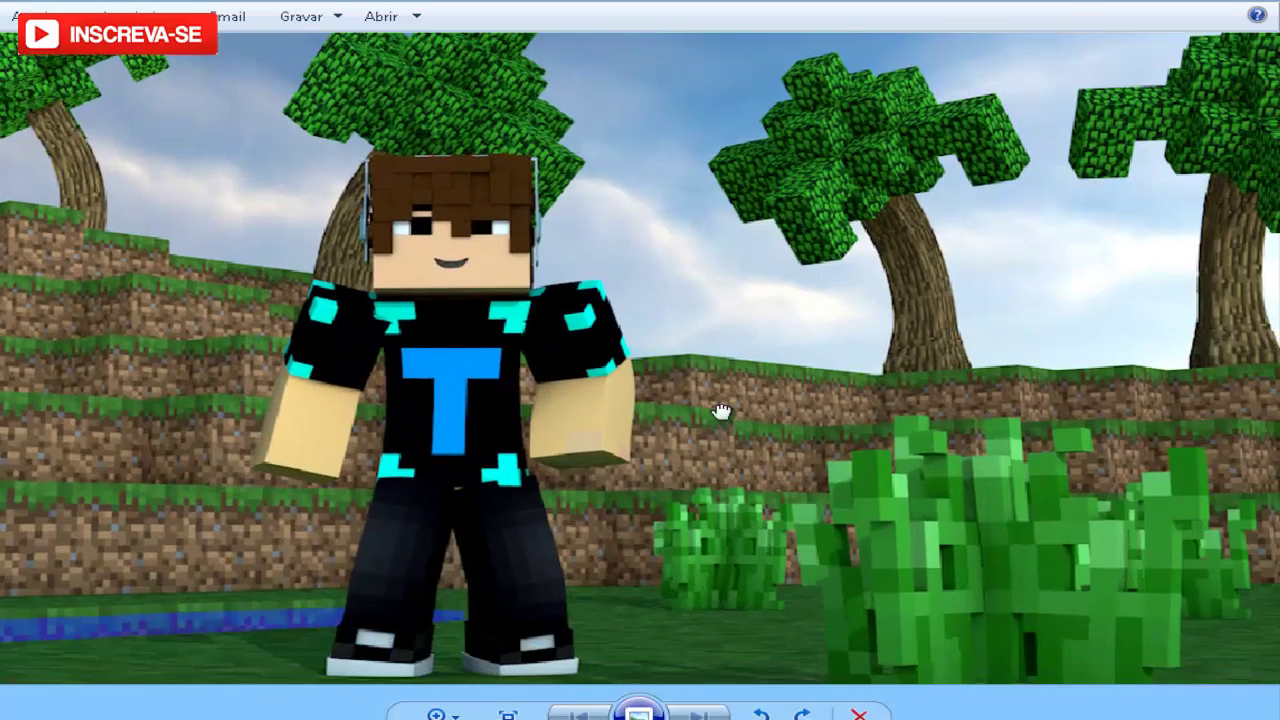
pyautogui.moveTo(433, 666); pyautogui.dragTo(591, 621)
pyautogui.scroll(4, 590, 621)
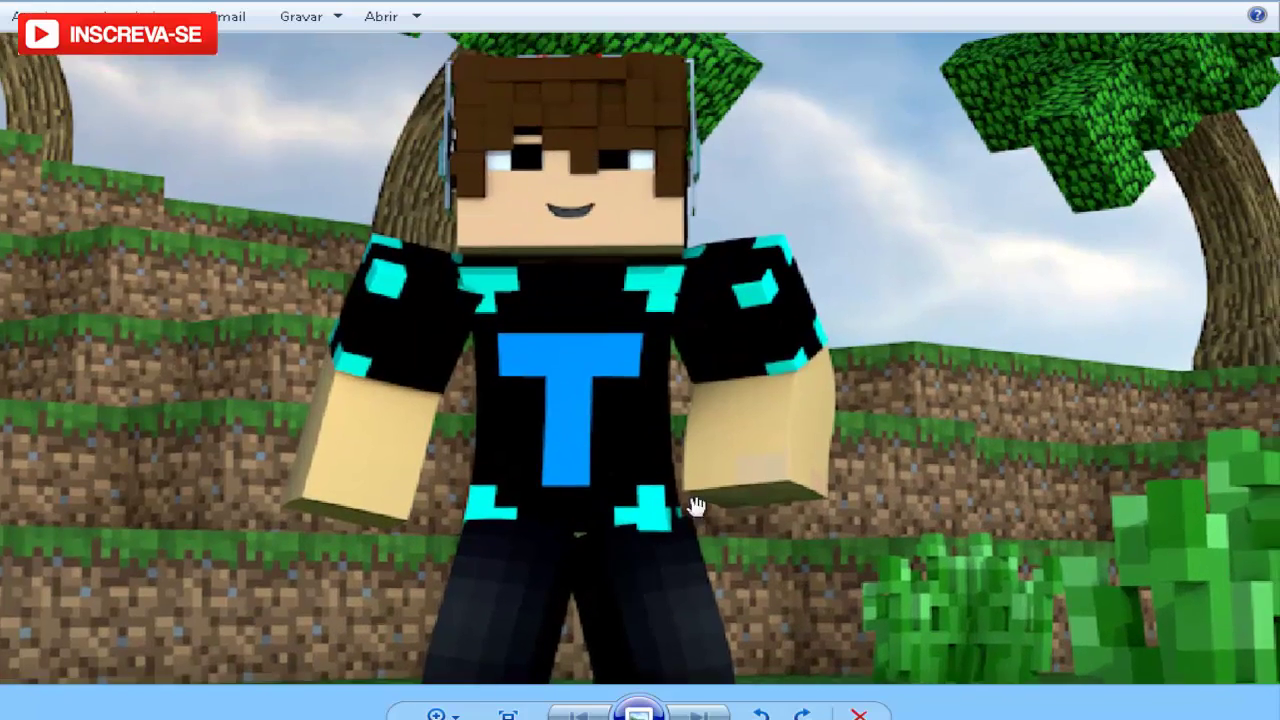
pyautogui.moveTo(723, 409); pyautogui.dragTo(406, 474)
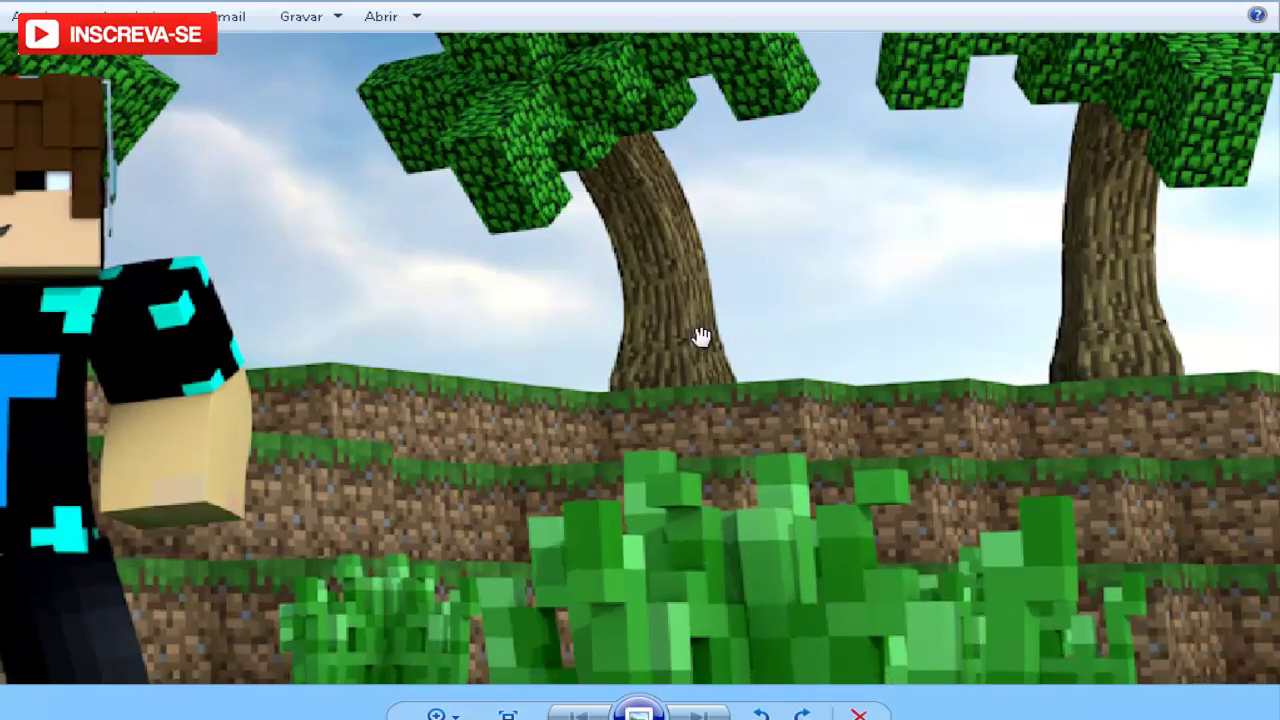
pyautogui.scroll(-1, 697, 340)
pyautogui.scroll(-3, 688, 362)
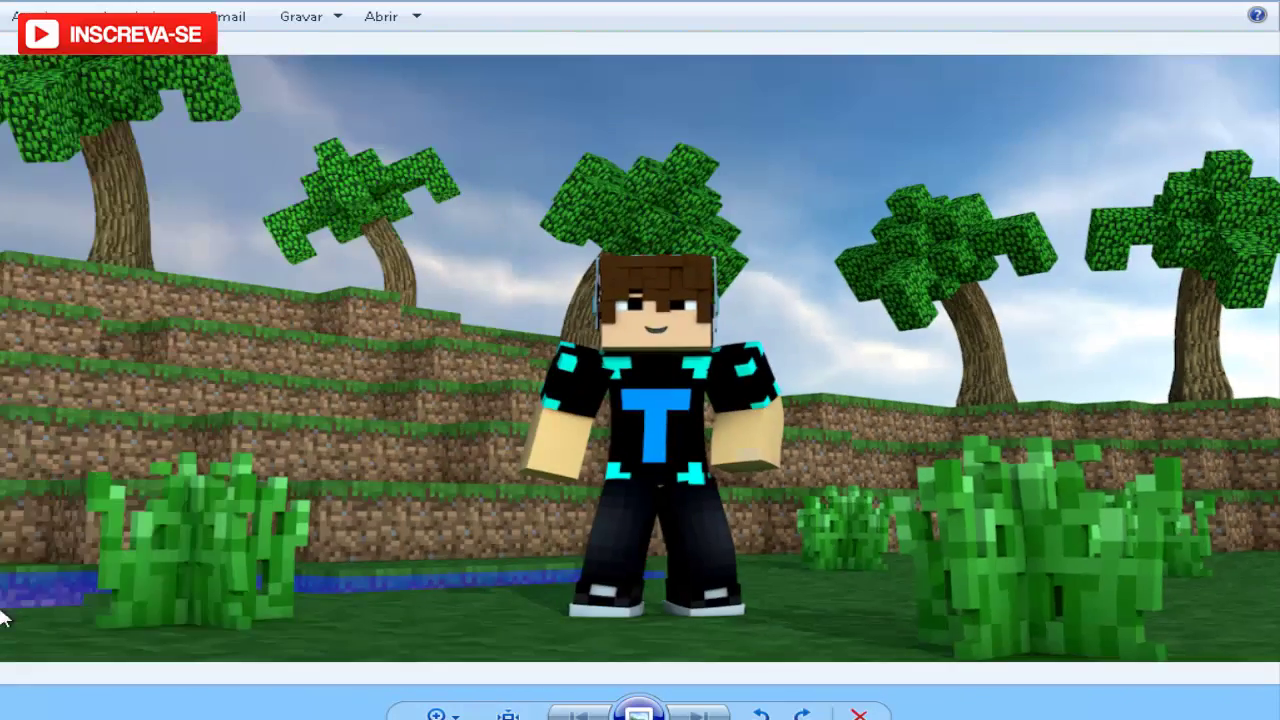
pyautogui.scroll(2, 62, 622)
pyautogui.scroll(3, 337, 640)
pyautogui.moveTo(860, 545); pyautogui.dragTo(486, 491)
pyautogui.moveTo(1050, 447); pyautogui.dragTo(223, 409)
# - Return to Cinema 4D and look through the Construção presets of the Super Pack Minecraft library
pyautogui.click(390, 682)
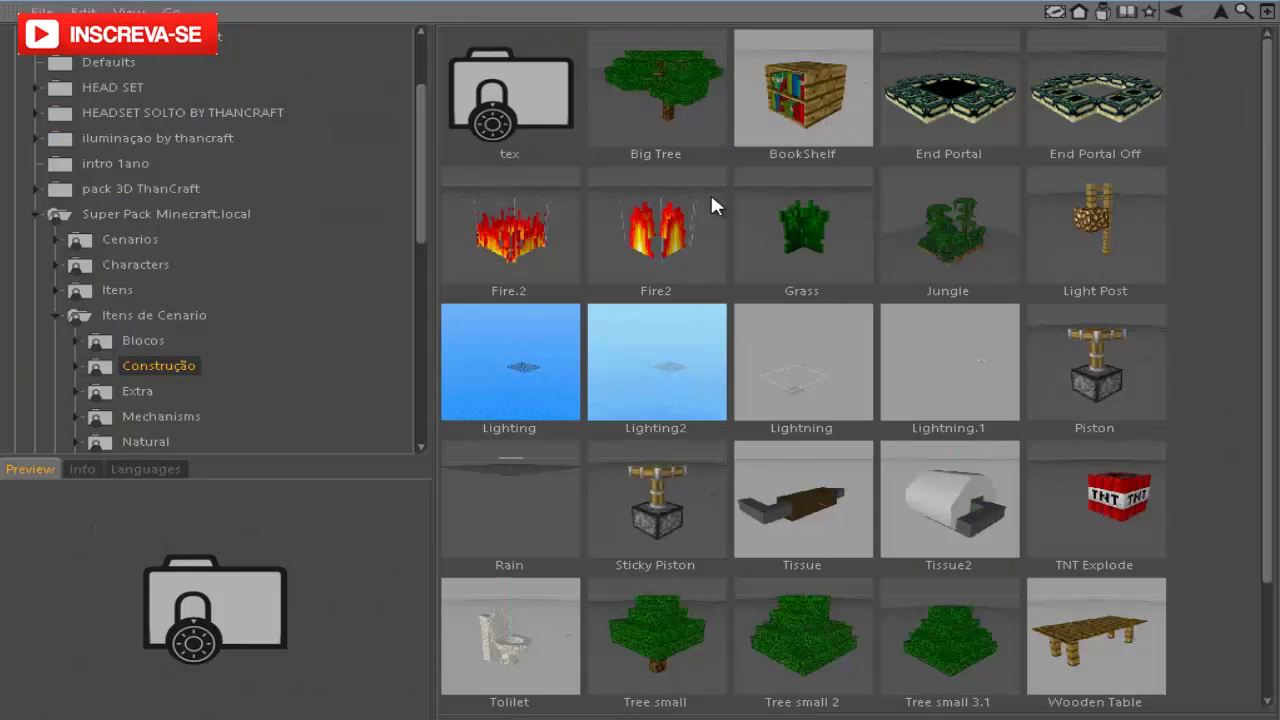
pyautogui.scroll(-2, 780, 230)
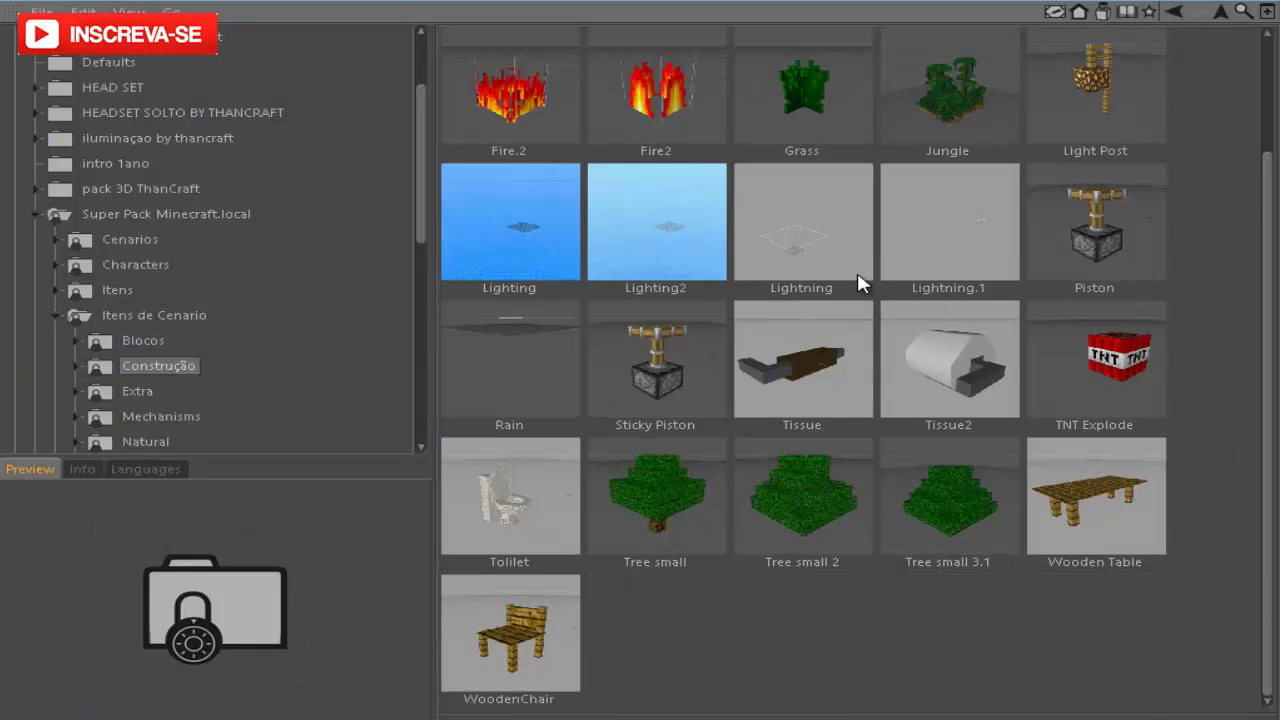
pyautogui.scroll(2, 840, 250)
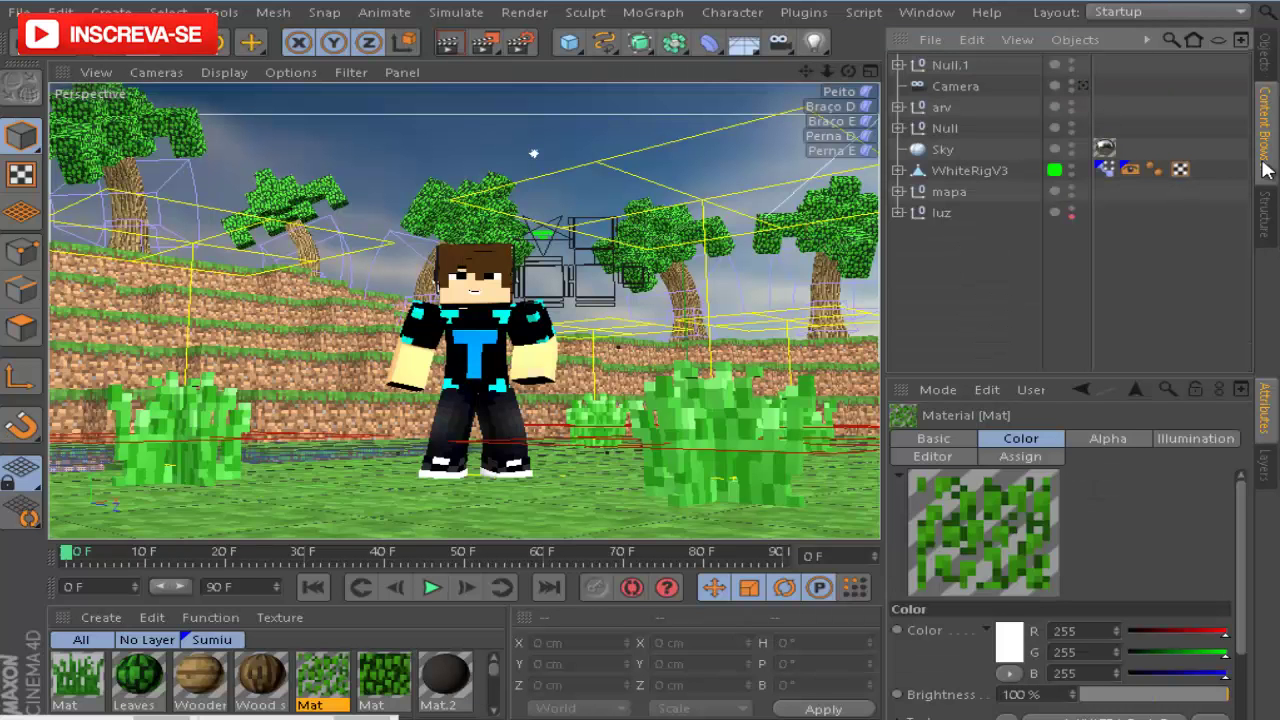
# - Load the "heas set by thancraft" headset preset, move it to about X -148 cm and view it from another angle
pyautogui.click(1263, 100)
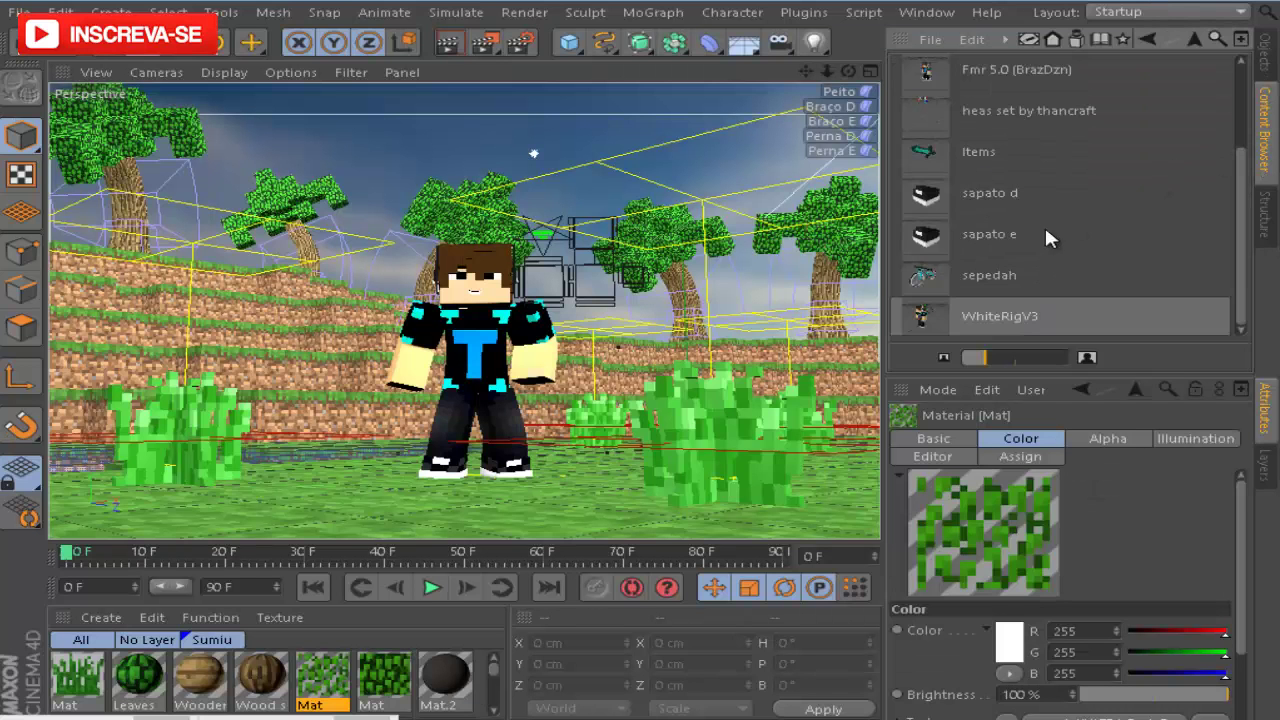
pyautogui.scroll(3, 986, 240)
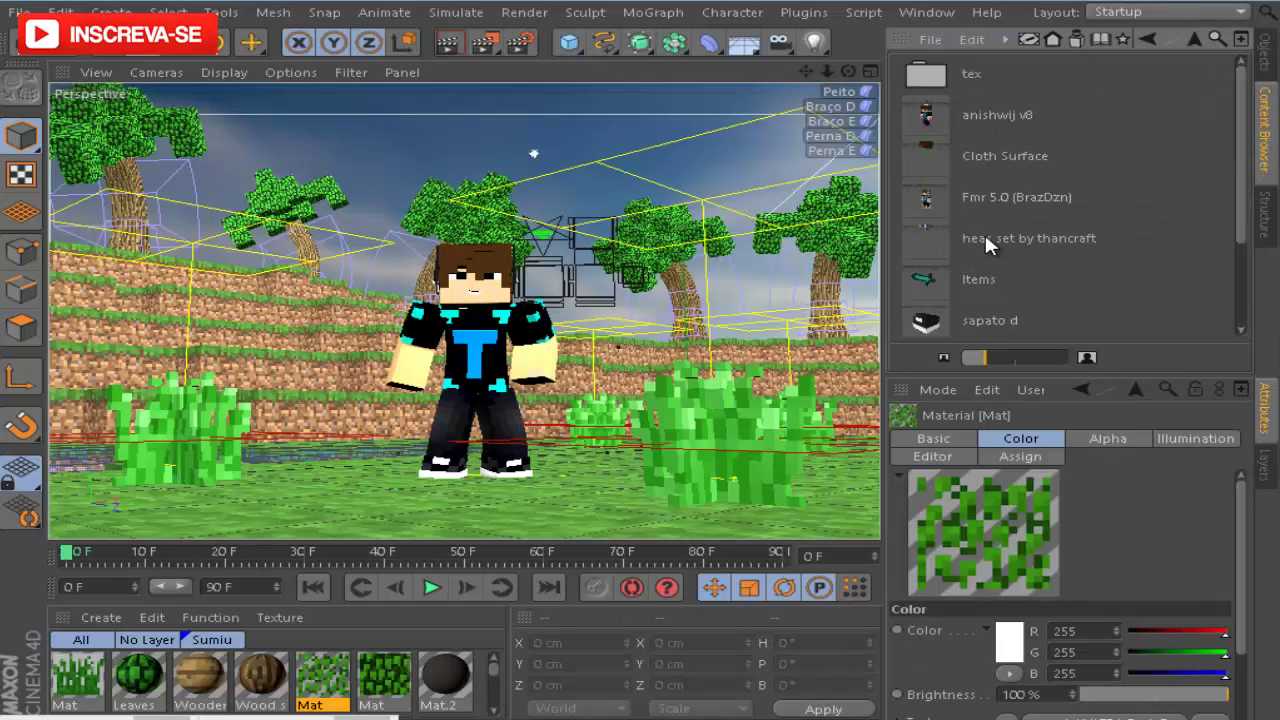
pyautogui.click(1020, 239)
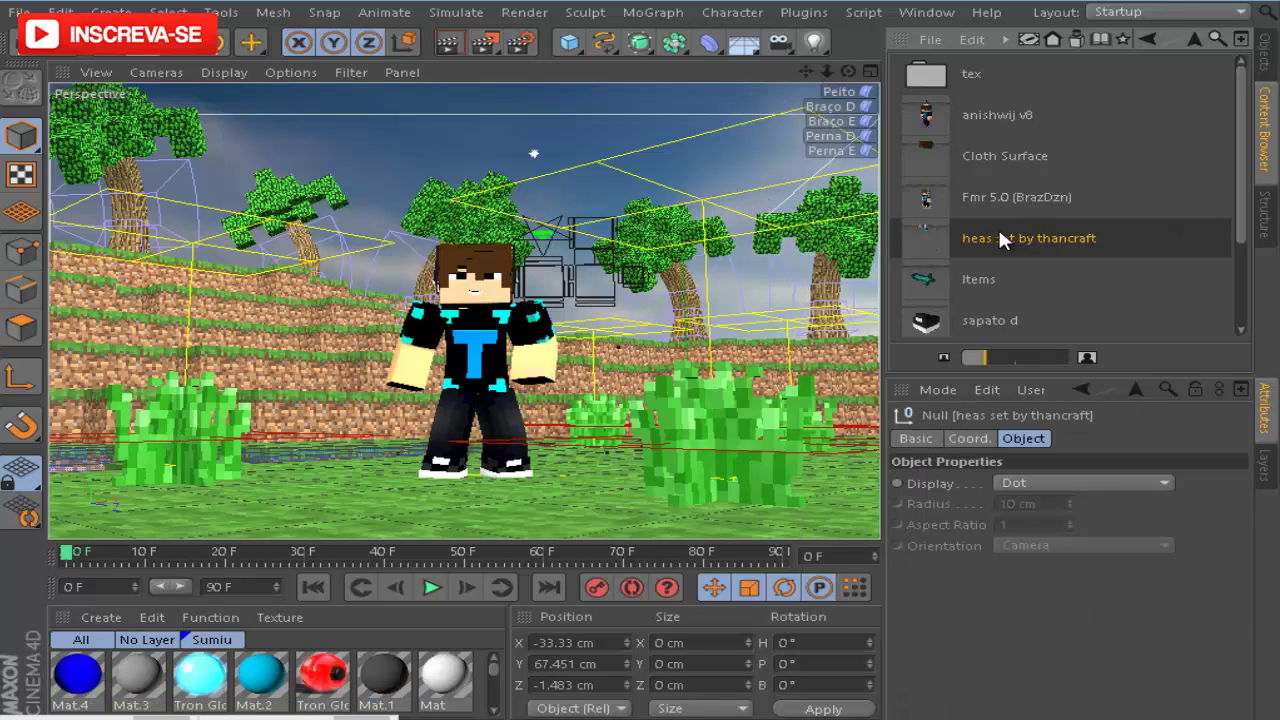
pyautogui.moveTo(780, 403); pyautogui.dragTo(628, 410)
pyautogui.moveTo(848, 71); pyautogui.dragTo(837, 84)
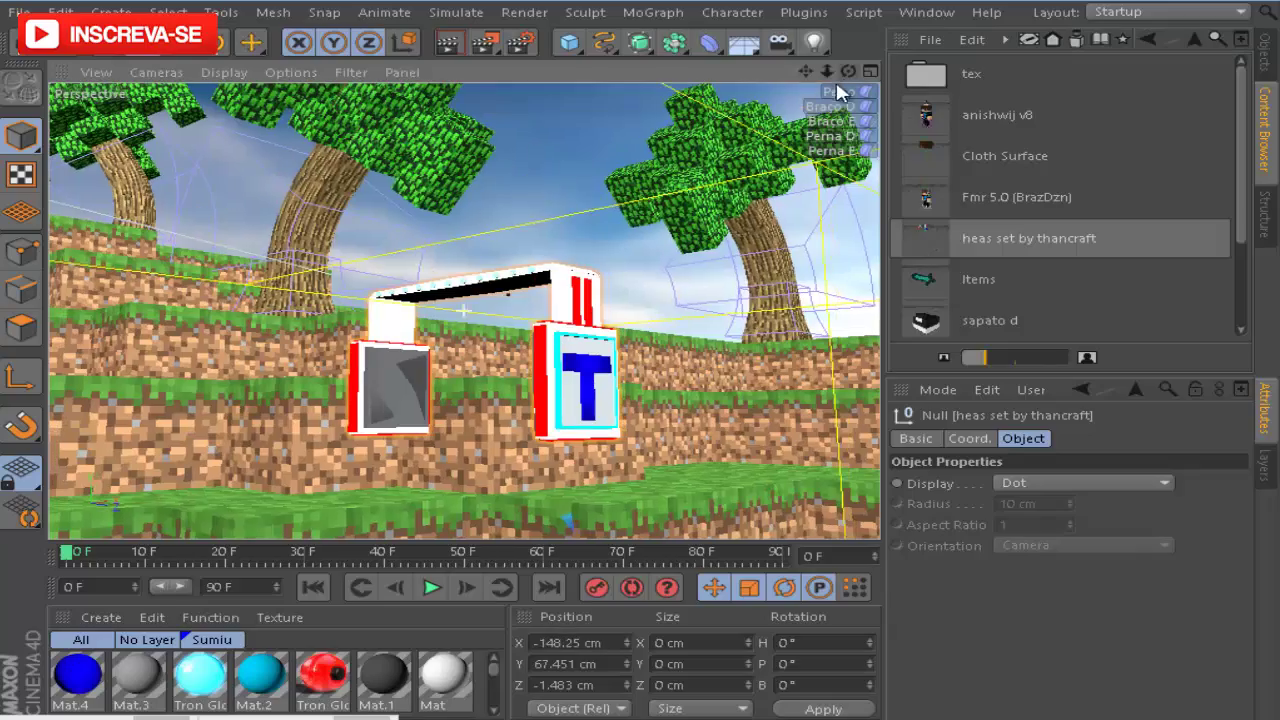
pyautogui.click(840, 88)
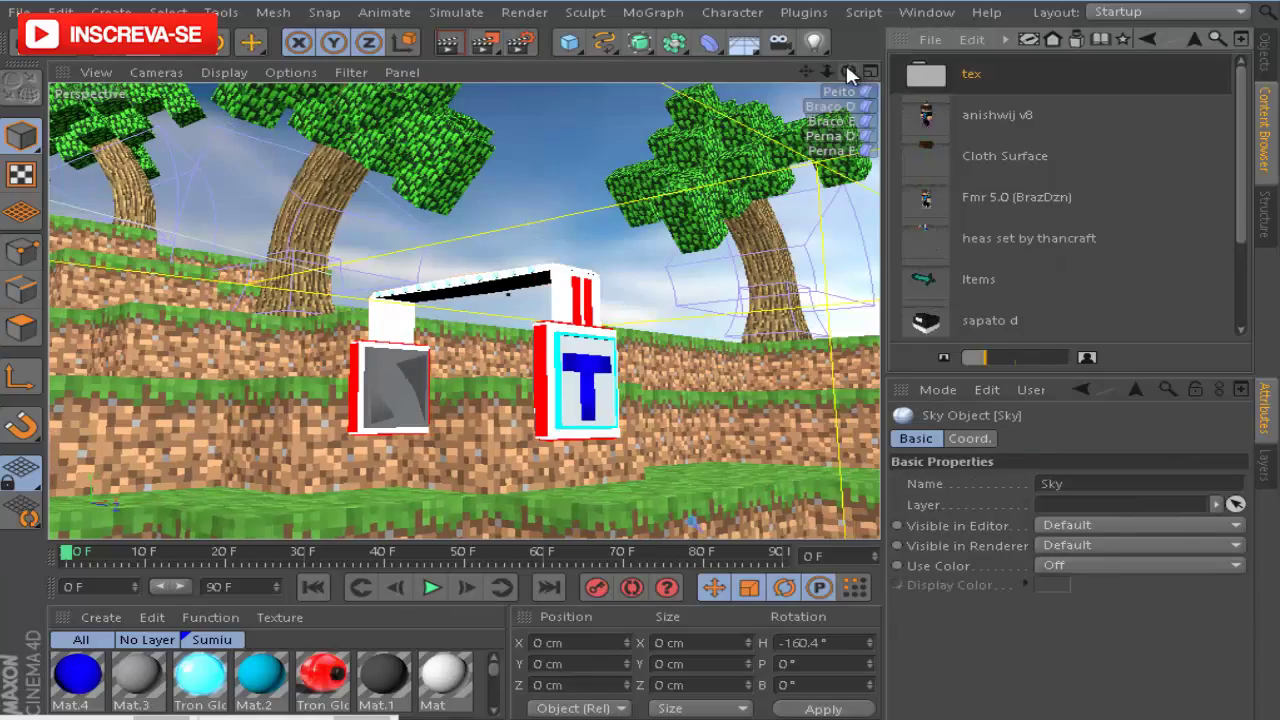
pyautogui.moveTo(846, 72); pyautogui.dragTo(668, 366)
pyautogui.moveTo(634, 354); pyautogui.dragTo(954, 63)
# - Load the sapato d shoe preset, raise it to about Y 143 cm and frame it in the view
pyautogui.scroll(-3, 1040, 276)
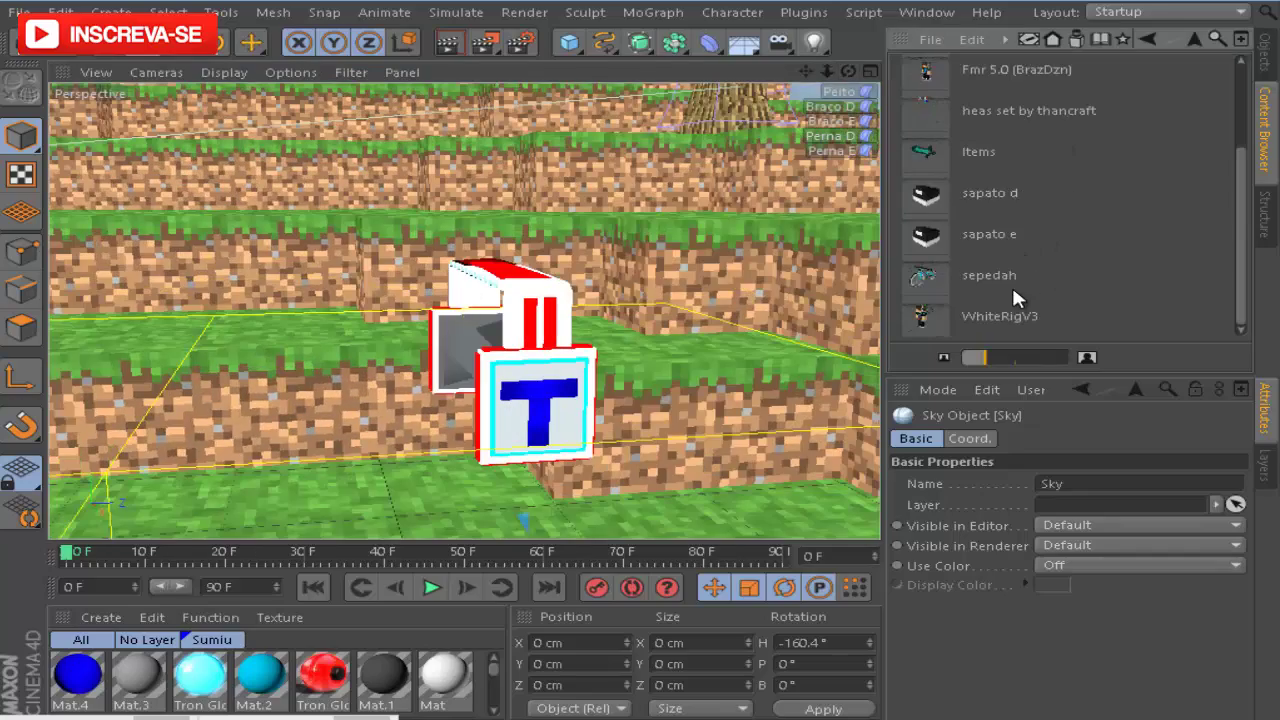
pyautogui.click(982, 208)
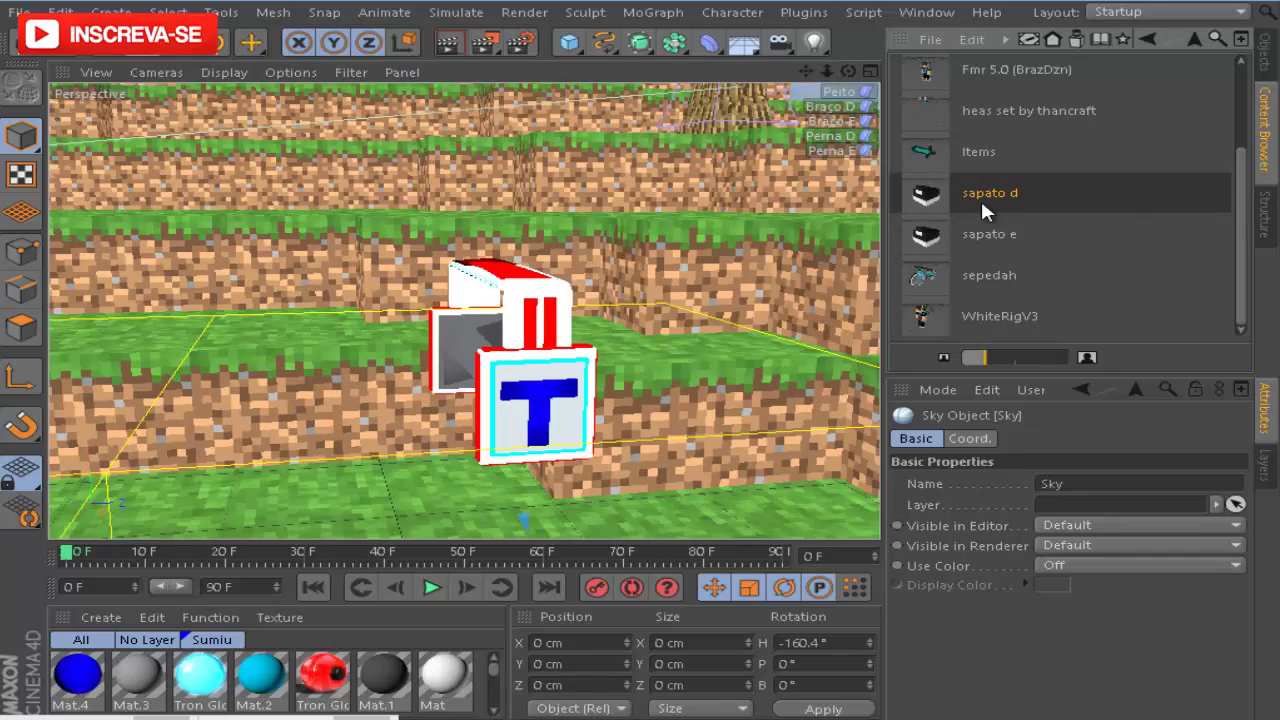
pyautogui.keyDown('alt'); pyautogui.moveTo(489, 229); pyautogui.dragTo(263, 524, button='right'); pyautogui.keyUp('alt')
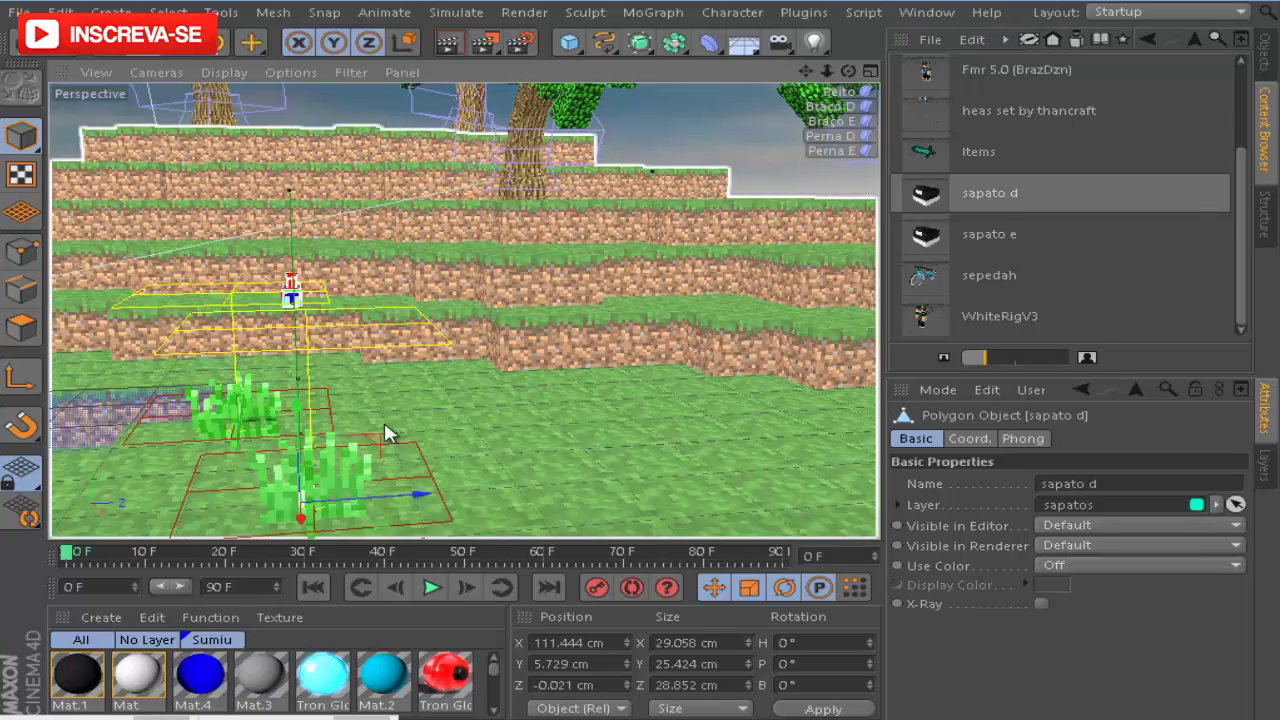
pyautogui.moveTo(303, 418); pyautogui.dragTo(303, 285)
pyautogui.scroll(2, 310, 340)
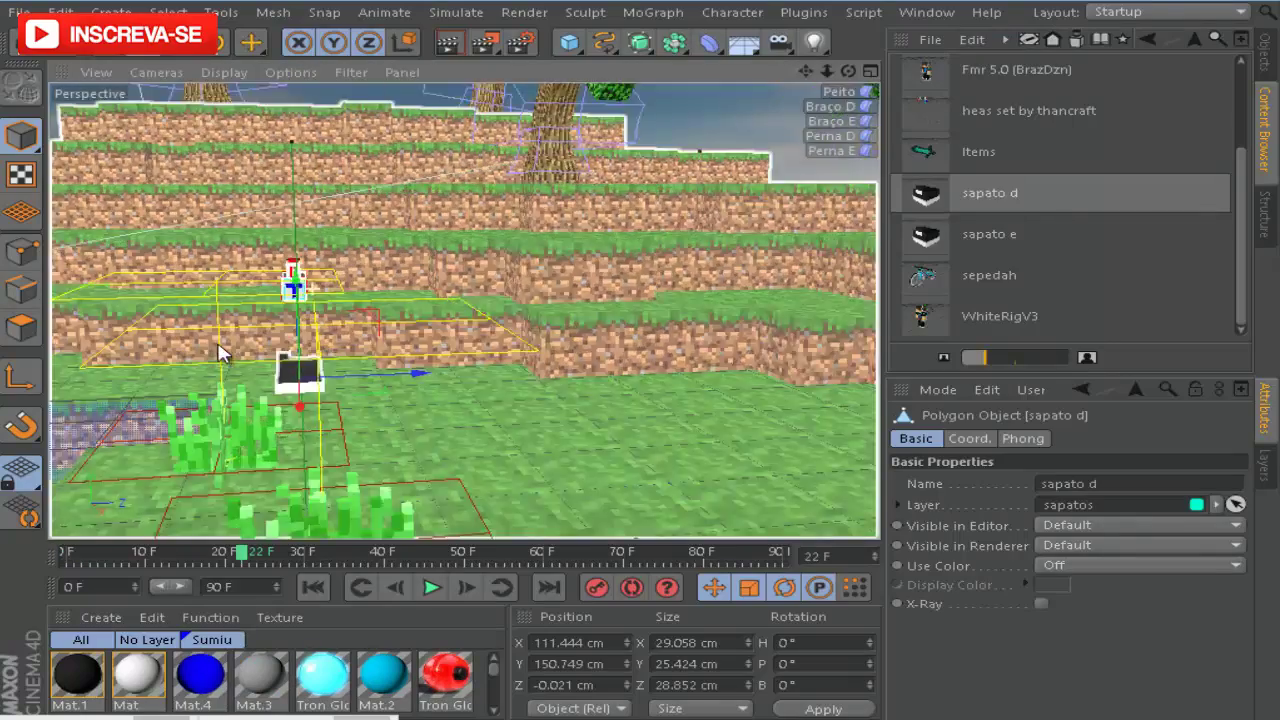
pyautogui.keyDown('alt'); pyautogui.moveTo(218, 346); pyautogui.dragTo(443, 340, button='right'); pyautogui.keyUp('alt')
pyautogui.moveTo(808, 74); pyautogui.dragTo(795, 138)
pyautogui.press('s')
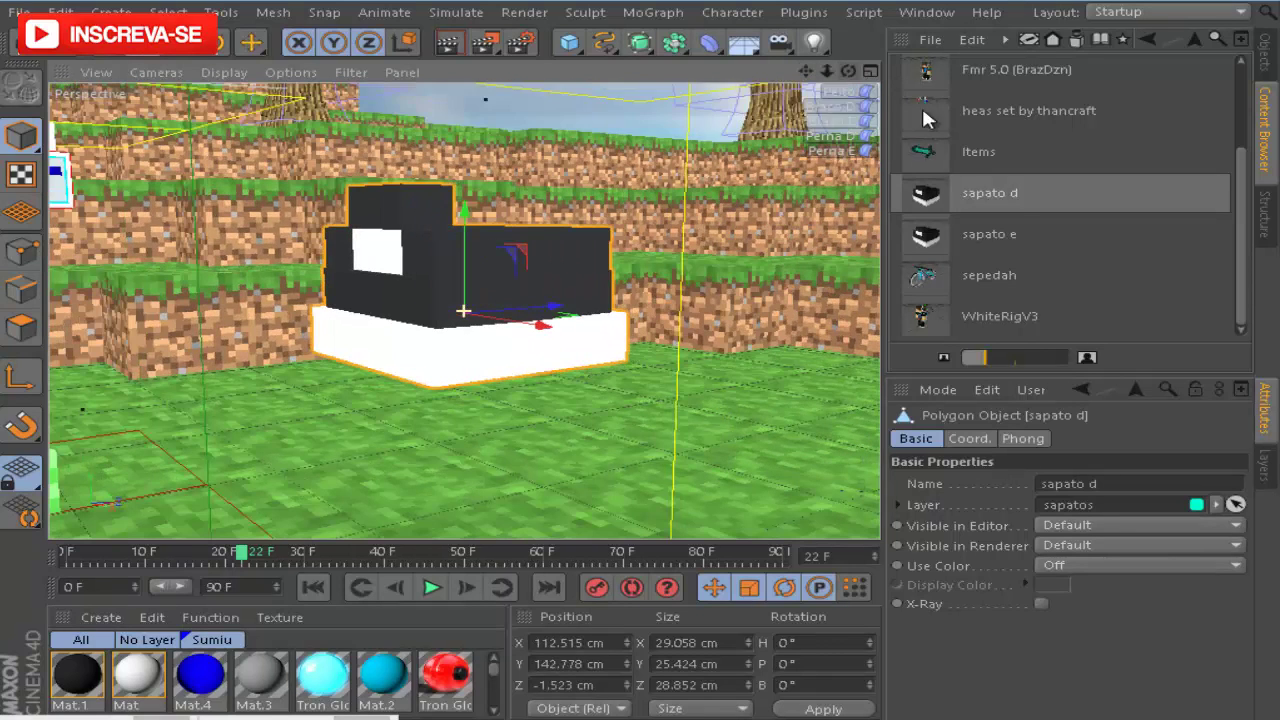
# - Select the sepedah preset and look at the color settings of the Tron Glow Green material
pyautogui.click(990, 277)
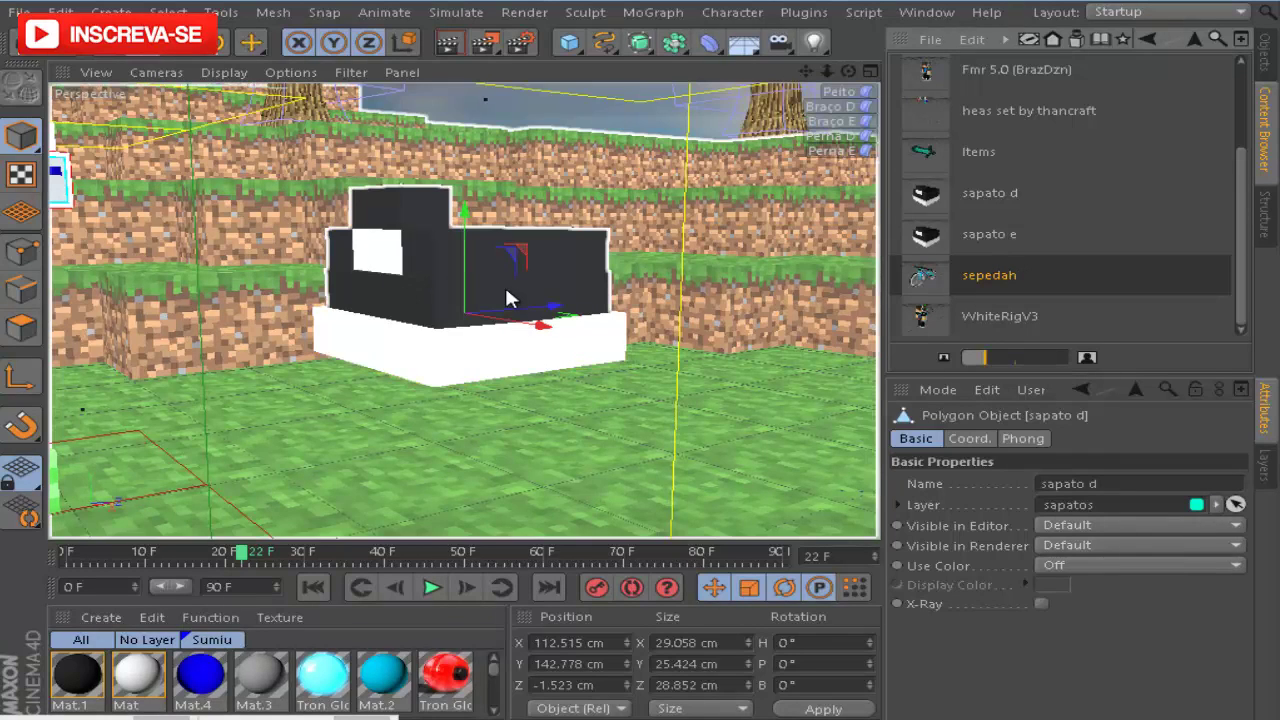
pyautogui.scroll(1, 514, 288)
pyautogui.scroll(-1, 499, 229)
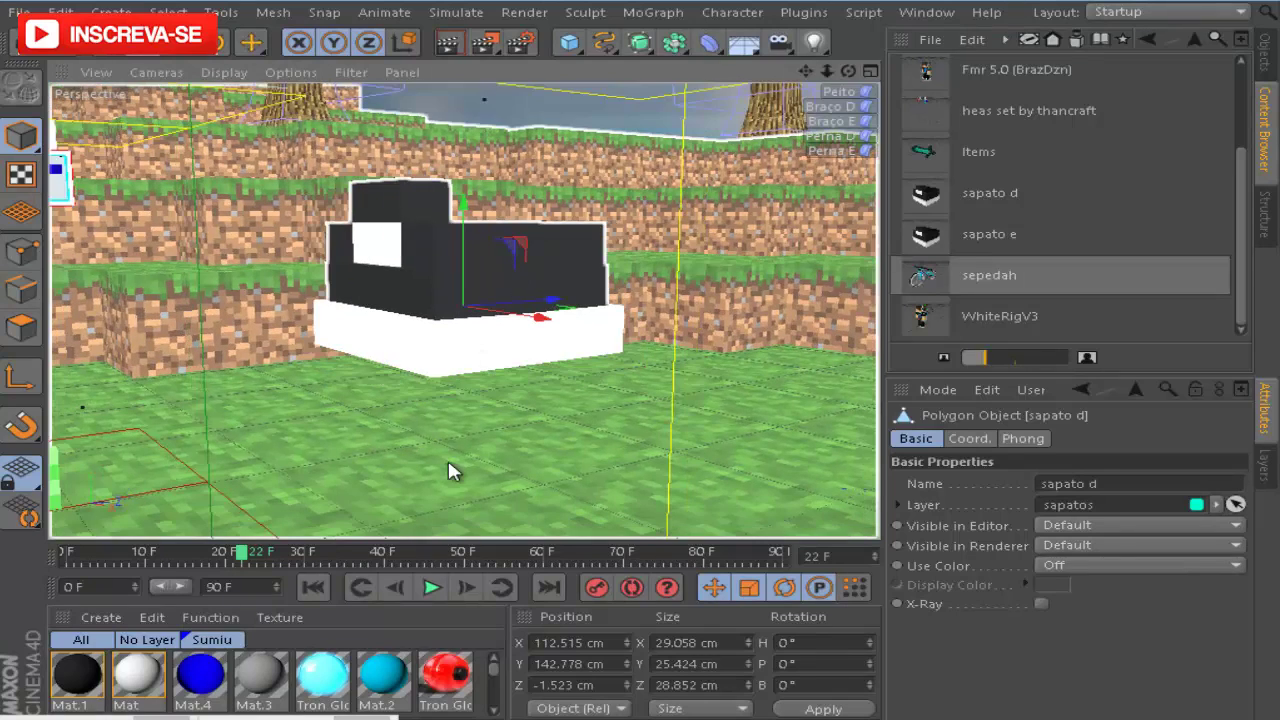
pyautogui.click(323, 675)
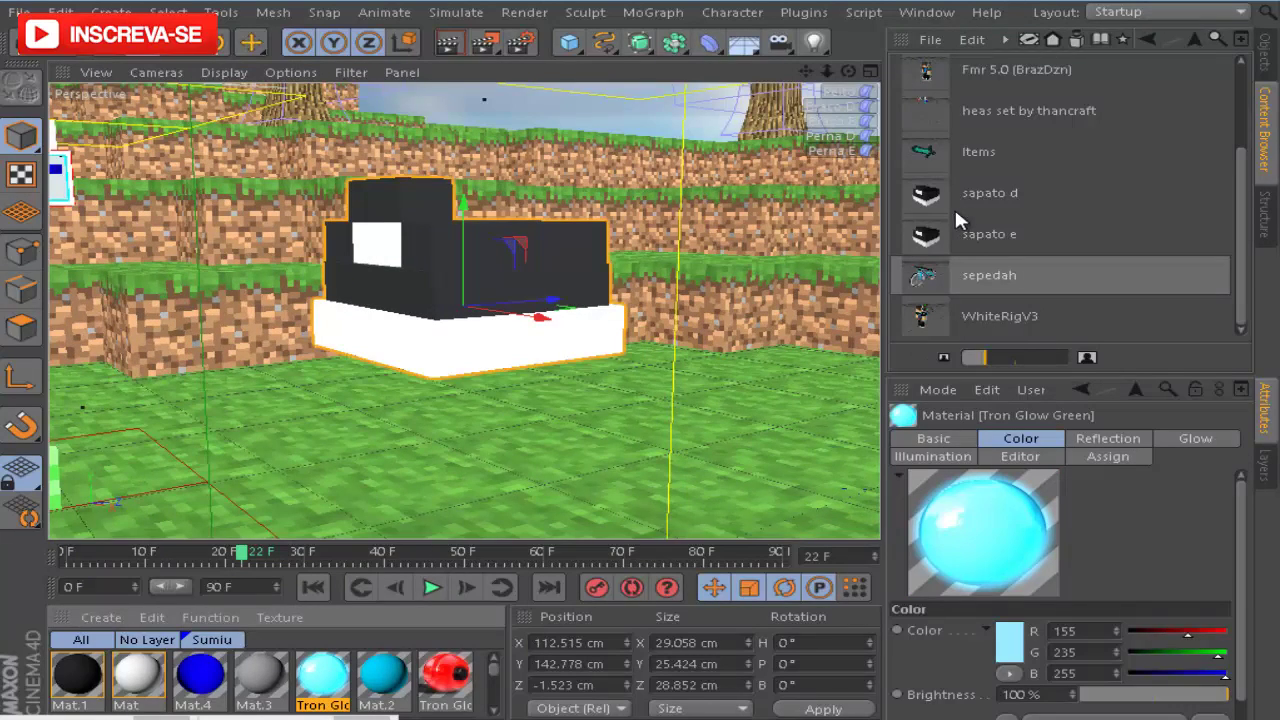
pyautogui.scroll(3, 1102, 195)
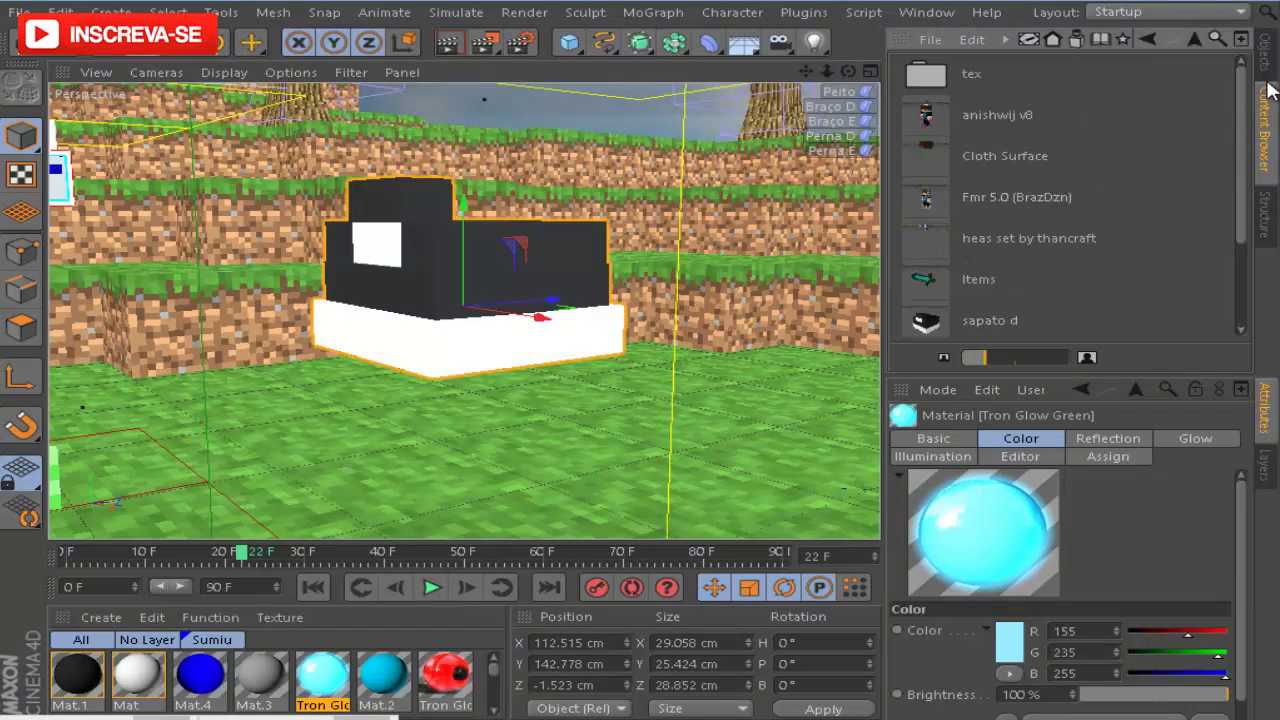
pyautogui.click(1265, 50)
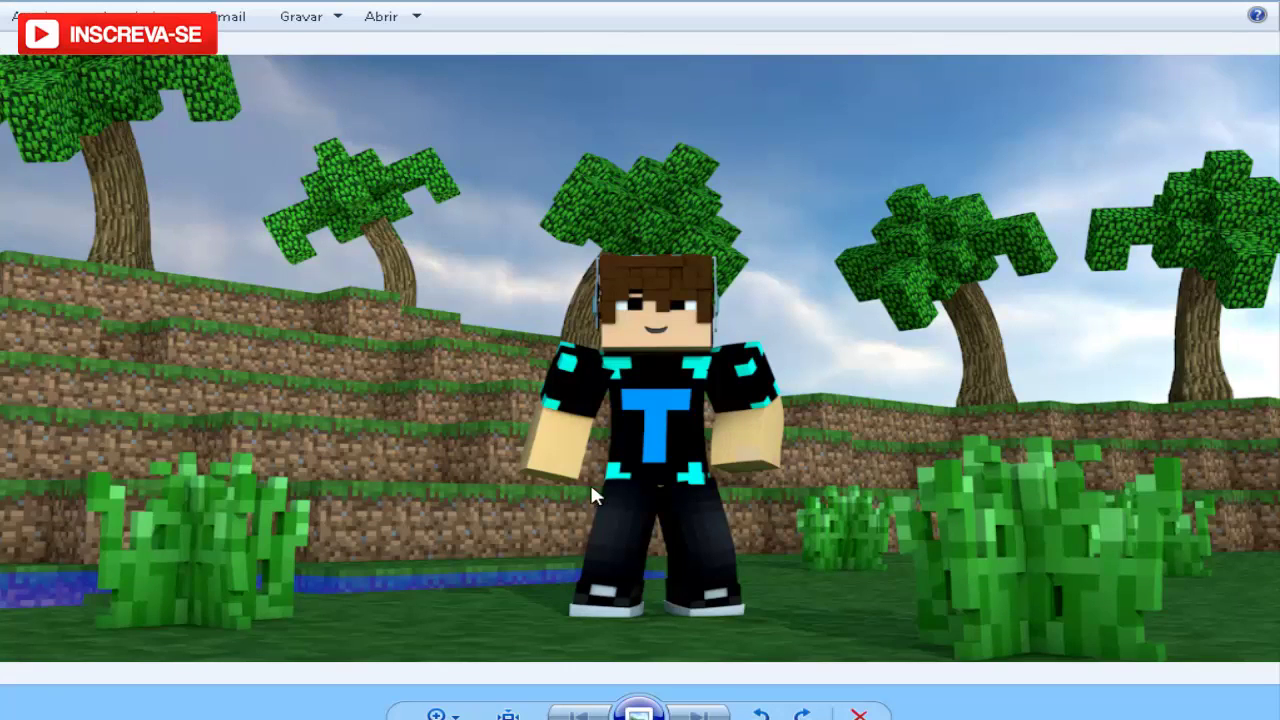
# - Switch to the image viewer and review the finished wallpaper render around the character again
pyautogui.scroll(2, 766, 583)
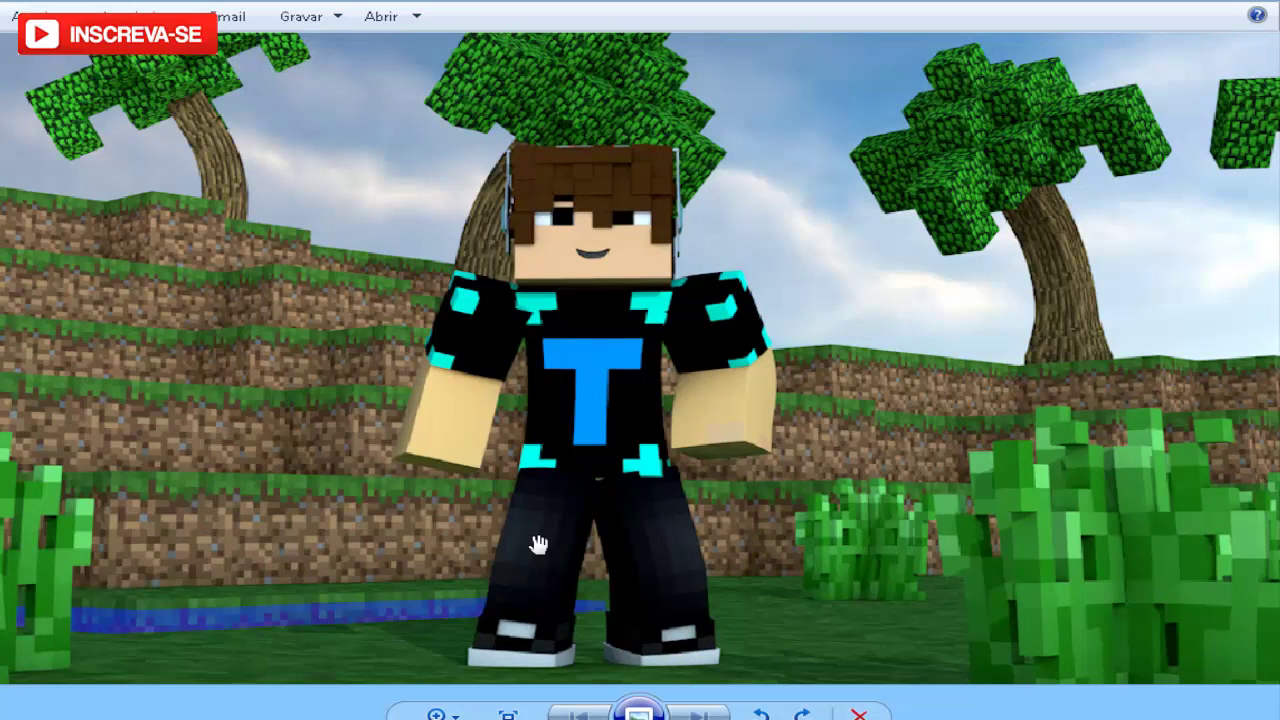
pyautogui.scroll(-2, 520, 385)
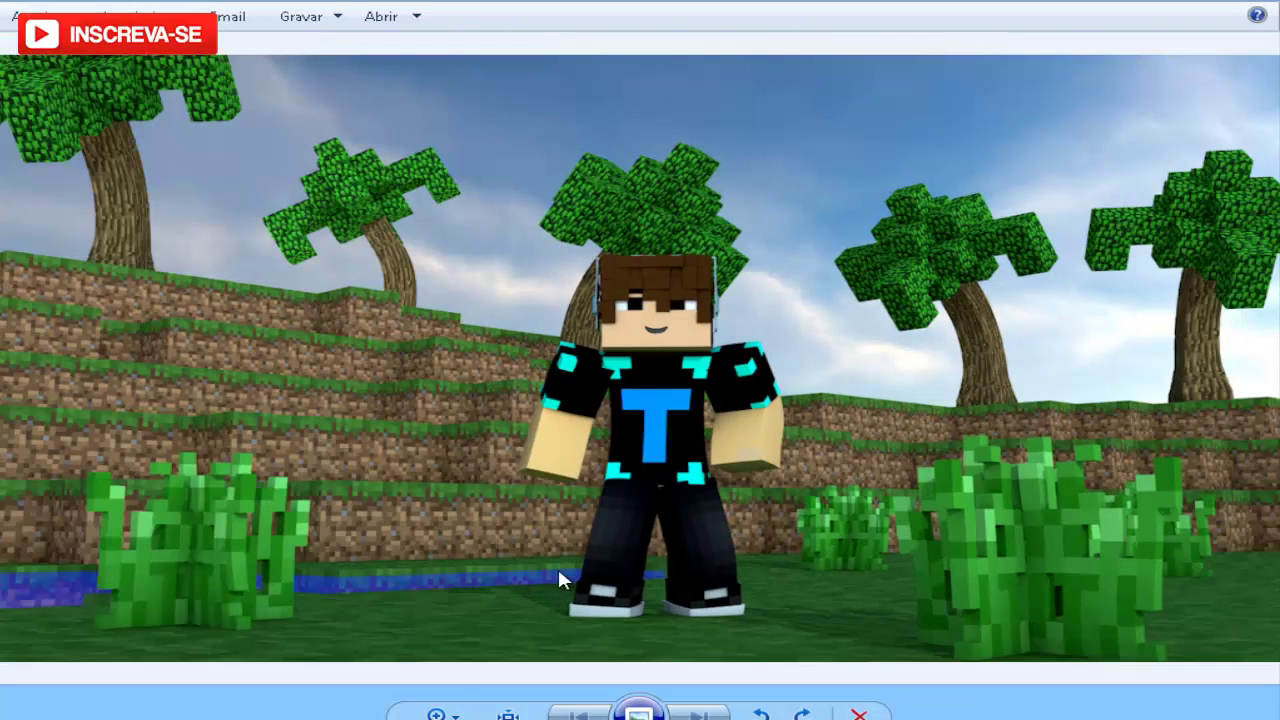
pyautogui.scroll(1, 737, 629)
pyautogui.scroll(-1, 401, 388)
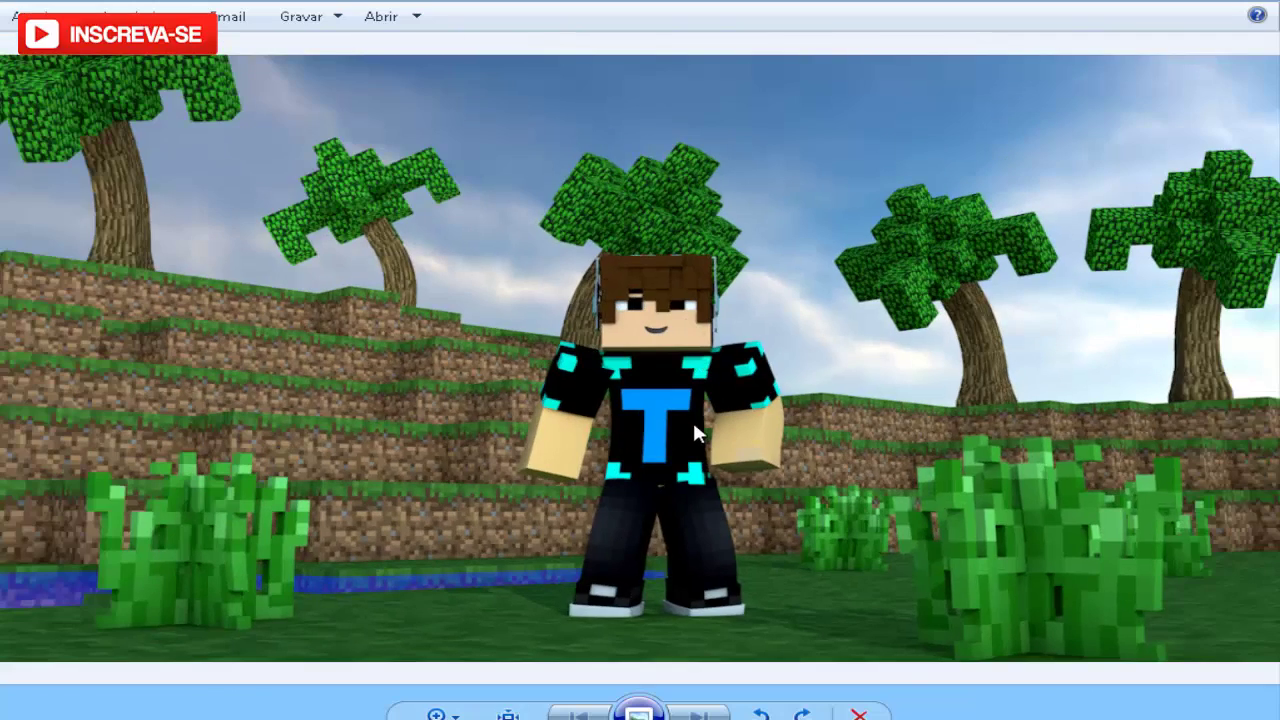